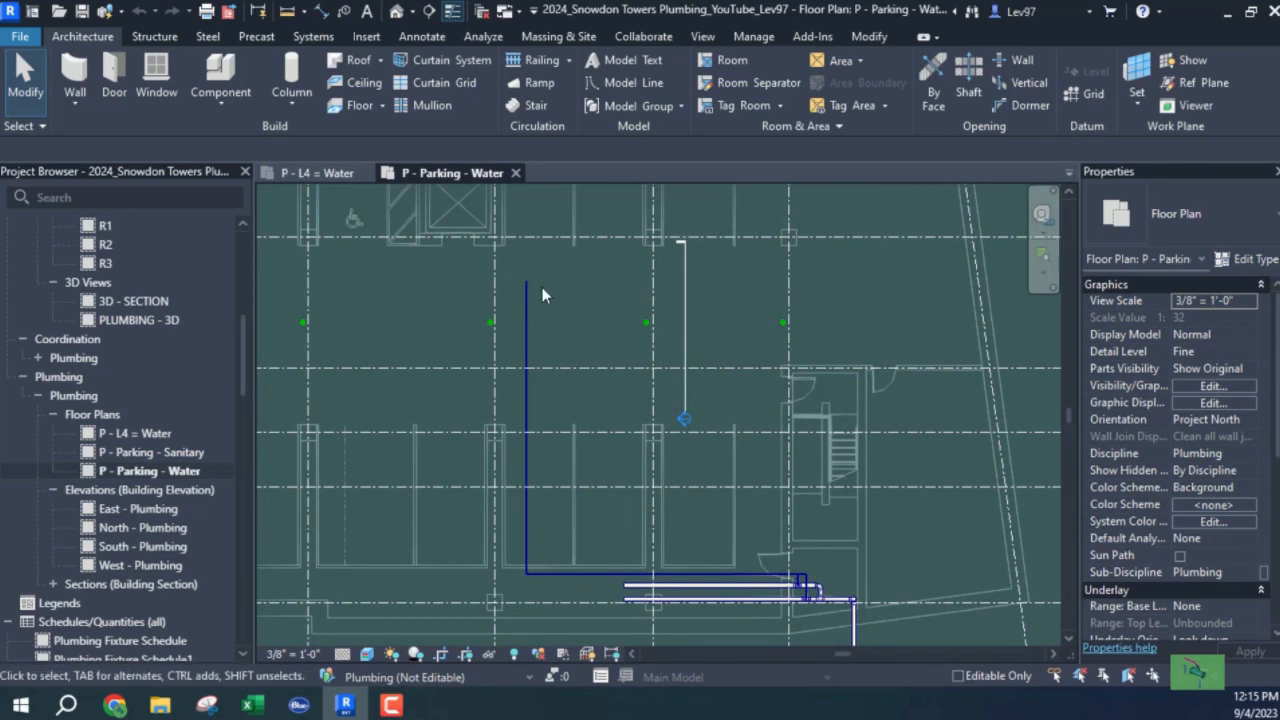
Move the vertical section mark onto the vertical water pipe in the parking plan.
{"action": "left_click", "coordinate": [684, 342]}
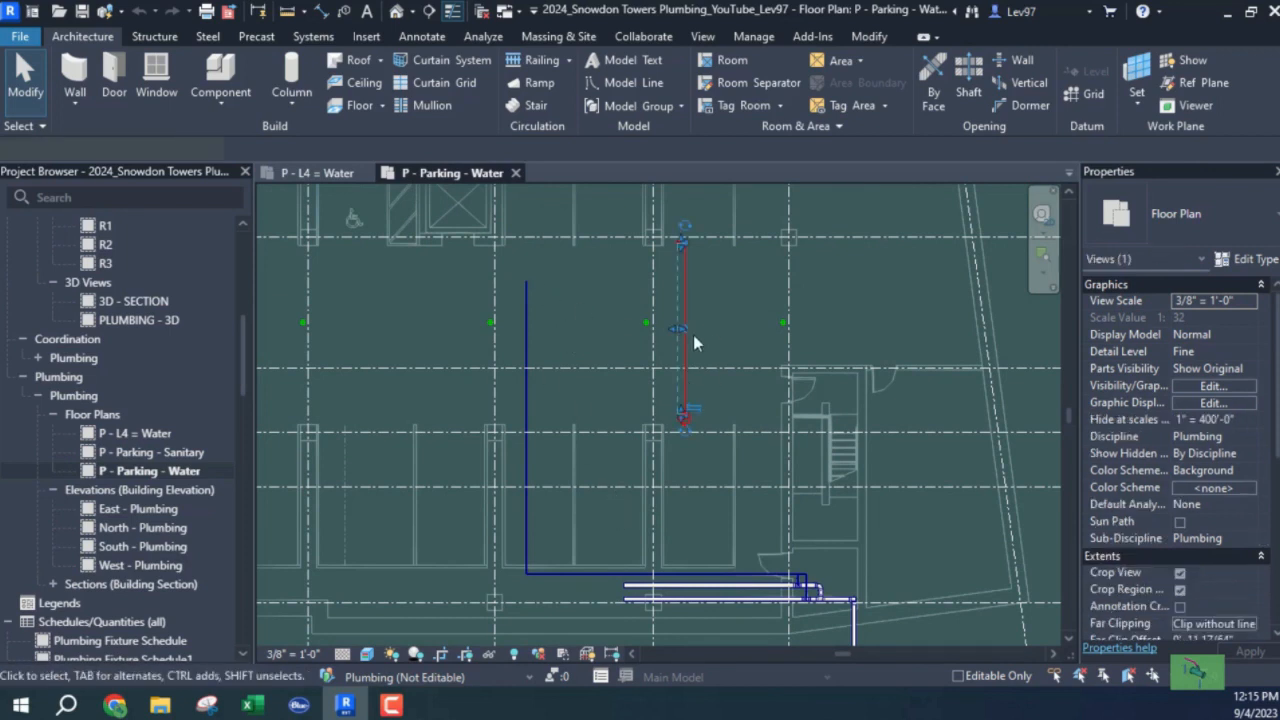
{"action": "left_click_drag", "start_coordinate": [684, 305], "coordinate": [528, 306]}
{"action": "middle_click_drag", "start_coordinate": [557, 302], "coordinate": [586, 337]}
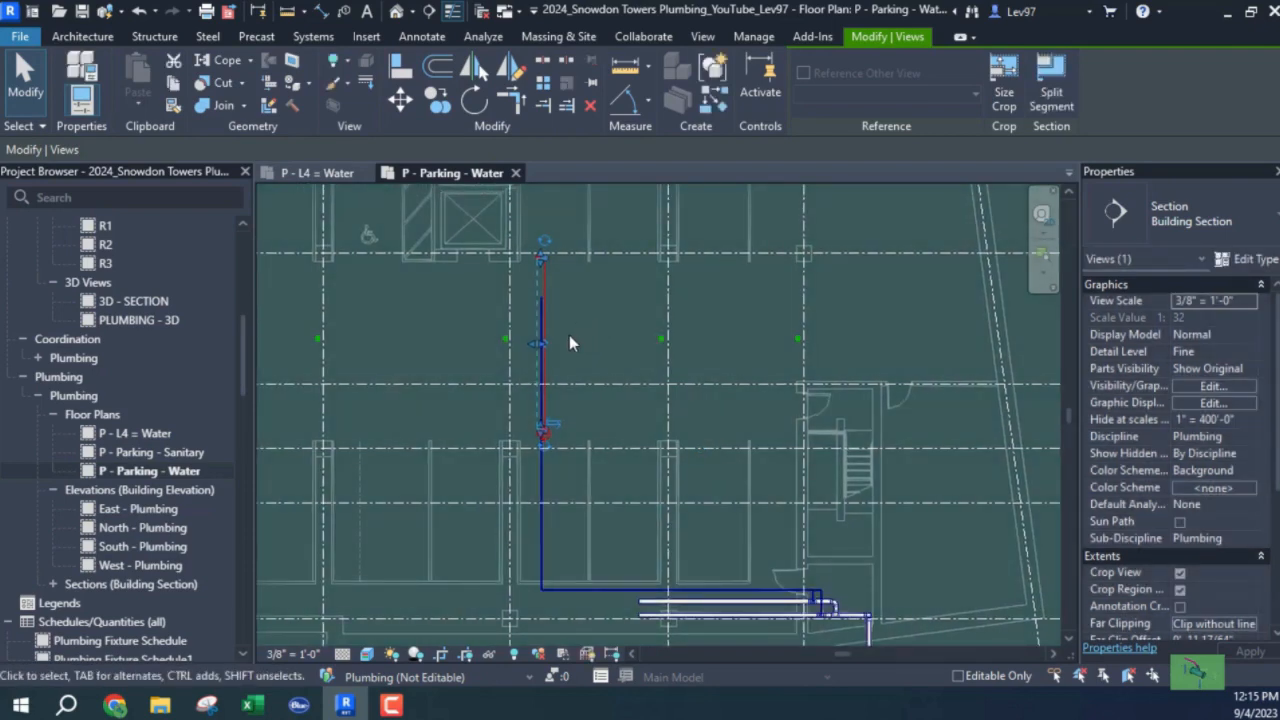
Open the section view belonging to the moved section mark beside the vertical water pipe.
{"action": "scroll", "coordinate": [568, 335], "scroll_direction": "up", "scroll_amount": 5}
{"action": "middle_click_drag", "start_coordinate": [562, 336], "coordinate": [642, 471]}
{"action": "scroll", "coordinate": [569, 381], "scroll_direction": "up", "scroll_amount": 2}
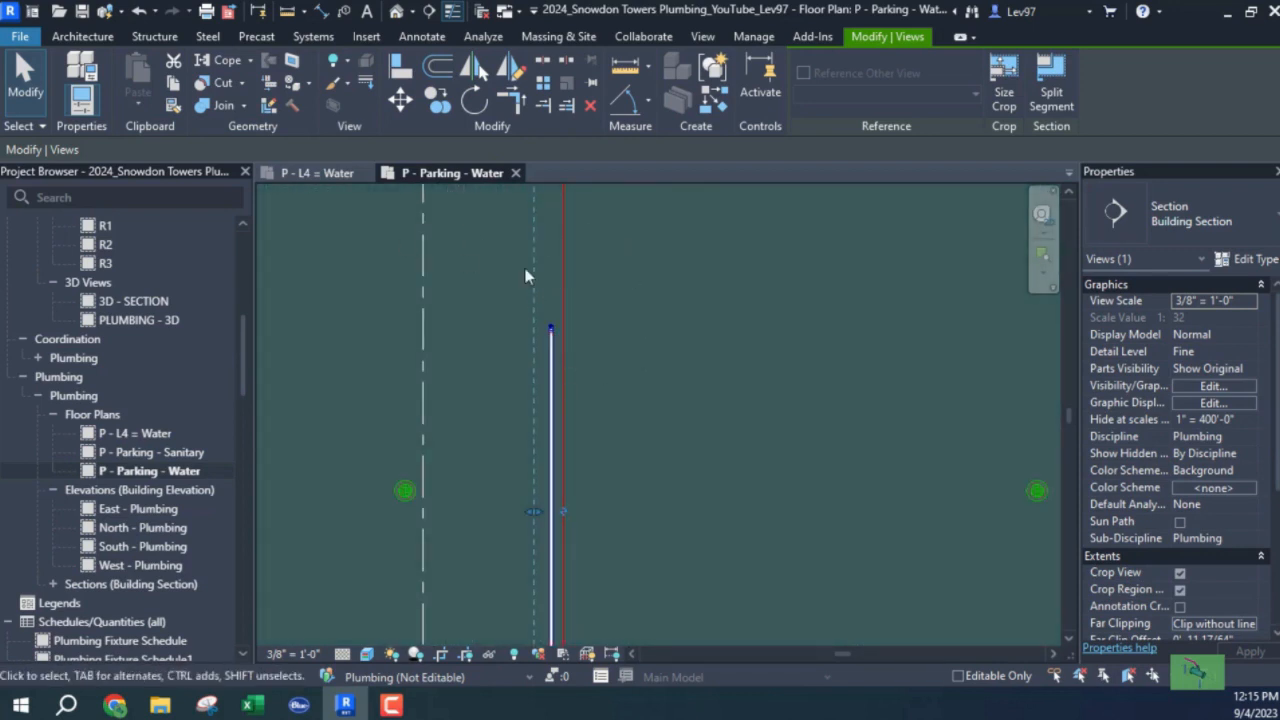
{"action": "right_click", "coordinate": [564, 290]}
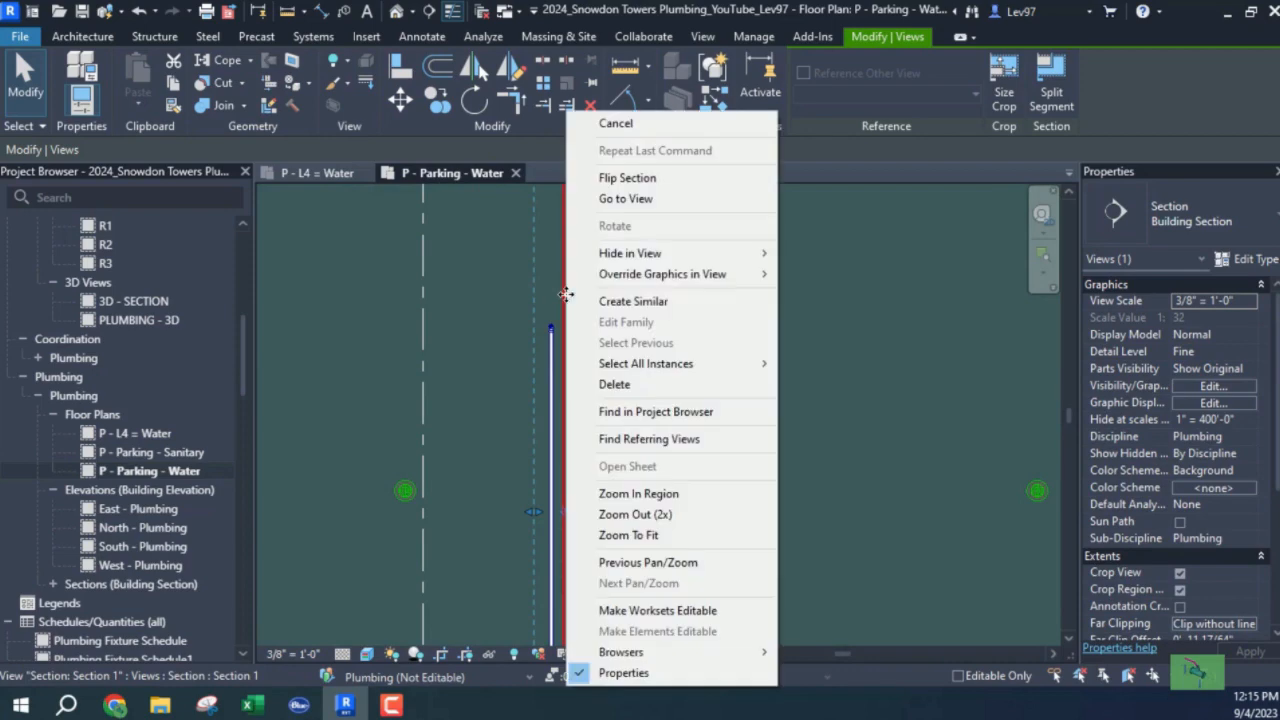
{"action": "left_click", "coordinate": [622, 199]}
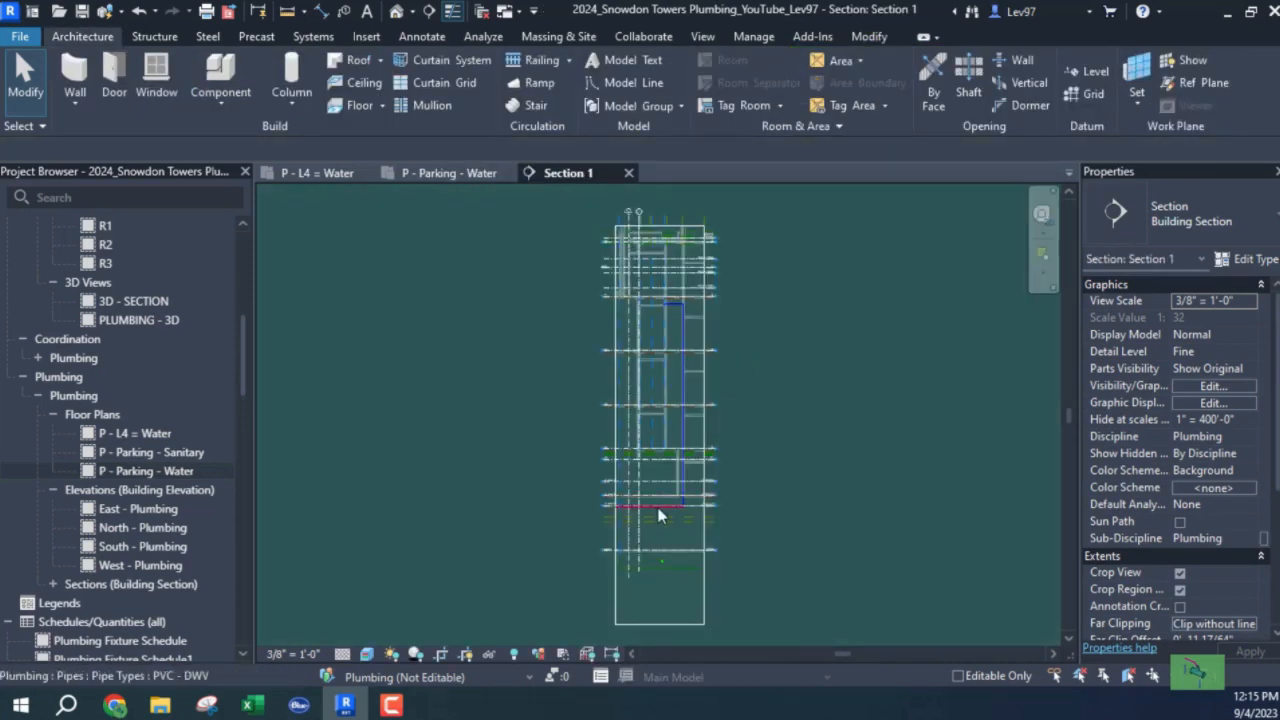
Examine the pipe riser against the level lines in the section and look through the Architectural and Plumbing floor plans in the project.
{"action": "scroll", "coordinate": [658, 515], "scroll_direction": "up", "scroll_amount": 6}
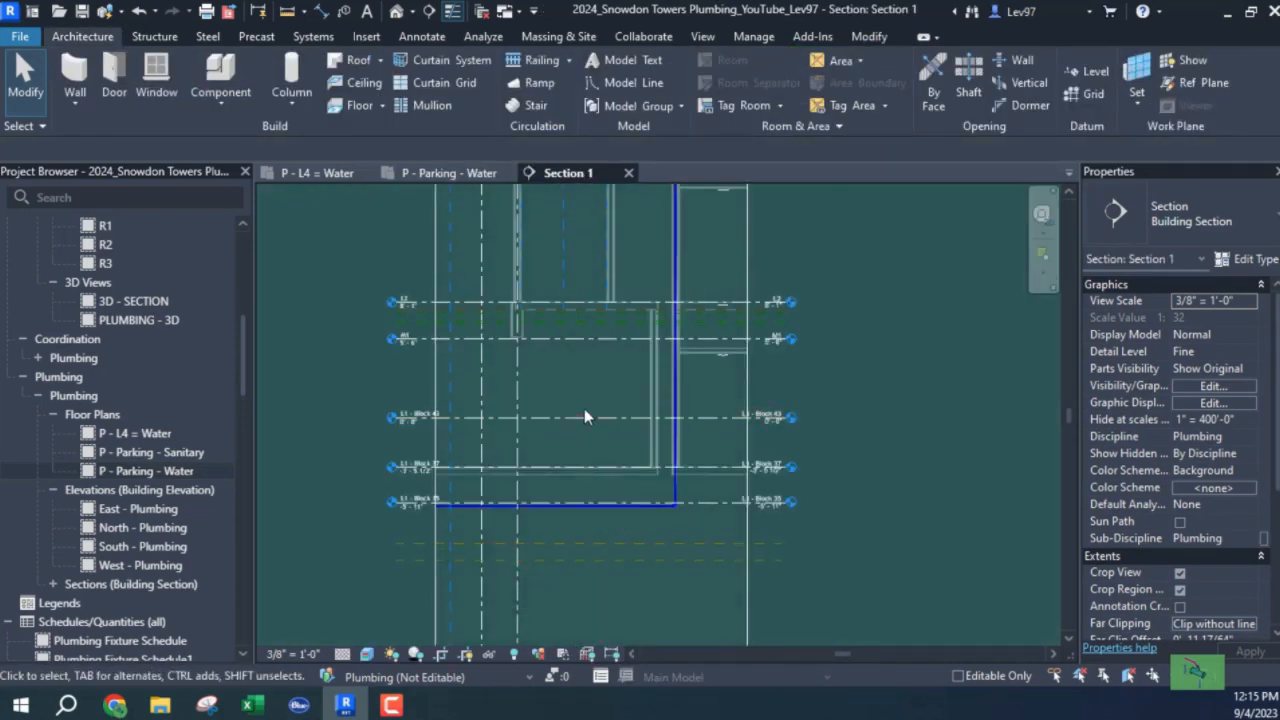
{"action": "scroll", "coordinate": [600, 440], "scroll_direction": "up", "scroll_amount": 4}
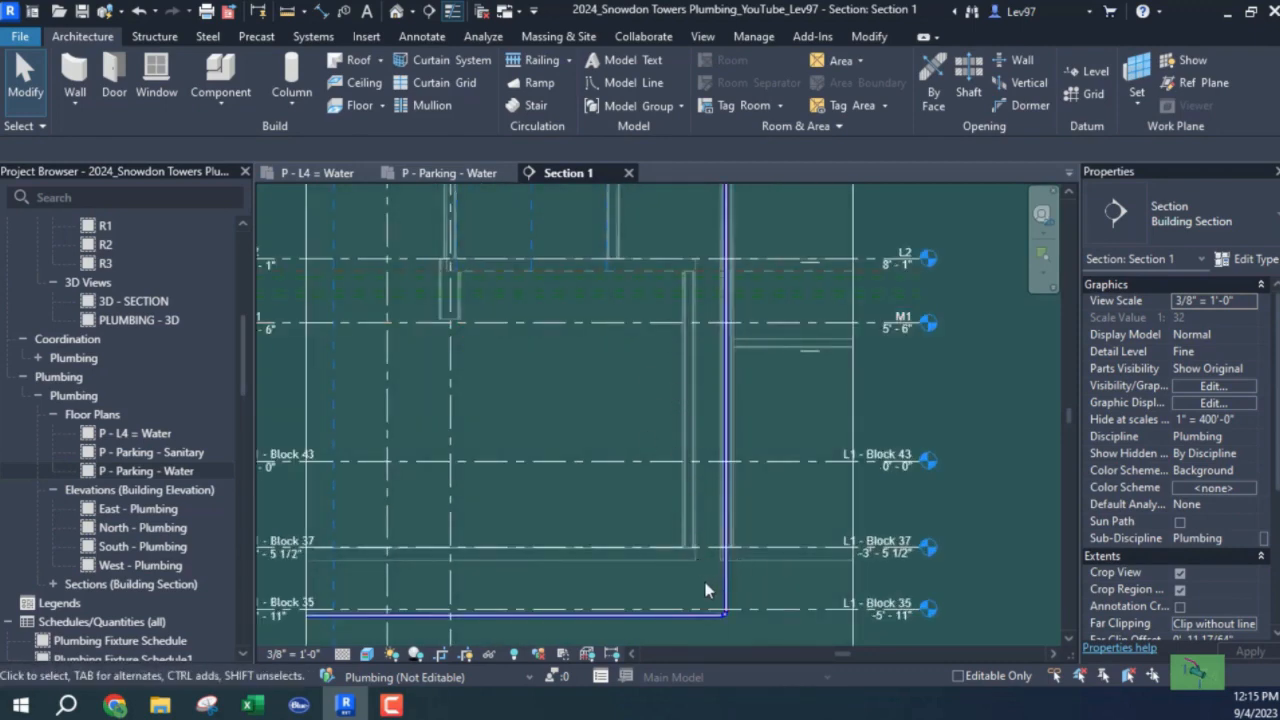
{"action": "mouse_move", "coordinate": [642, 403]}
{"action": "middle_mouse_down"}
{"action": "mouse_move", "coordinate": [657, 523]}
{"action": "mouse_move", "coordinate": [657, 380]}
{"action": "mouse_move", "coordinate": [644, 388]}
{"action": "middle_mouse_up"}
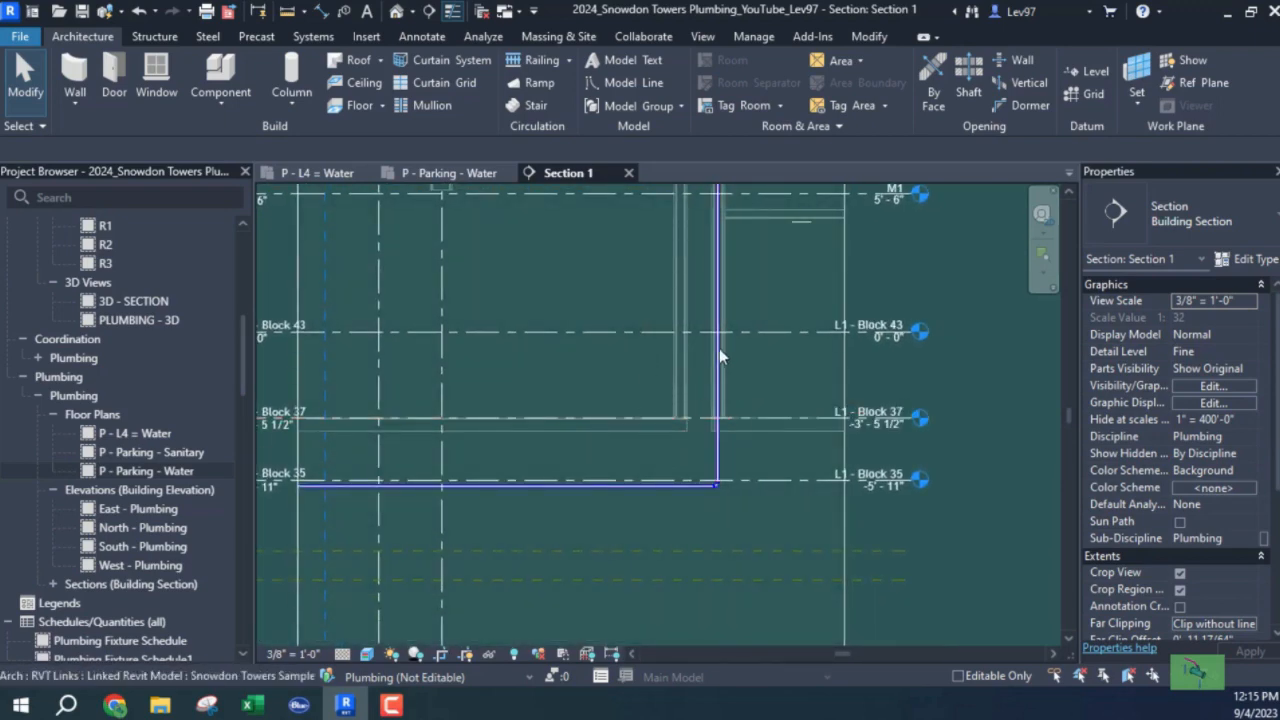
{"action": "middle_click_drag", "start_coordinate": [657, 300], "coordinate": [680, 466]}
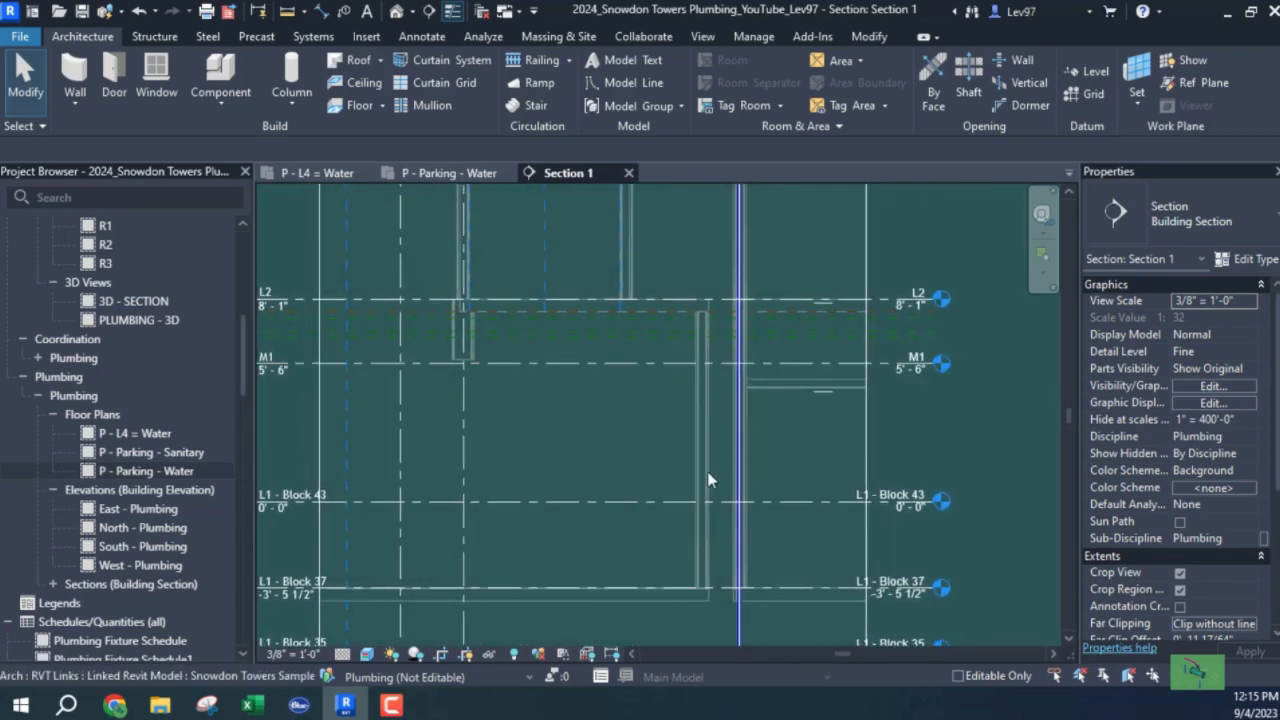
{"action": "middle_click_drag", "start_coordinate": [707, 480], "coordinate": [727, 453]}
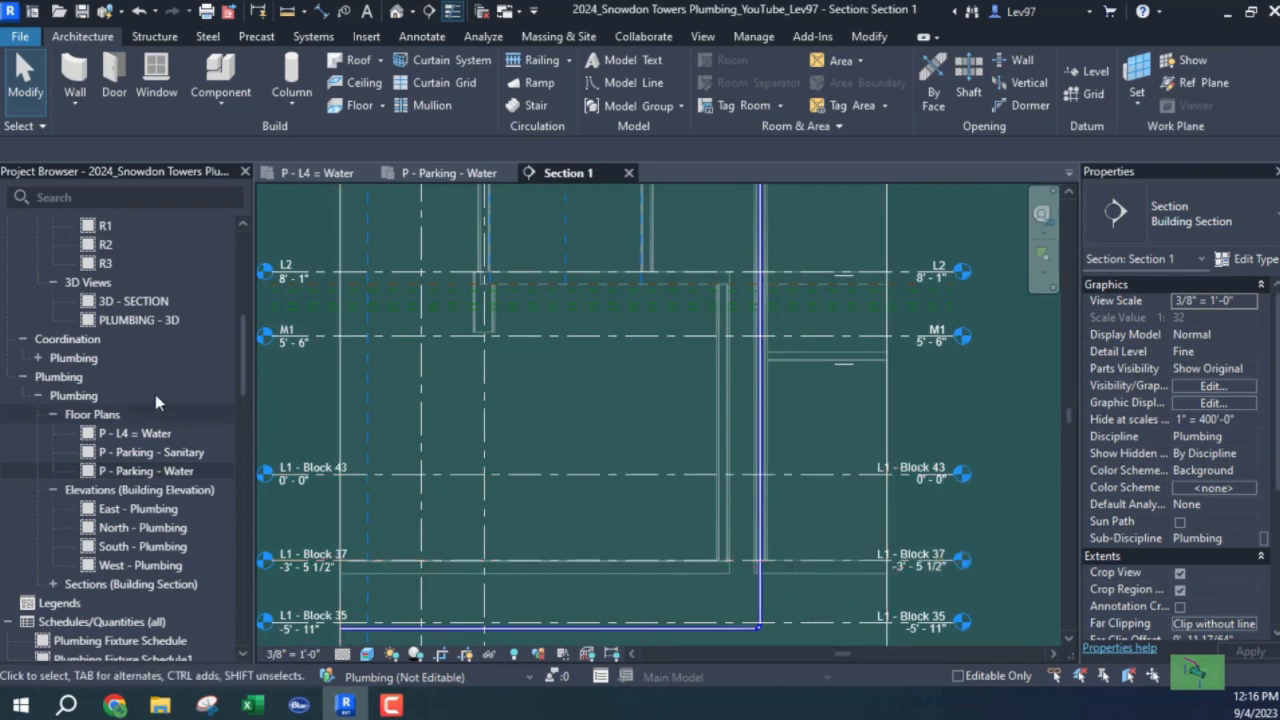
{"action": "scroll", "coordinate": [152, 394], "scroll_direction": "up", "scroll_amount": 7}
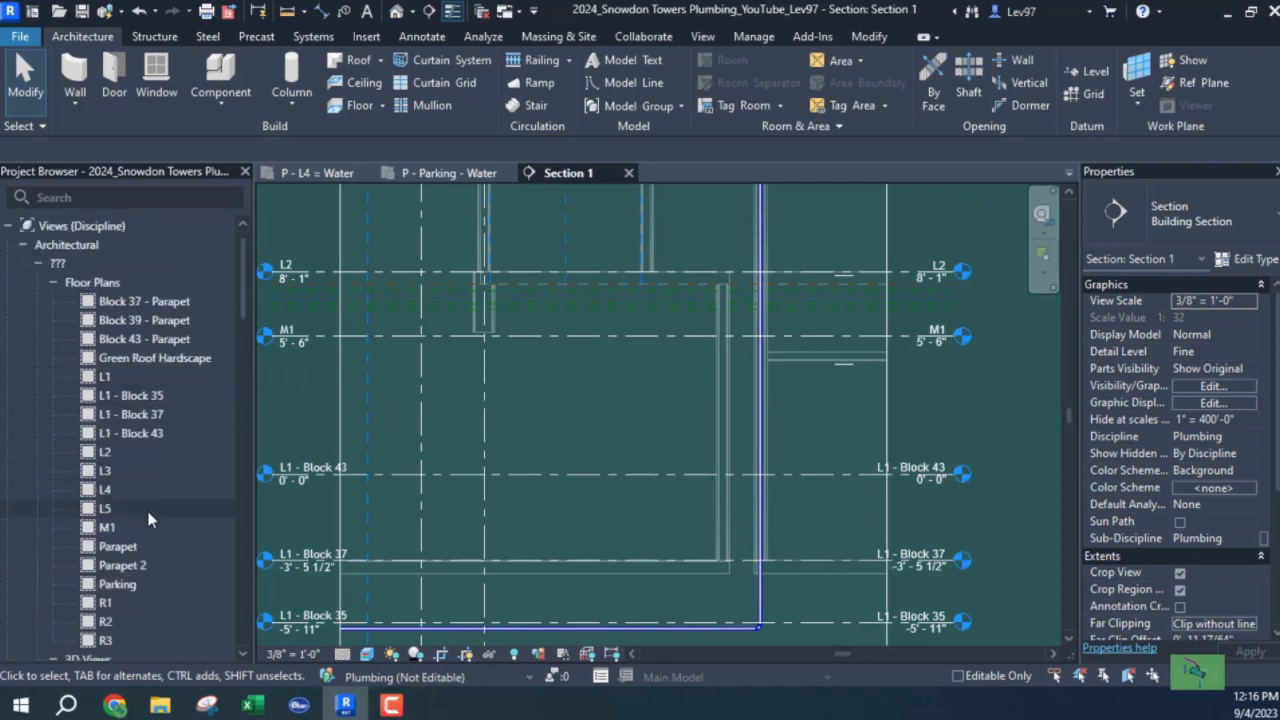
{"action": "scroll", "coordinate": [150, 515], "scroll_direction": "down", "scroll_amount": 5}
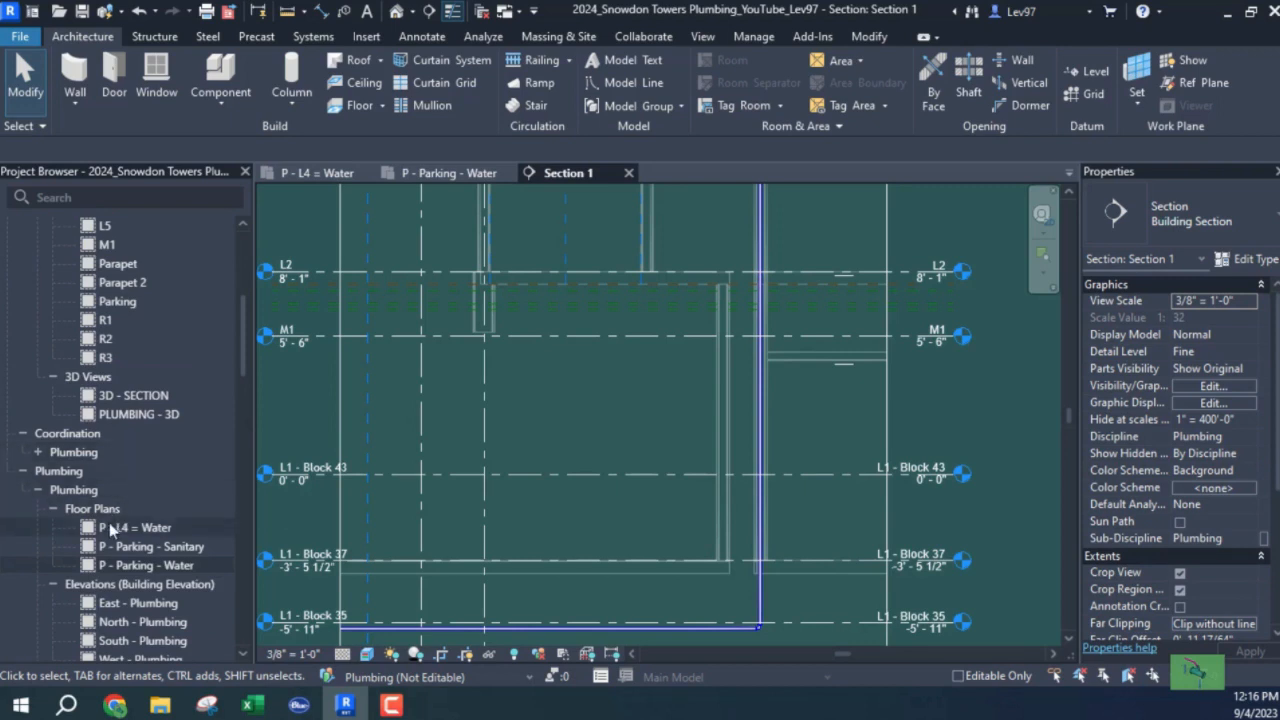
{"action": "scroll", "coordinate": [125, 413], "scroll_direction": "up", "scroll_amount": 5}
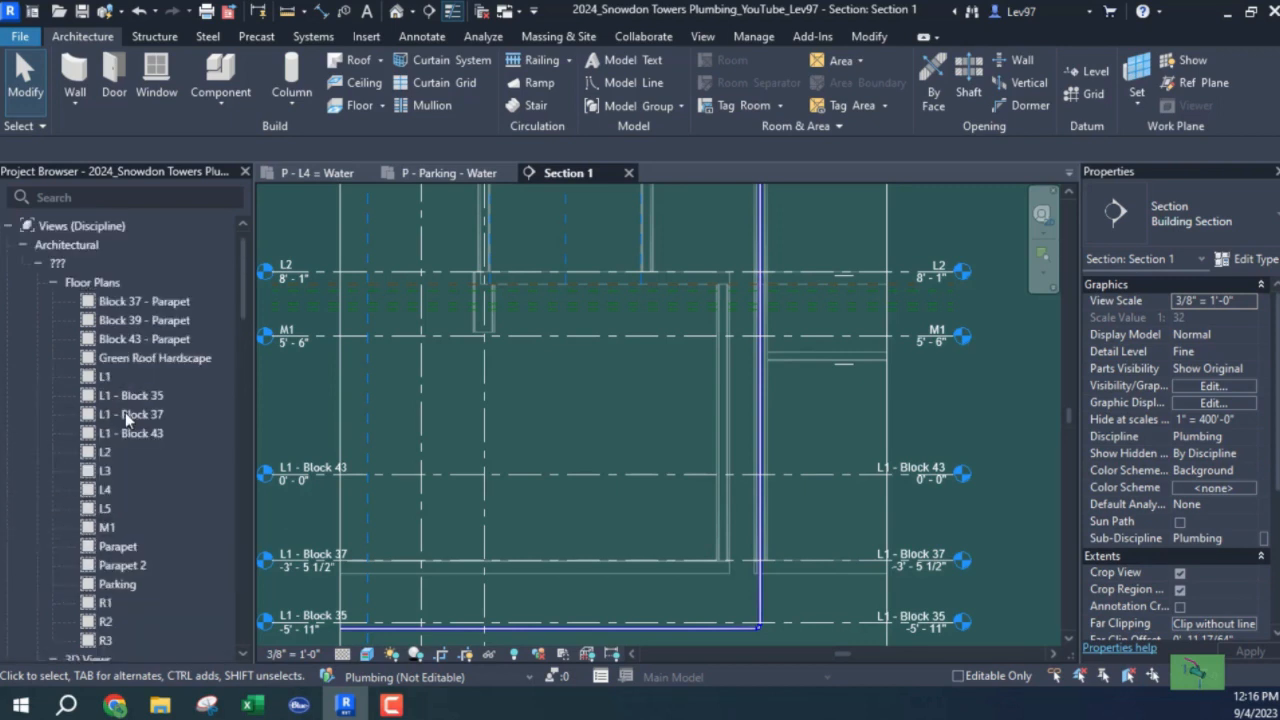
{"action": "left_click", "coordinate": [37, 264]}
{"action": "left_click", "coordinate": [37, 264]}
{"action": "left_click", "coordinate": [37, 264]}
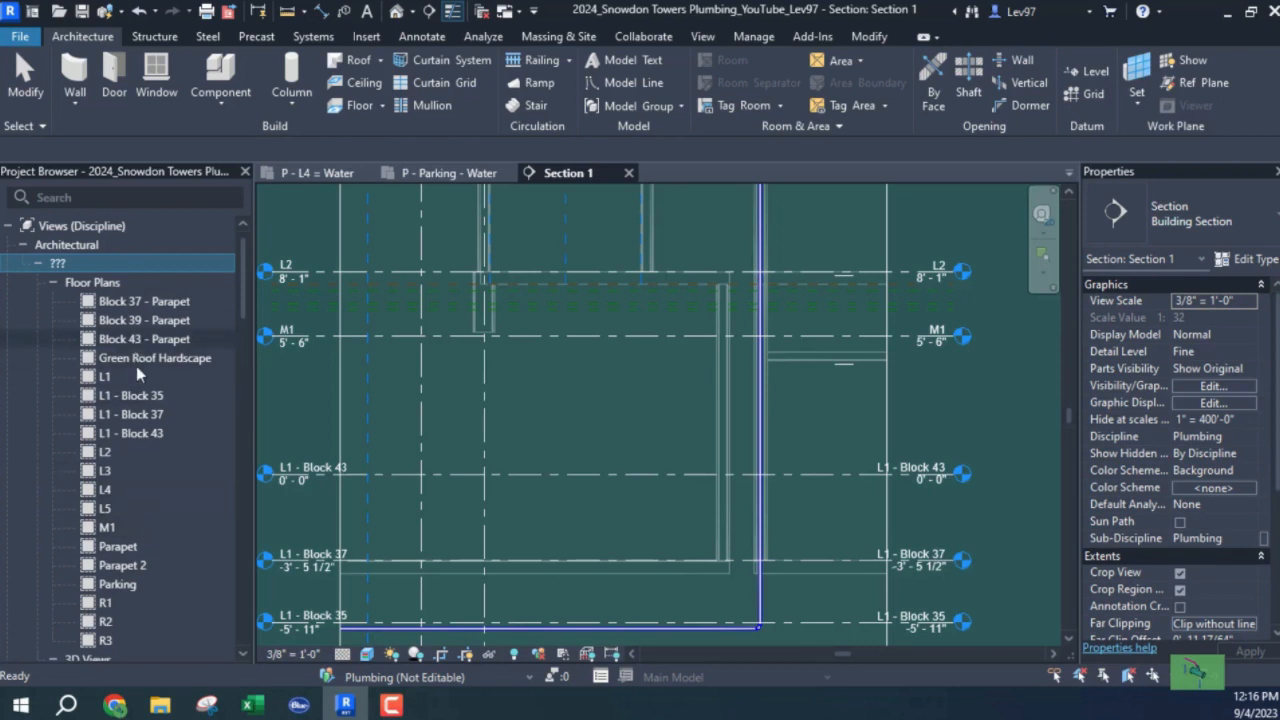
Duplicate the architectural L1 - Block 37 floor plan without detailing.
{"action": "left_click", "coordinate": [134, 397]}
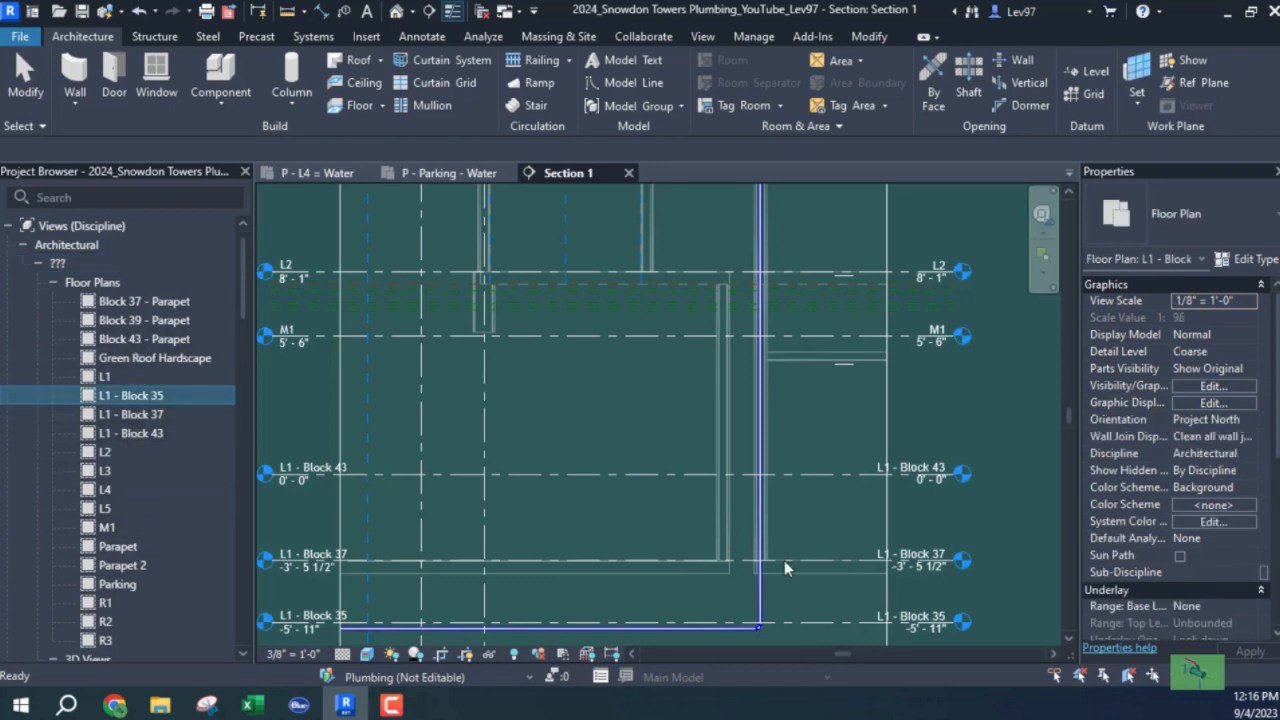
{"action": "right_click", "coordinate": [130, 421]}
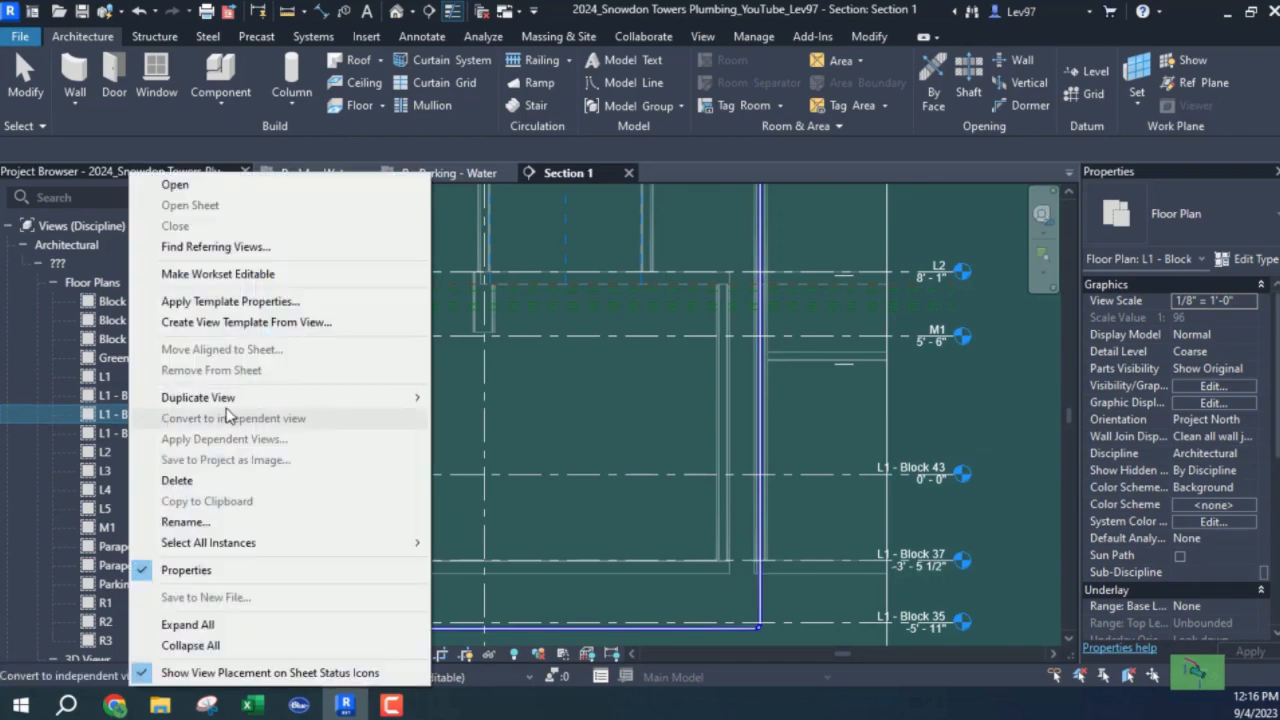
{"action": "mouse_move", "coordinate": [228, 404]}
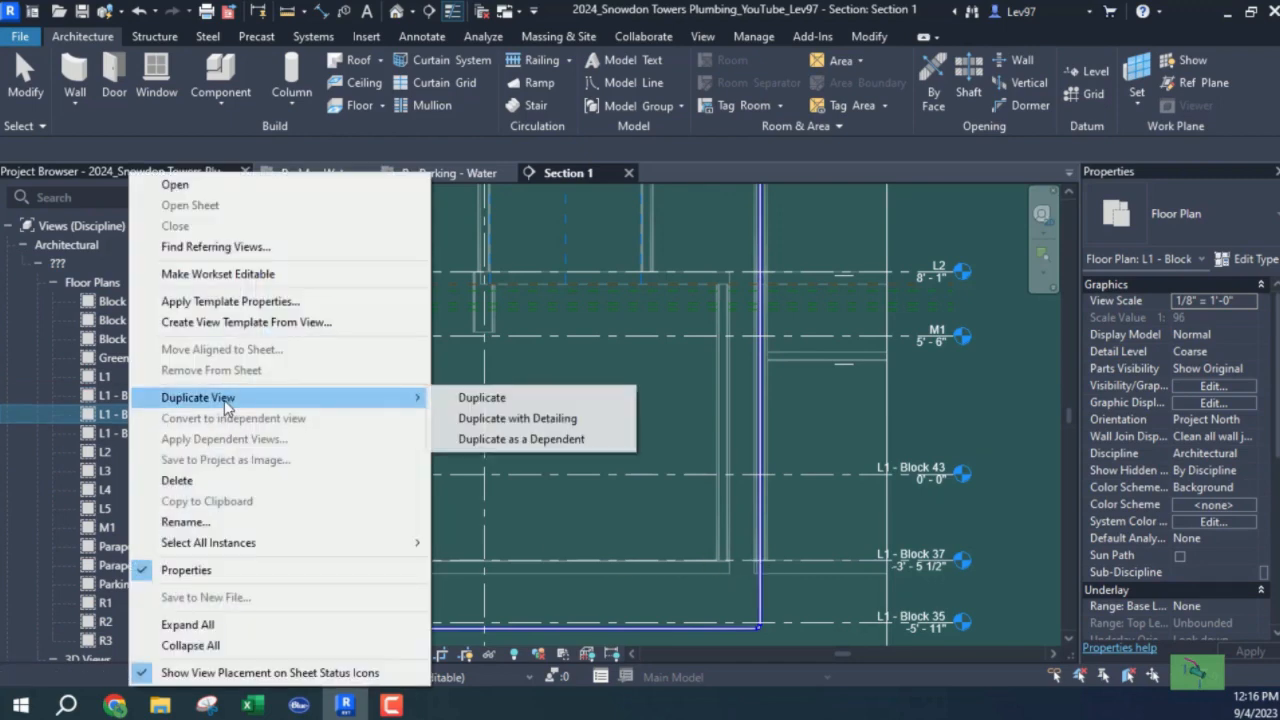
{"action": "left_click", "coordinate": [482, 398]}
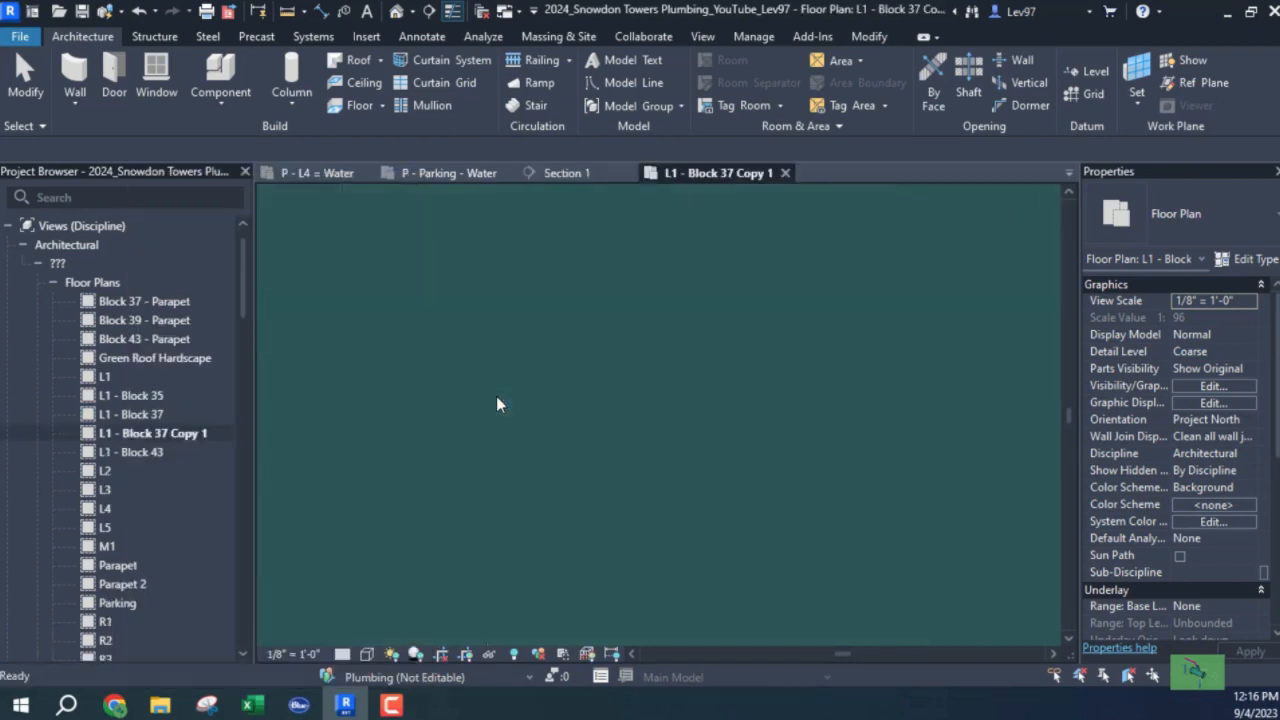
Review the available organization schemes for the project's views and leave them as they are.
{"action": "left_click", "coordinate": [134, 414]}
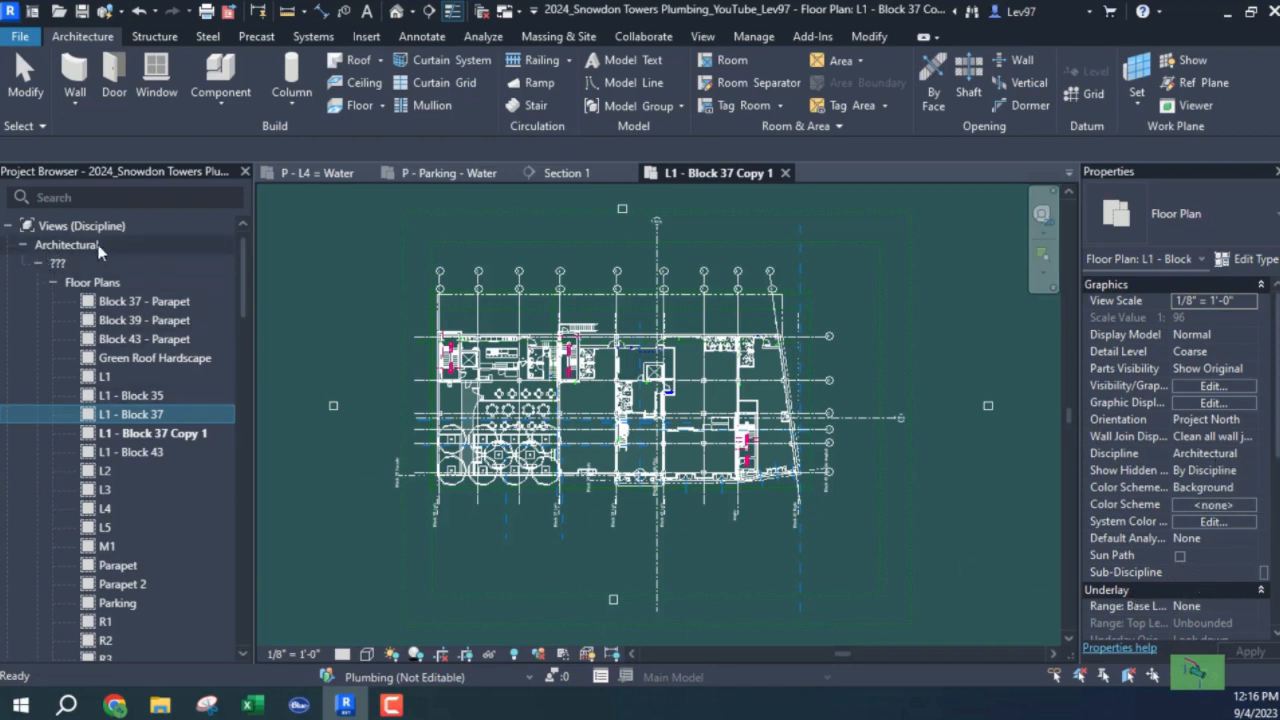
{"action": "left_click", "coordinate": [62, 224]}
{"action": "right_click", "coordinate": [62, 224]}
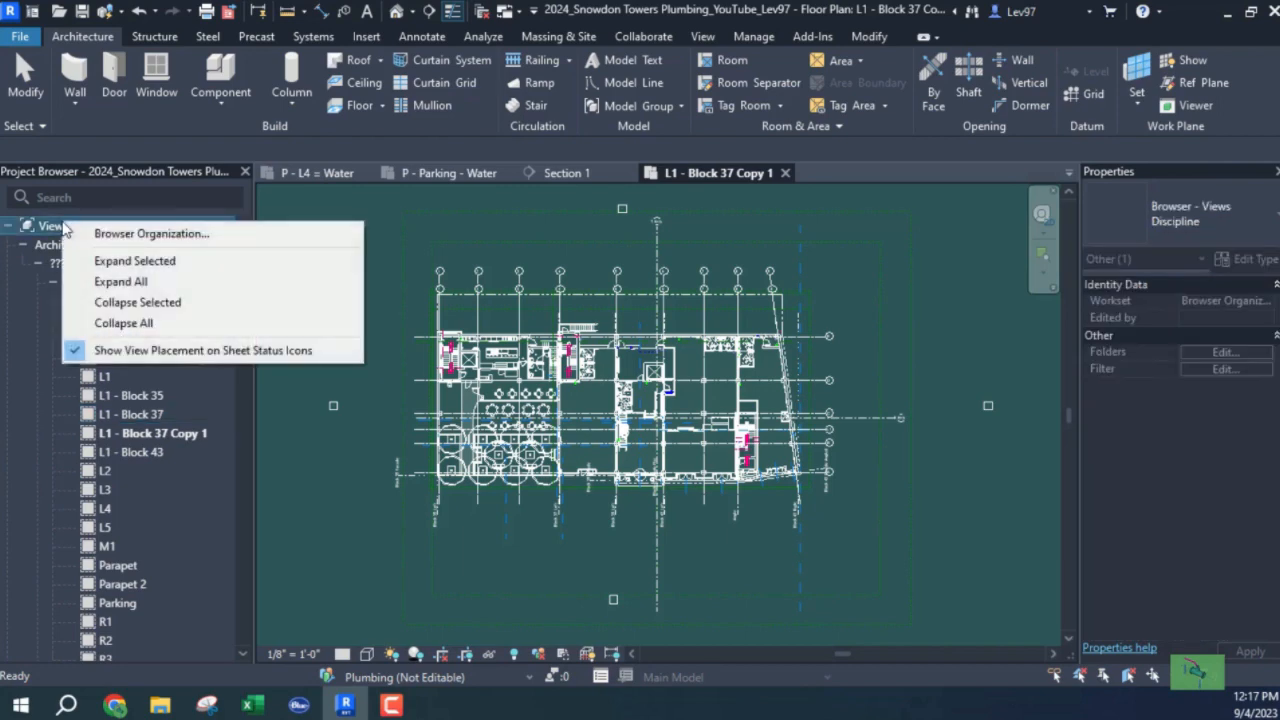
{"action": "left_click", "coordinate": [150, 234]}
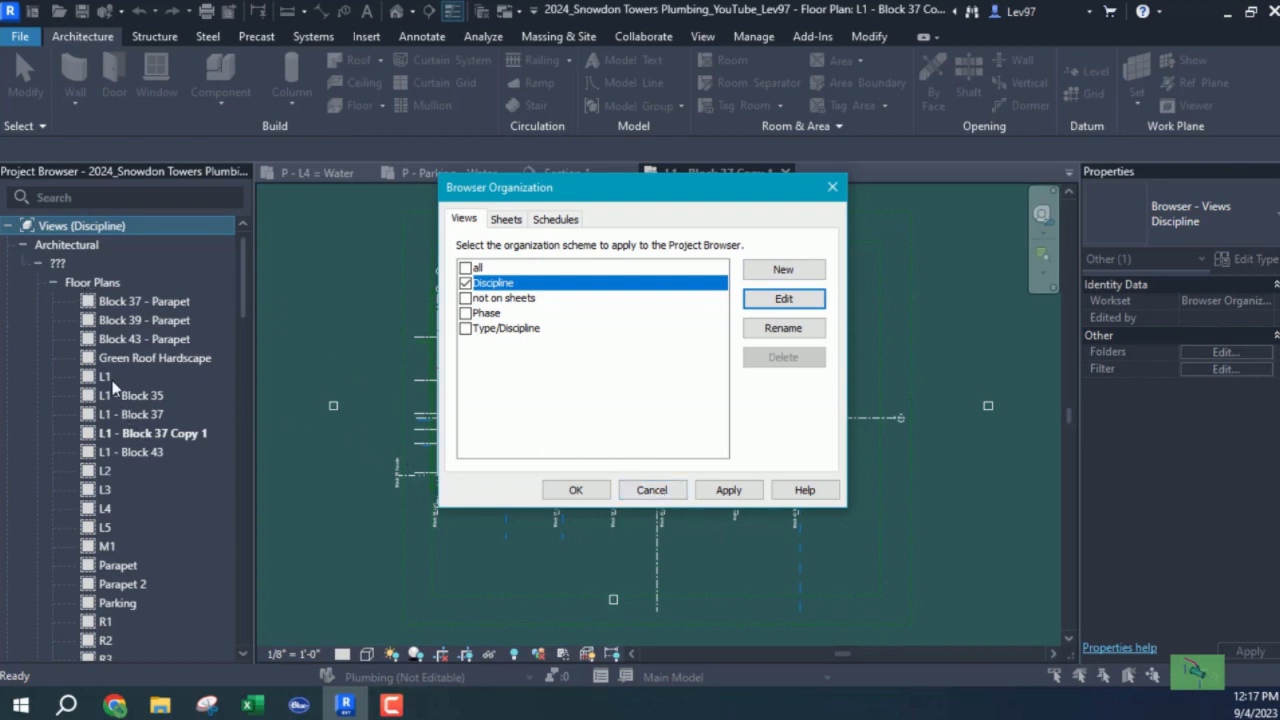
{"action": "left_click", "coordinate": [652, 490]}
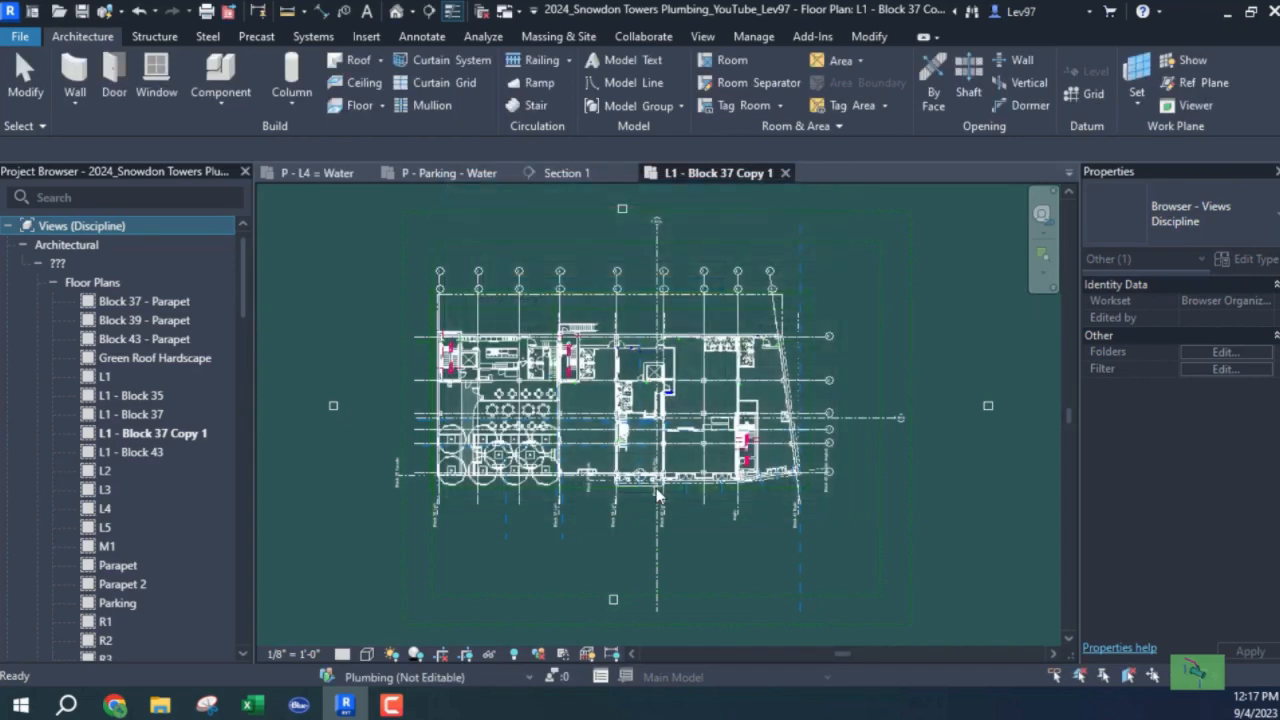
Open the original L1 - Block 37 floor plan and compare its properties with those of its copy.
{"action": "left_click", "coordinate": [138, 418]}
{"action": "double_click", "coordinate": [112, 416]}
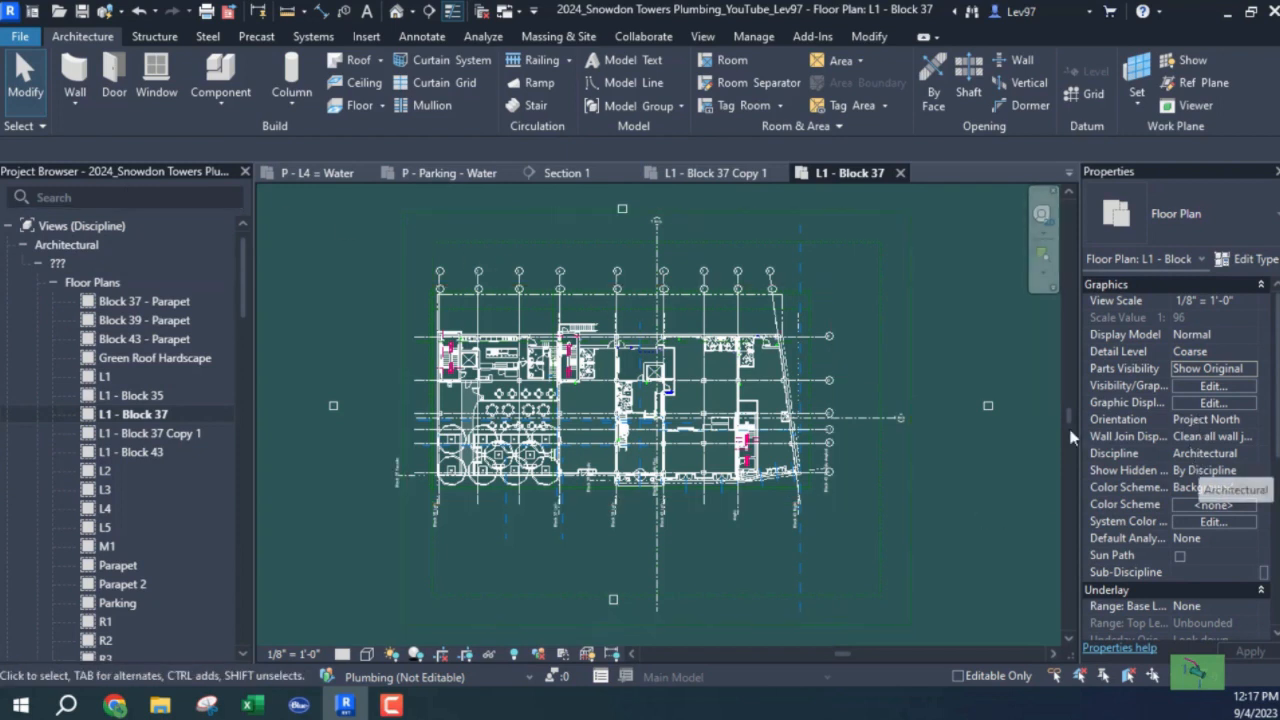
{"action": "left_click", "coordinate": [138, 433]}
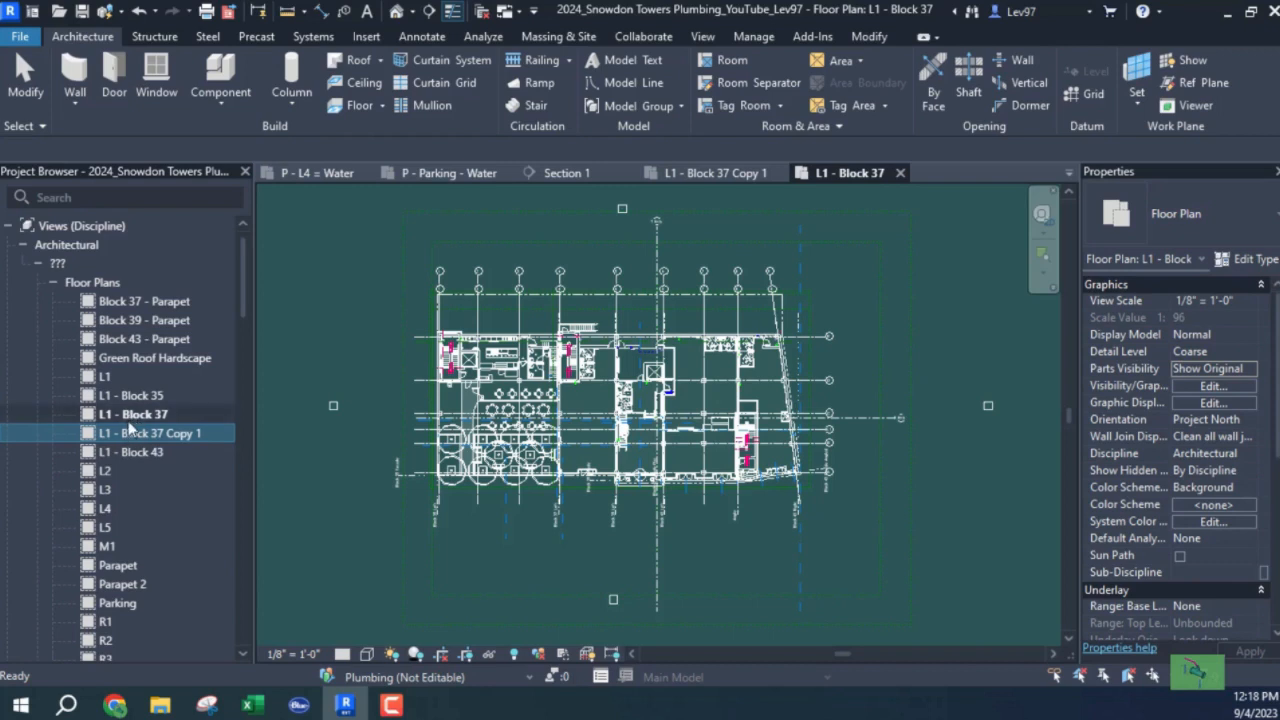
{"action": "left_click", "coordinate": [134, 416]}
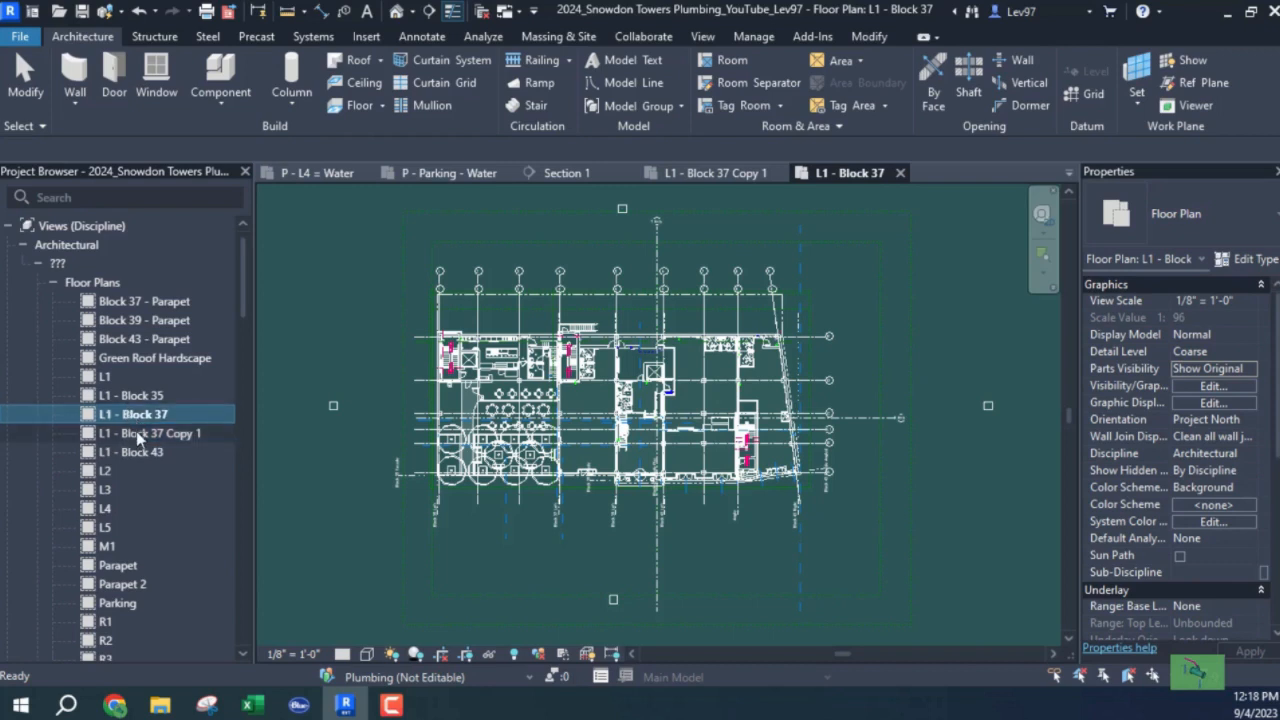
Set both the discipline and the sub-discipline of the L1 - Block 37 Copy 1 floor plan to Plumbing.
{"action": "left_click", "coordinate": [137, 433]}
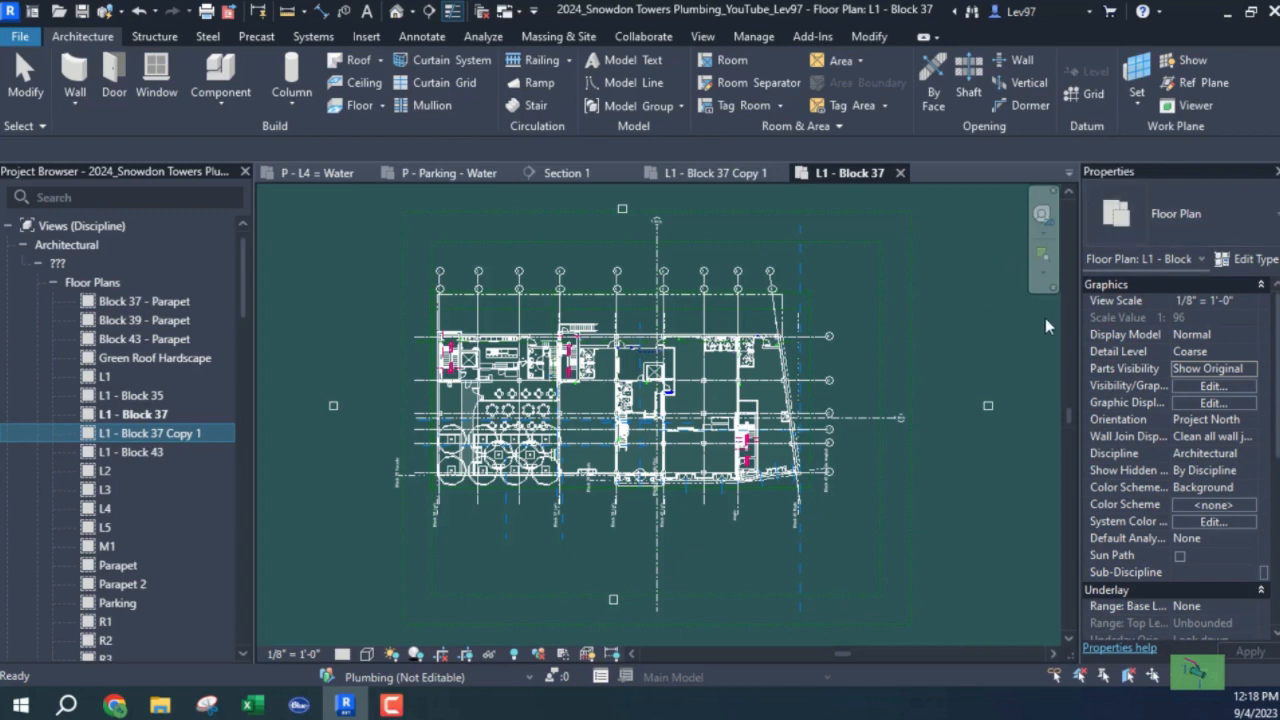
{"action": "left_click", "coordinate": [1248, 460]}
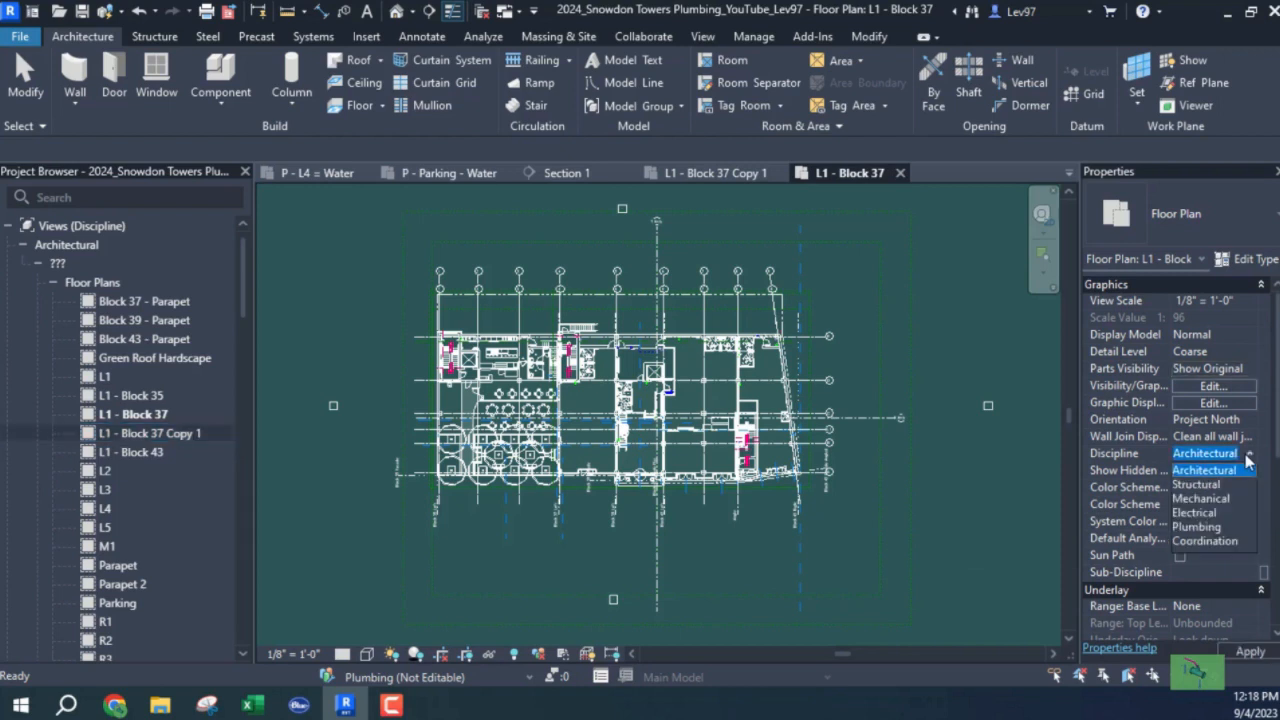
{"action": "left_click", "coordinate": [1199, 526]}
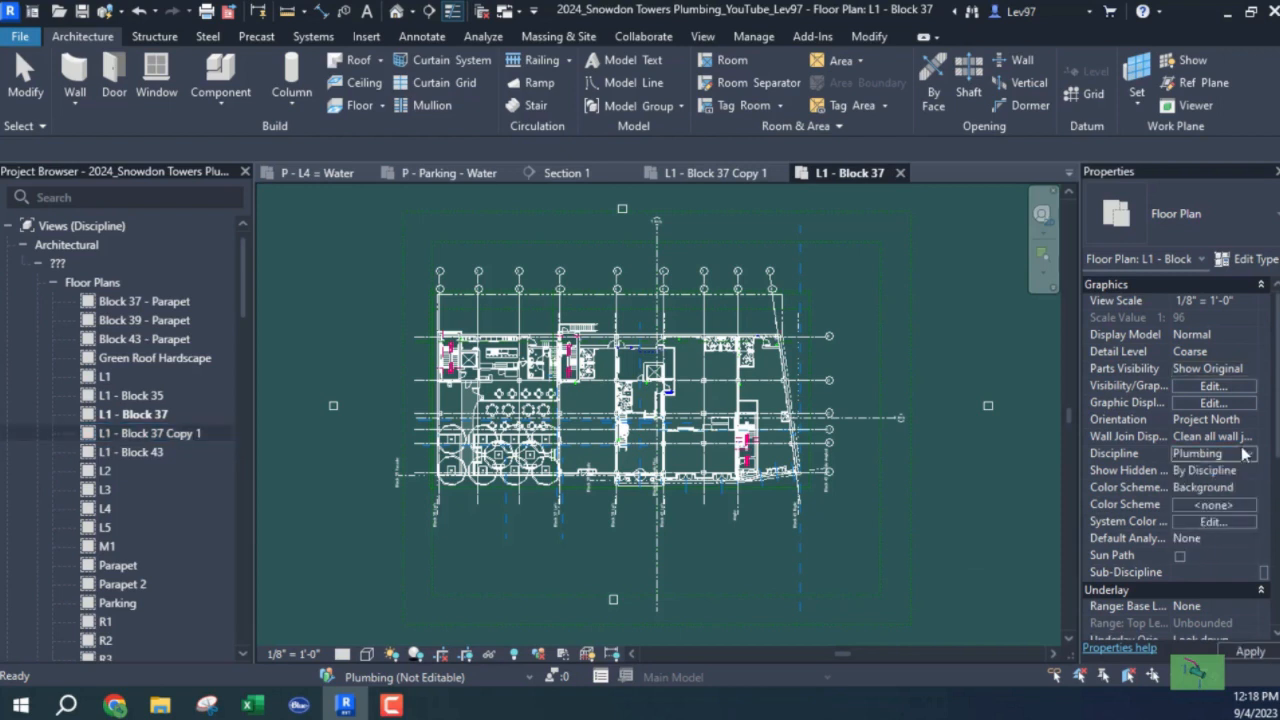
{"action": "left_click", "coordinate": [1183, 573]}
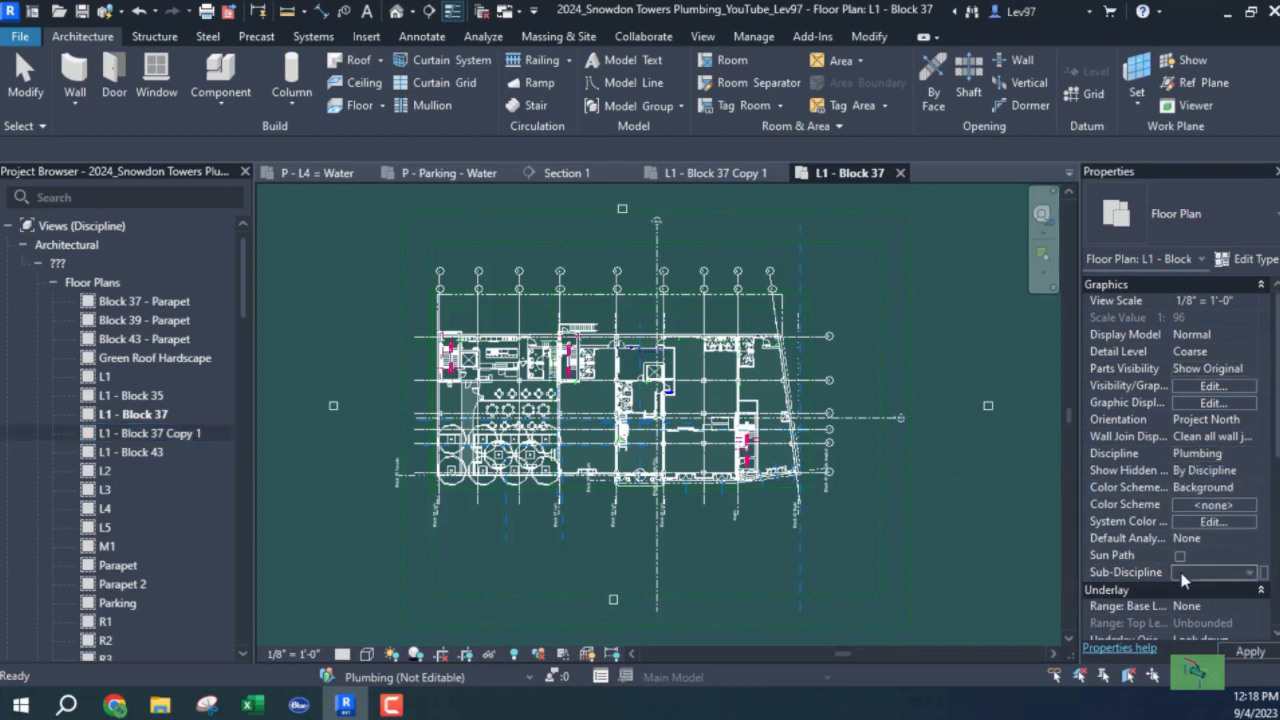
{"action": "left_click", "coordinate": [1250, 573]}
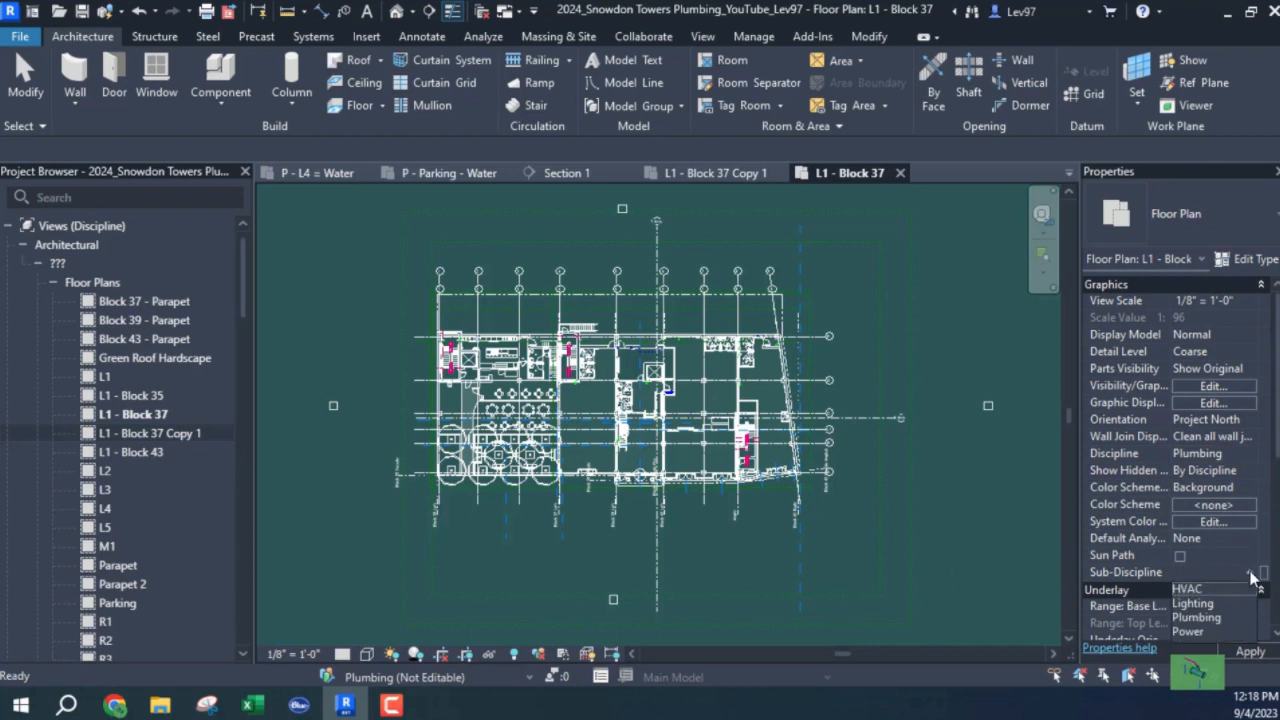
{"action": "left_click", "coordinate": [1195, 632]}
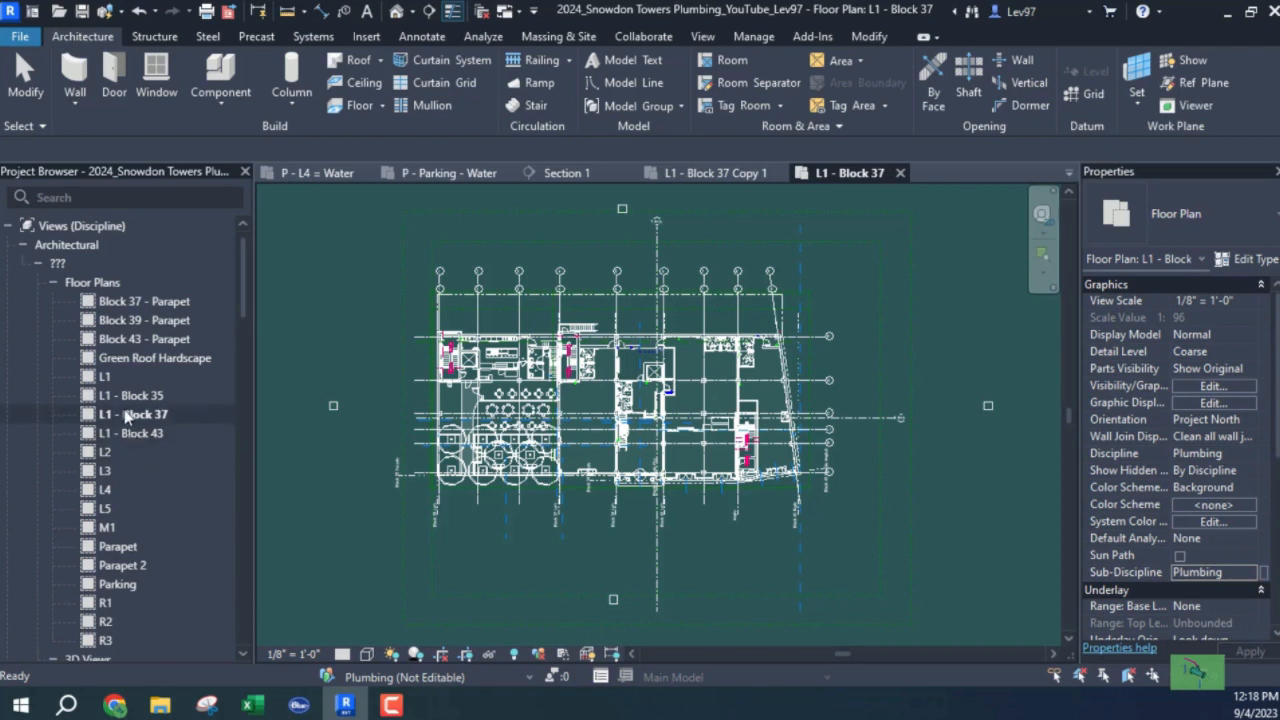
Add the prefix "P - " to the copied floor plan's name, making it "P - L1 - Block 37 Copy 1".
{"action": "scroll", "coordinate": [146, 453], "scroll_direction": "down", "scroll_amount": 8}
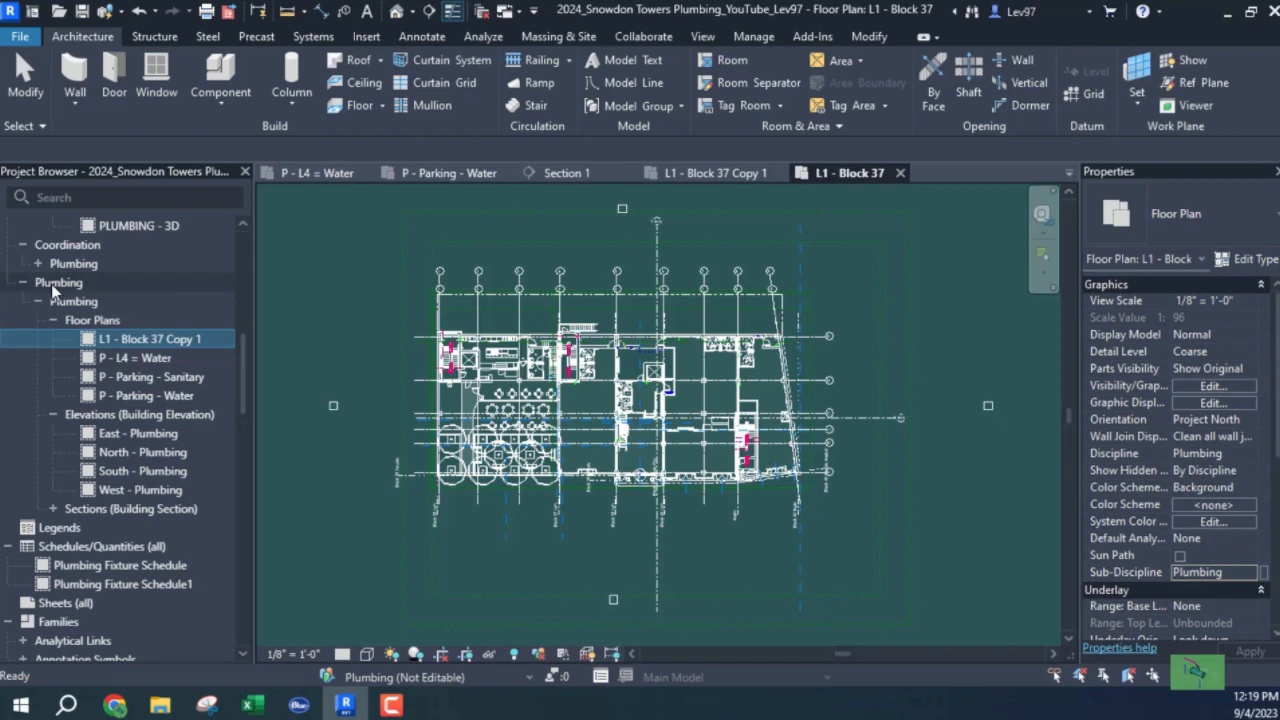
{"action": "right_click", "coordinate": [138, 340]}
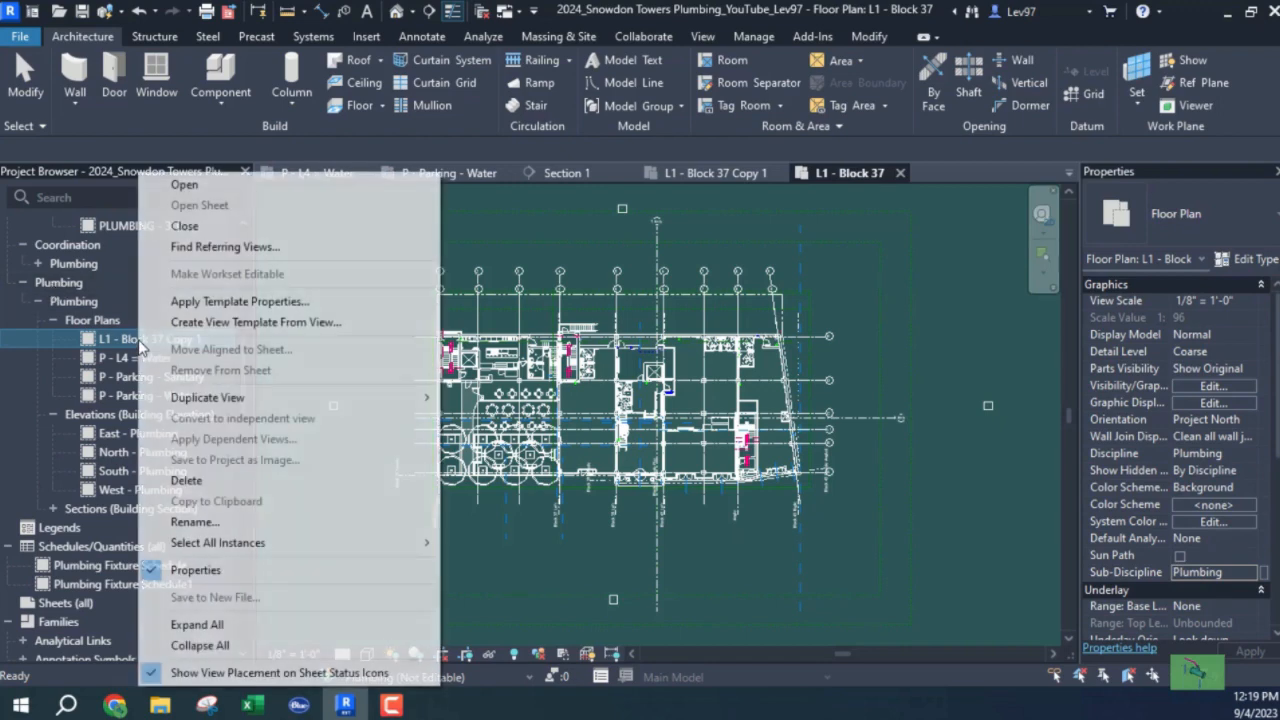
{"action": "left_click", "coordinate": [210, 523]}
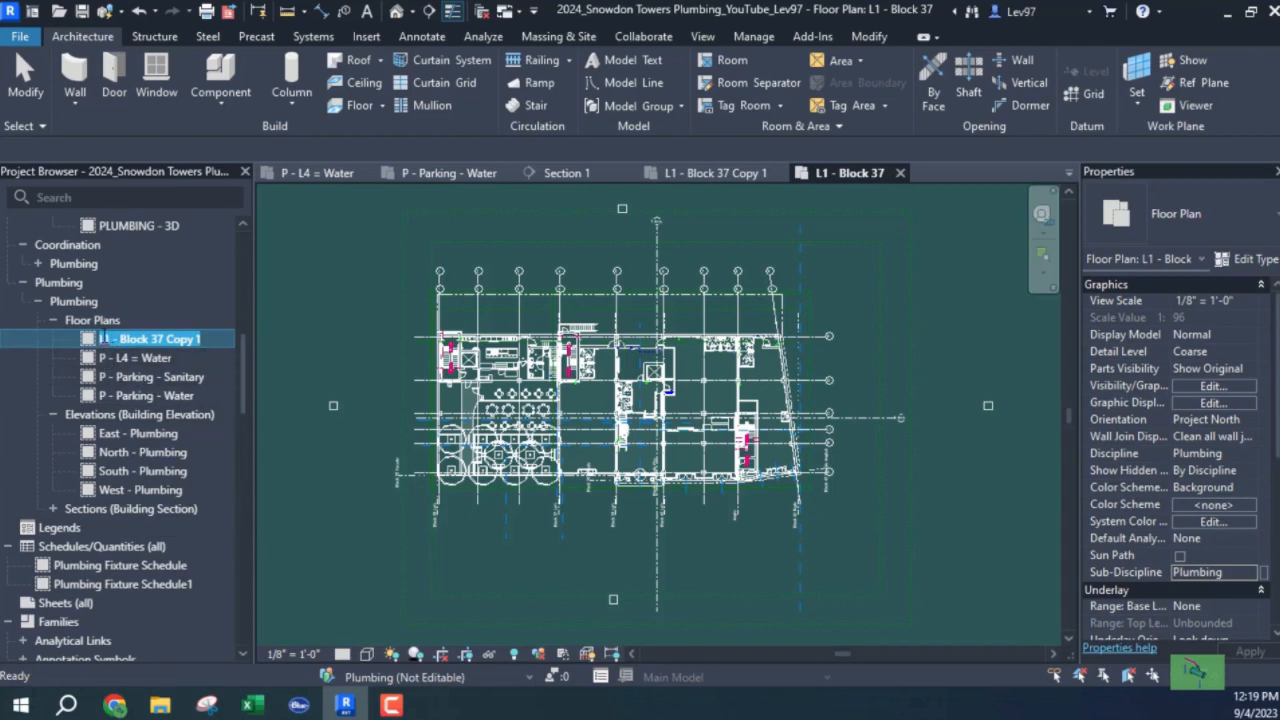
{"action": "key", "text": "Return"}
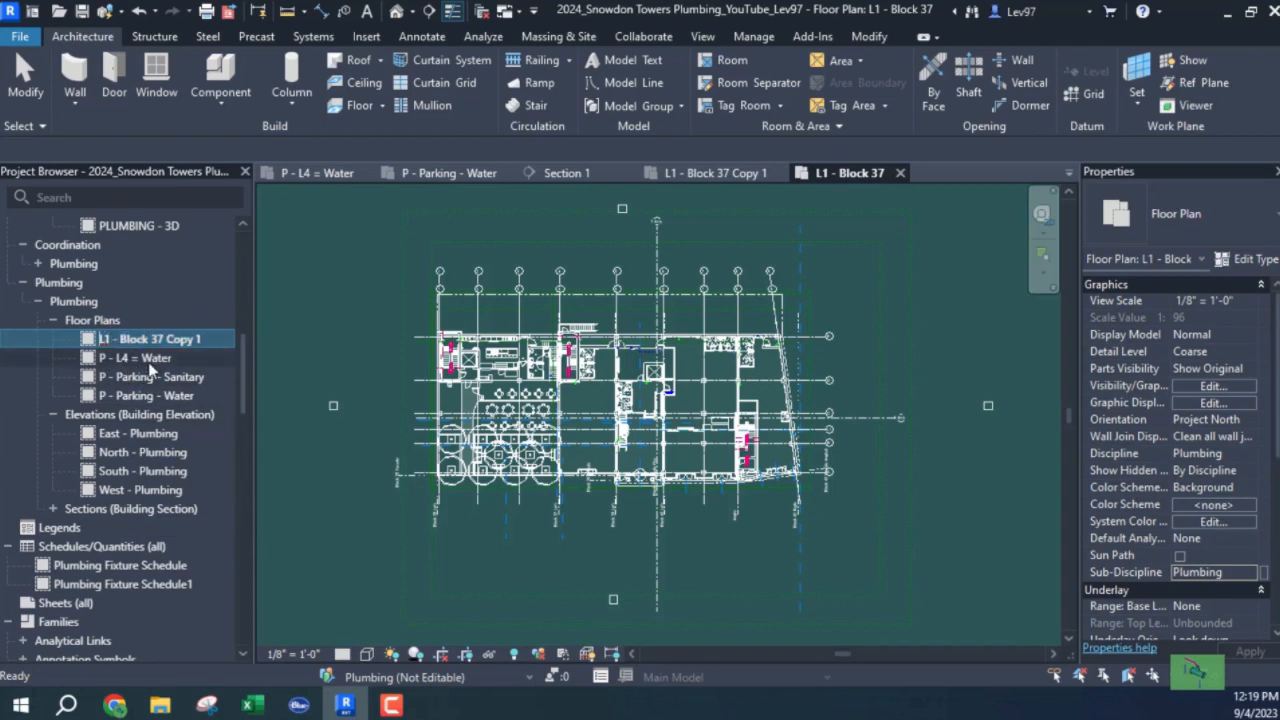
{"action": "type", "text": "P -"}
{"action": "key", "text": "Right"}
{"action": "key", "text": "Right"}
{"action": "key", "text": "Right"}
{"action": "key", "text": "Right"}
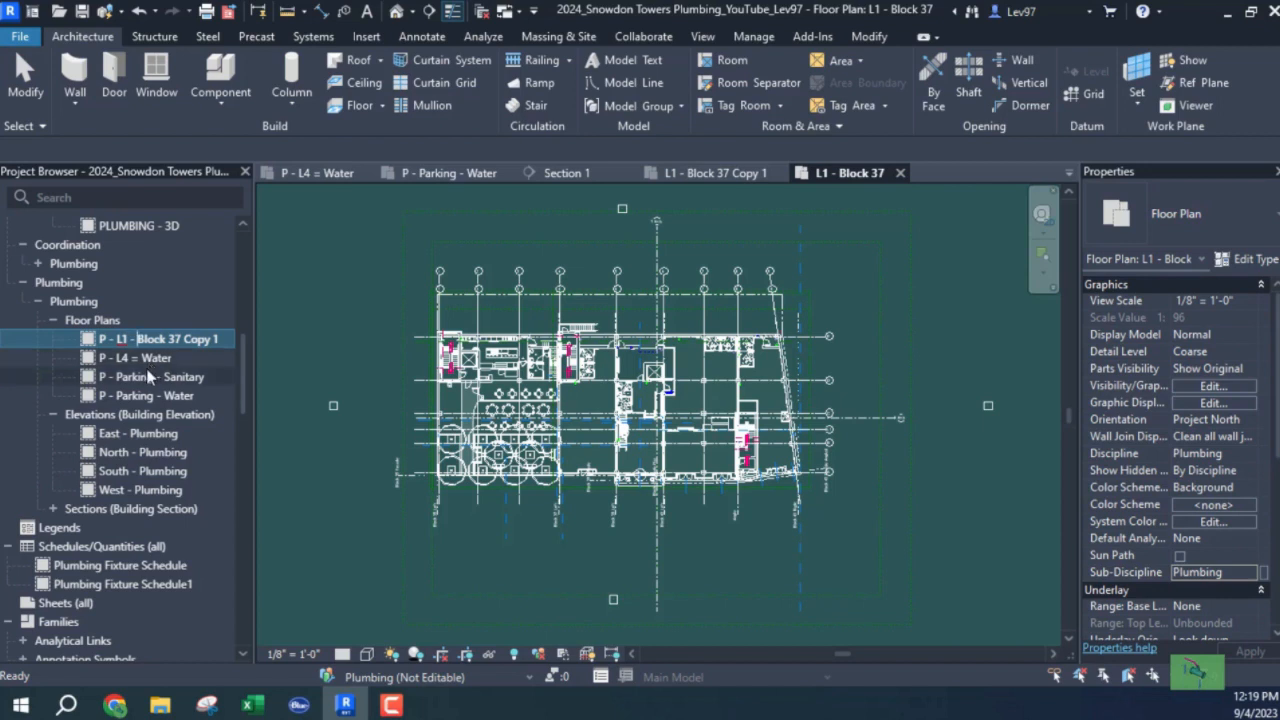
{"action": "key", "text": "Return"}
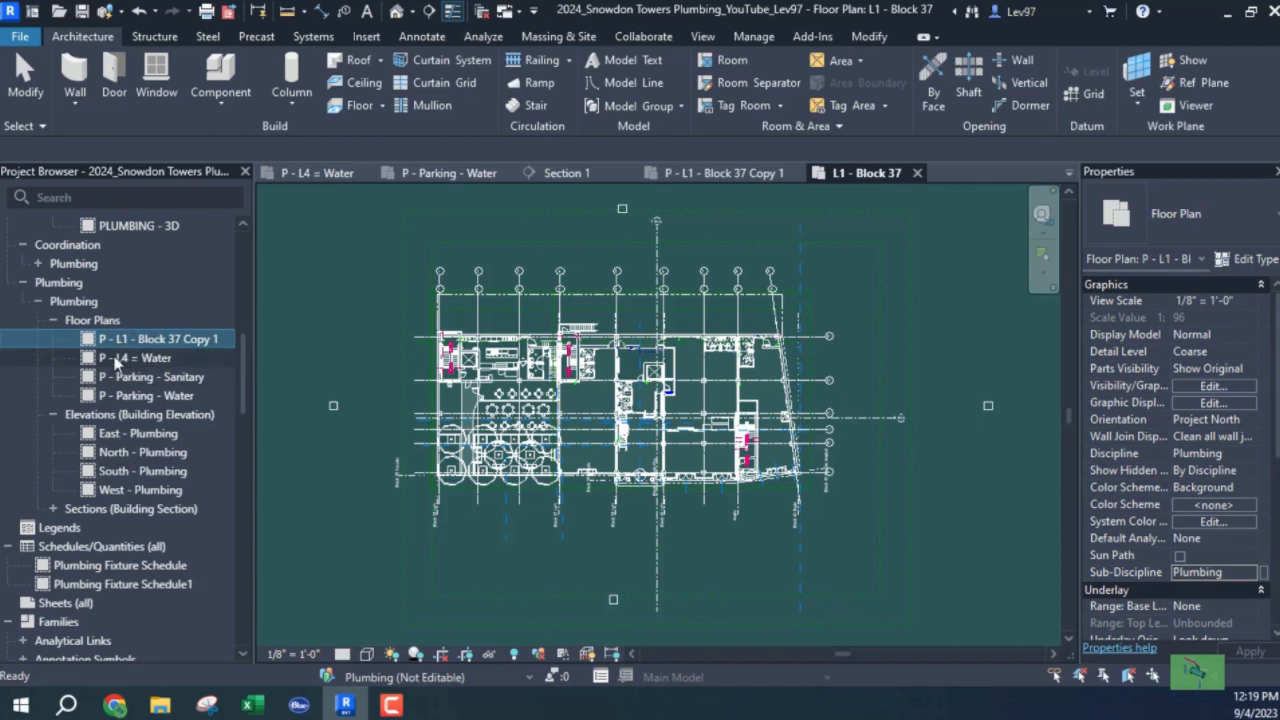
Correct the name of the plumbing L4 floor plan to "P - L4 - Water", with a hyphen before Water.
{"action": "left_click", "coordinate": [120, 362]}
{"action": "right_click", "coordinate": [120, 366]}
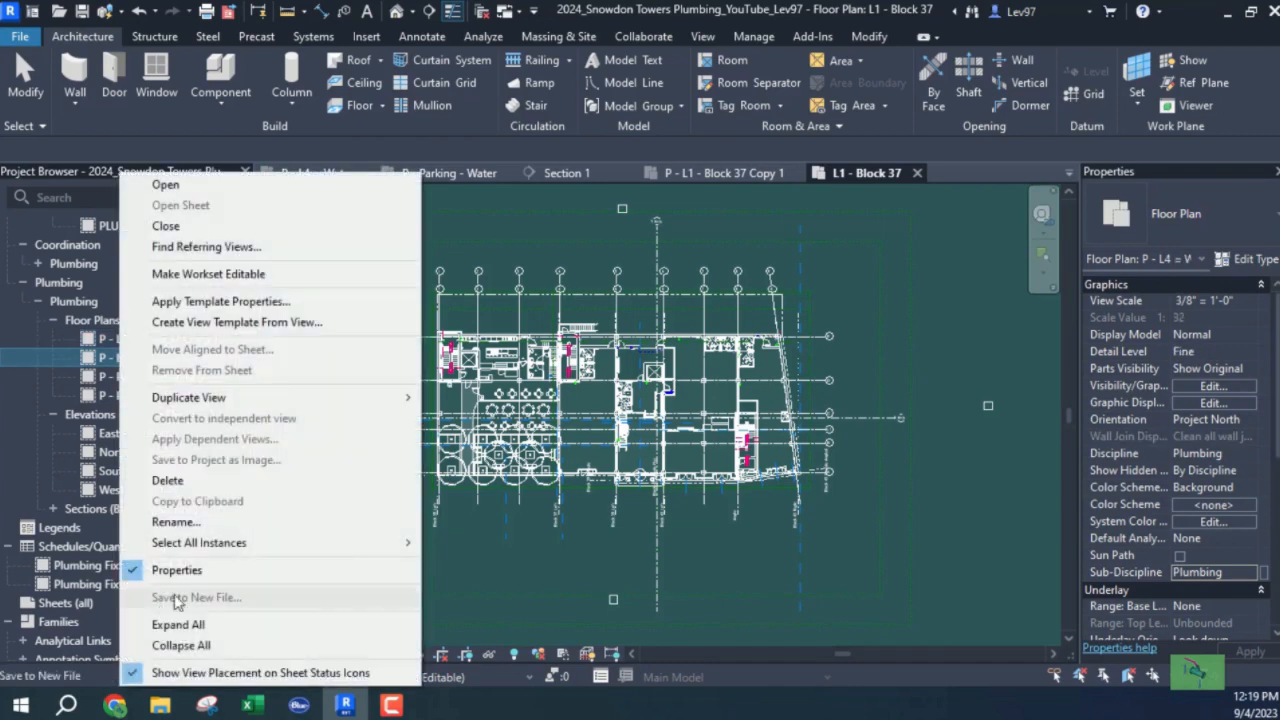
{"action": "left_click", "coordinate": [176, 521]}
{"action": "left_click", "coordinate": [130, 358]}
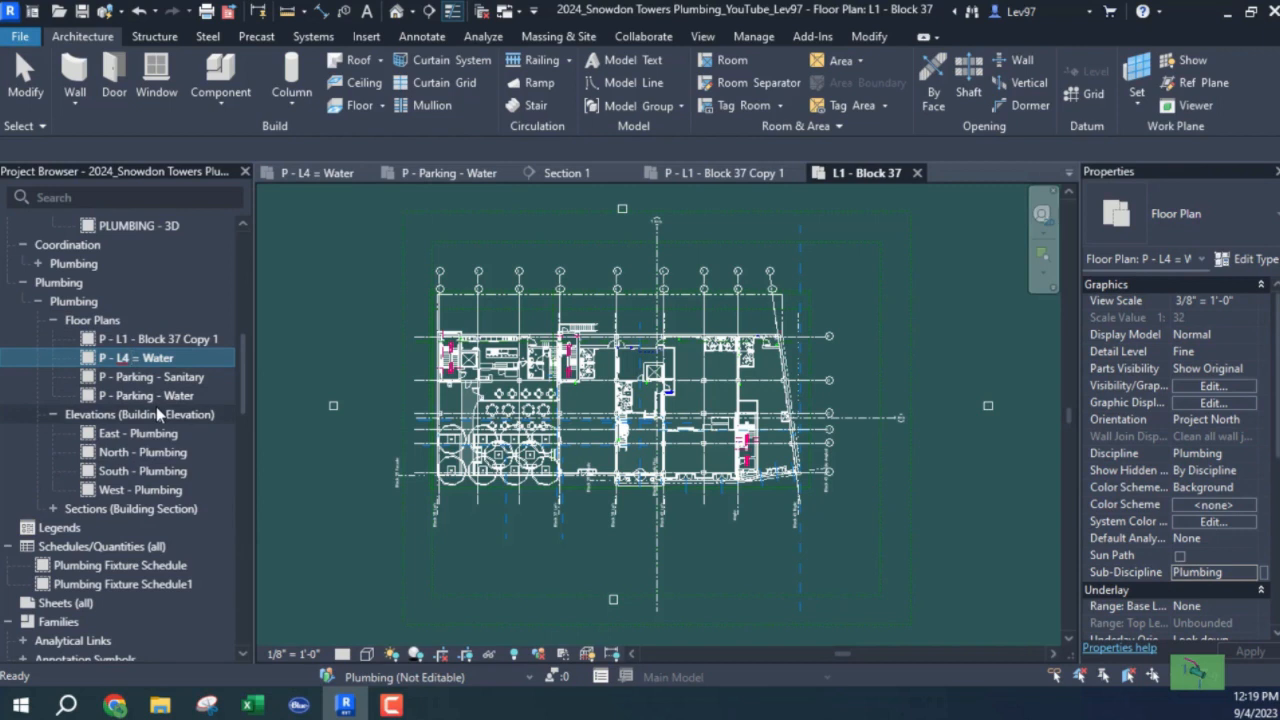
{"action": "key", "text": "Delete"}
{"action": "type", "text": "-"}
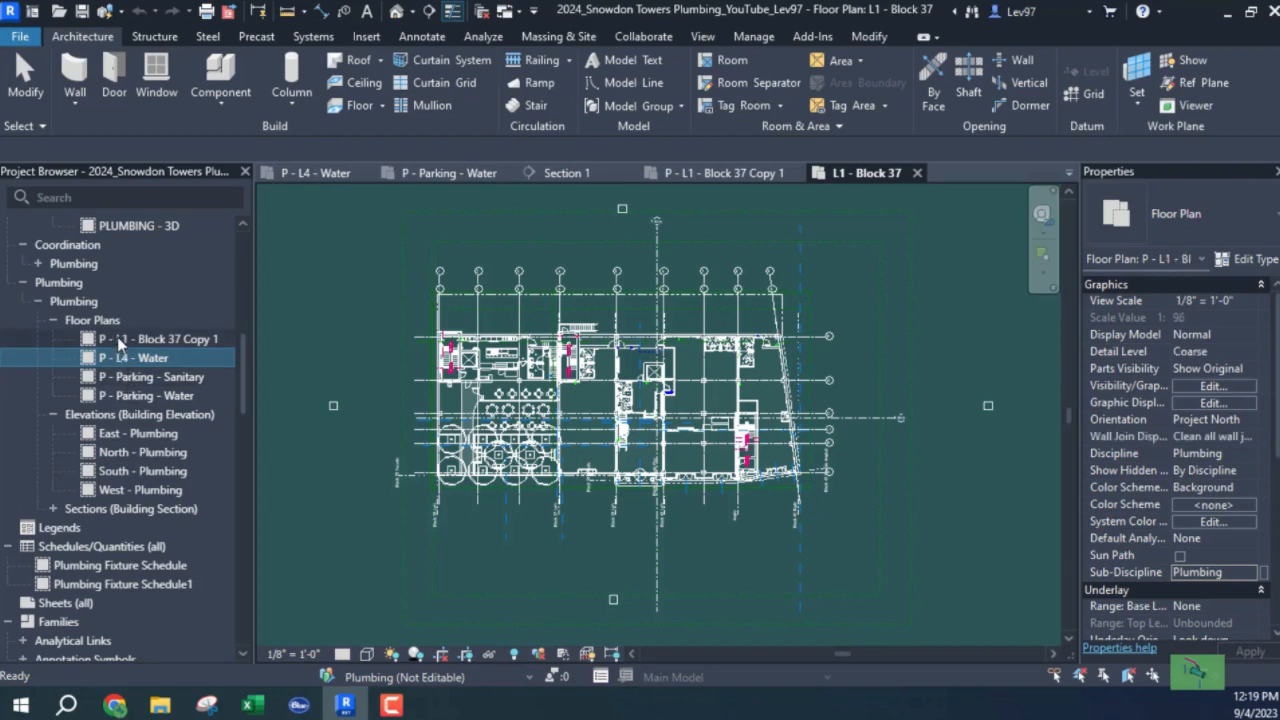
Rename the P - L1 - Block 37 Copy 1 floor plan as "P - L1 - Block 37 - Water".
{"action": "left_click", "coordinate": [124, 343]}
{"action": "right_click", "coordinate": [120, 343]}
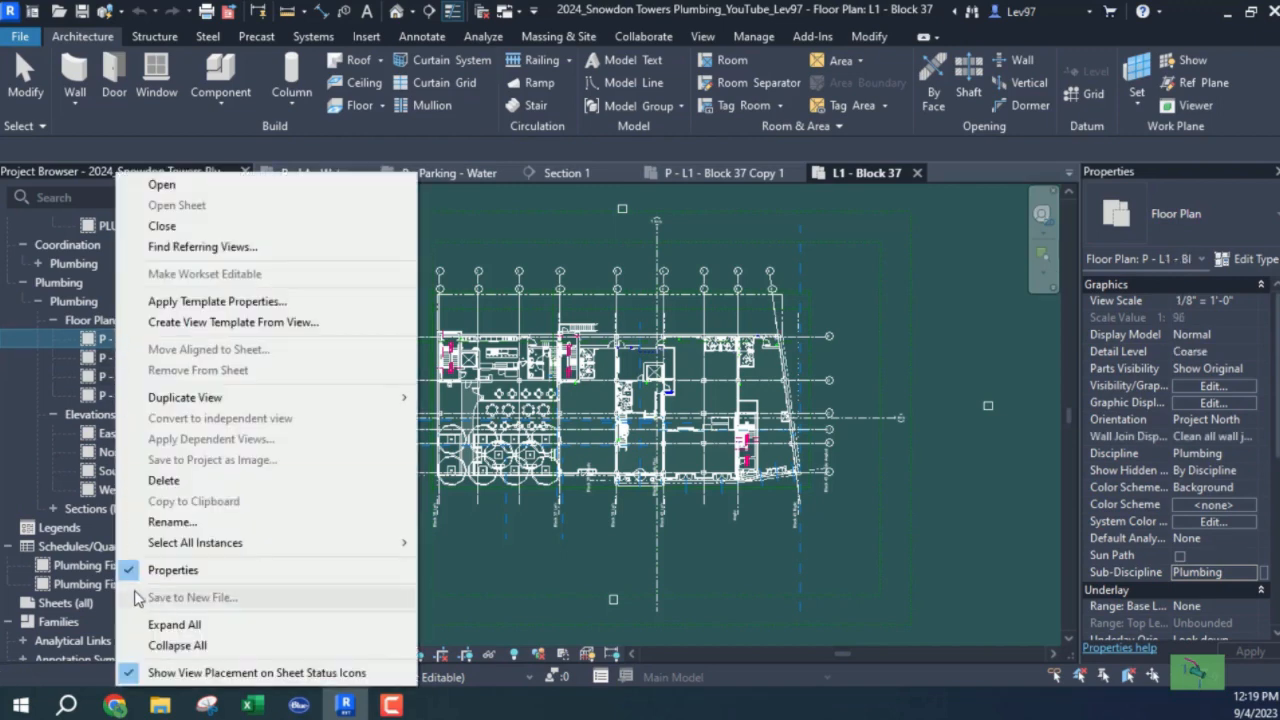
{"action": "left_click", "coordinate": [165, 523]}
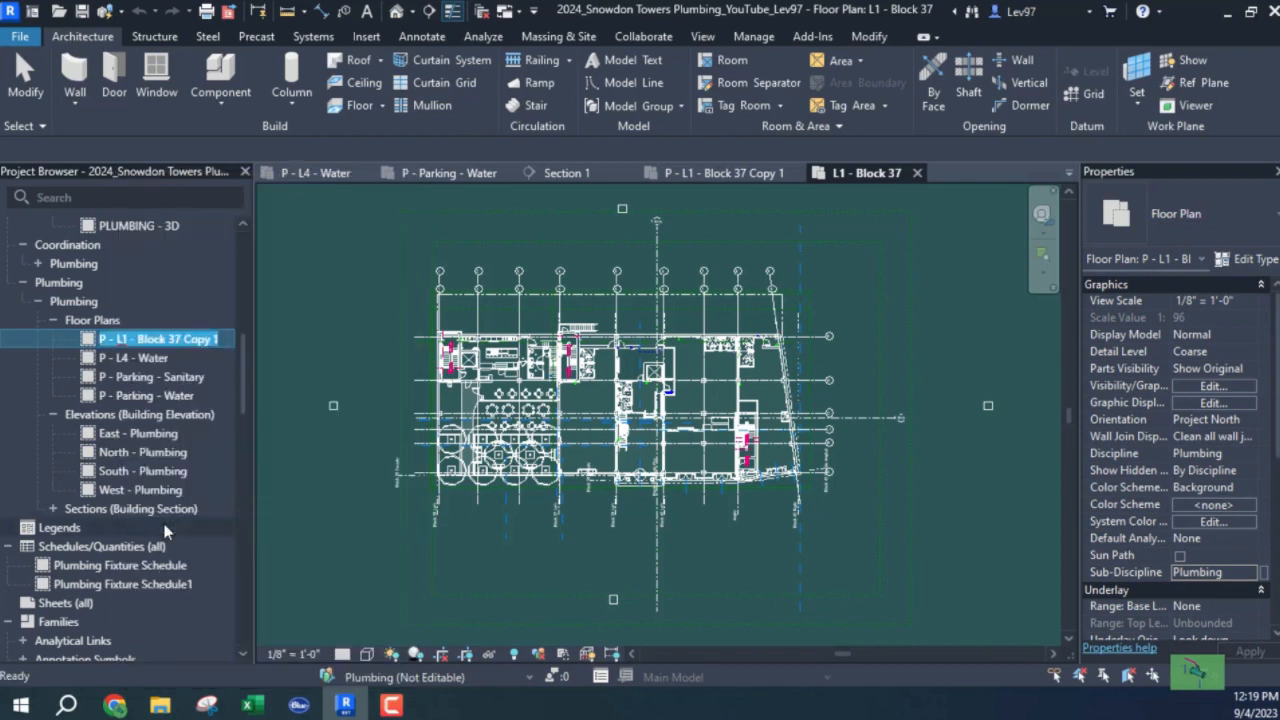
{"action": "left_click", "coordinate": [185, 339]}
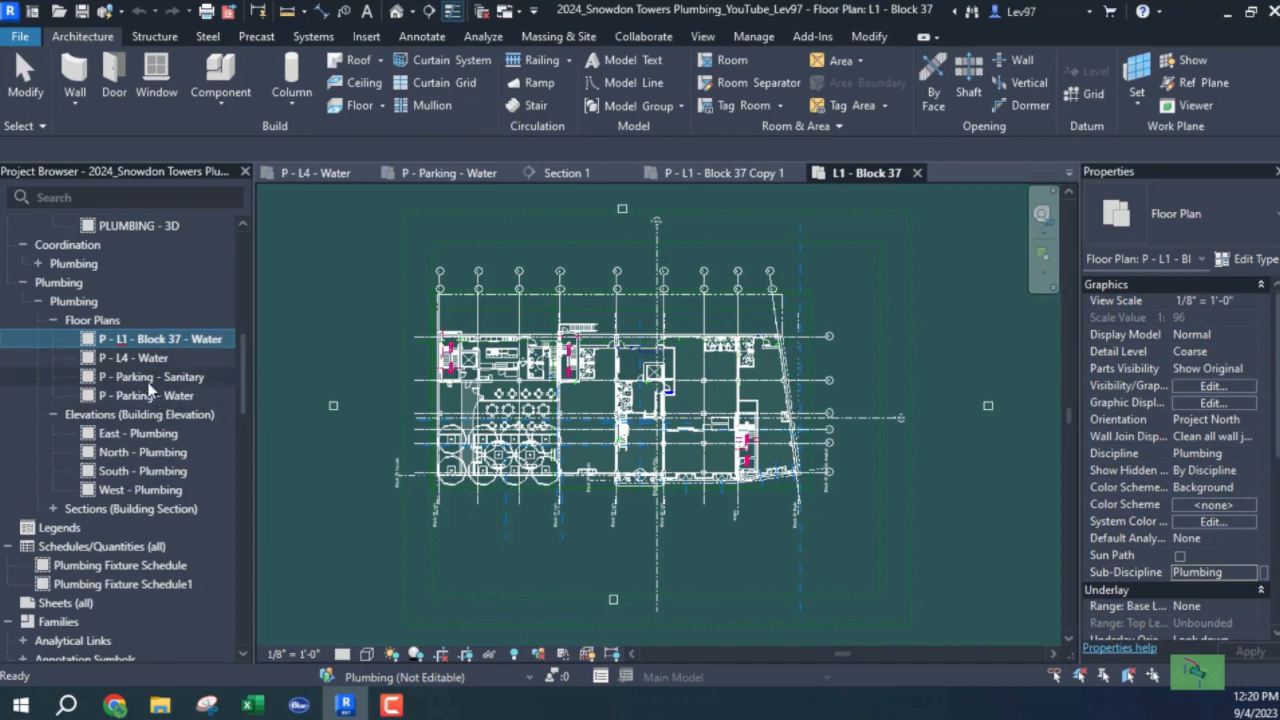
{"action": "key", "text": "Return"}
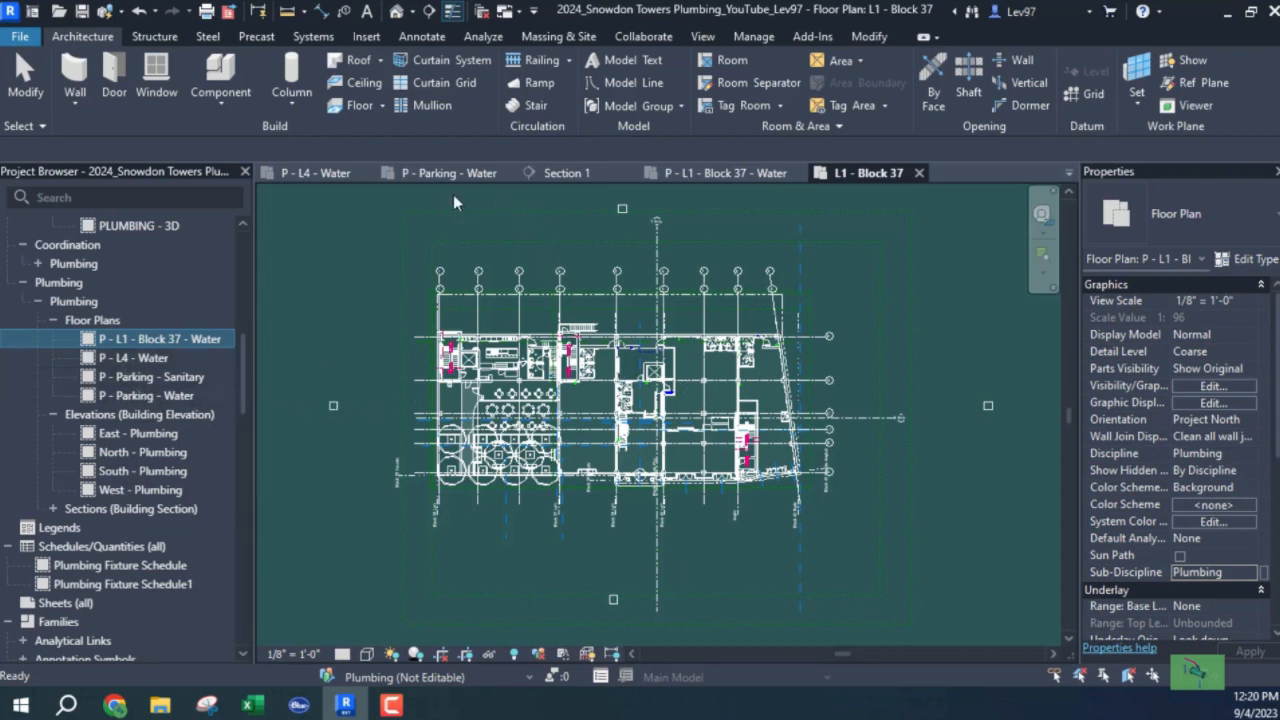
Close the open P - L4 - Water and L1 - Block 37 floor plan views.
{"action": "left_click", "coordinate": [326, 176]}
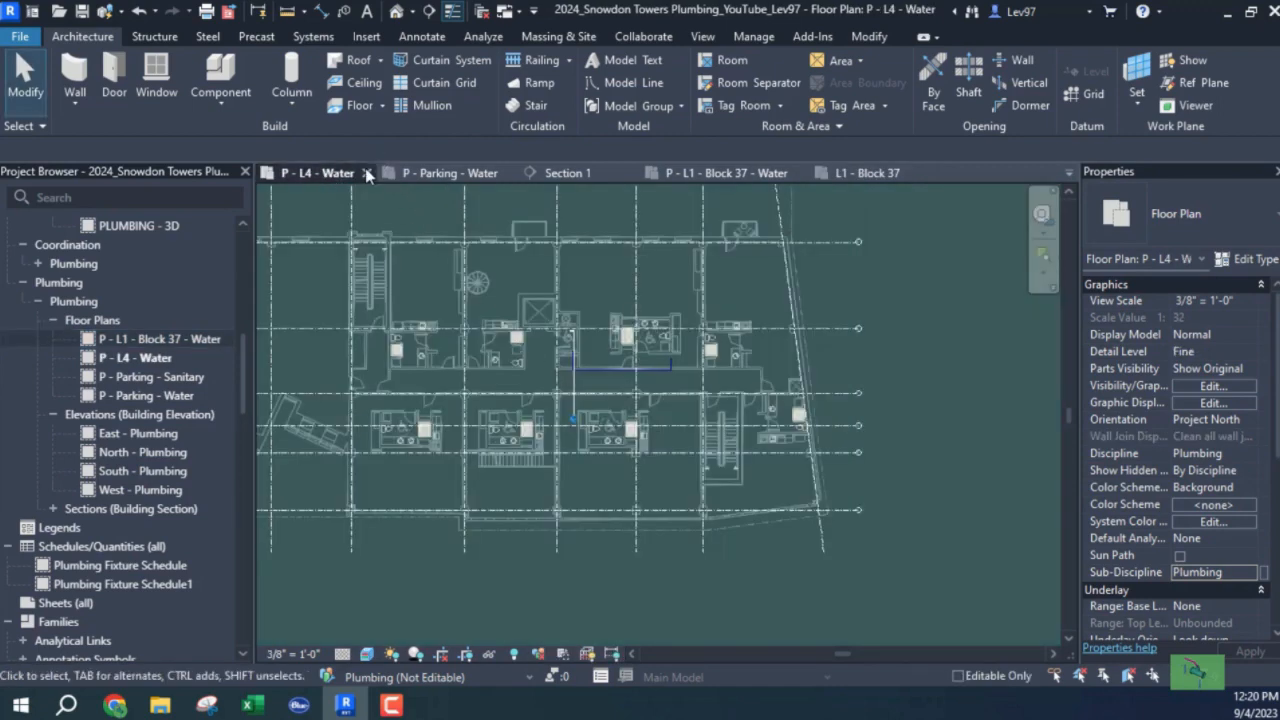
{"action": "left_click", "coordinate": [366, 173]}
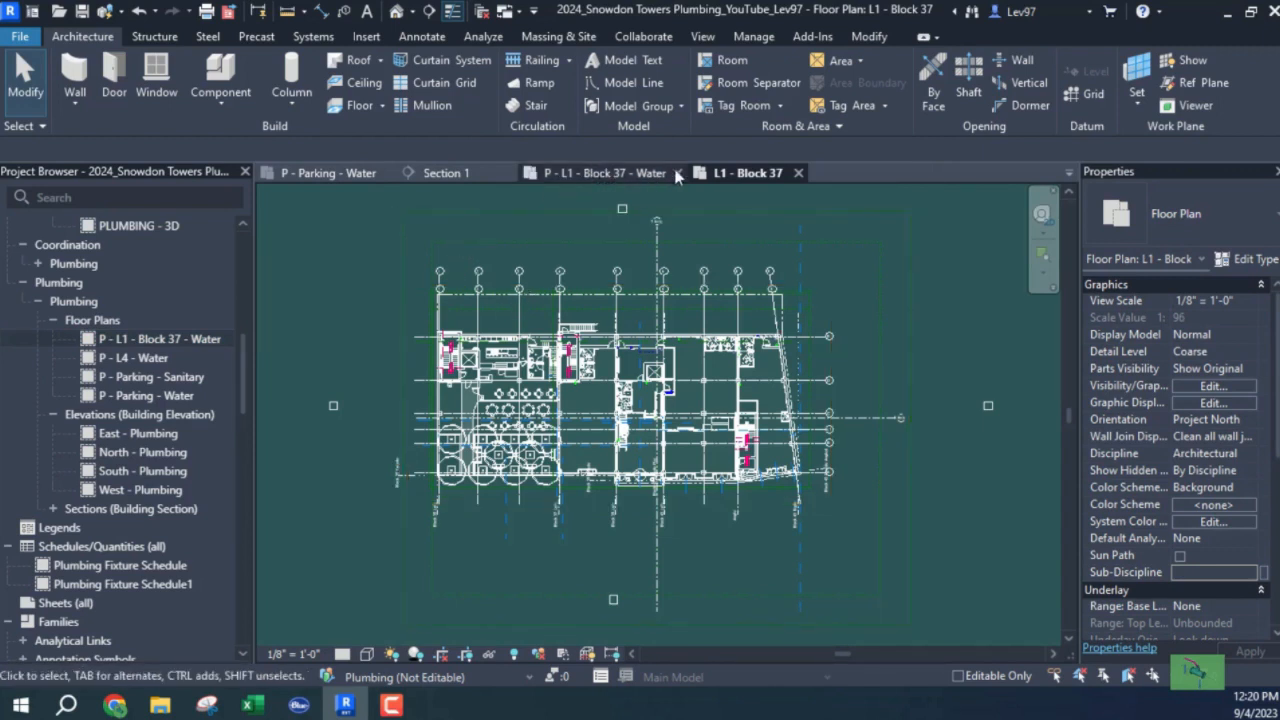
{"action": "left_click", "coordinate": [797, 173]}
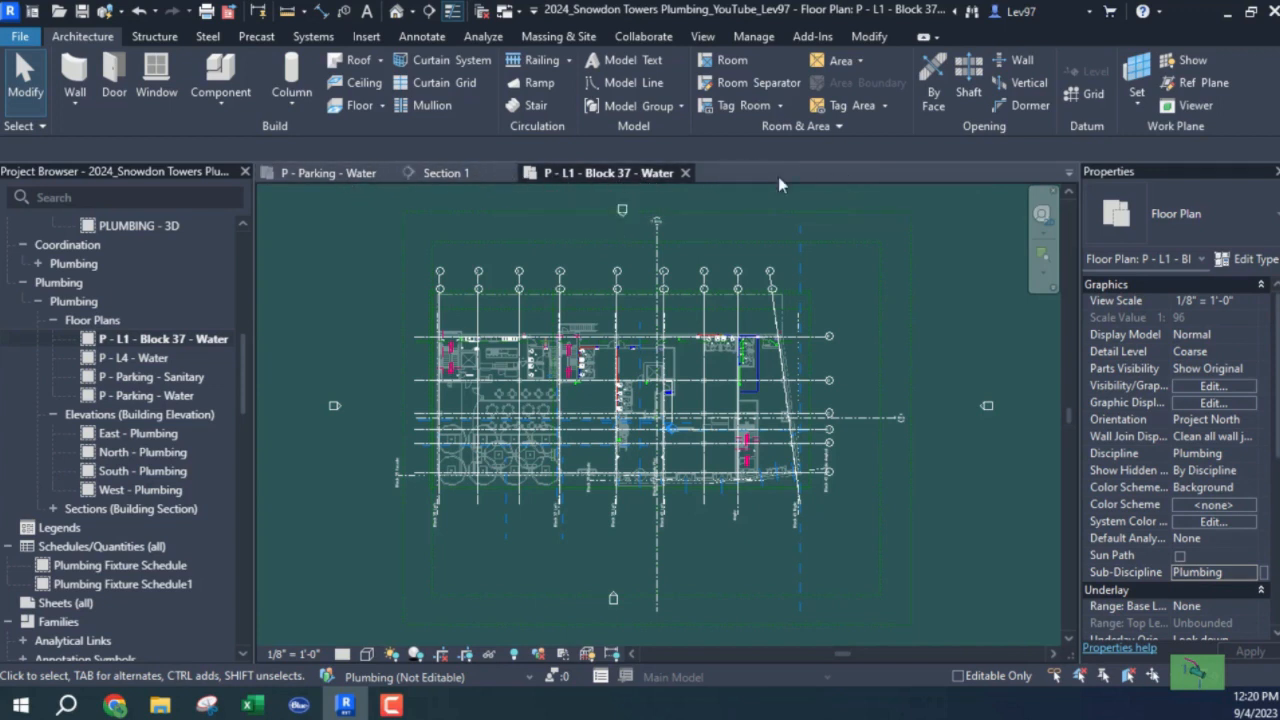
Open the P - Parking - Sanitary floor plan and the East and South plumbing elevations to look them over.
{"action": "left_click", "coordinate": [139, 376]}
{"action": "double_click", "coordinate": [139, 376]}
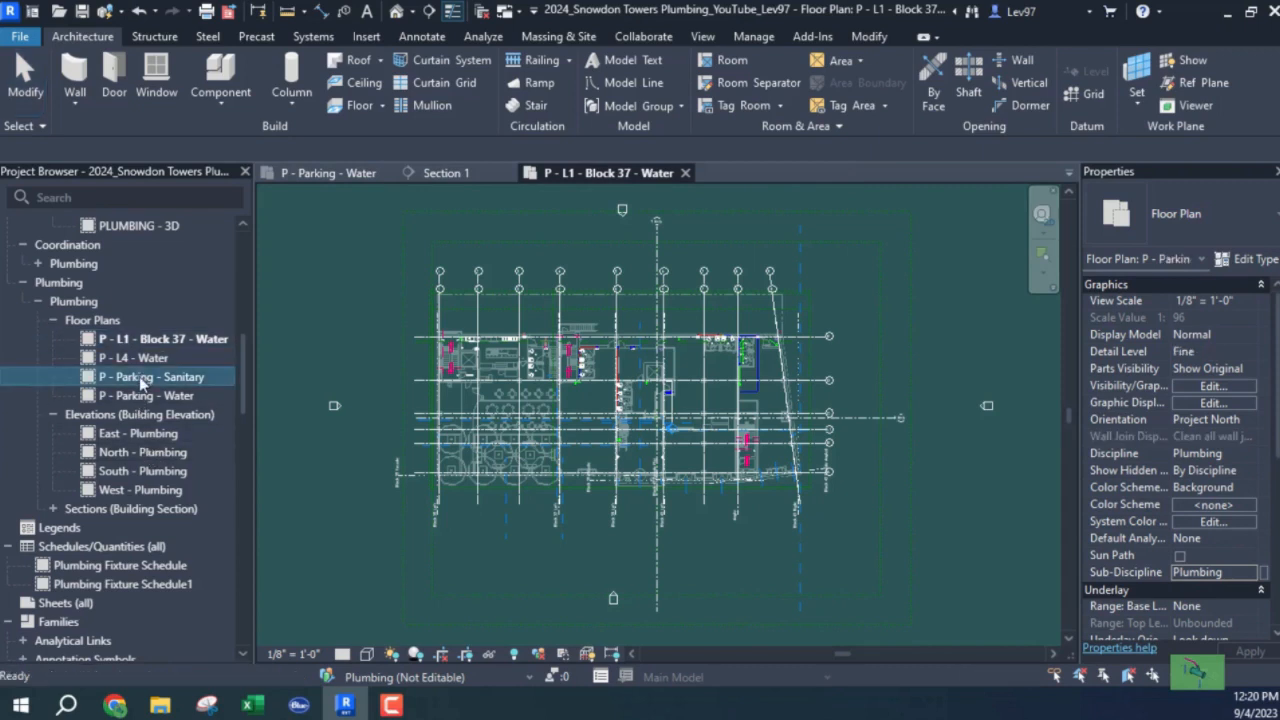
{"action": "left_click", "coordinate": [115, 437]}
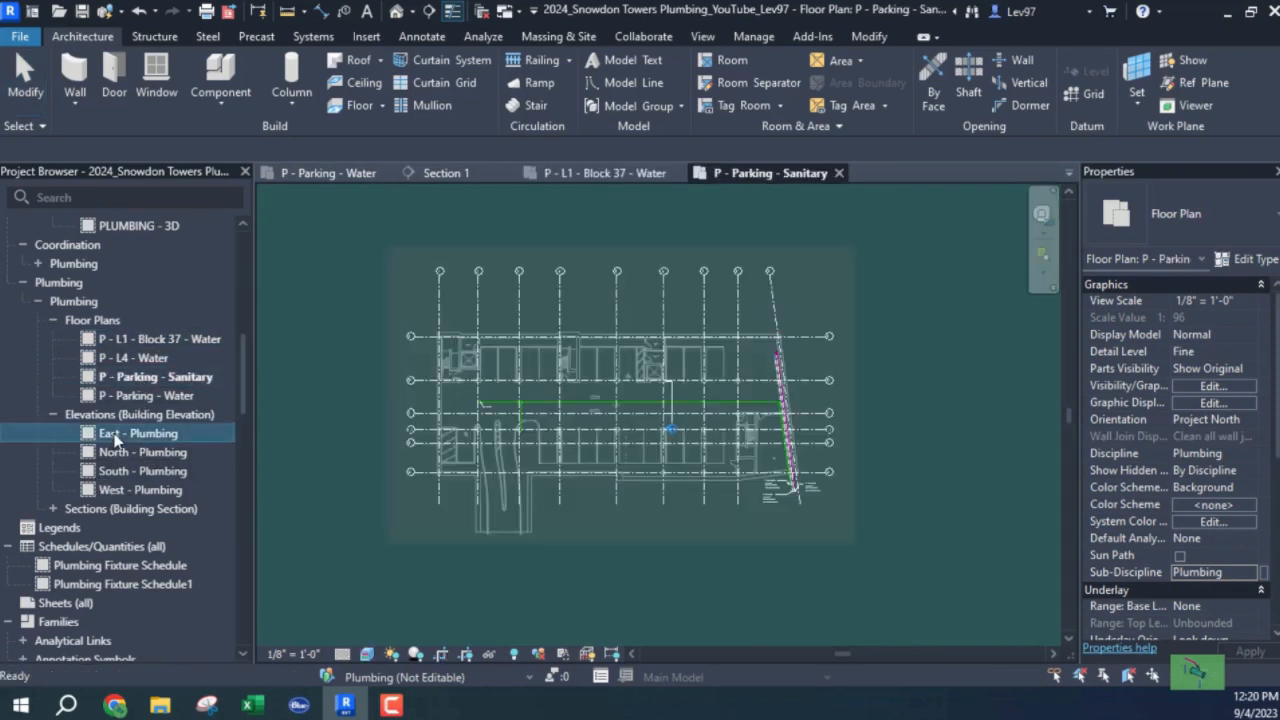
{"action": "double_click", "coordinate": [115, 437]}
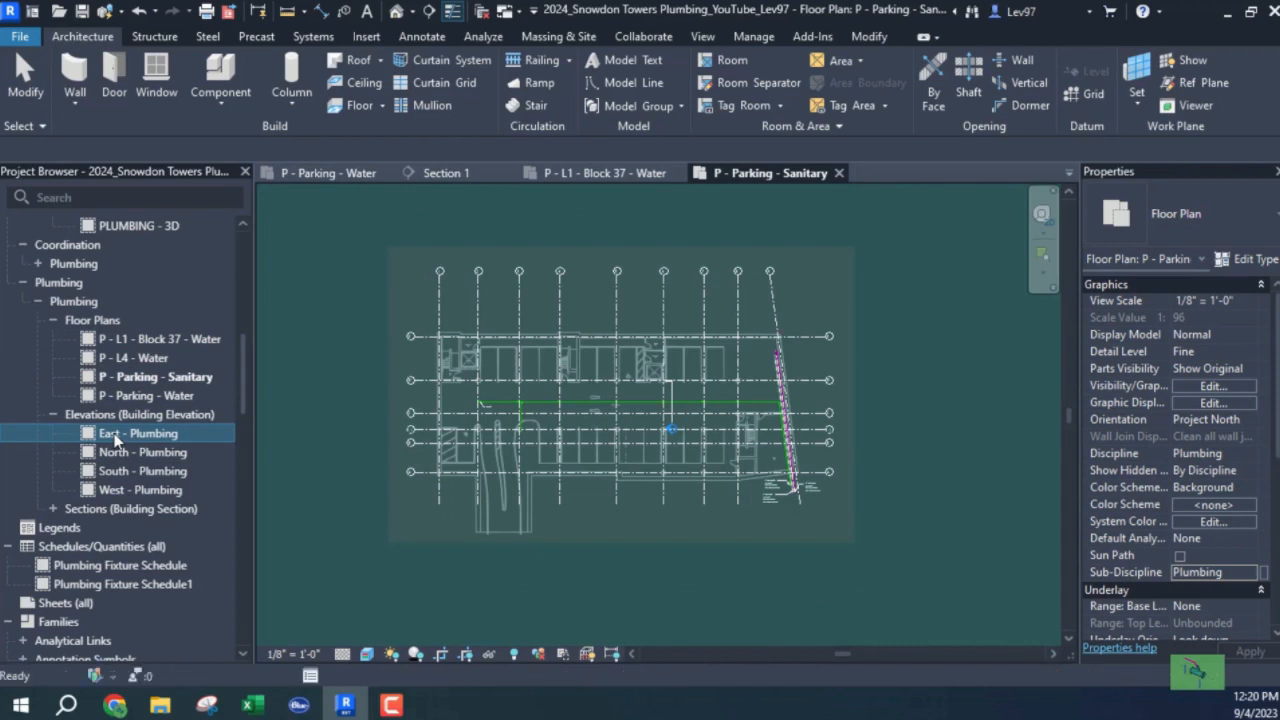
{"action": "left_click", "coordinate": [116, 491]}
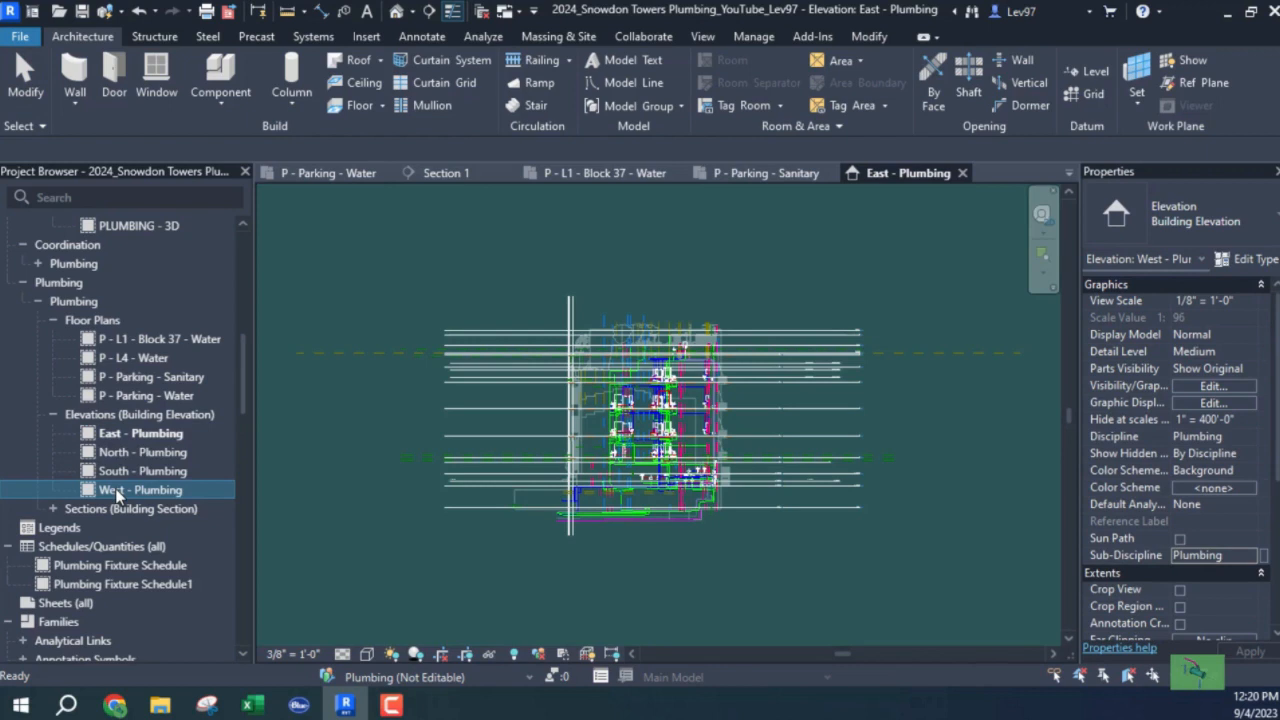
{"action": "left_click", "coordinate": [114, 474]}
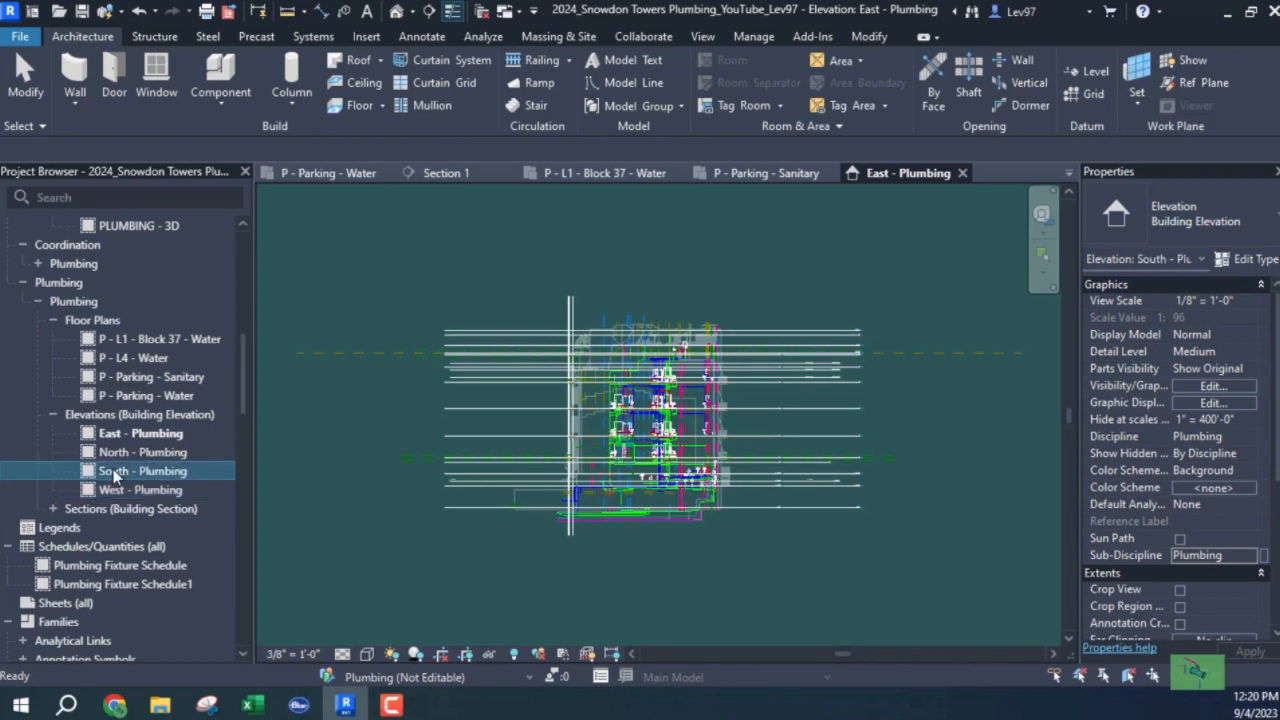
{"action": "double_click", "coordinate": [114, 474]}
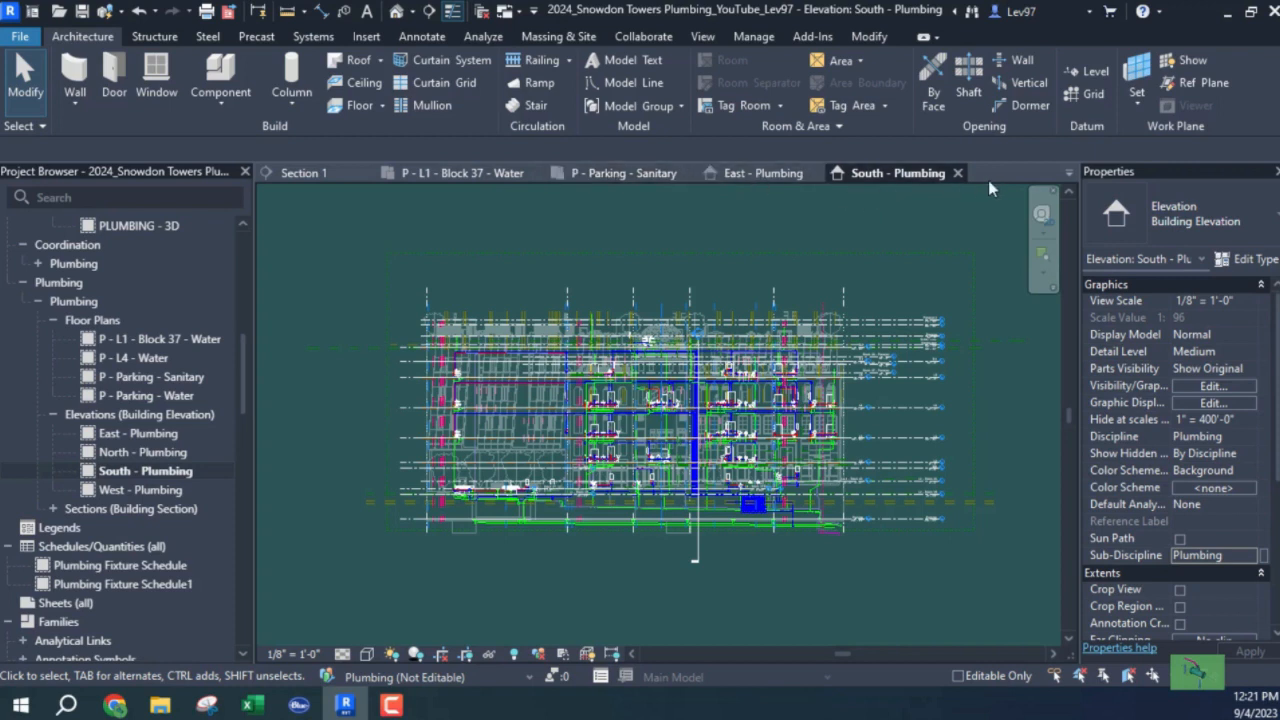
Review the list of open views, and close the South and East plumbing elevations and the P - Parking - Sanitary plan.
{"action": "left_click", "coordinate": [1069, 176]}
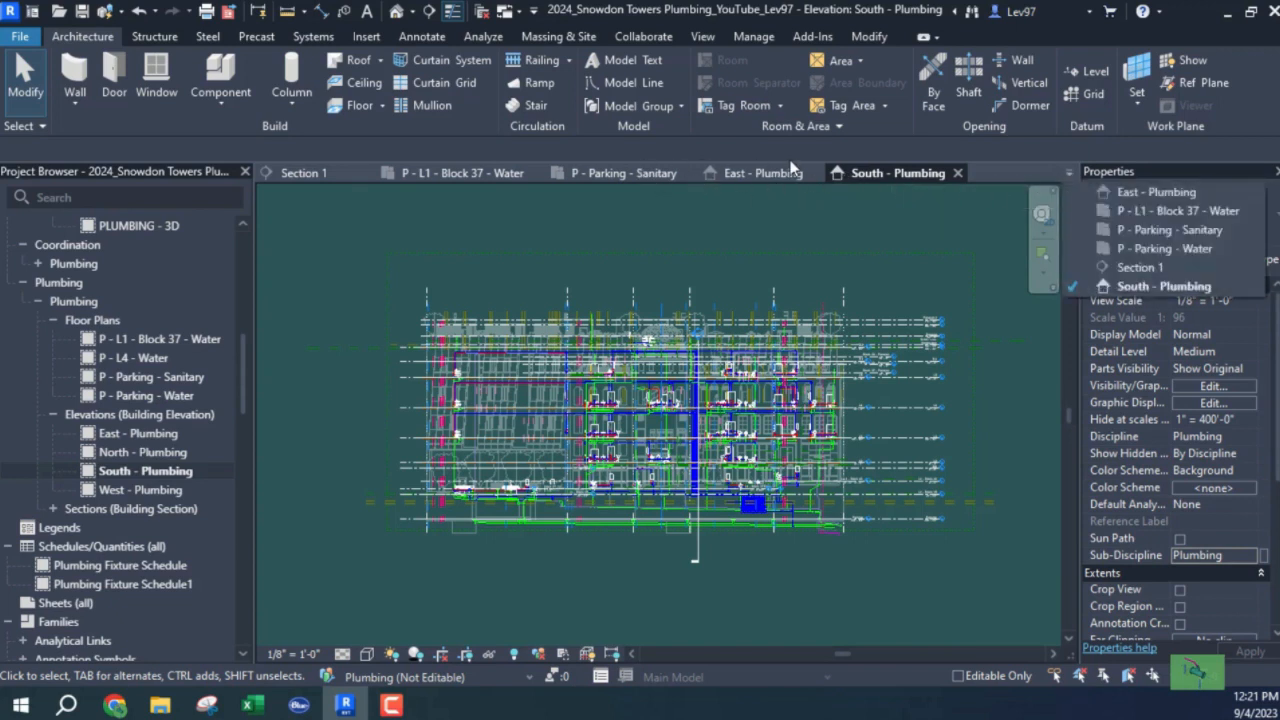
{"action": "left_click", "coordinate": [959, 172]}
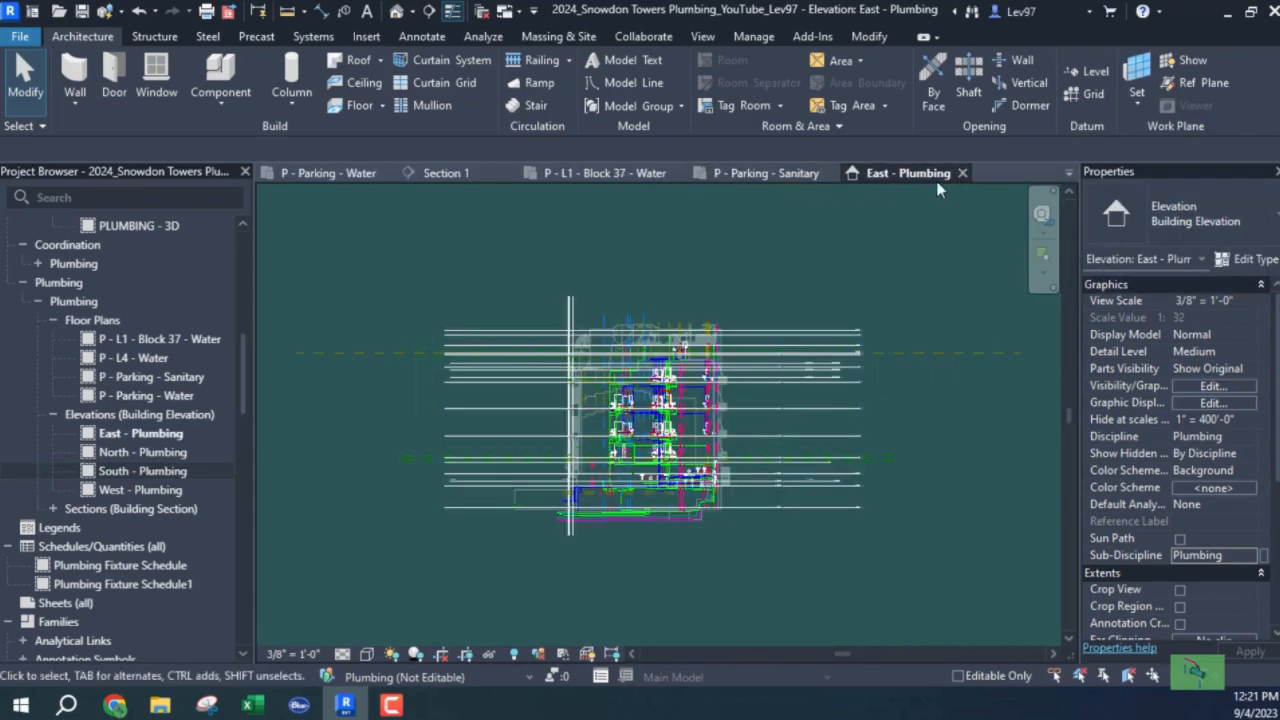
{"action": "left_click", "coordinate": [962, 173]}
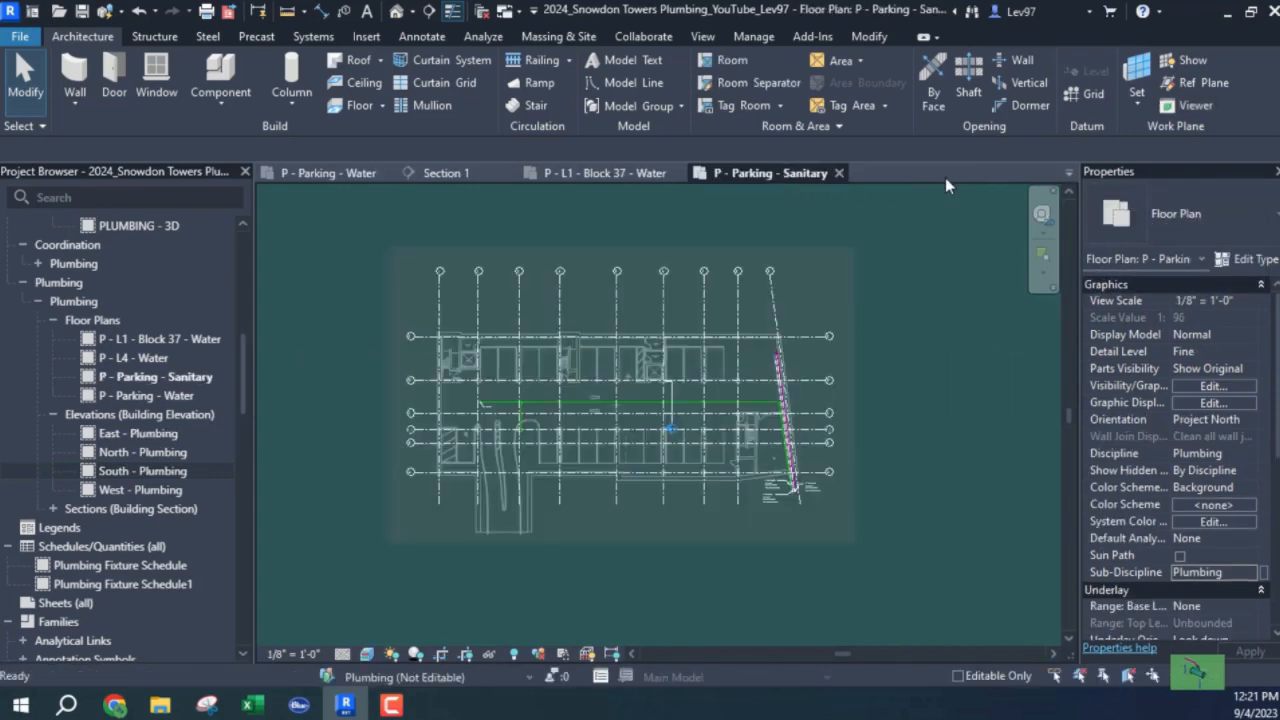
{"action": "left_click", "coordinate": [839, 174]}
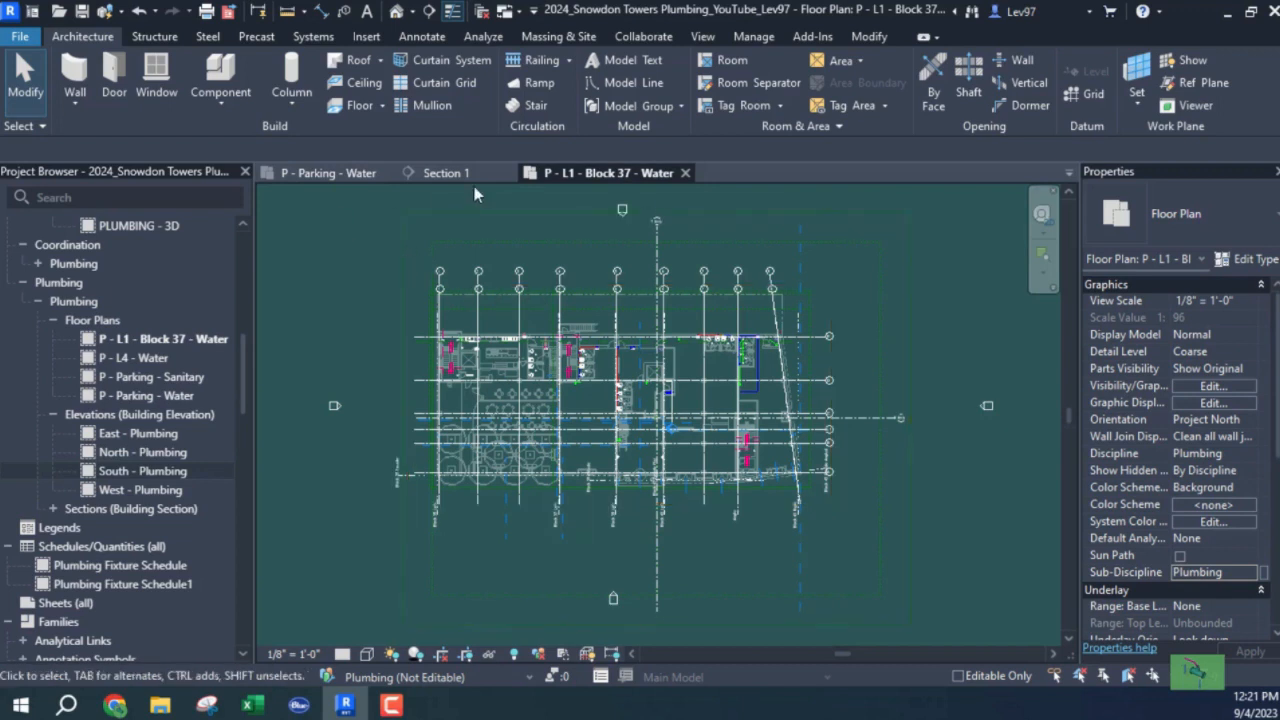
View the PLUMBING - 3D view, close it and return to the P - L1 - Block 37 - Water floor plan.
{"action": "double_click", "coordinate": [109, 223]}
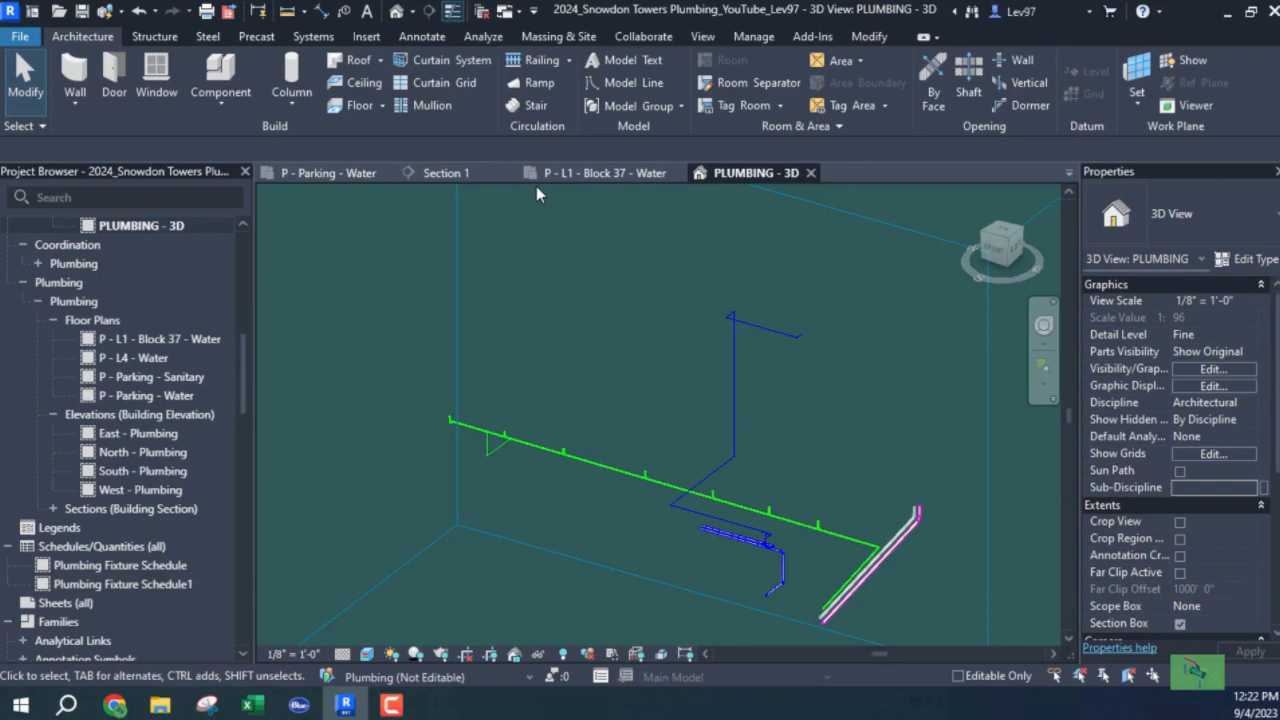
{"action": "left_click", "coordinate": [588, 172]}
{"action": "left_click", "coordinate": [815, 174]}
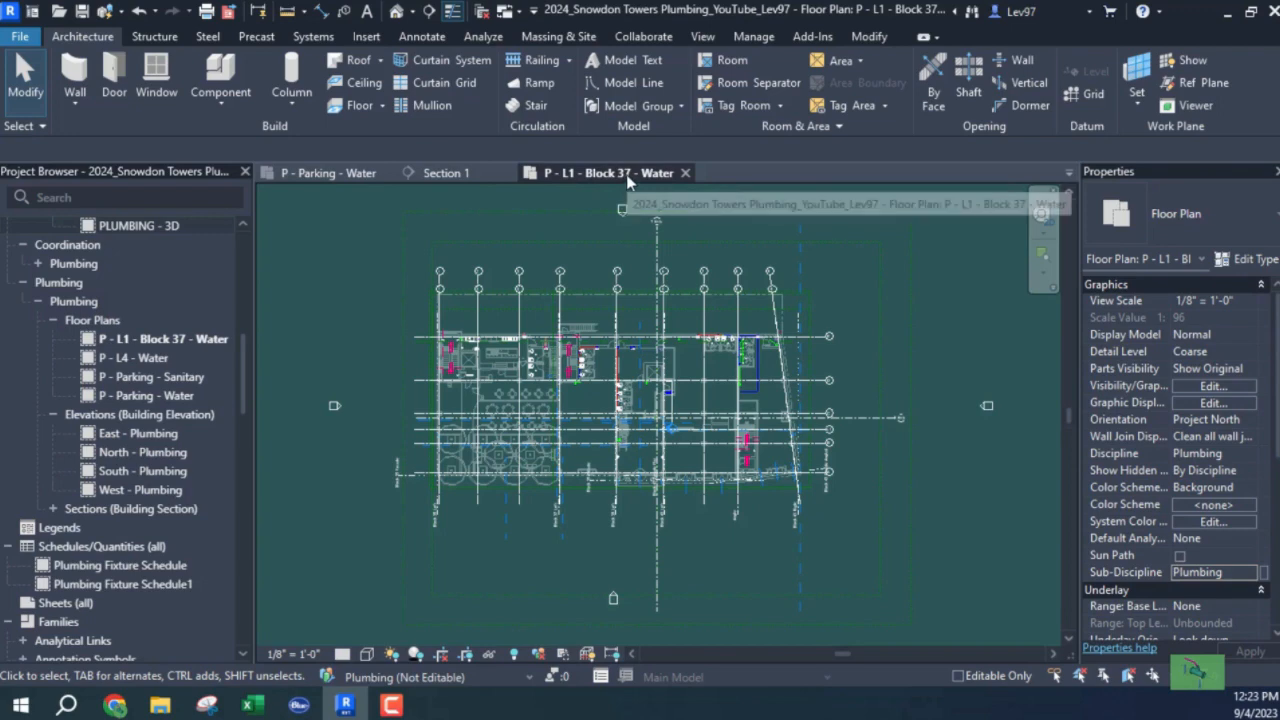
Open the display settings of the Snowdon Towers Sample Architectural.rvt link in this plan's visibility overrides and set it to By linked view.
{"action": "middle_click_drag", "start_coordinate": [329, 284], "coordinate": [334, 290]}
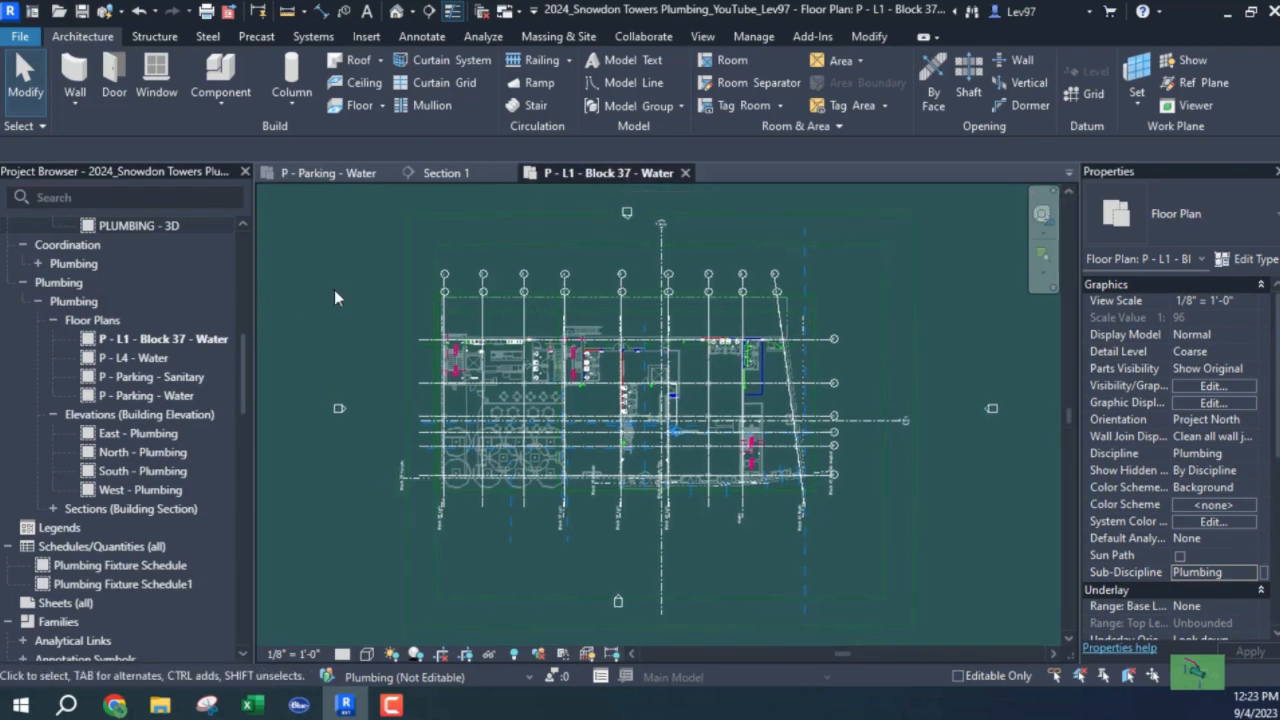
{"action": "key", "text": "v"}
{"action": "key", "text": "g"}
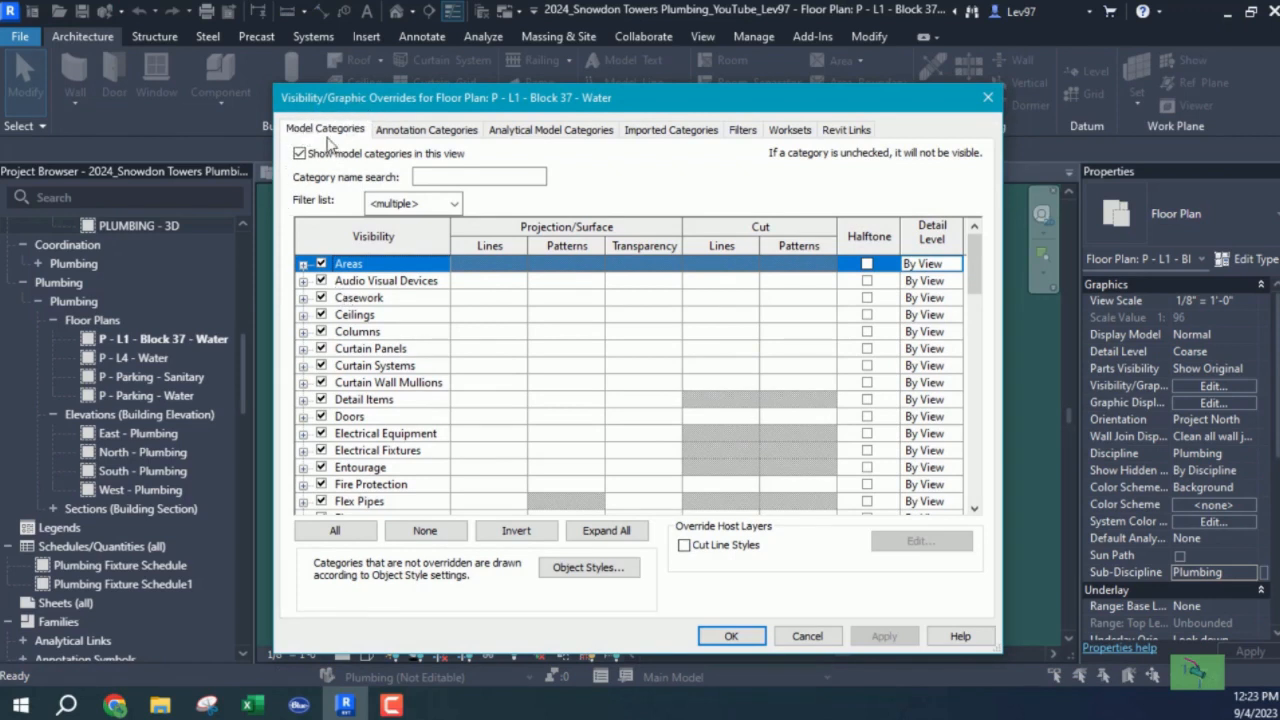
{"action": "left_click", "coordinate": [847, 131]}
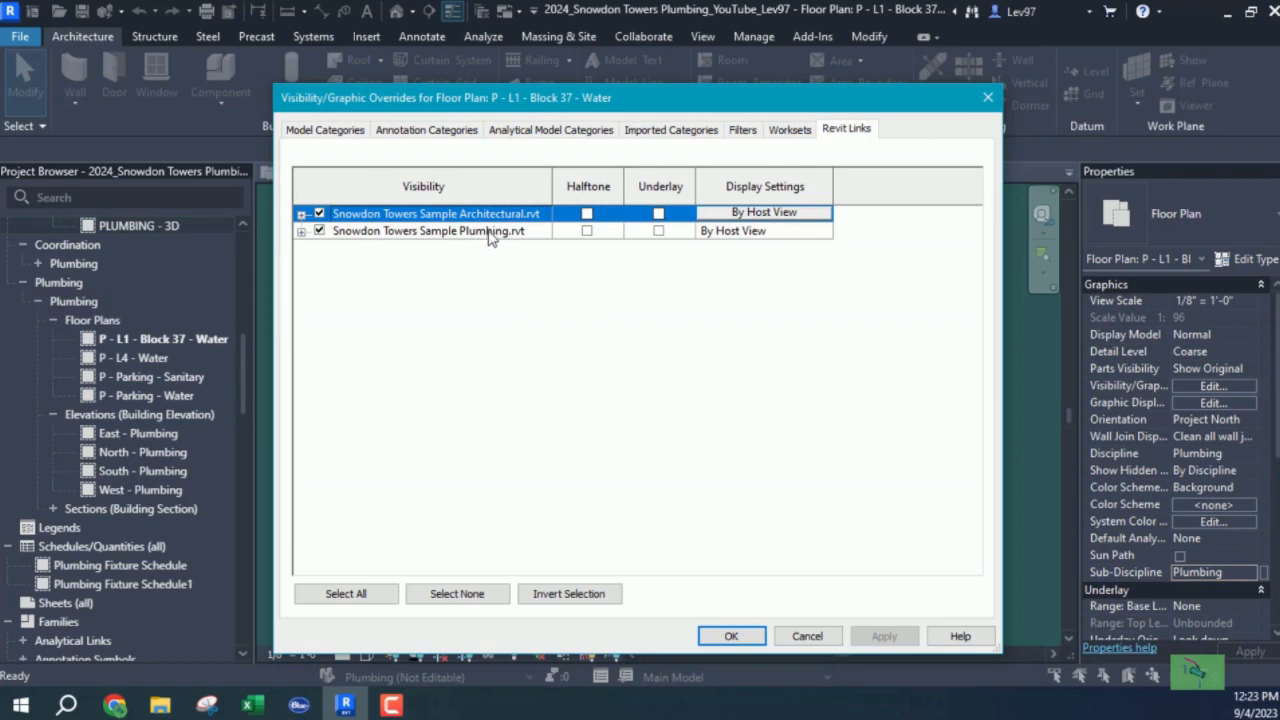
{"action": "left_click", "coordinate": [779, 214]}
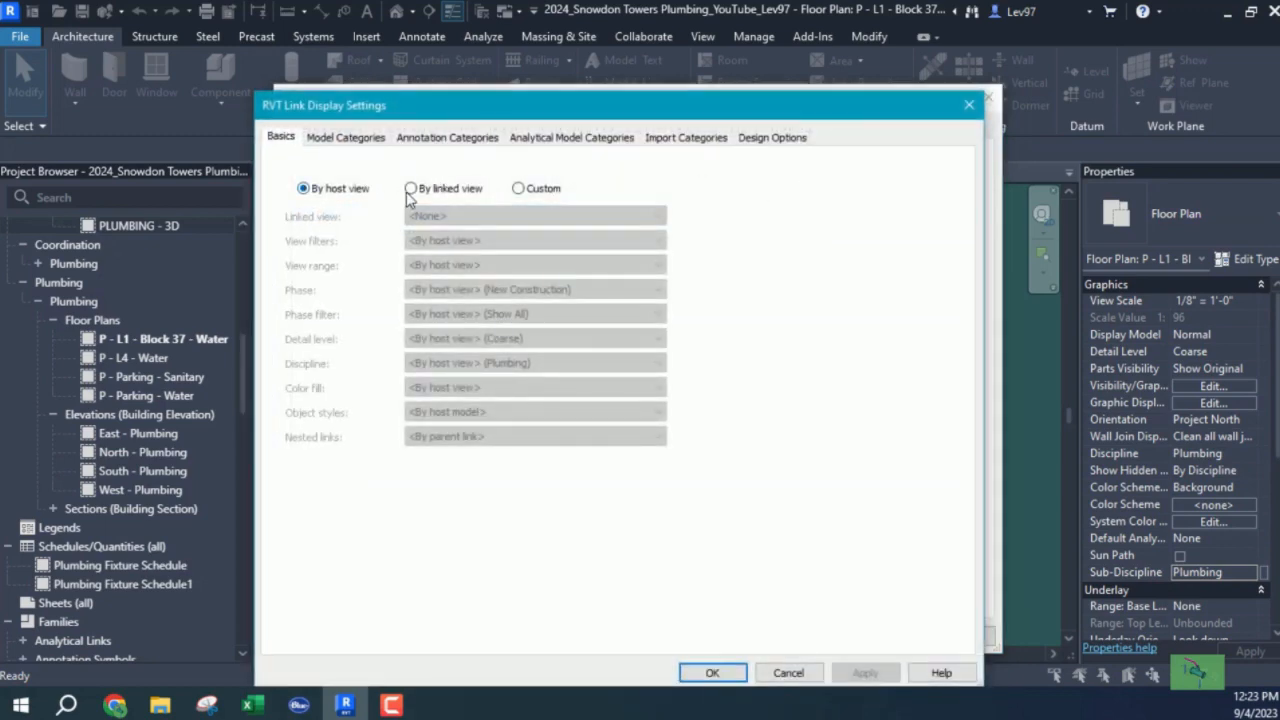
{"action": "left_click", "coordinate": [410, 190]}
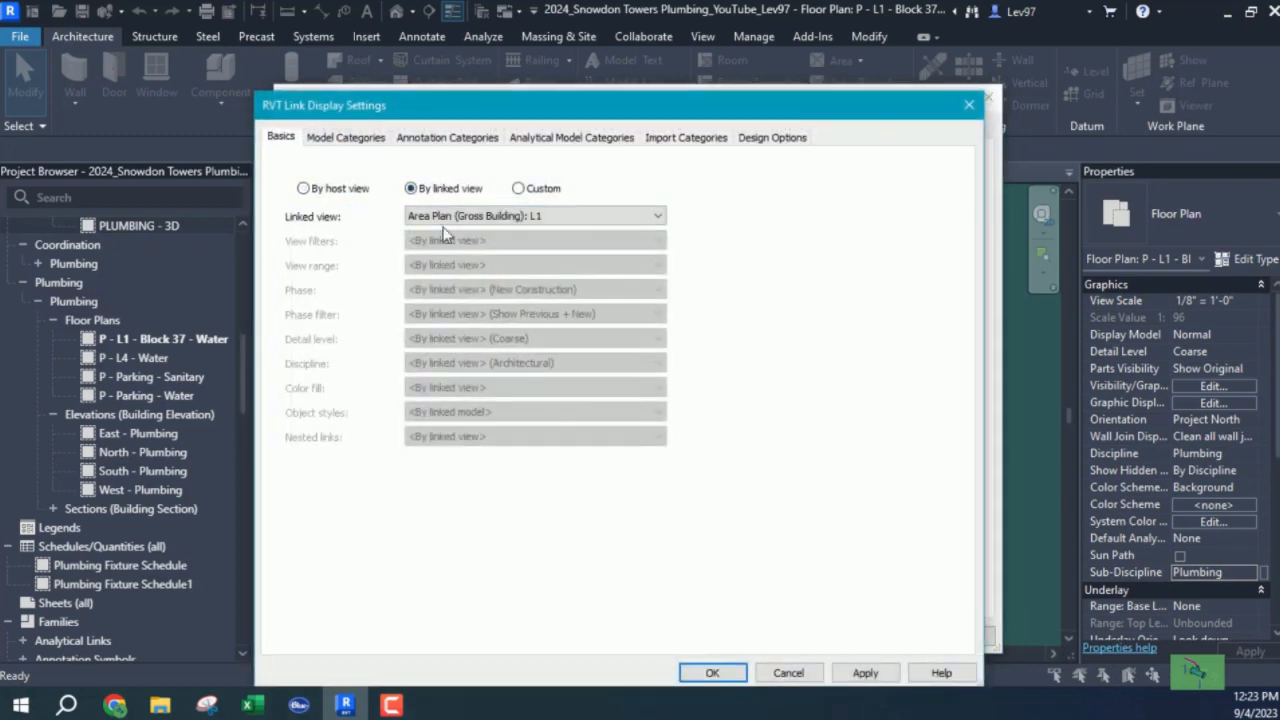
Choose Floor Plan: Rooms - L1 - Block 37 as the linked view for the architectural link.
{"action": "left_click", "coordinate": [596, 216]}
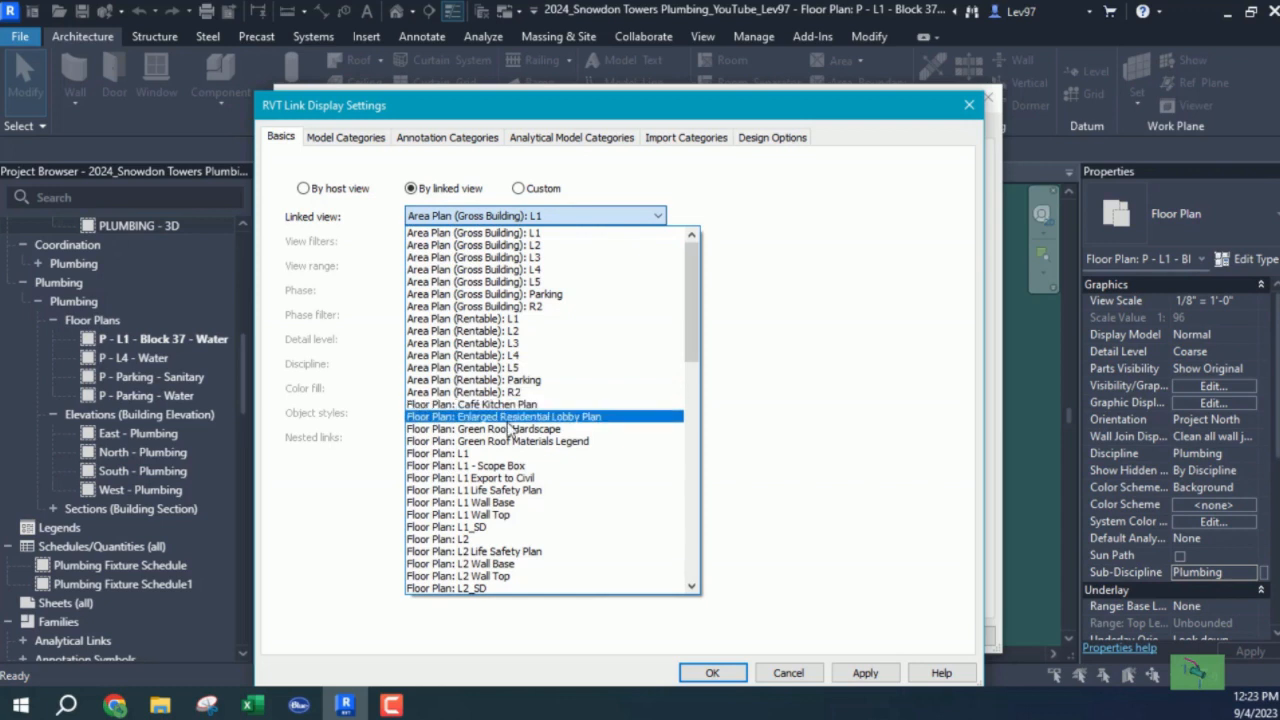
{"action": "scroll", "coordinate": [490, 383], "scroll_direction": "down", "scroll_amount": 4}
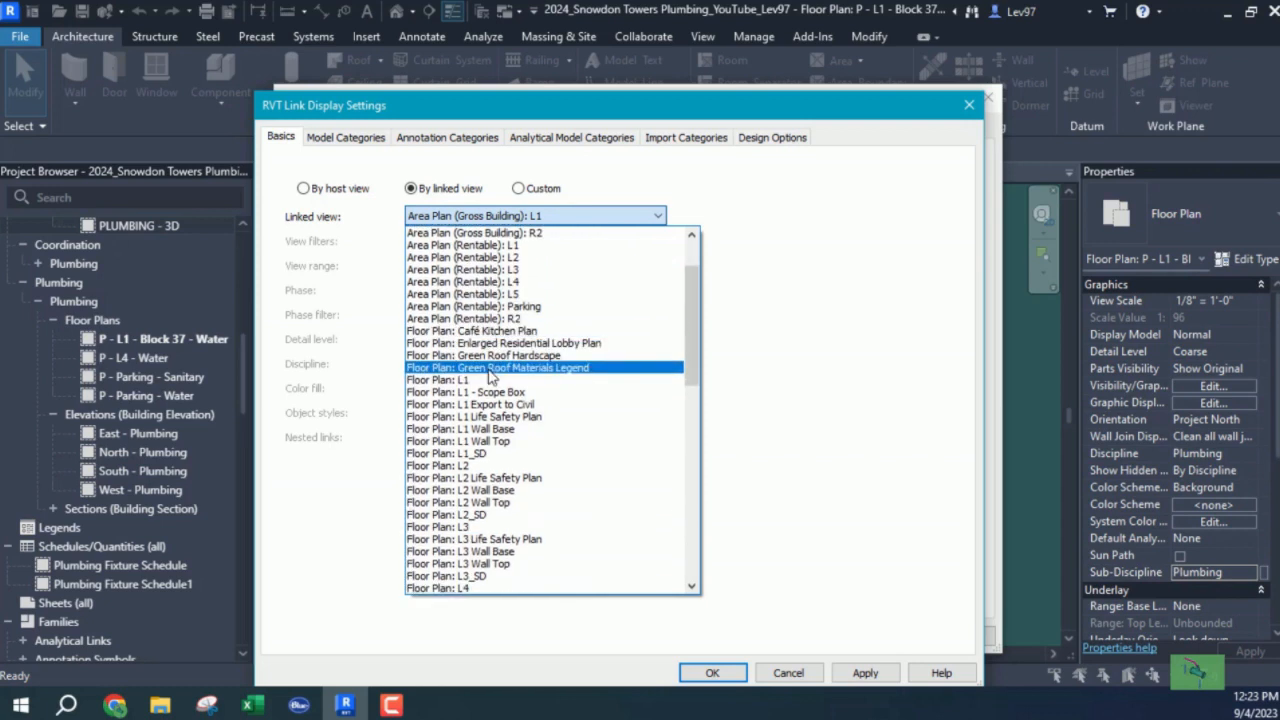
{"action": "scroll", "coordinate": [490, 383], "scroll_direction": "down", "scroll_amount": 5}
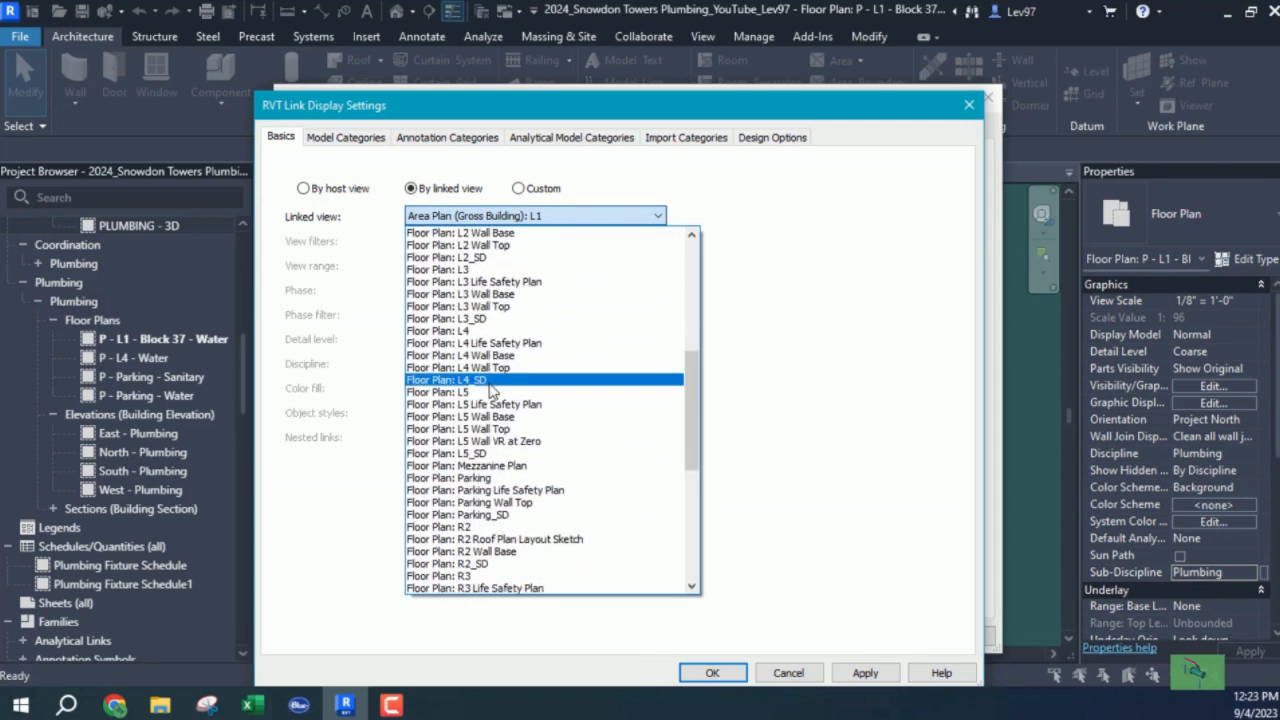
{"action": "scroll", "coordinate": [490, 383], "scroll_direction": "down", "scroll_amount": 2}
{"action": "scroll", "coordinate": [495, 388], "scroll_direction": "up", "scroll_amount": 6}
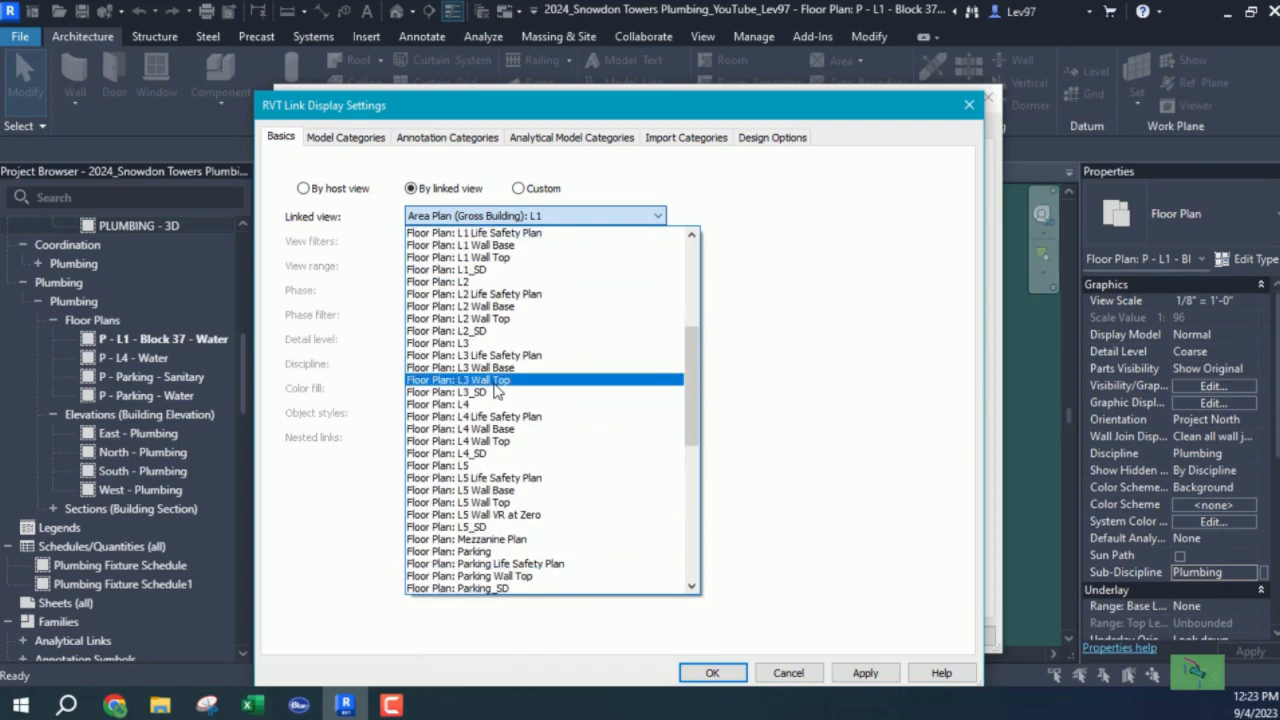
{"action": "scroll", "coordinate": [497, 390], "scroll_direction": "up", "scroll_amount": 5}
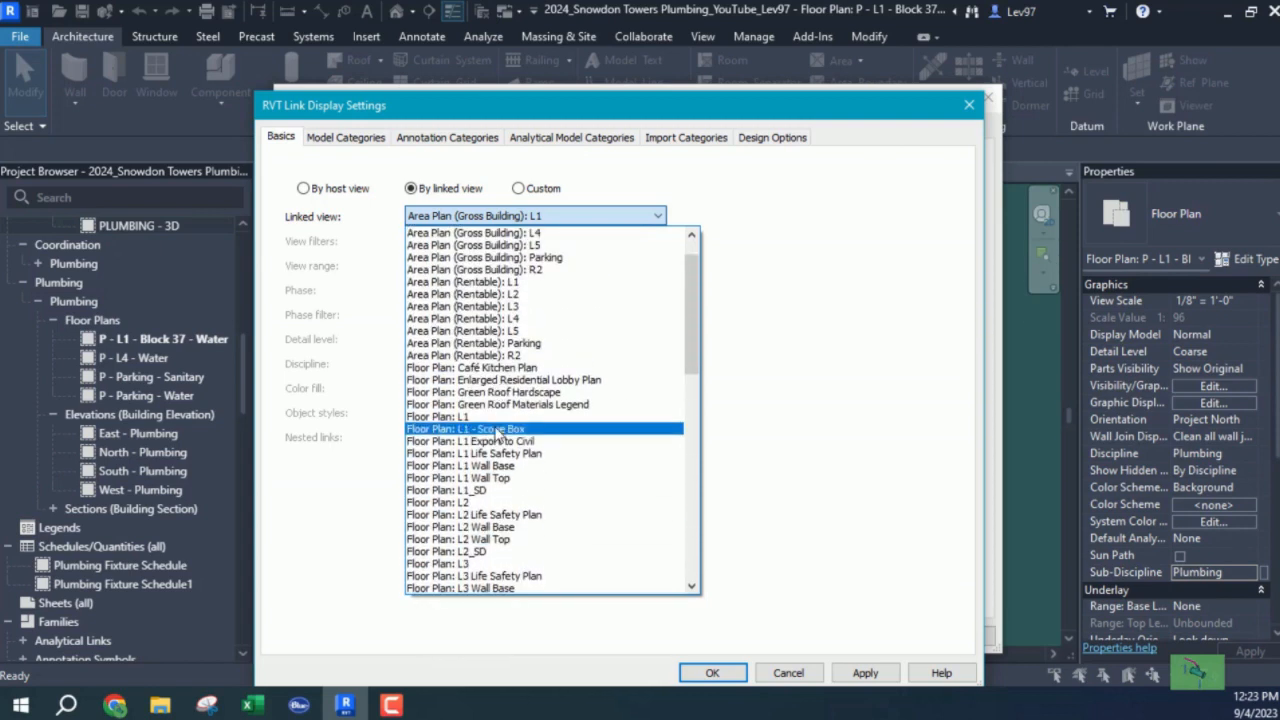
{"action": "scroll", "coordinate": [540, 350], "scroll_direction": "down", "scroll_amount": 5}
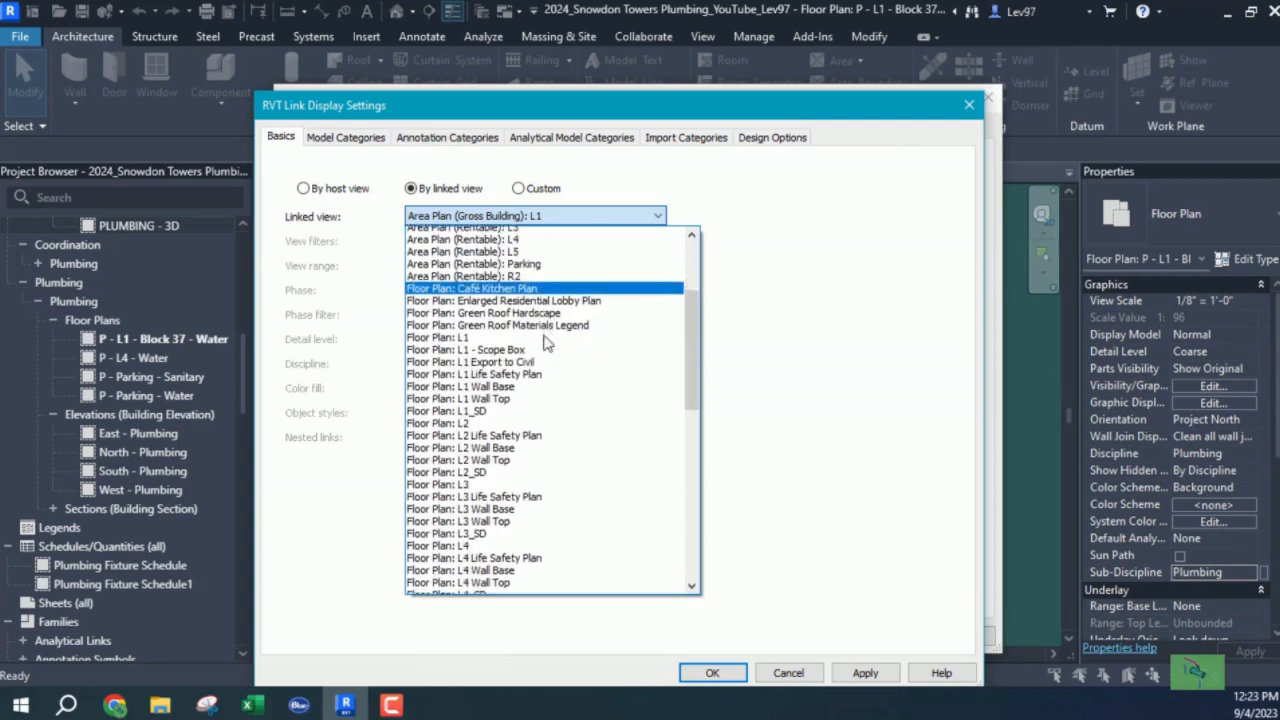
{"action": "scroll", "coordinate": [543, 347], "scroll_direction": "down", "scroll_amount": 8}
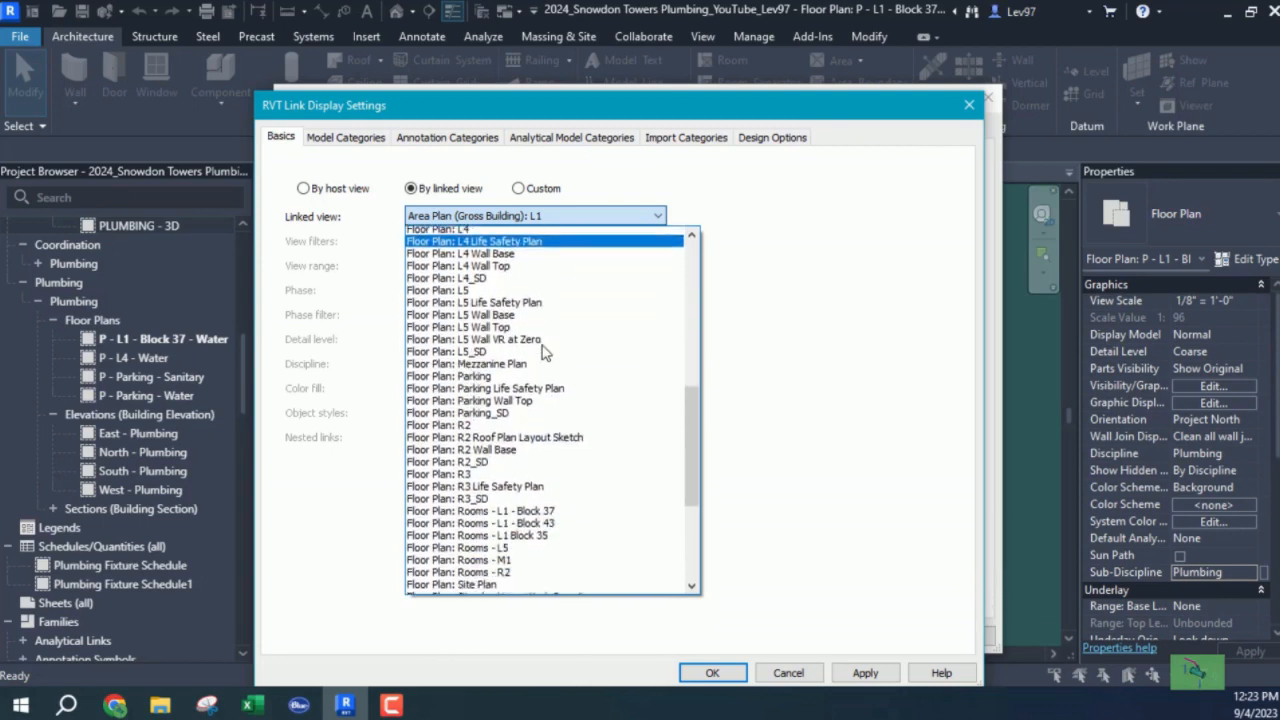
{"action": "scroll", "coordinate": [545, 350], "scroll_direction": "down", "scroll_amount": 2}
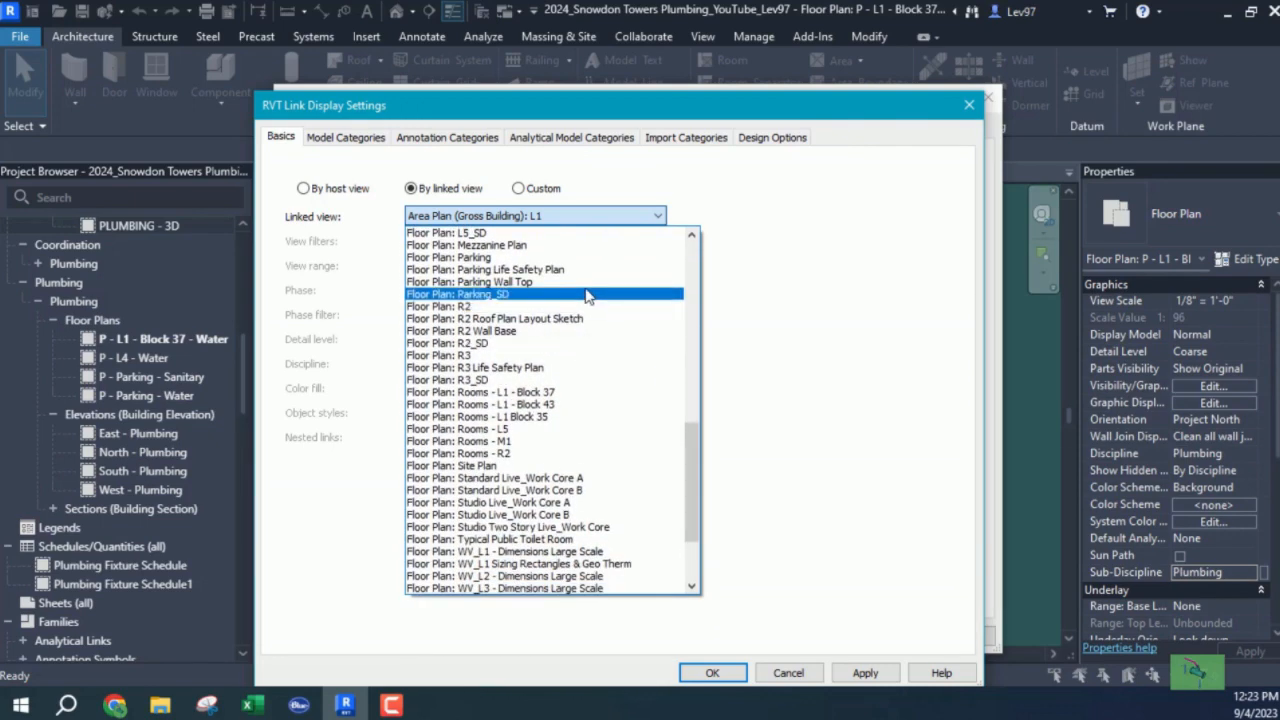
{"action": "scroll", "coordinate": [600, 290], "scroll_direction": "down", "scroll_amount": 3}
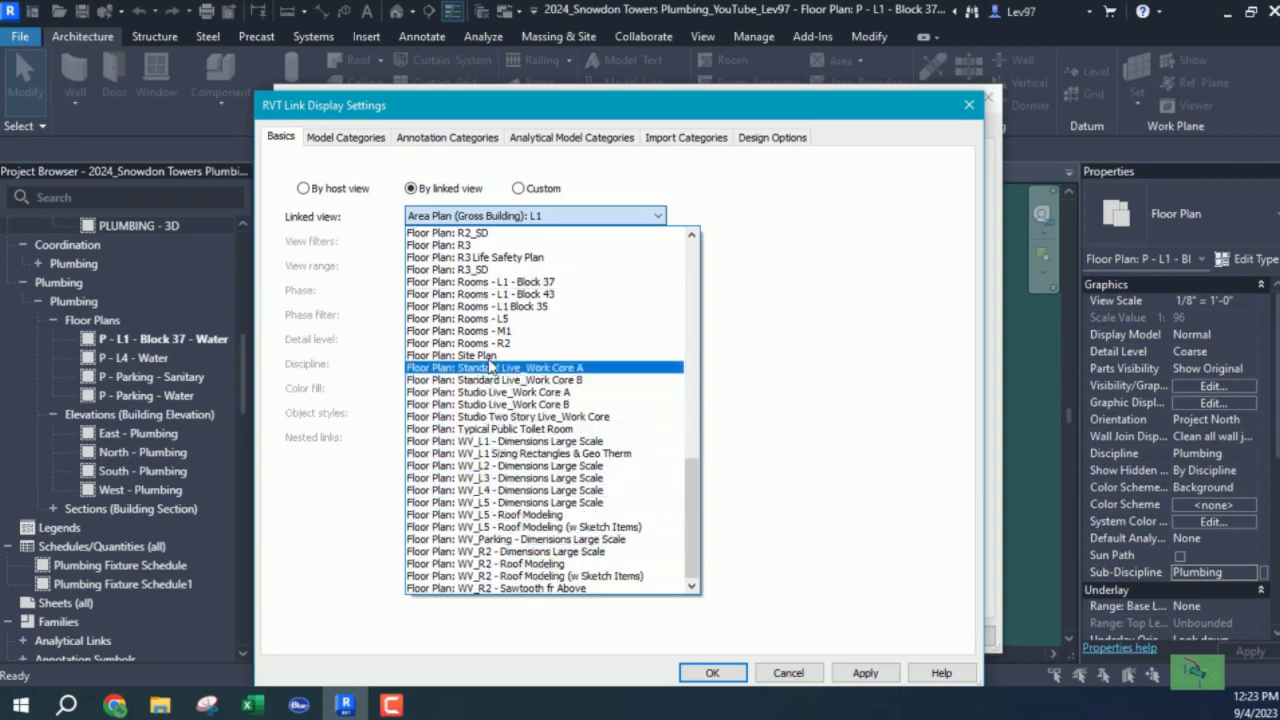
{"action": "scroll", "coordinate": [485, 289], "scroll_direction": "up", "scroll_amount": 7}
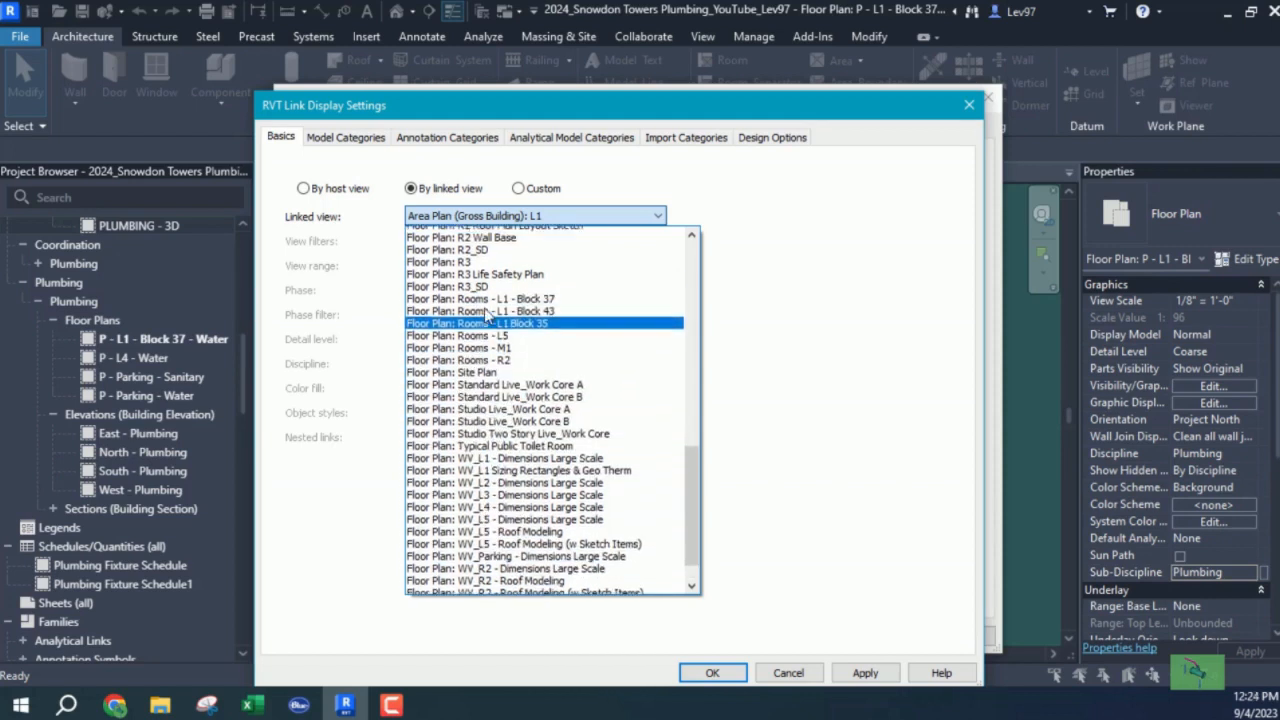
{"action": "scroll", "coordinate": [483, 325], "scroll_direction": "up", "scroll_amount": 2}
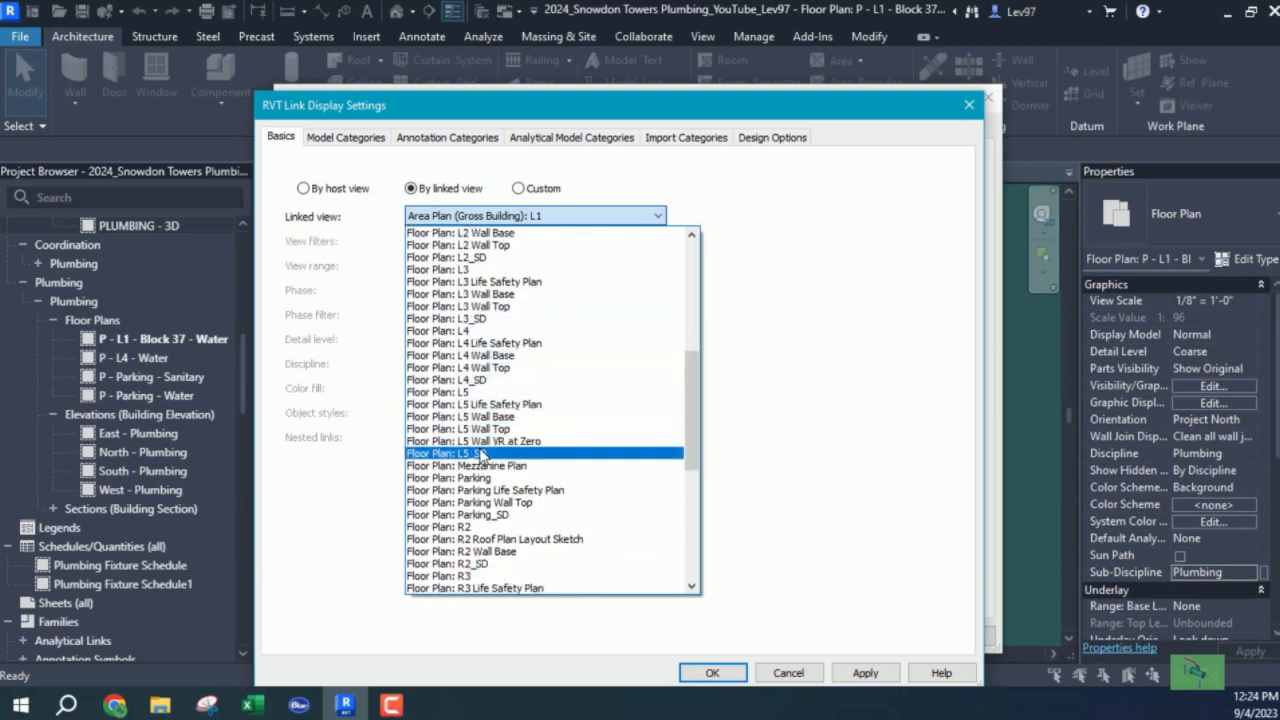
{"action": "scroll", "coordinate": [485, 452], "scroll_direction": "up", "scroll_amount": 8}
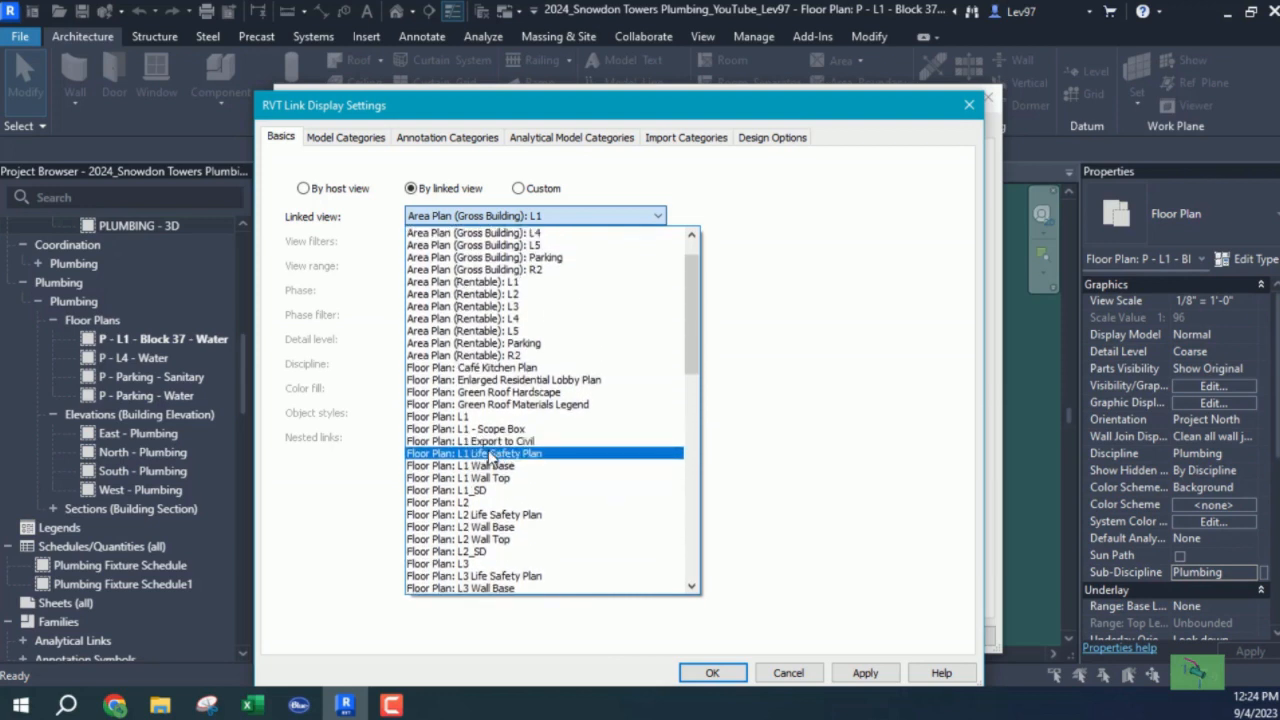
{"action": "scroll", "coordinate": [490, 457], "scroll_direction": "up", "scroll_amount": 1}
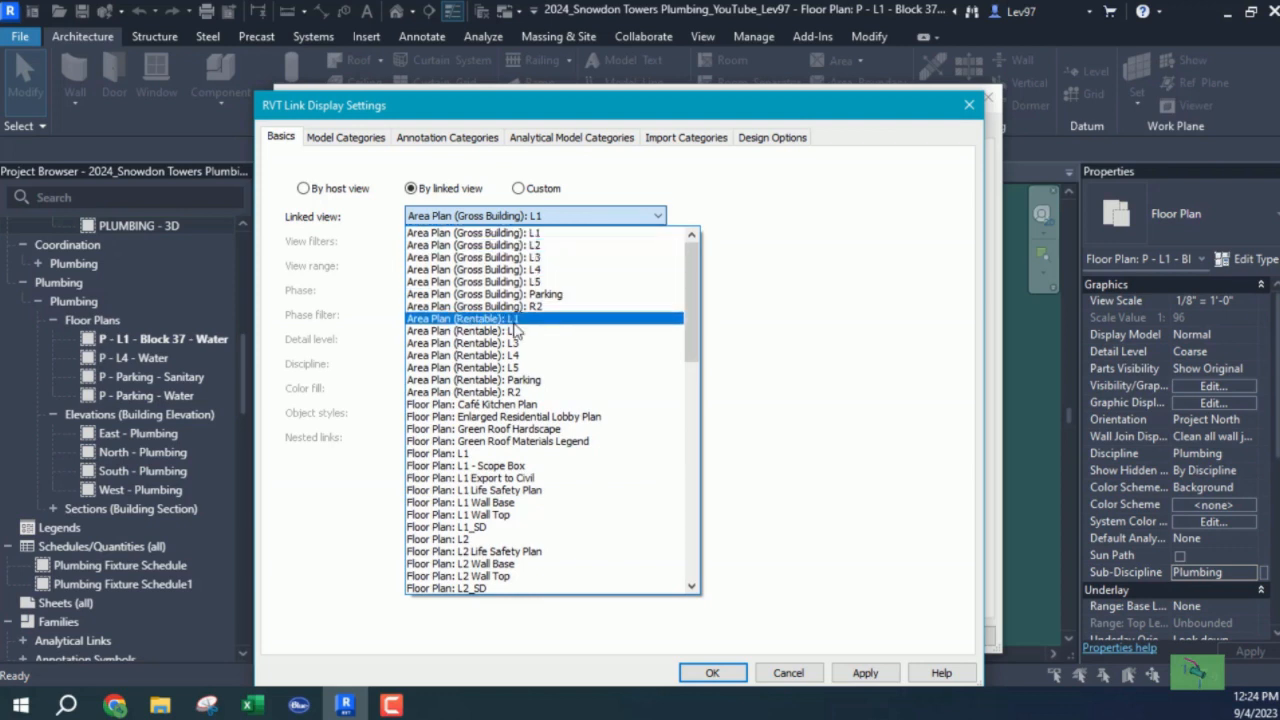
{"action": "scroll", "coordinate": [510, 336], "scroll_direction": "down", "scroll_amount": 2}
{"action": "scroll", "coordinate": [513, 352], "scroll_direction": "down", "scroll_amount": 4}
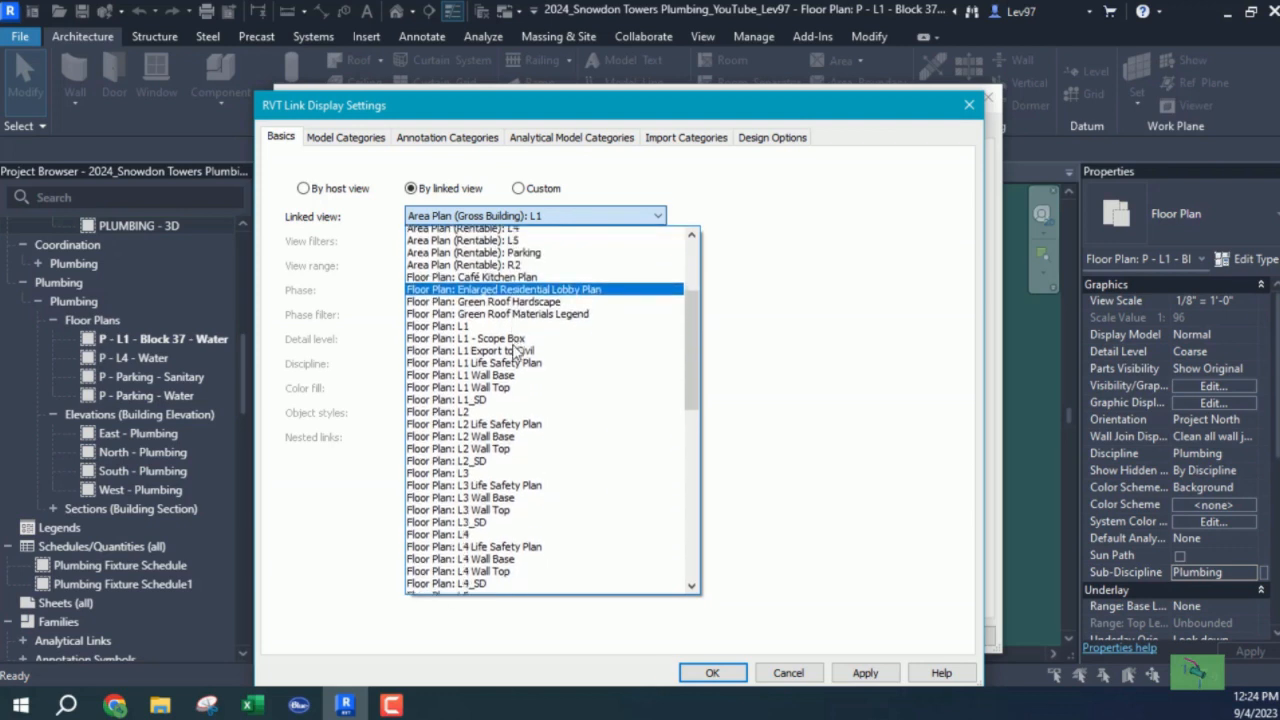
{"action": "scroll", "coordinate": [513, 352], "scroll_direction": "down", "scroll_amount": 6}
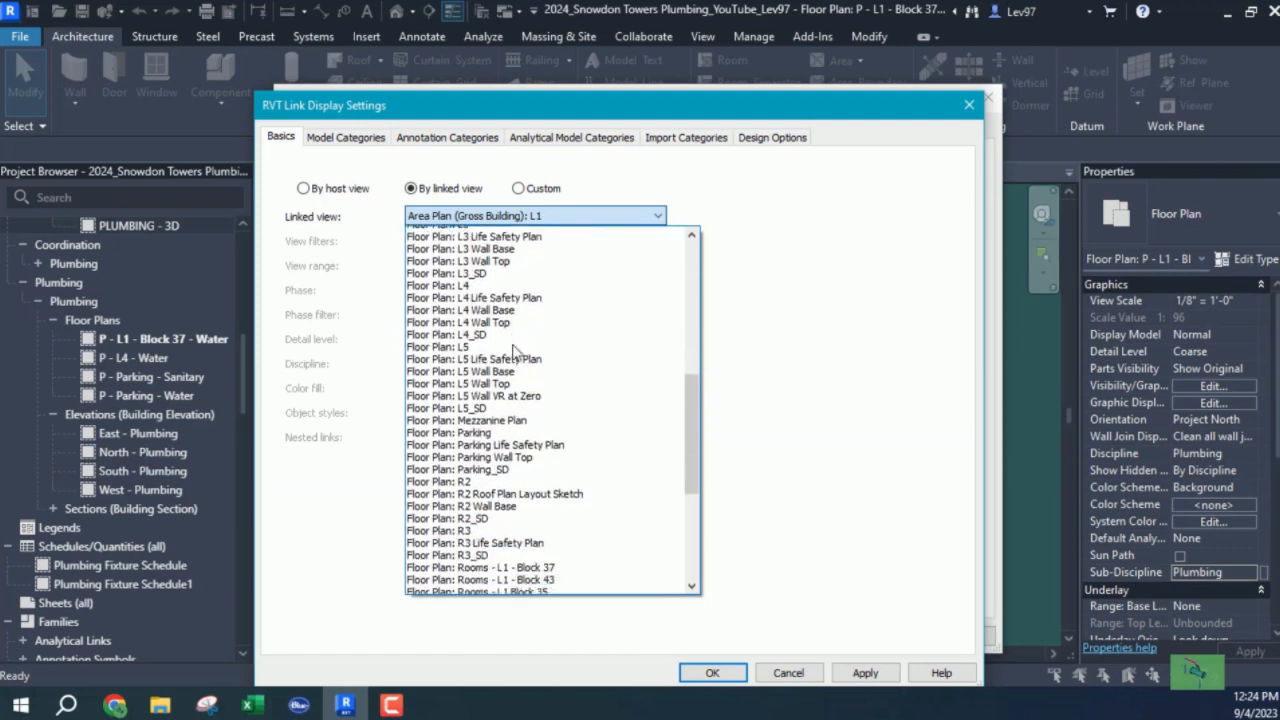
{"action": "scroll", "coordinate": [513, 352], "scroll_direction": "down", "scroll_amount": 3}
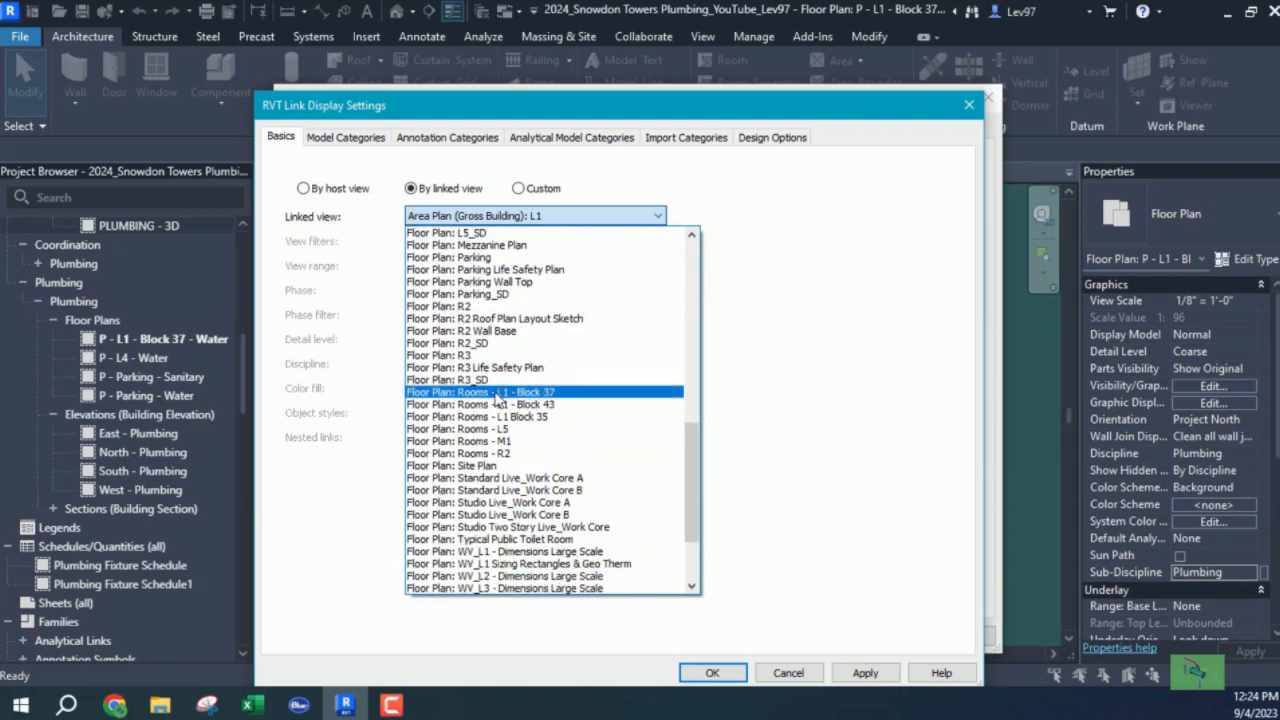
{"action": "left_click", "coordinate": [490, 393]}
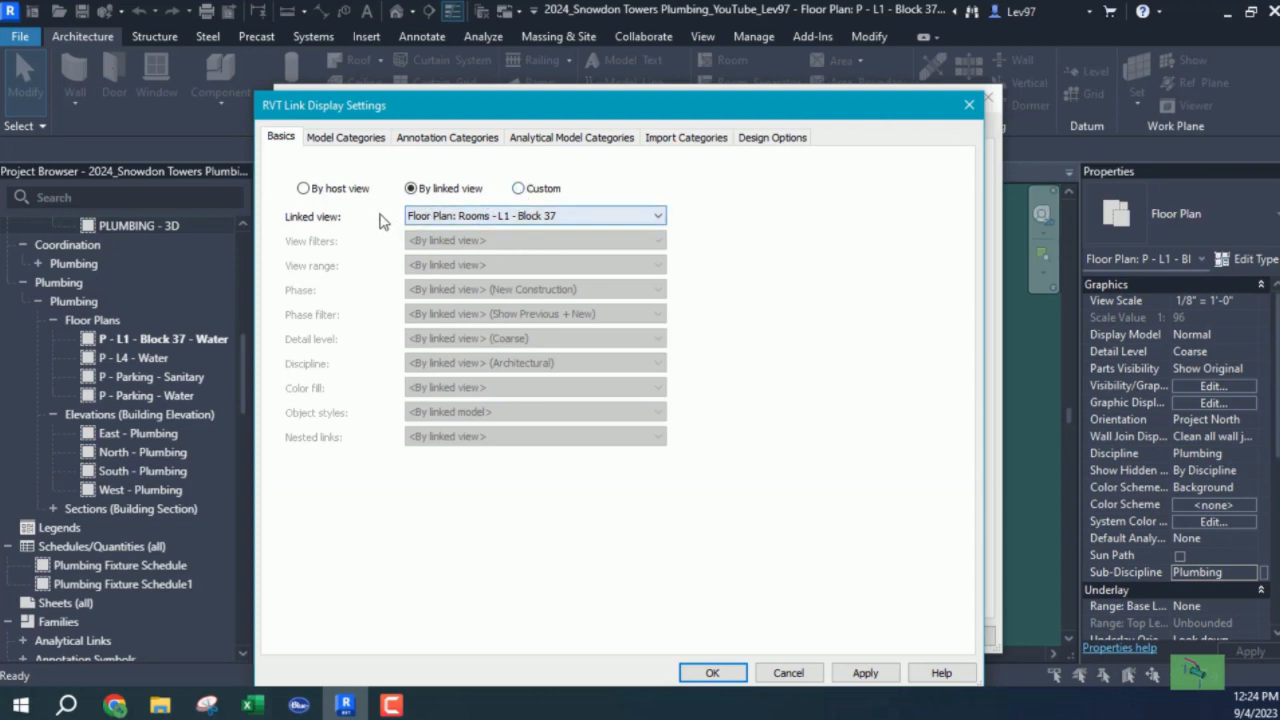
Try Custom display for the architectural link with the view range by host view, and return it to By linked view.
{"action": "left_click", "coordinate": [519, 189]}
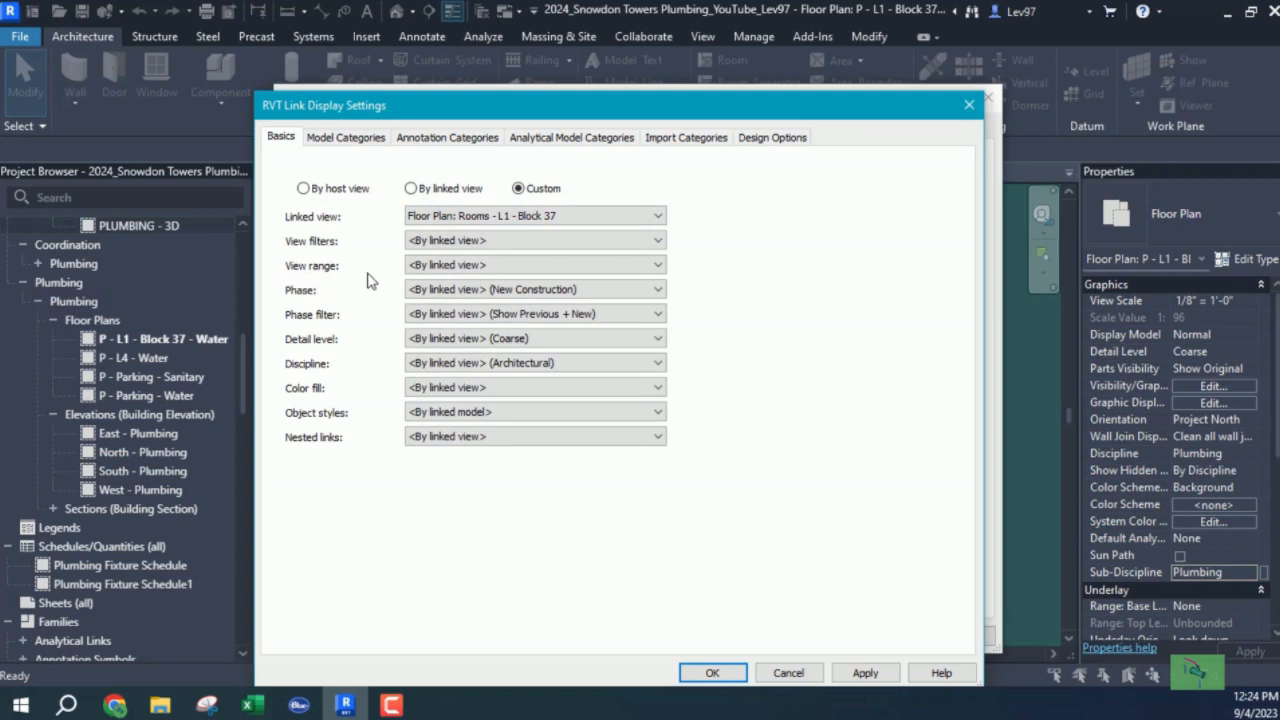
{"action": "left_click", "coordinate": [465, 266]}
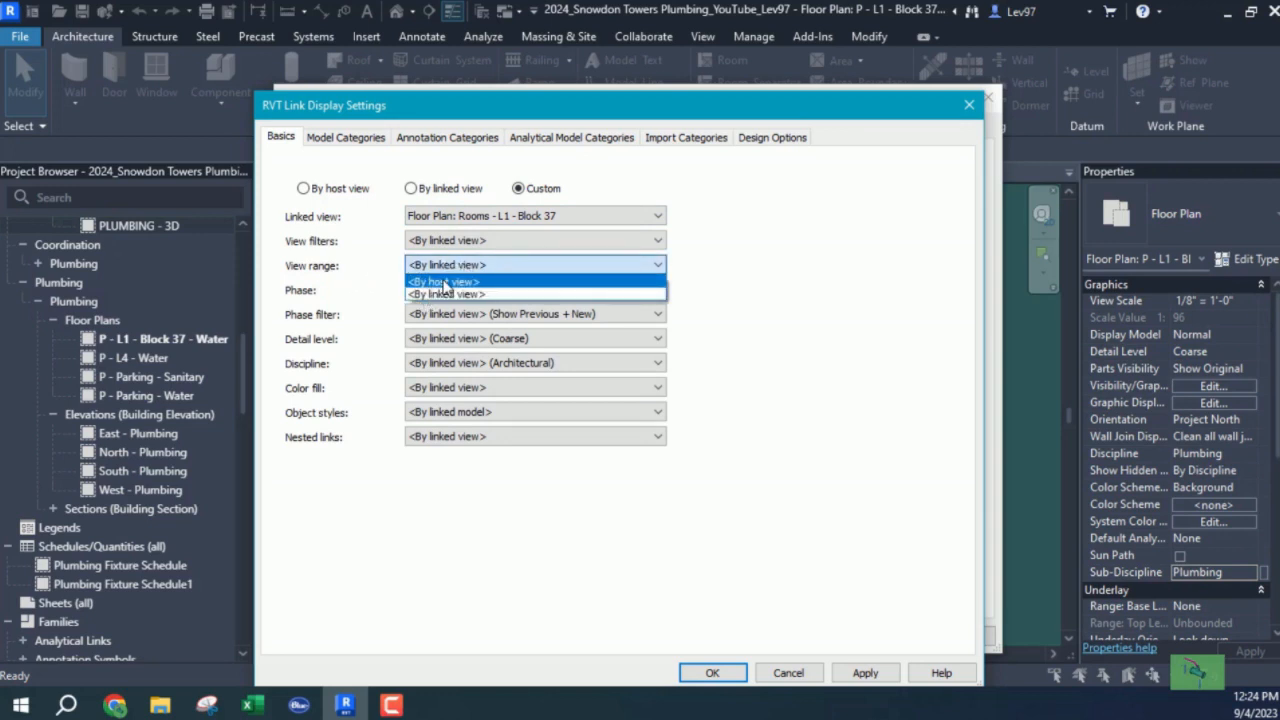
{"action": "left_click", "coordinate": [445, 283]}
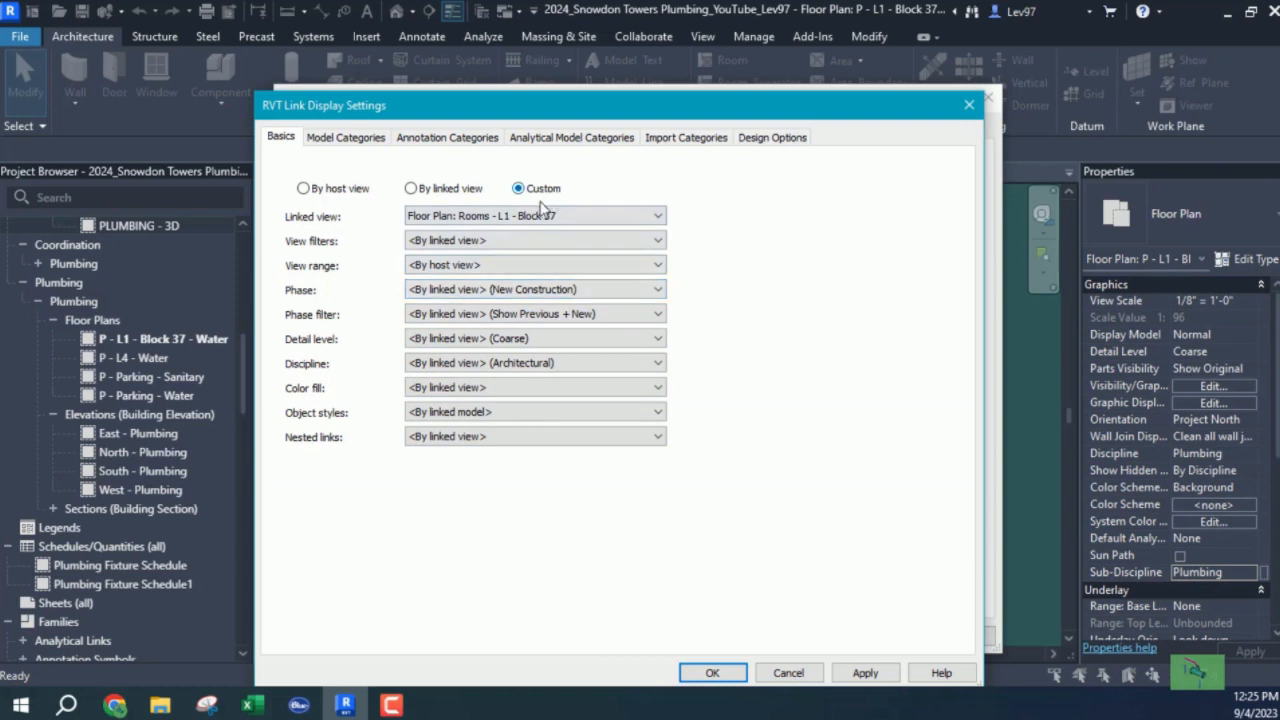
{"action": "left_click", "coordinate": [411, 189]}
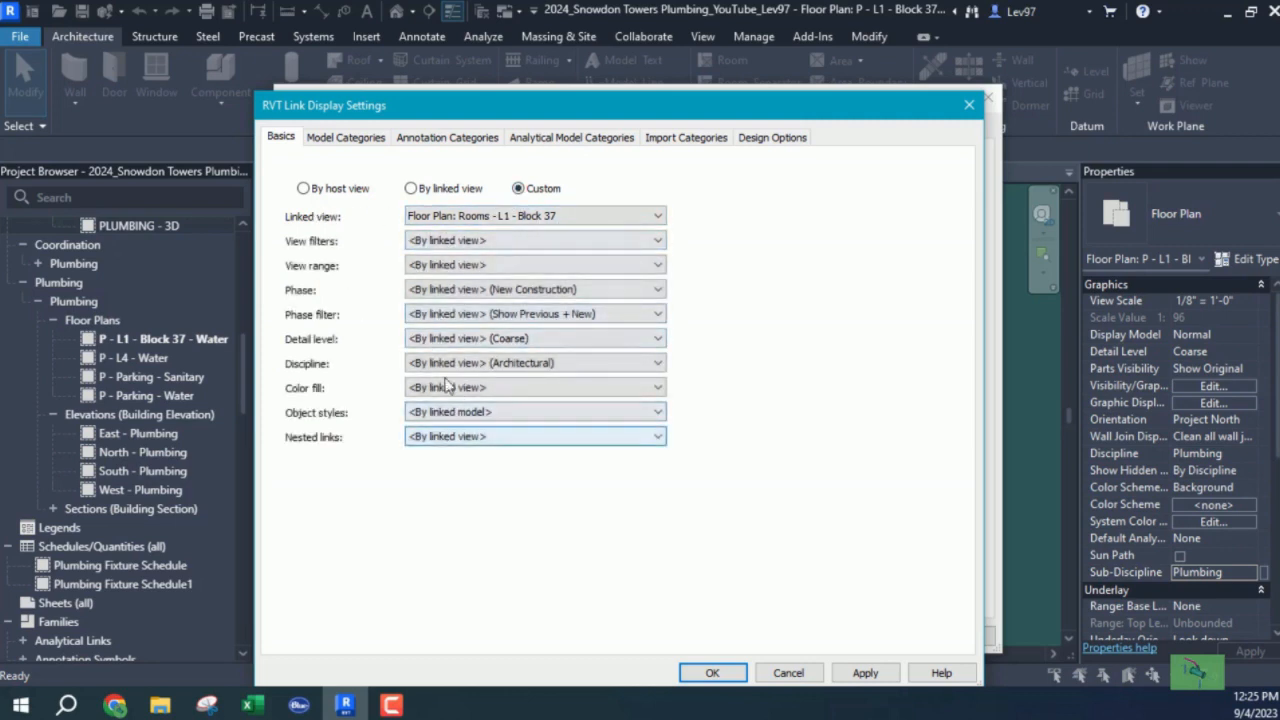
Look over the available phase filter, phase and color fill options for the architectural link's custom display.
{"action": "left_click", "coordinate": [462, 314]}
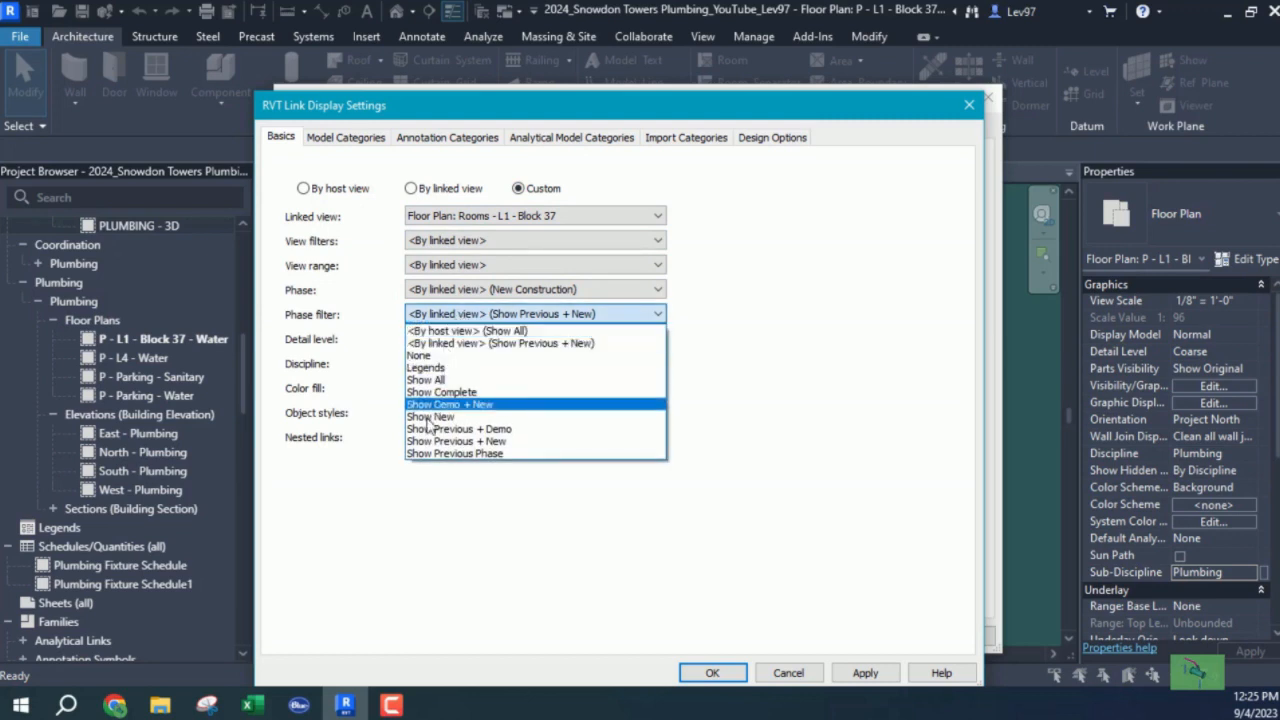
{"action": "left_click", "coordinate": [660, 317]}
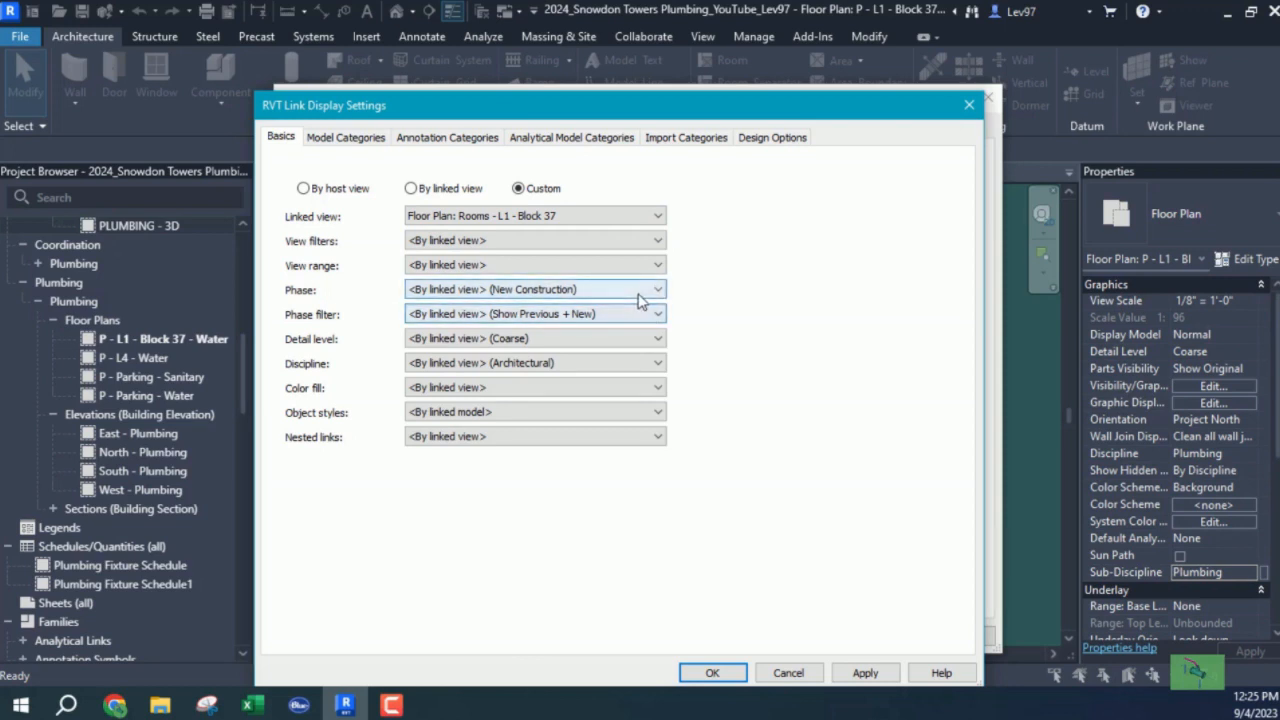
{"action": "left_click", "coordinate": [641, 290]}
{"action": "left_click", "coordinate": [641, 294]}
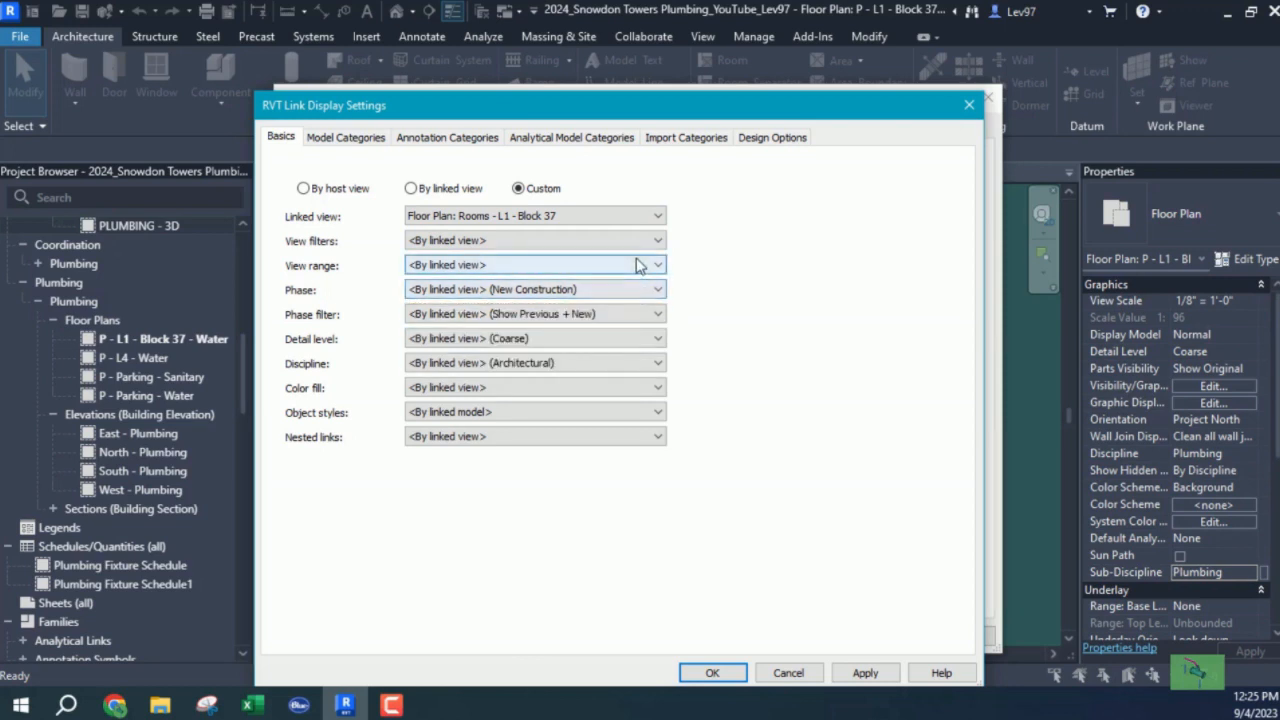
{"action": "left_click", "coordinate": [618, 392]}
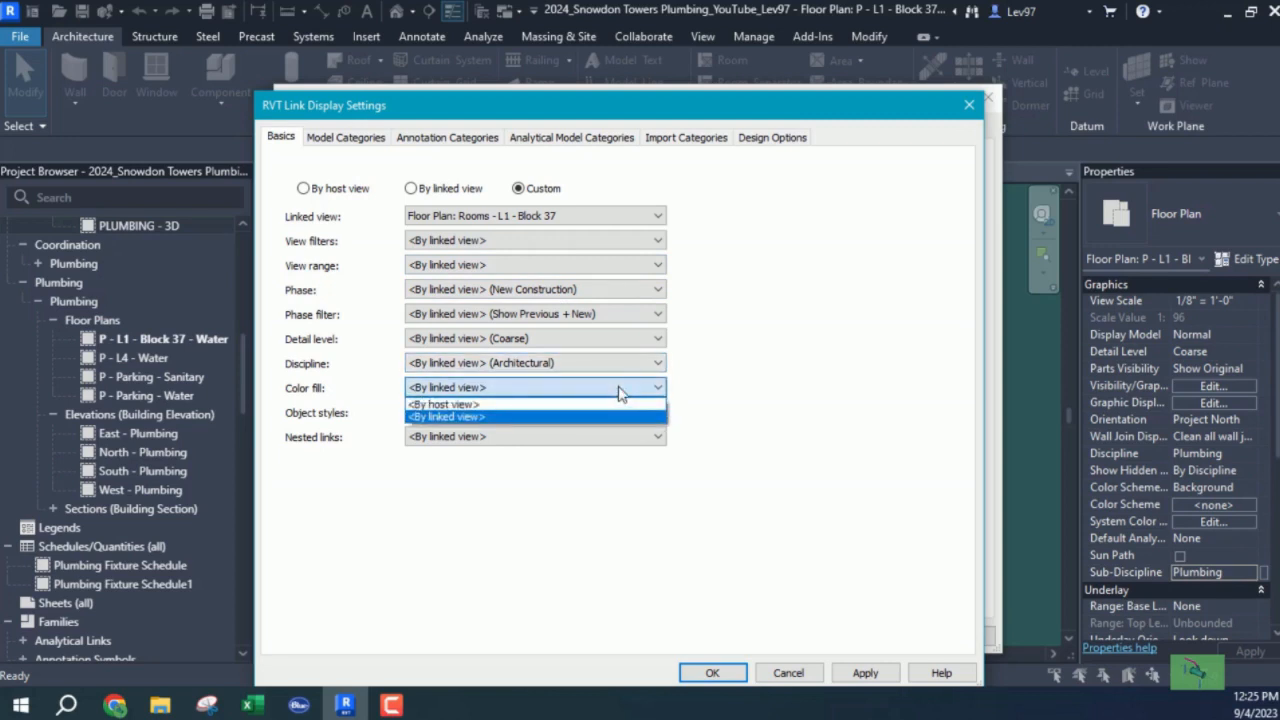
{"action": "left_click", "coordinate": [617, 389]}
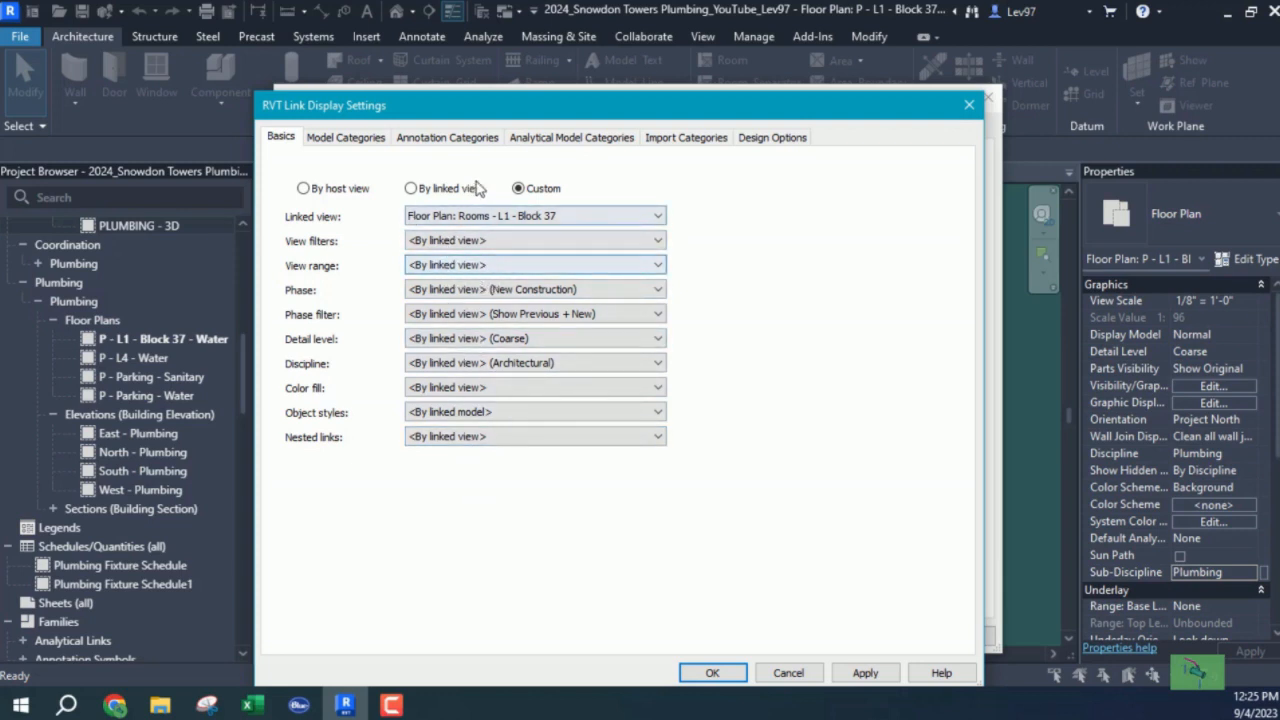
Set the architectural link's view range to By host view and accept its custom display settings.
{"action": "left_click", "coordinate": [510, 266]}
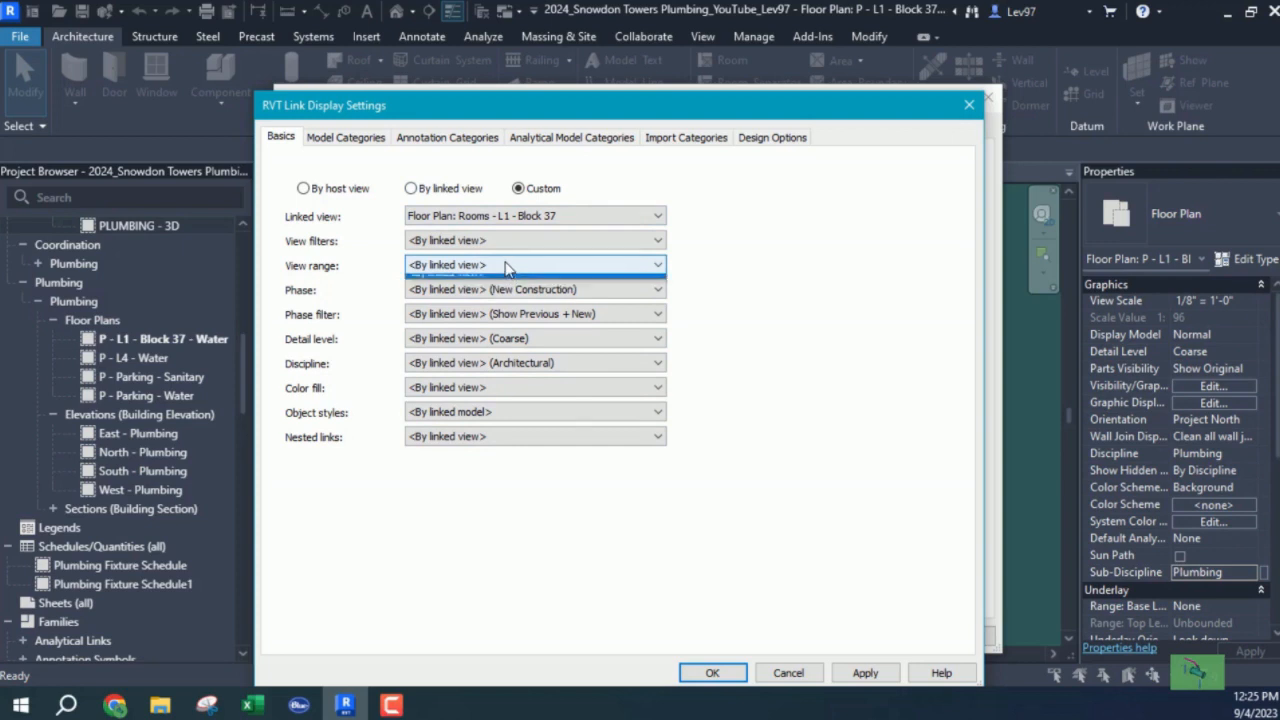
{"action": "left_click", "coordinate": [457, 283]}
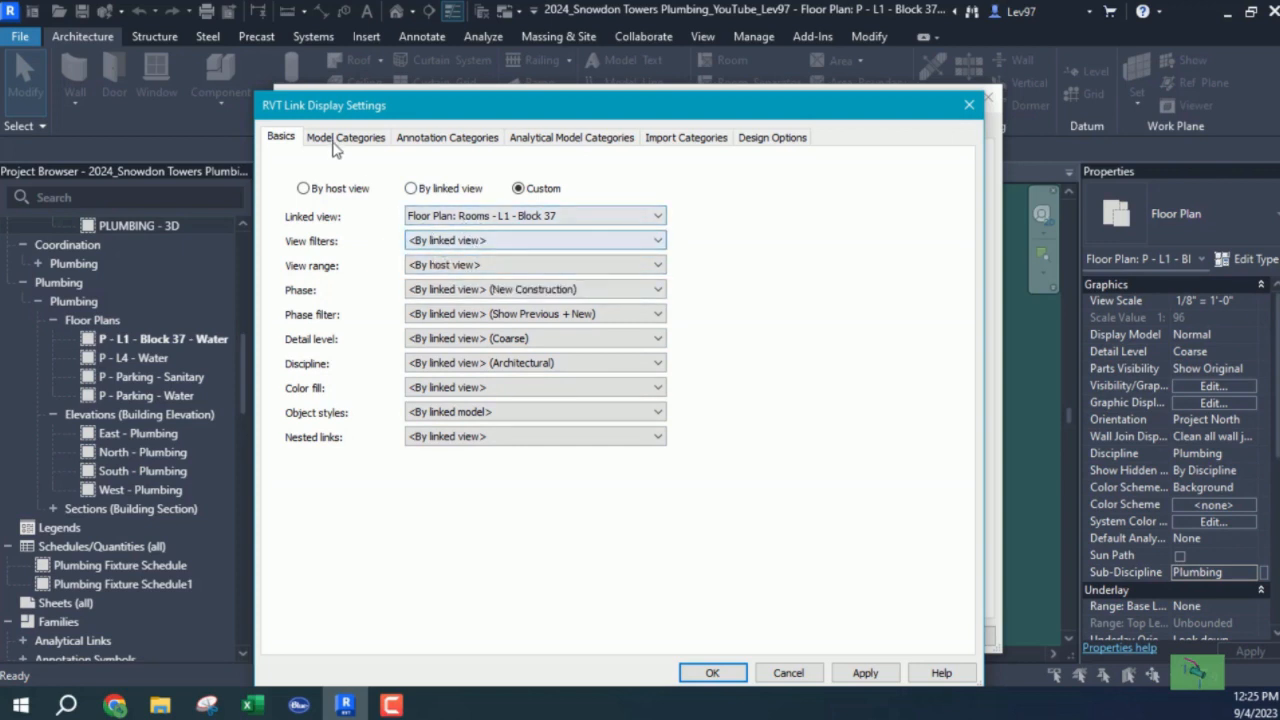
{"action": "left_click", "coordinate": [713, 673]}
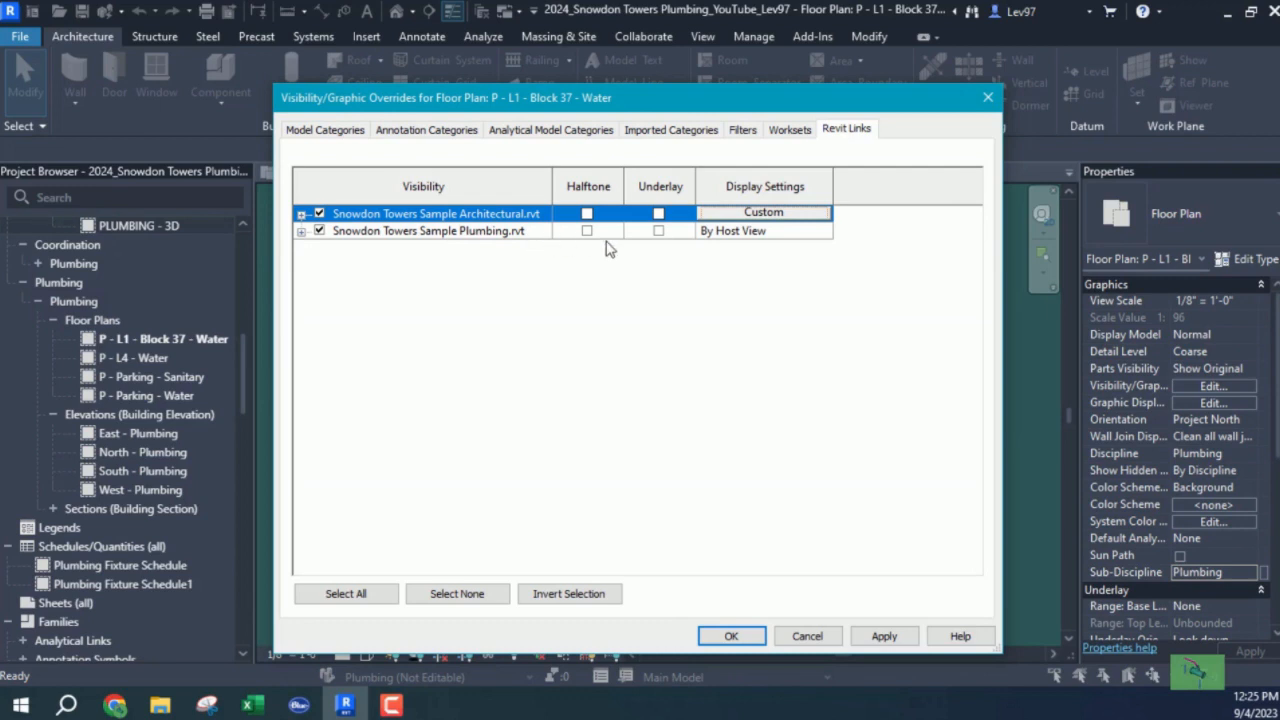
Display the Snowdon Towers Sample Plumbing.rvt link by linked view, using Floor Plan: PLAN L1 - Block 37 Water.
{"action": "left_click", "coordinate": [749, 232]}
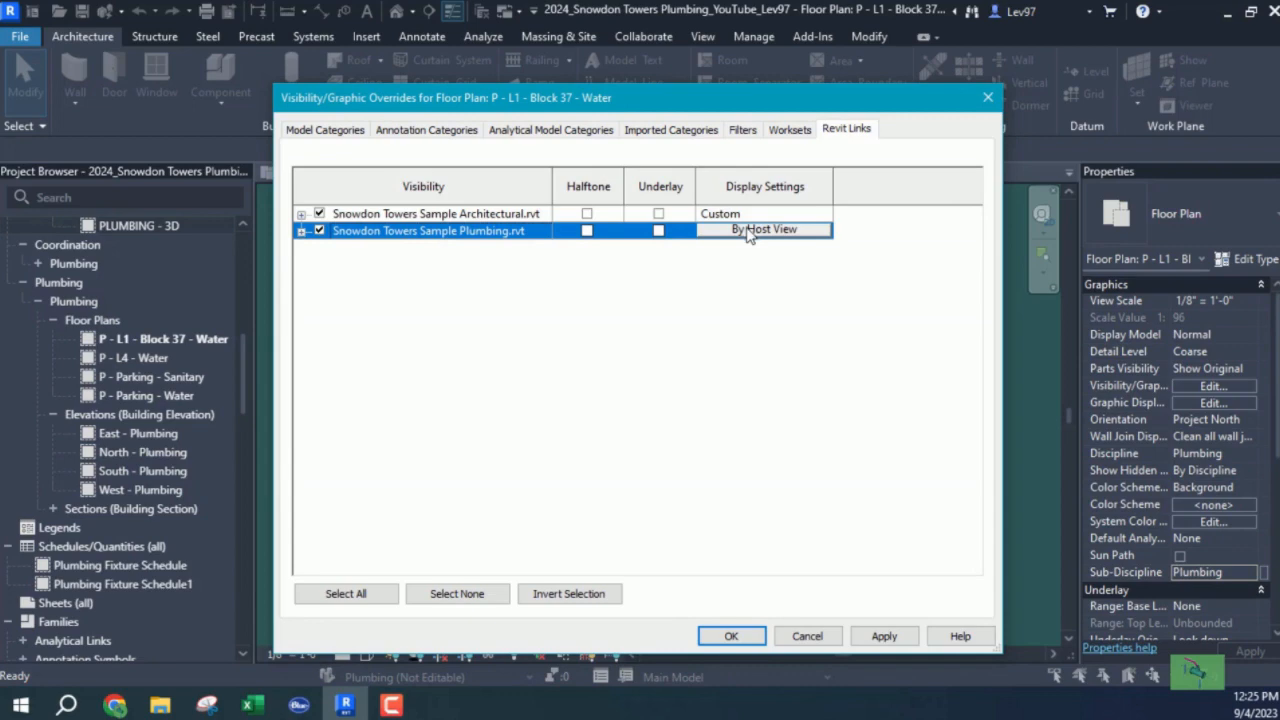
{"action": "left_click", "coordinate": [749, 230]}
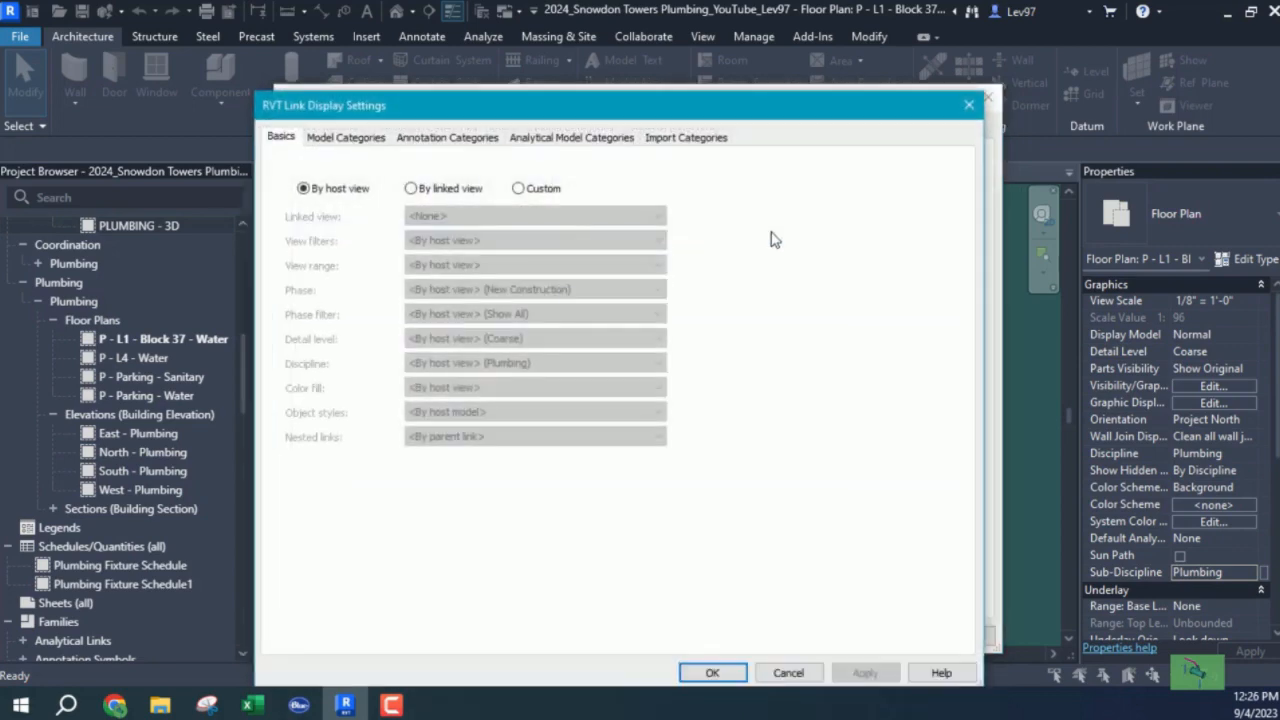
{"action": "left_click", "coordinate": [411, 189]}
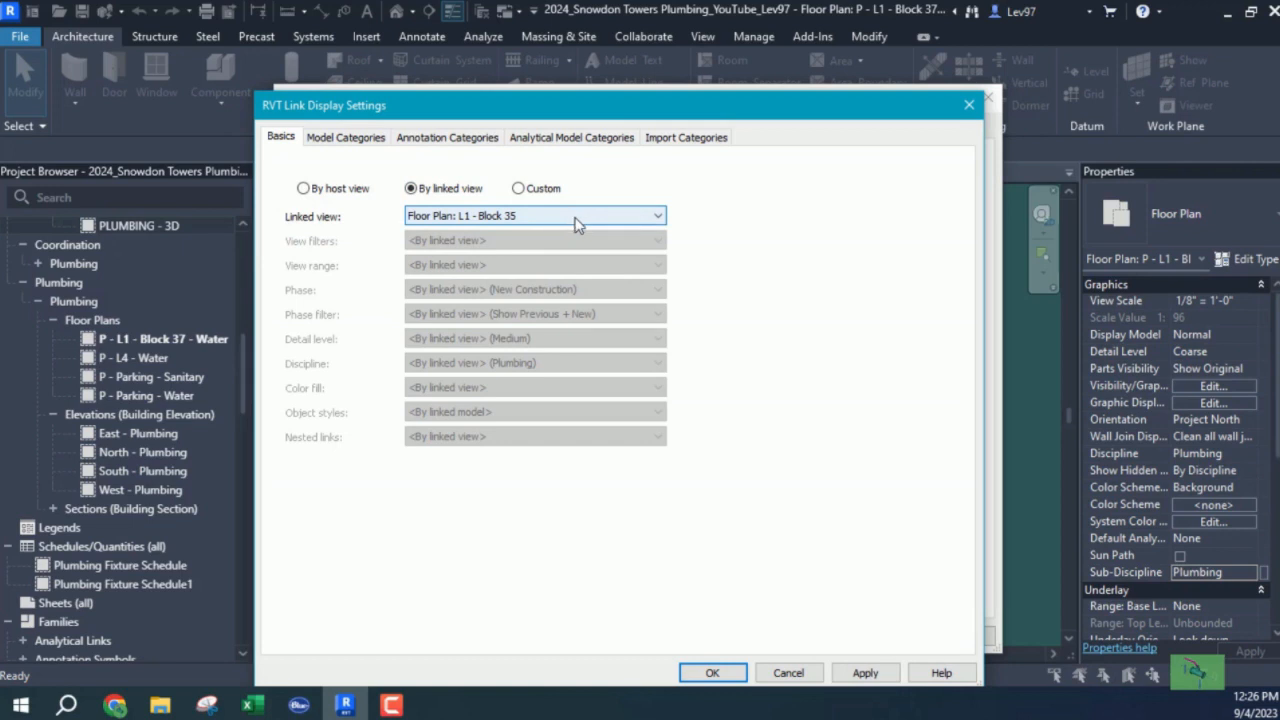
{"action": "left_click", "coordinate": [575, 224]}
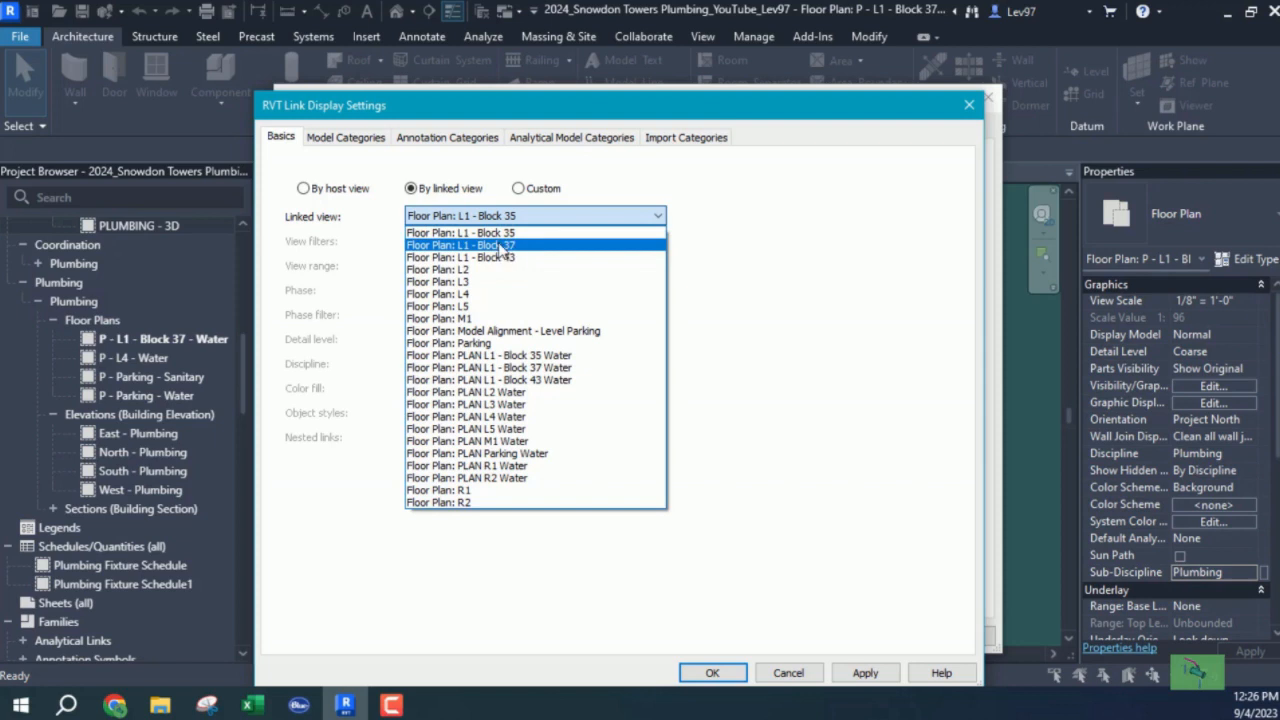
{"action": "left_click", "coordinate": [490, 368]}
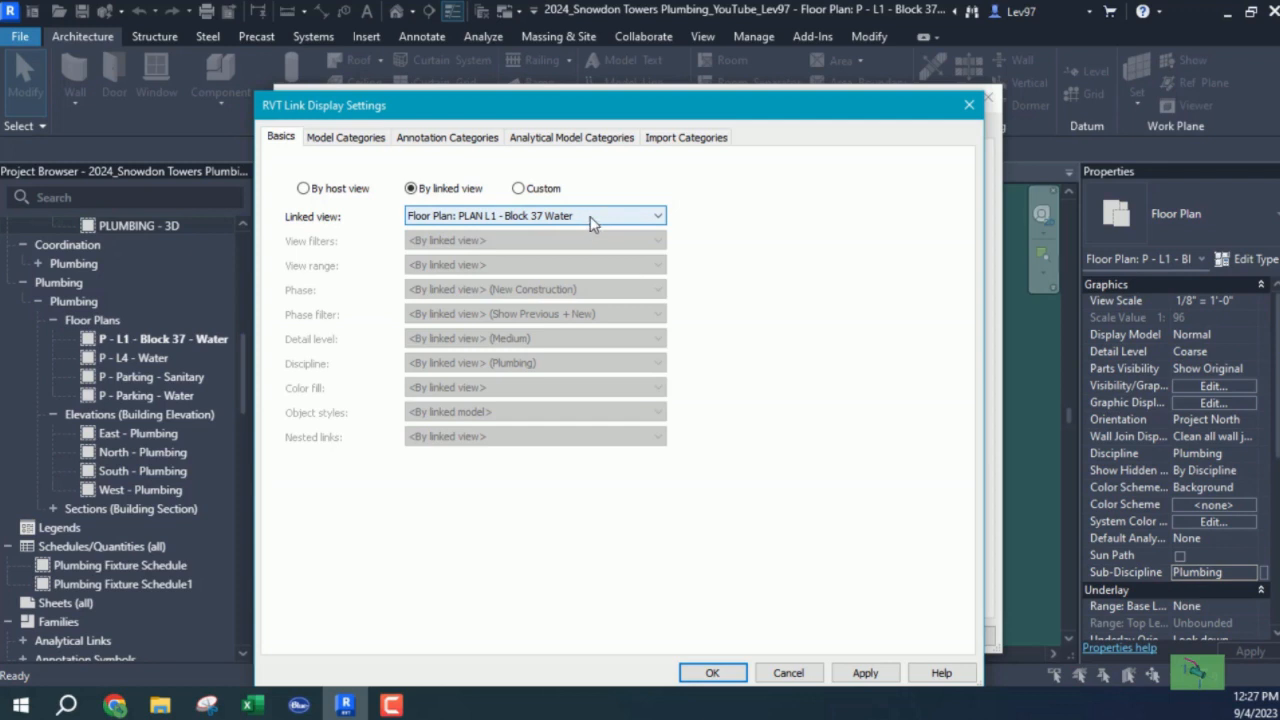
Switch the plumbing link to Custom display and set its view range to By host view.
{"action": "left_click", "coordinate": [518, 189]}
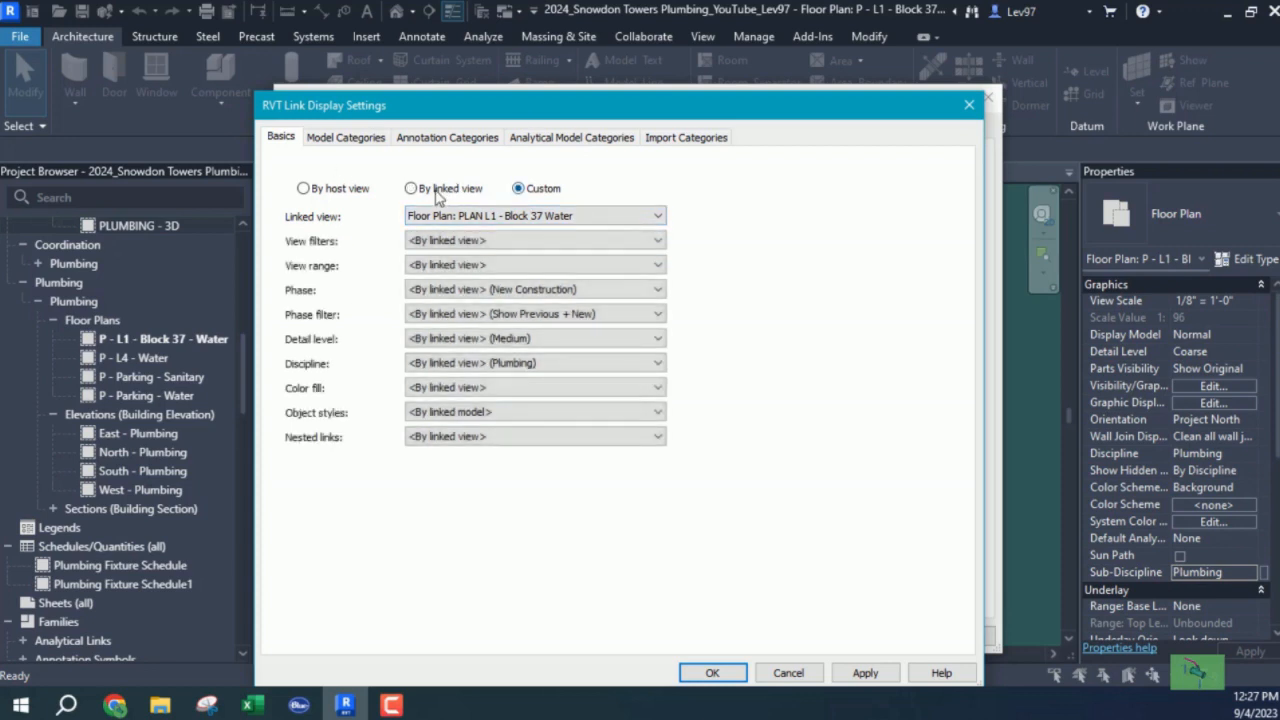
{"action": "left_click", "coordinate": [505, 266]}
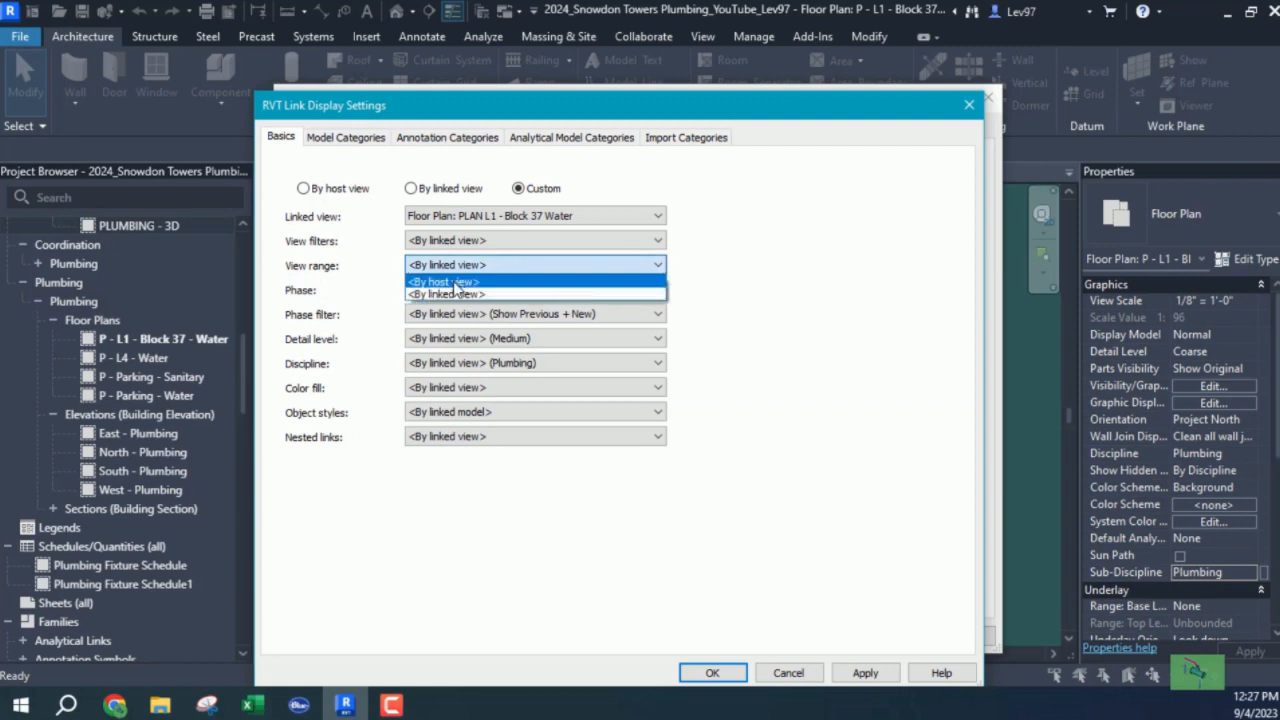
{"action": "left_click", "coordinate": [452, 282]}
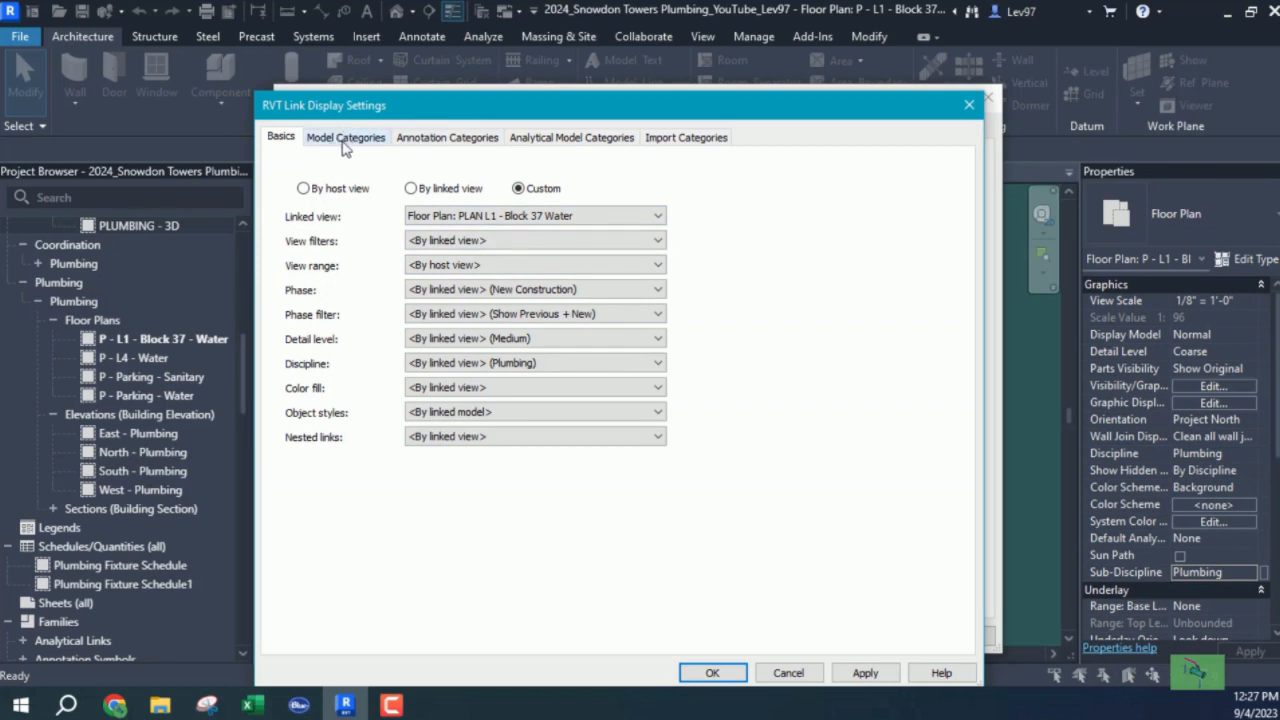
Review the plumbing link's category settings and set its annotation categories to Custom.
{"action": "left_click", "coordinate": [424, 138]}
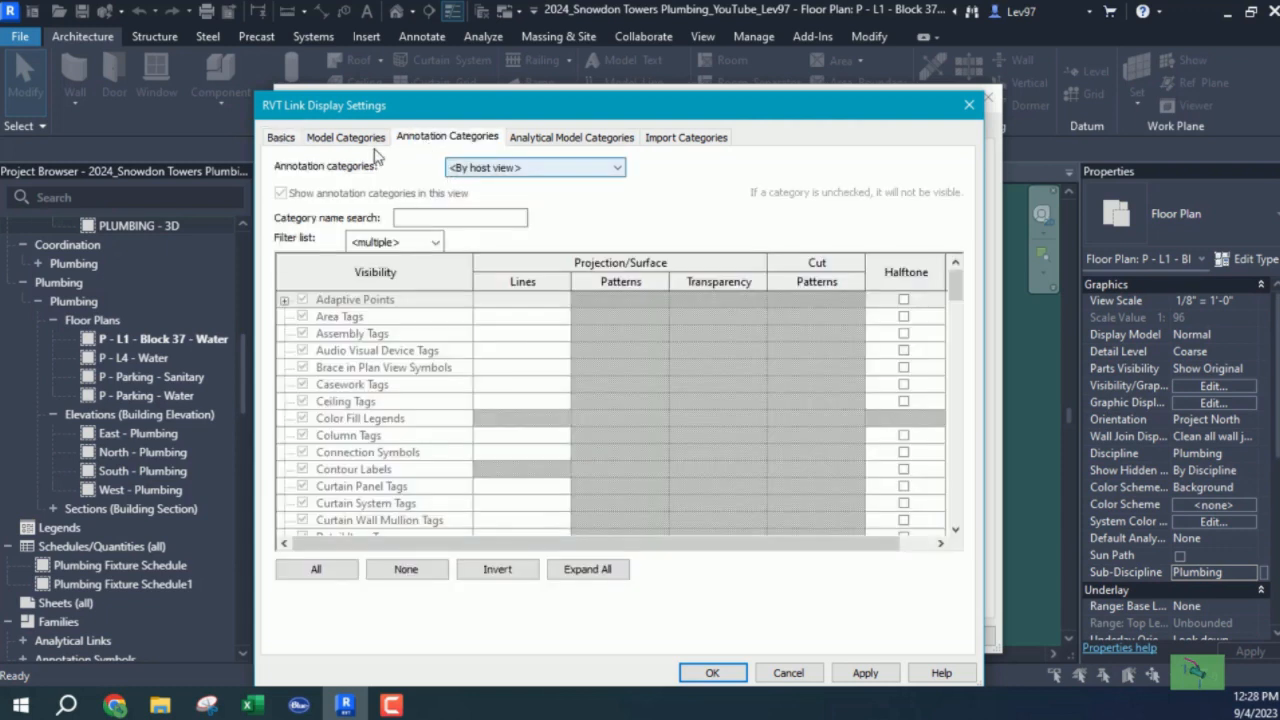
{"action": "left_click", "coordinate": [340, 140]}
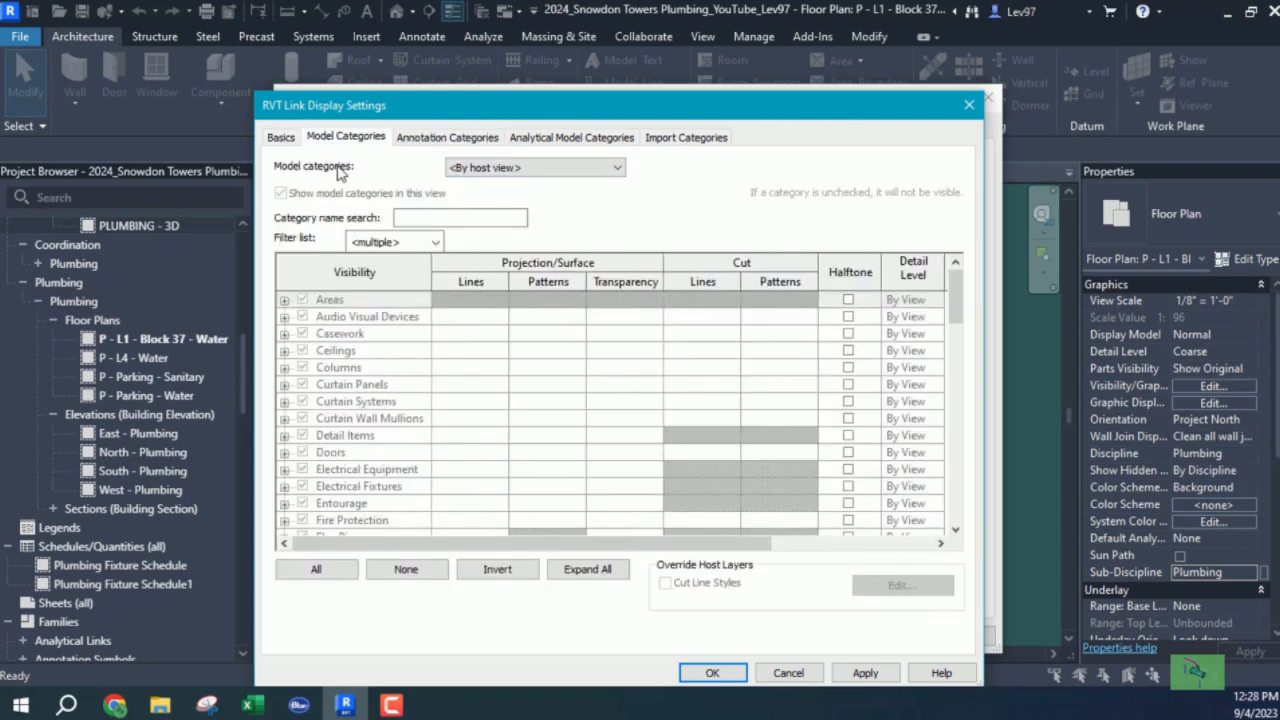
{"action": "left_click", "coordinate": [424, 140]}
{"action": "left_click", "coordinate": [281, 141]}
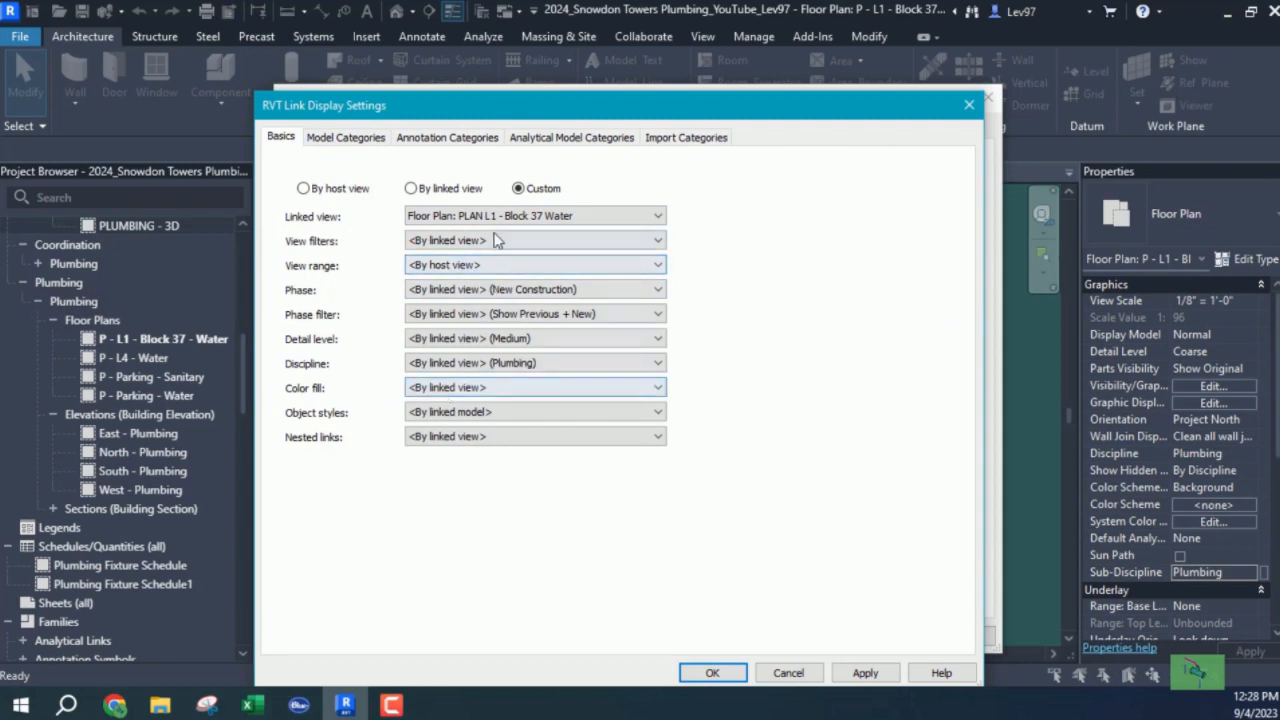
{"action": "left_click", "coordinate": [463, 138]}
{"action": "left_click", "coordinate": [485, 168]}
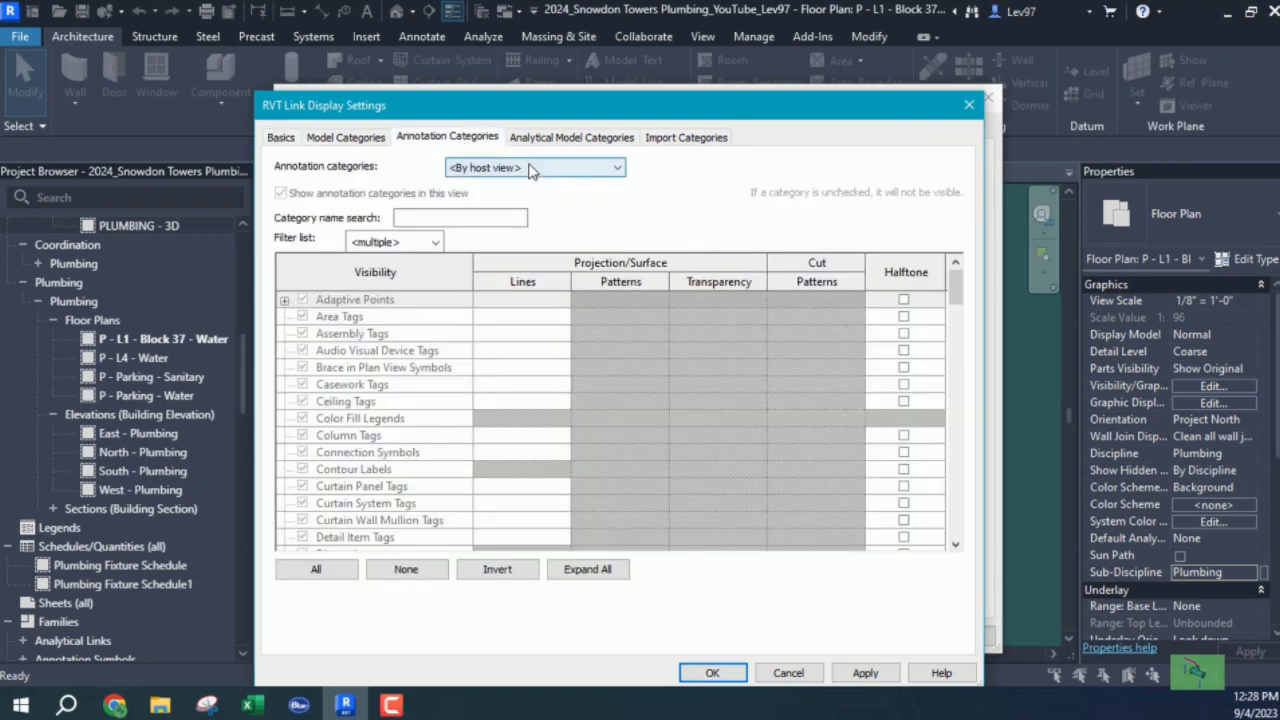
{"action": "left_click", "coordinate": [488, 210]}
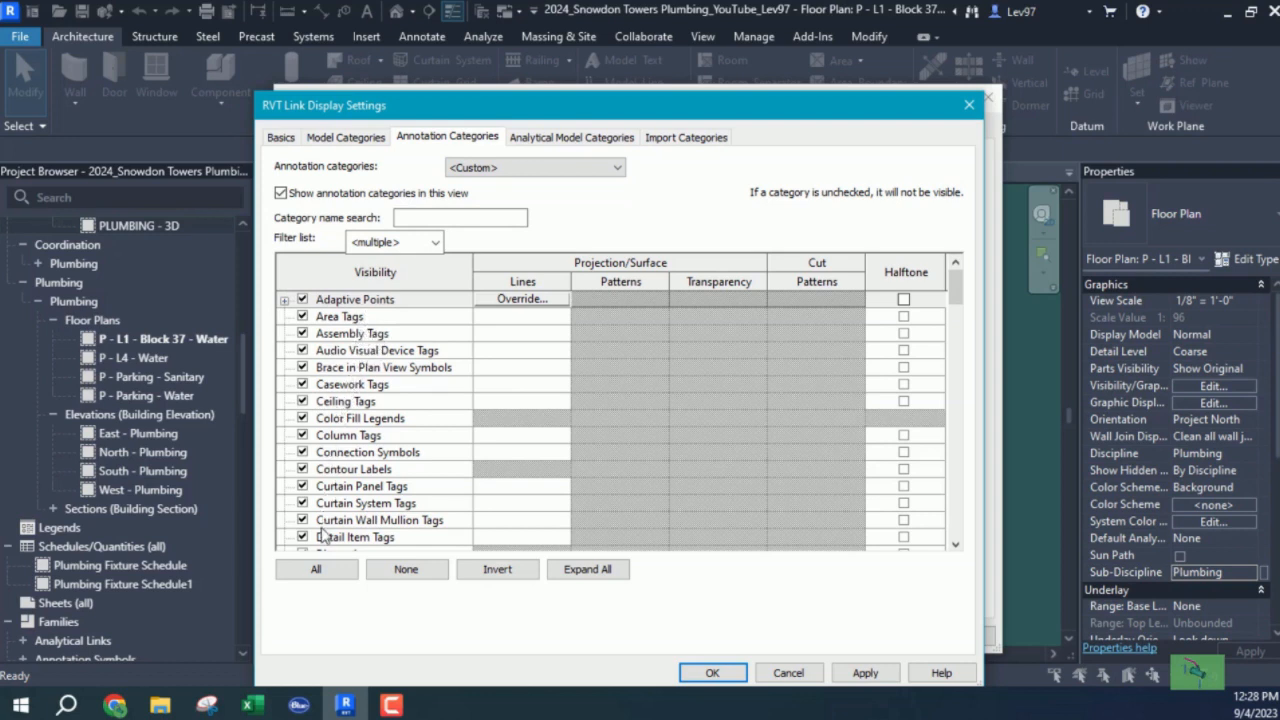
Turn off all annotation categories for the plumbing link and accept the visibility overrides for the plan.
{"action": "left_click", "coordinate": [317, 570]}
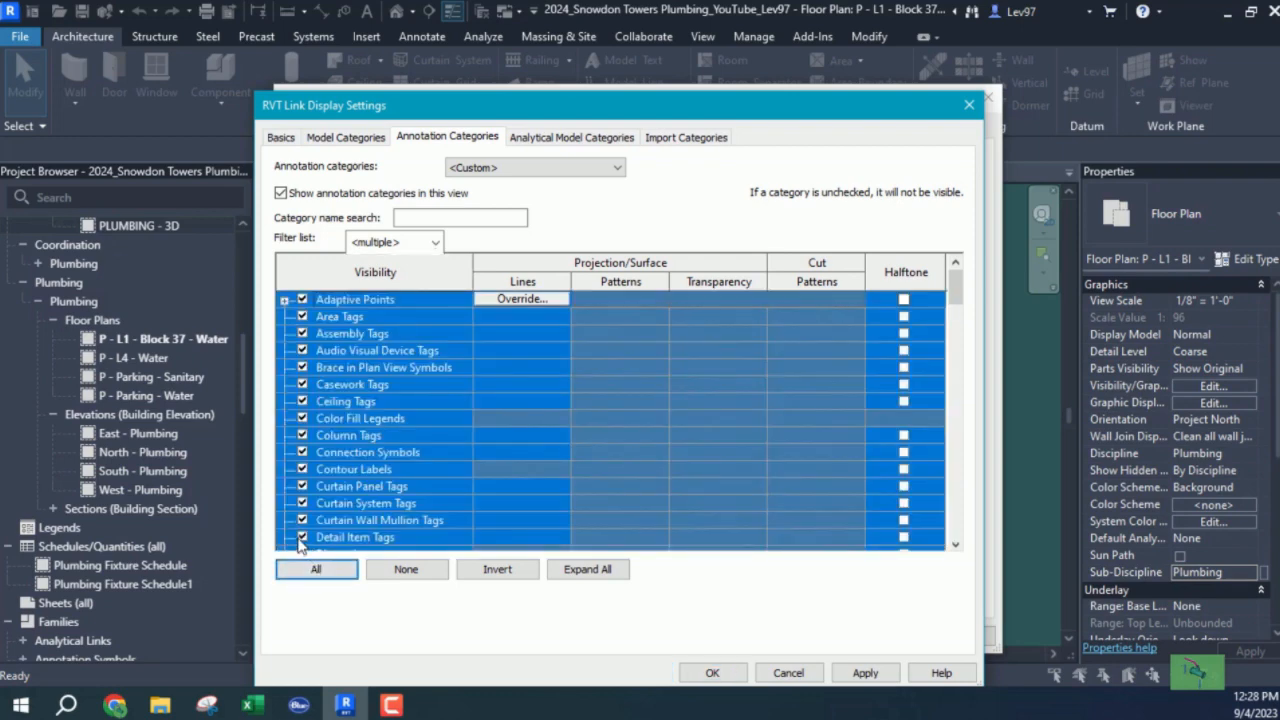
{"action": "left_click", "coordinate": [303, 538]}
{"action": "left_click", "coordinate": [406, 569]}
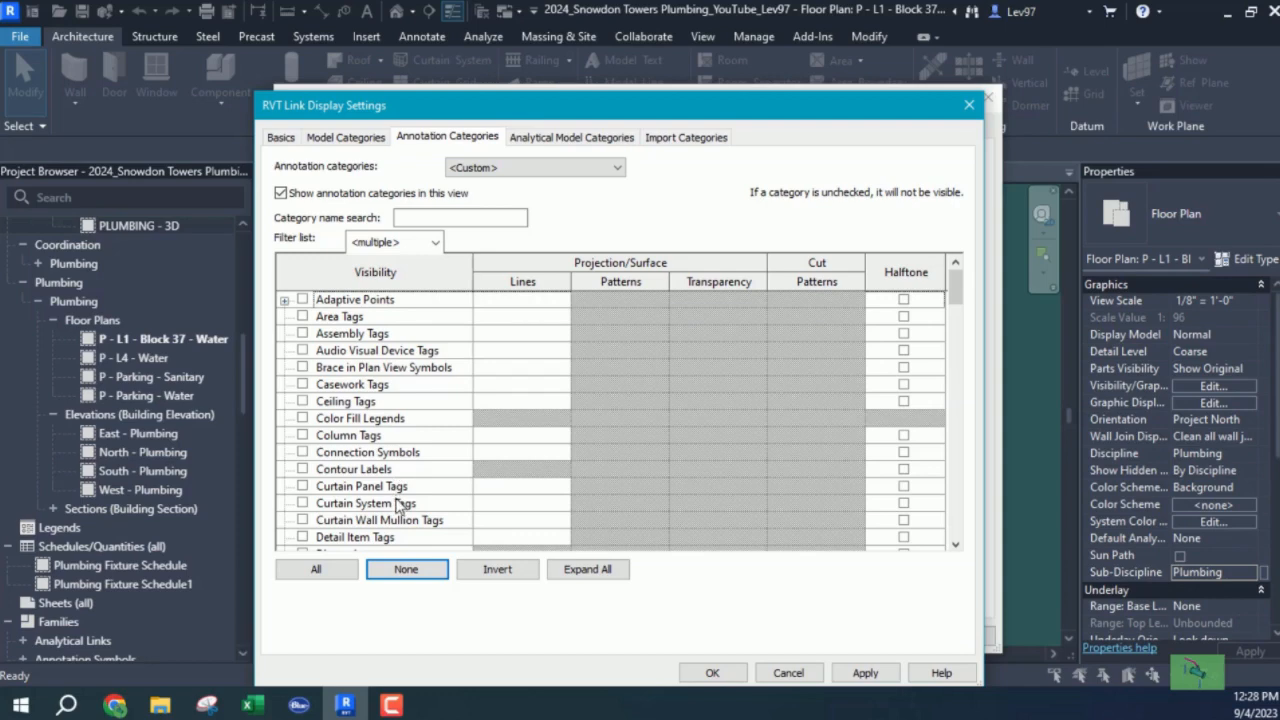
{"action": "left_click", "coordinate": [720, 673]}
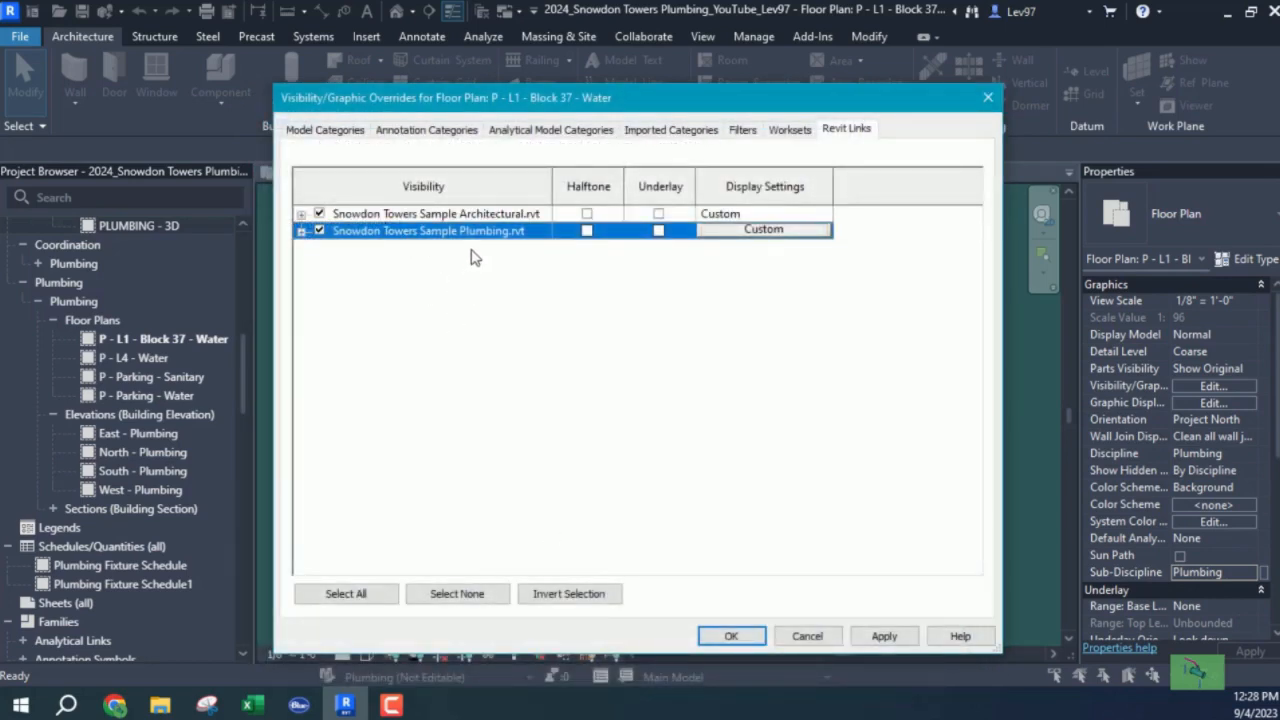
{"action": "left_click", "coordinate": [732, 637]}
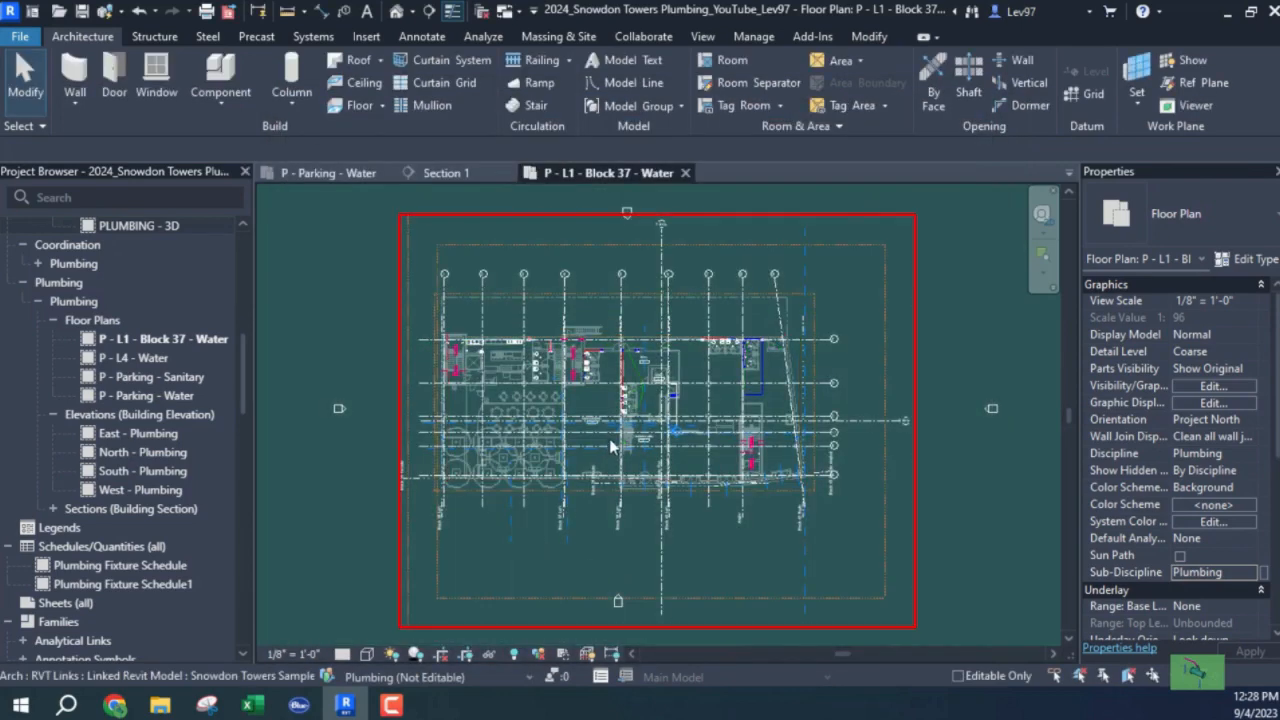
Examine the pipes in the shaft near elevator E2 in the Block 37 water plan and compare them with Section 1.
{"action": "scroll", "coordinate": [798, 373], "scroll_direction": "up", "scroll_amount": 5}
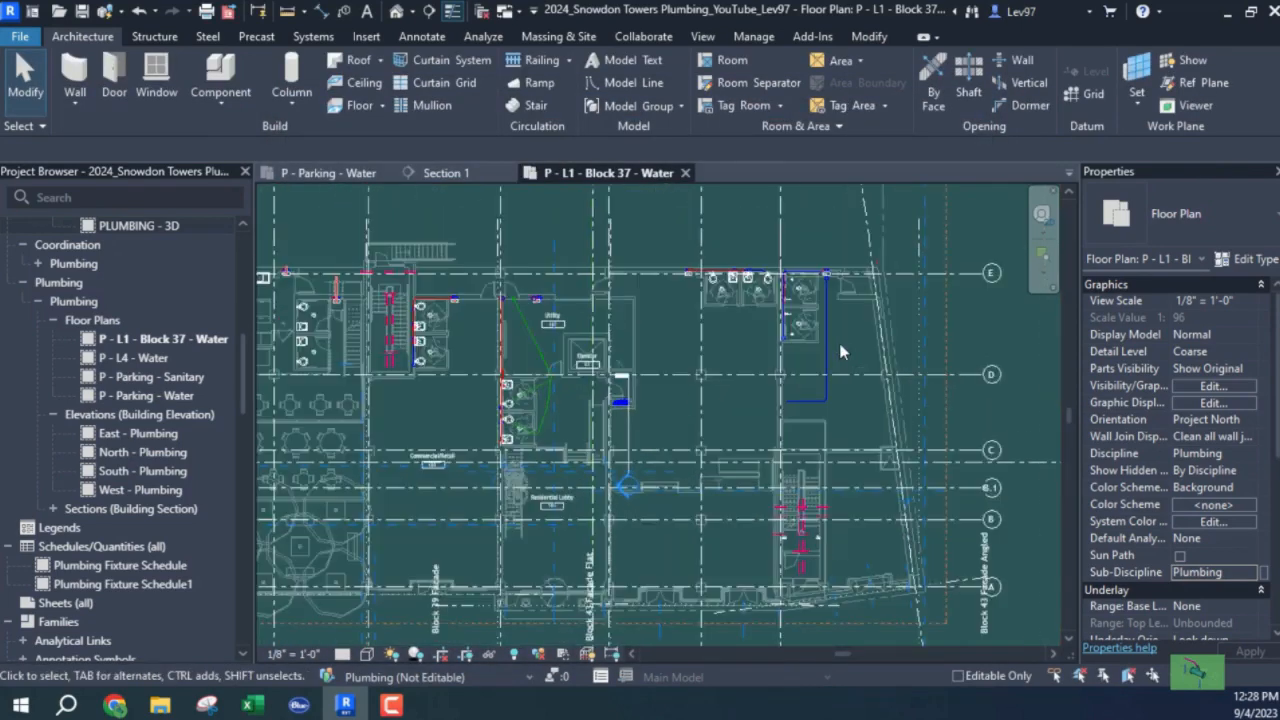
{"action": "scroll", "coordinate": [392, 431], "scroll_direction": "down", "scroll_amount": 4}
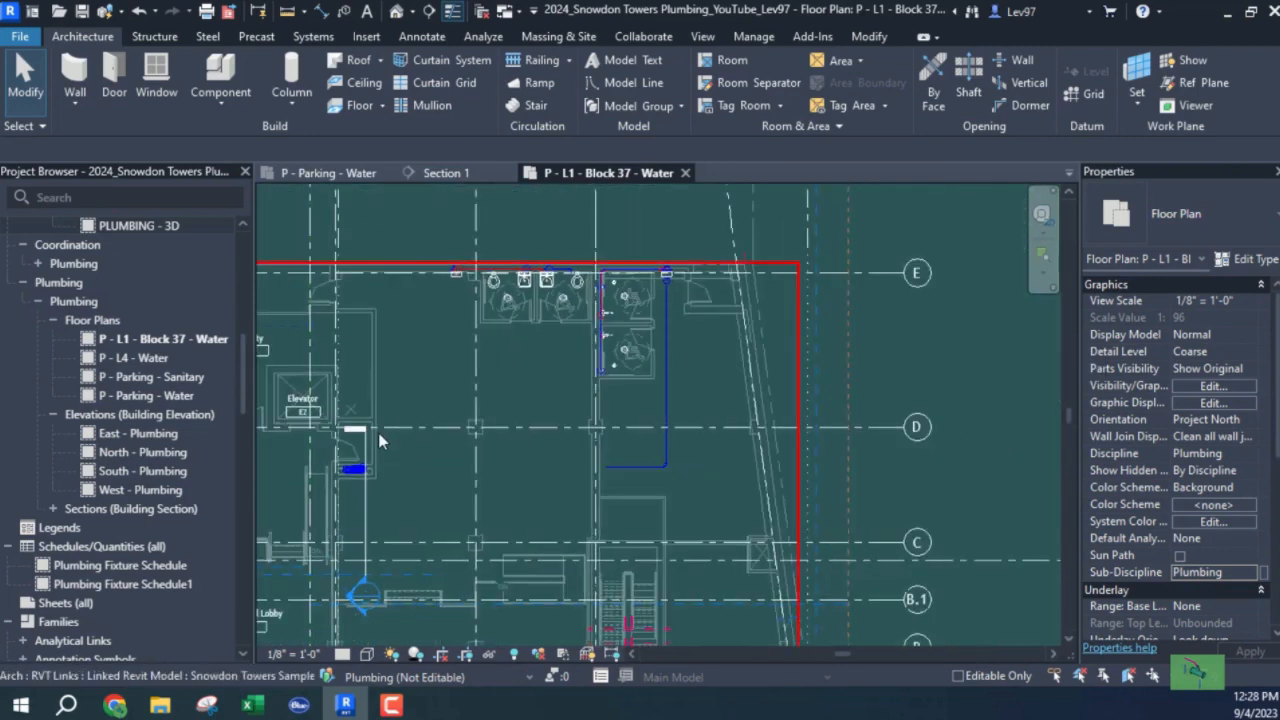
{"action": "middle_click_drag", "start_coordinate": [403, 515], "coordinate": [532, 453]}
{"action": "scroll", "coordinate": [500, 400], "scroll_direction": "up", "scroll_amount": 3}
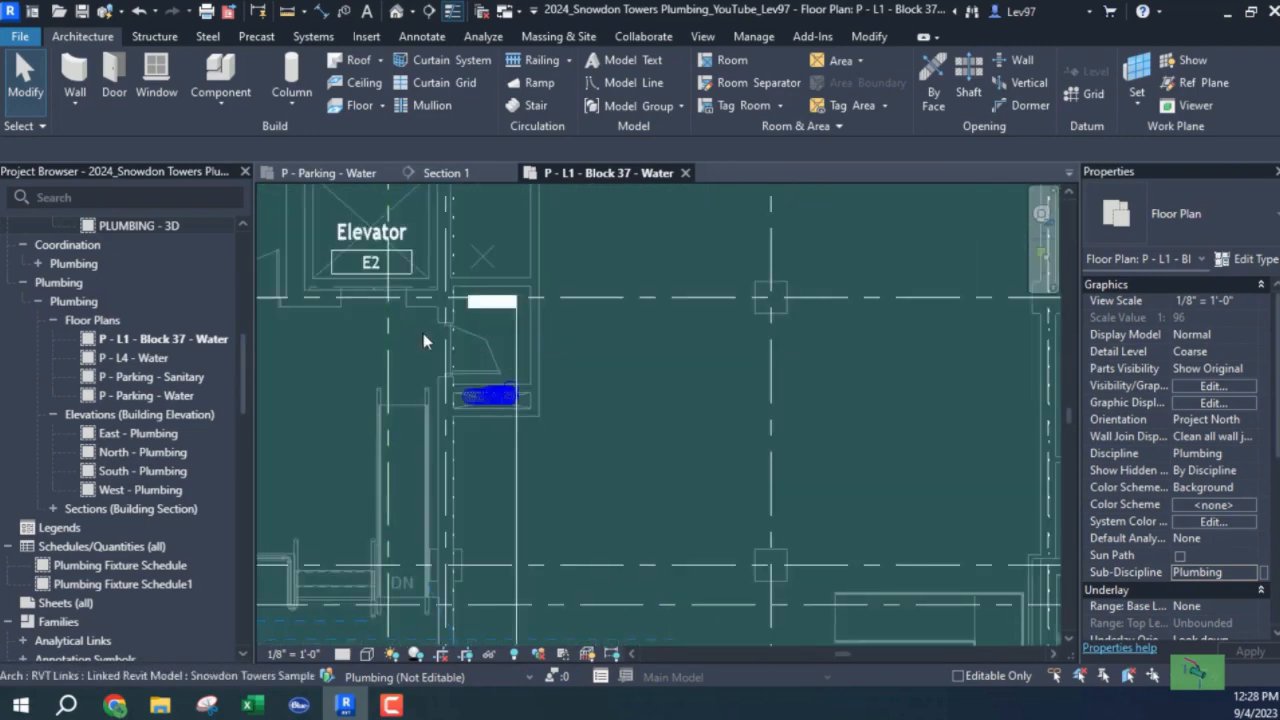
{"action": "scroll", "coordinate": [511, 370], "scroll_direction": "up", "scroll_amount": 3}
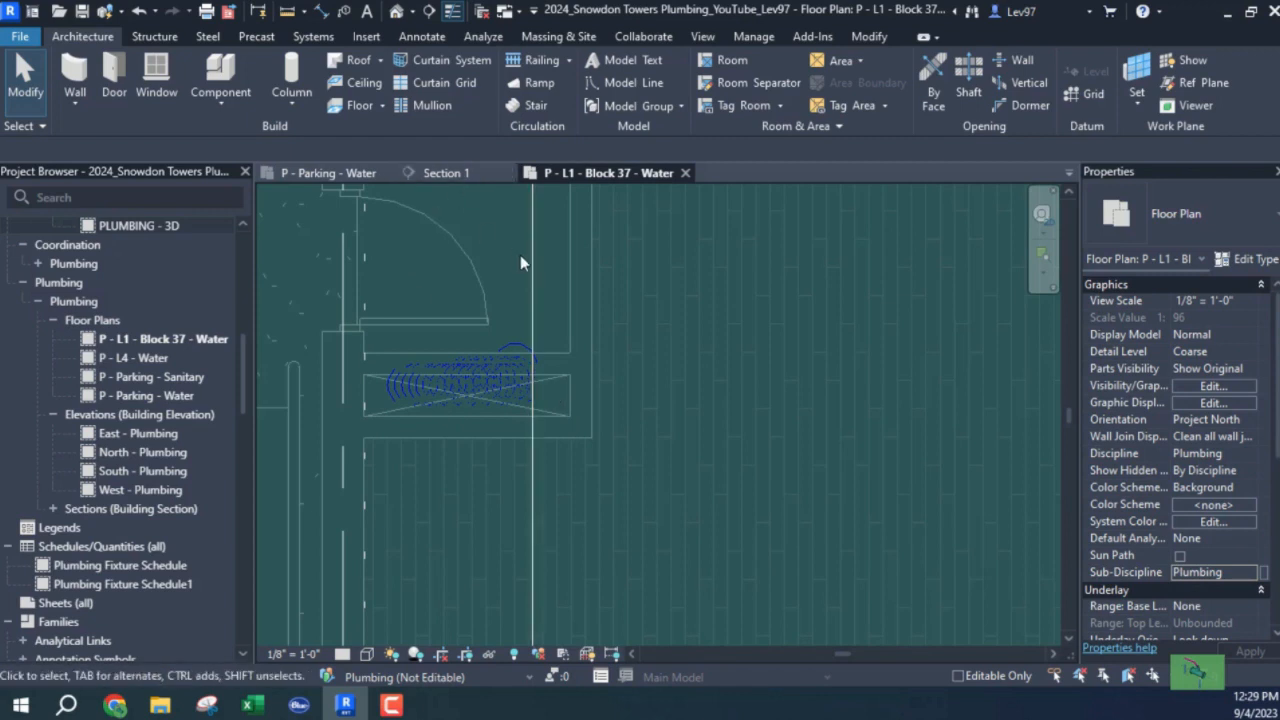
{"action": "left_click", "coordinate": [453, 173]}
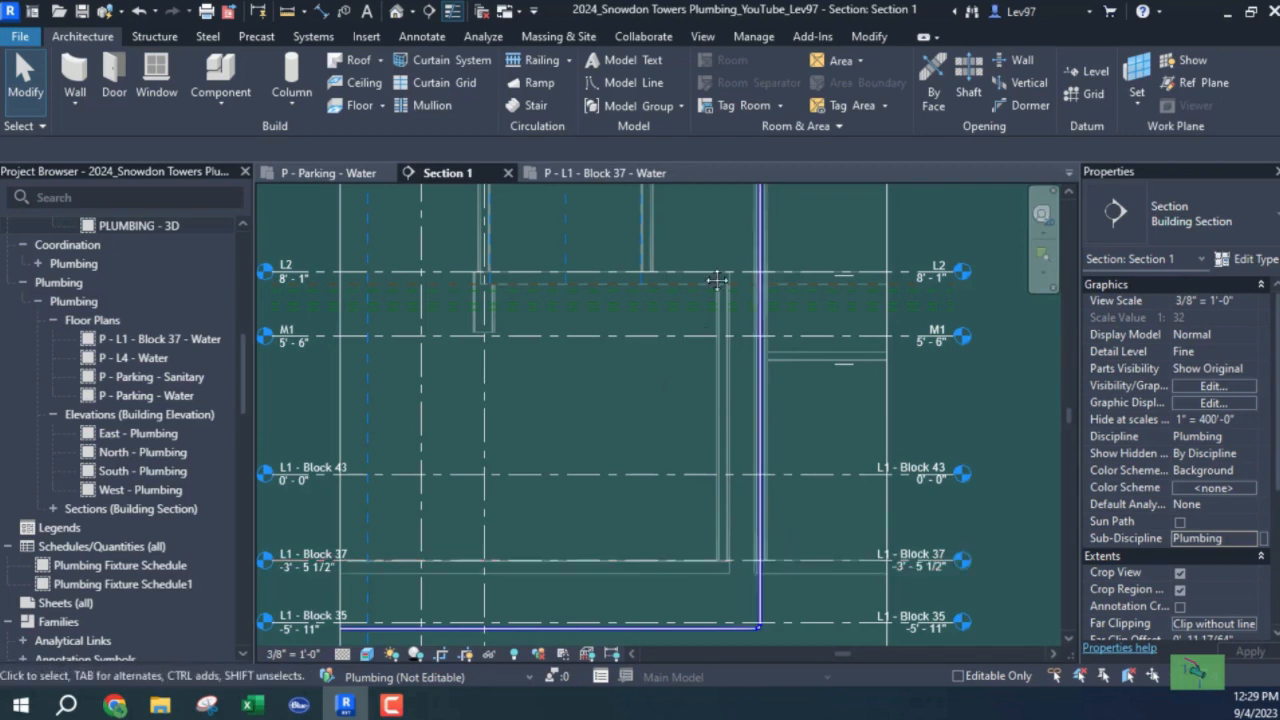
{"action": "middle_click_drag", "start_coordinate": [712, 265], "coordinate": [740, 410]}
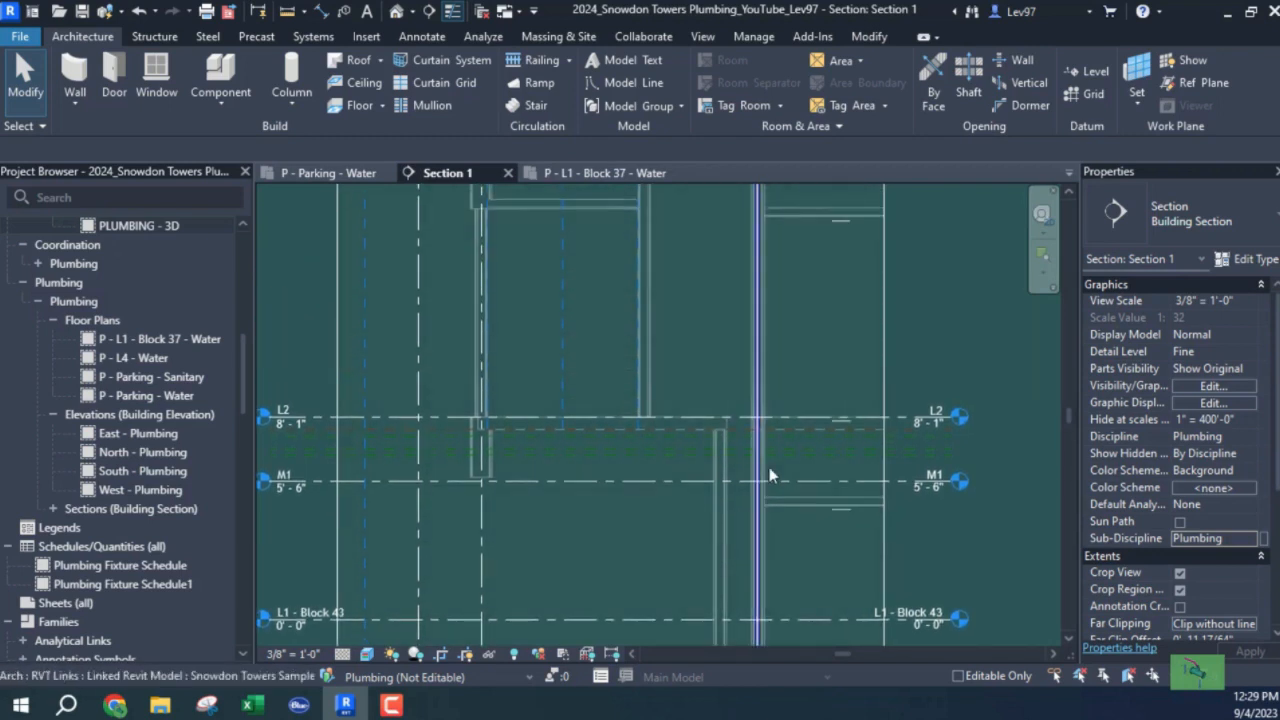
{"action": "left_click", "coordinate": [576, 173]}
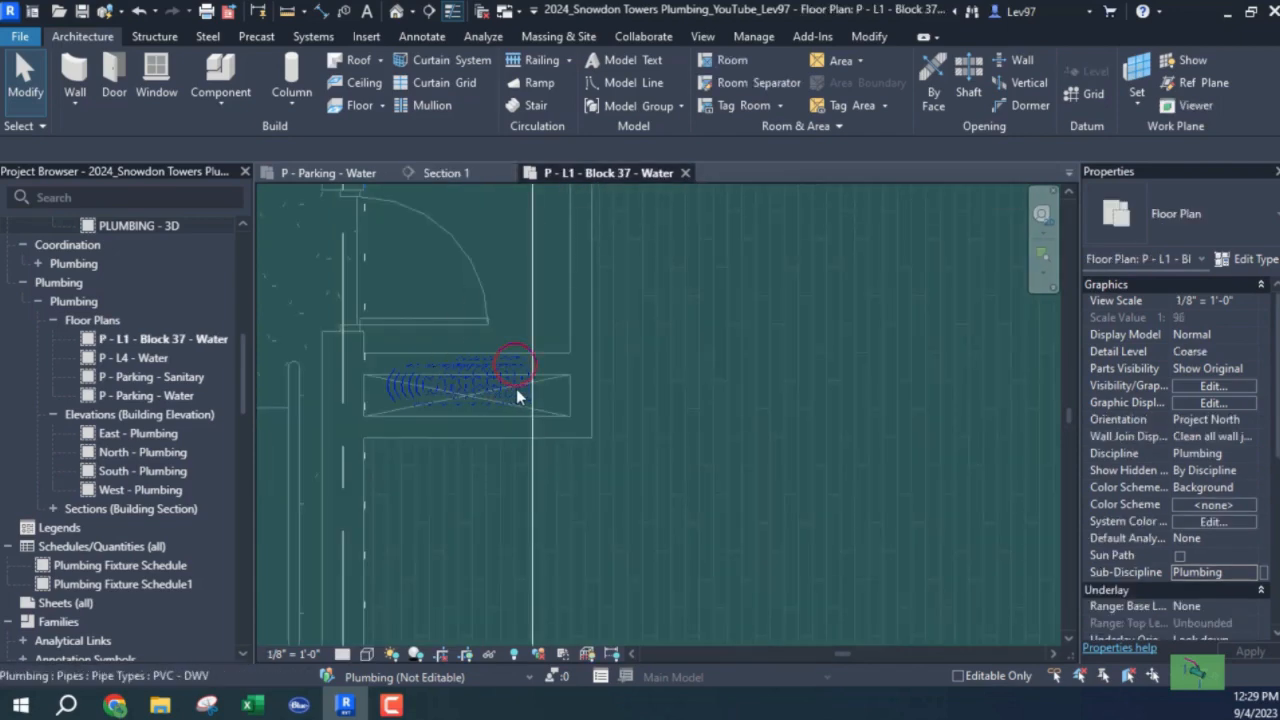
Set the Block 37 water plan's view scale to 1/2" = 1'-0" and inspect the shaft pipes.
{"action": "left_click", "coordinate": [283, 650]}
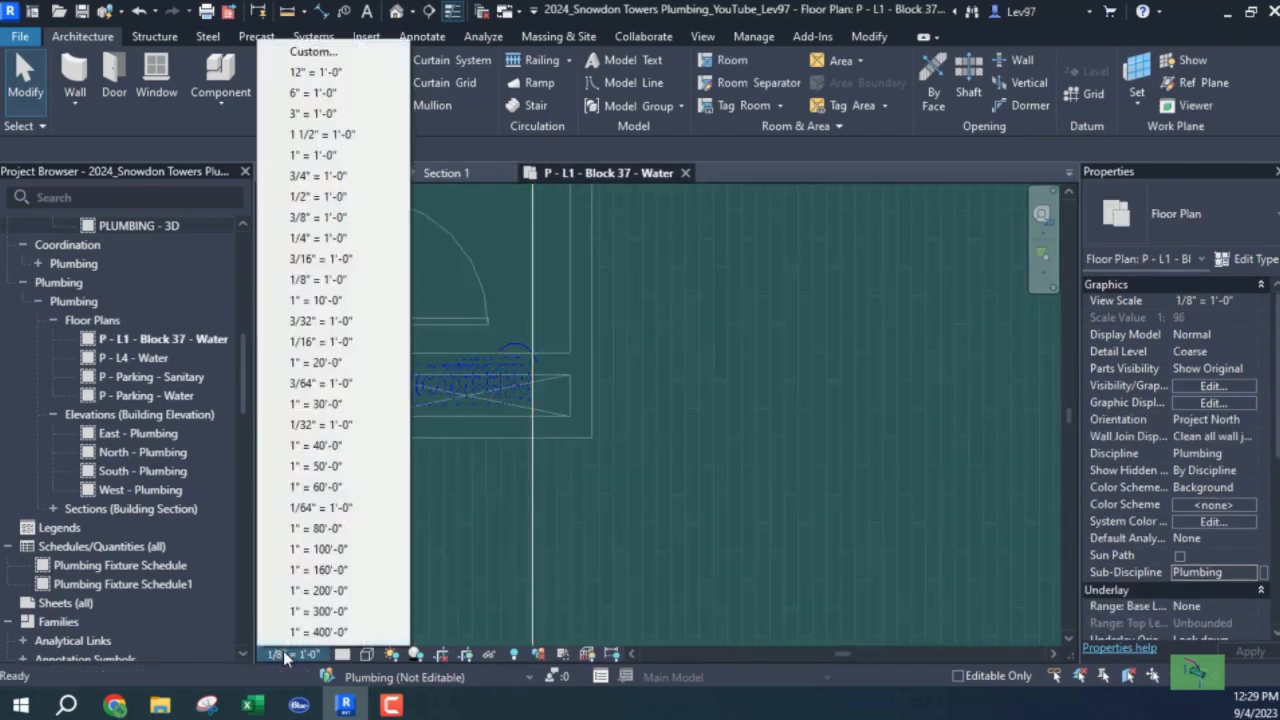
{"action": "left_click", "coordinate": [313, 197]}
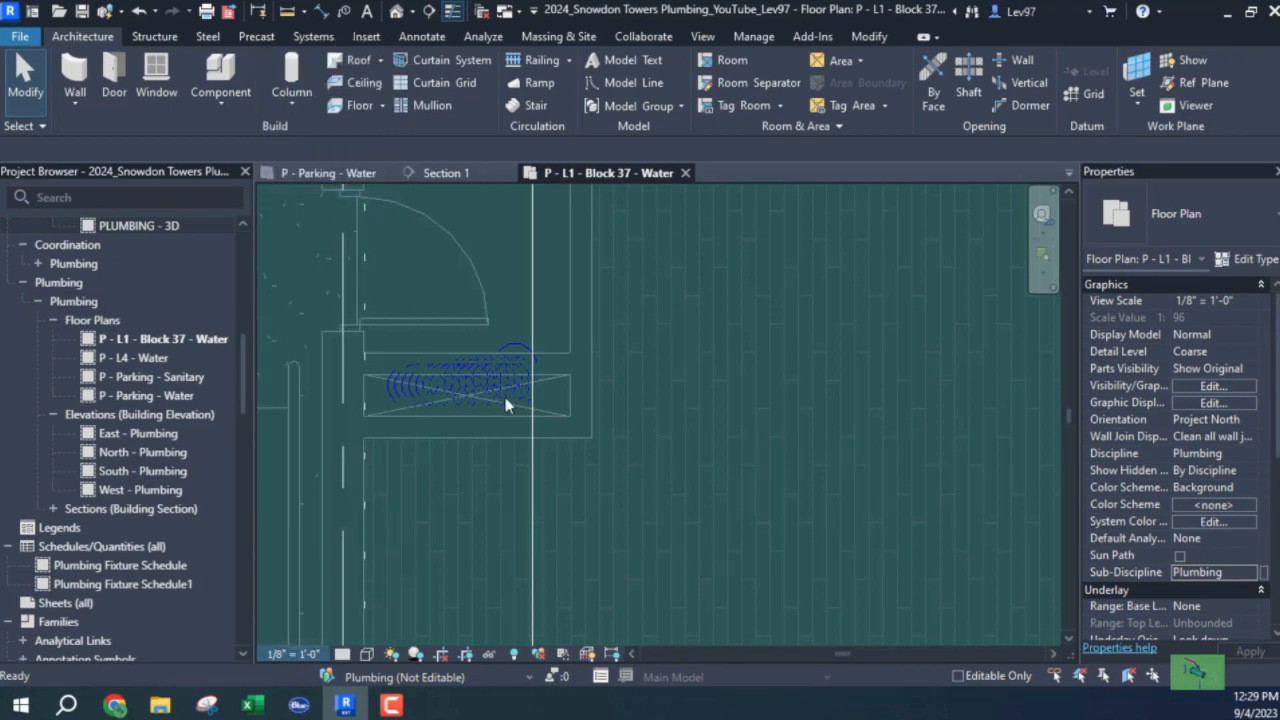
{"action": "scroll", "coordinate": [484, 377], "scroll_direction": "up", "scroll_amount": 3}
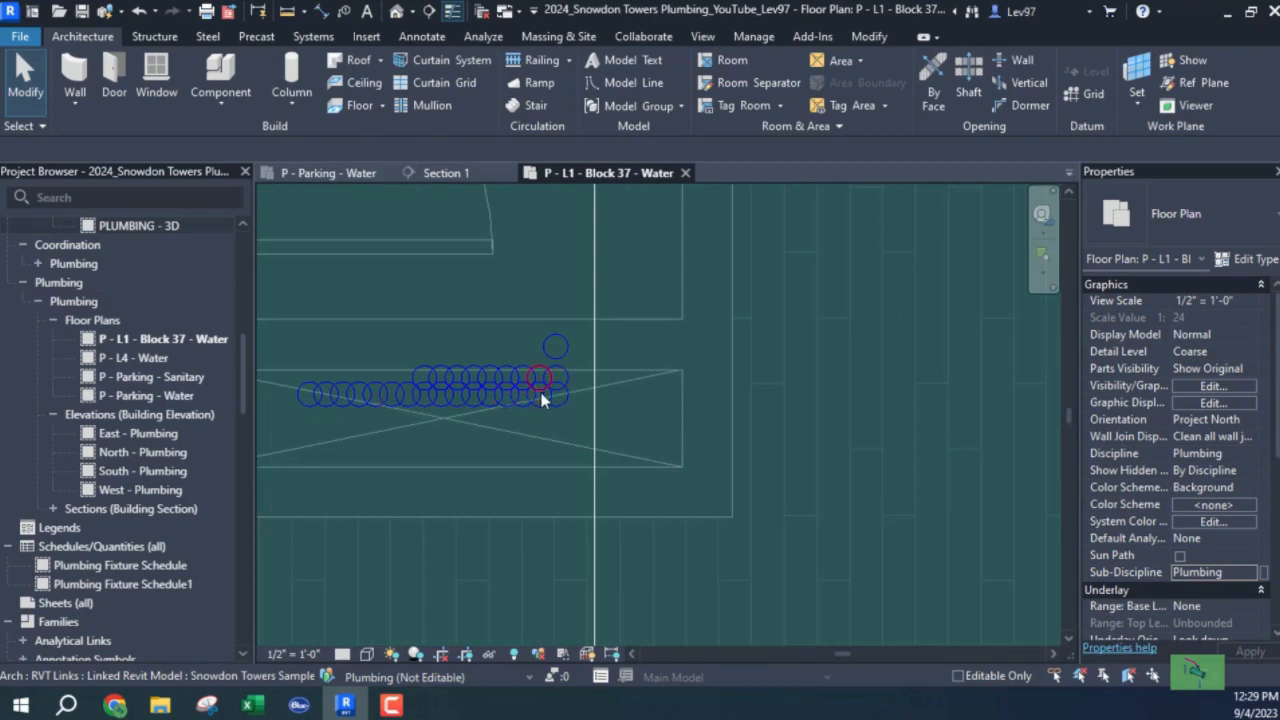
Hide the Snowdon Towers Sample Plumbing.rvt link in the plan to check which pipes belong to it, and undo the change.
{"action": "key", "text": "v"}
{"action": "key", "text": "v"}
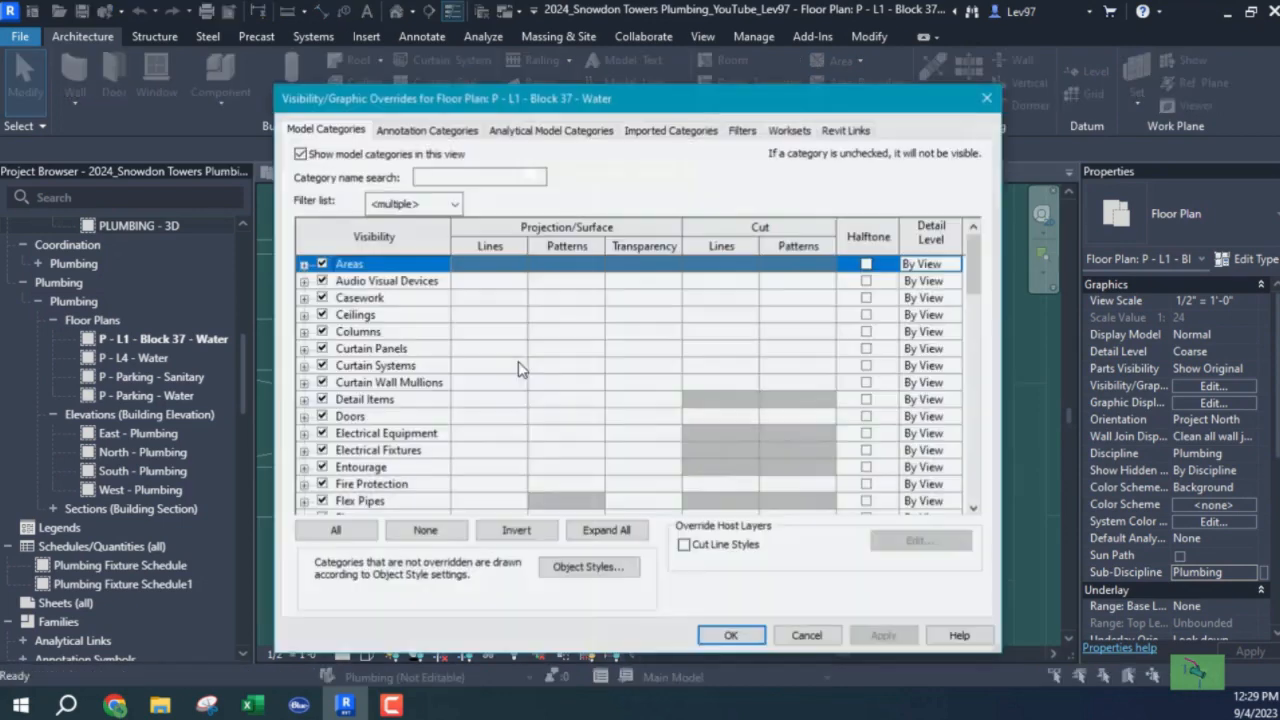
{"action": "left_click", "coordinate": [847, 130]}
{"action": "left_click", "coordinate": [319, 231]}
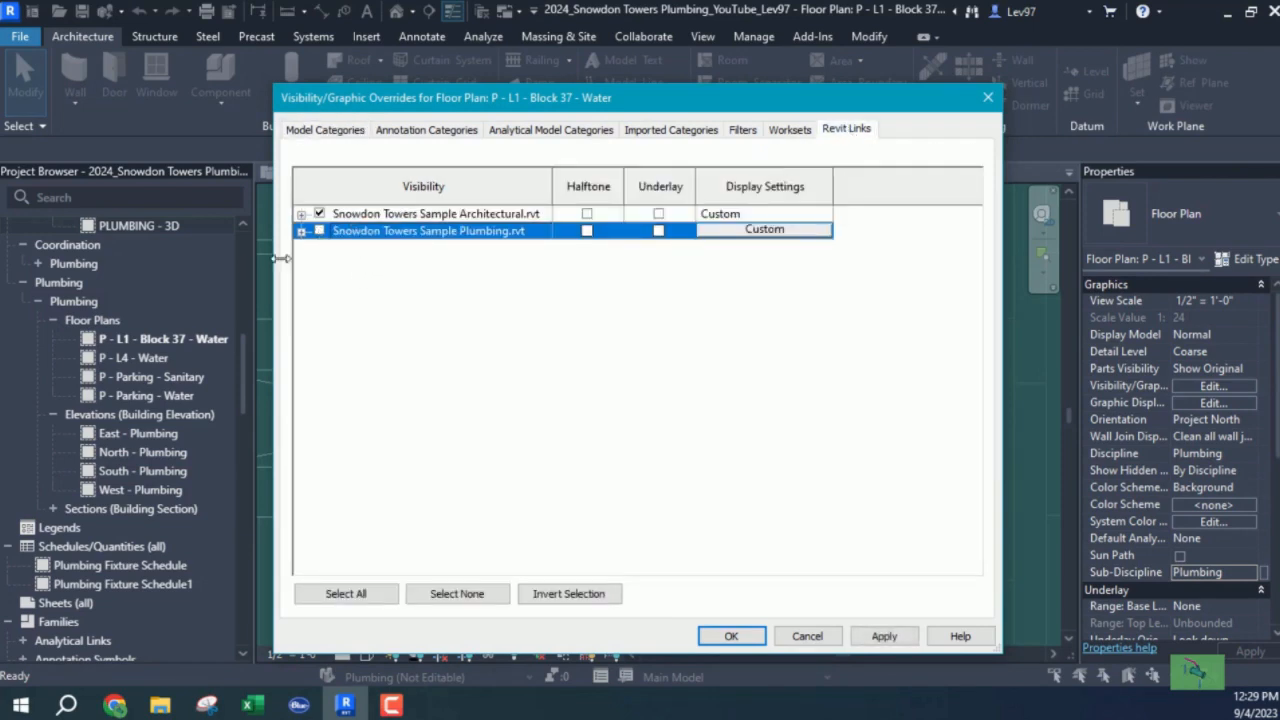
{"action": "left_click", "coordinate": [728, 637]}
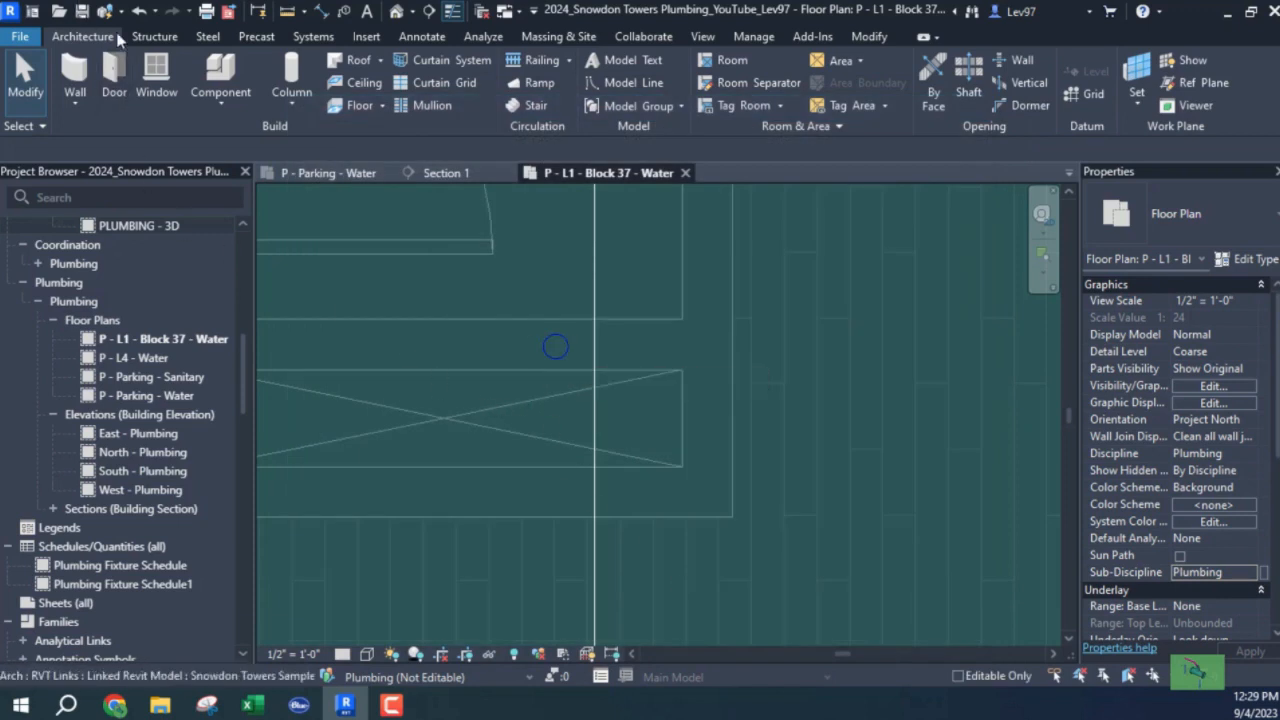
{"action": "left_click", "coordinate": [139, 12]}
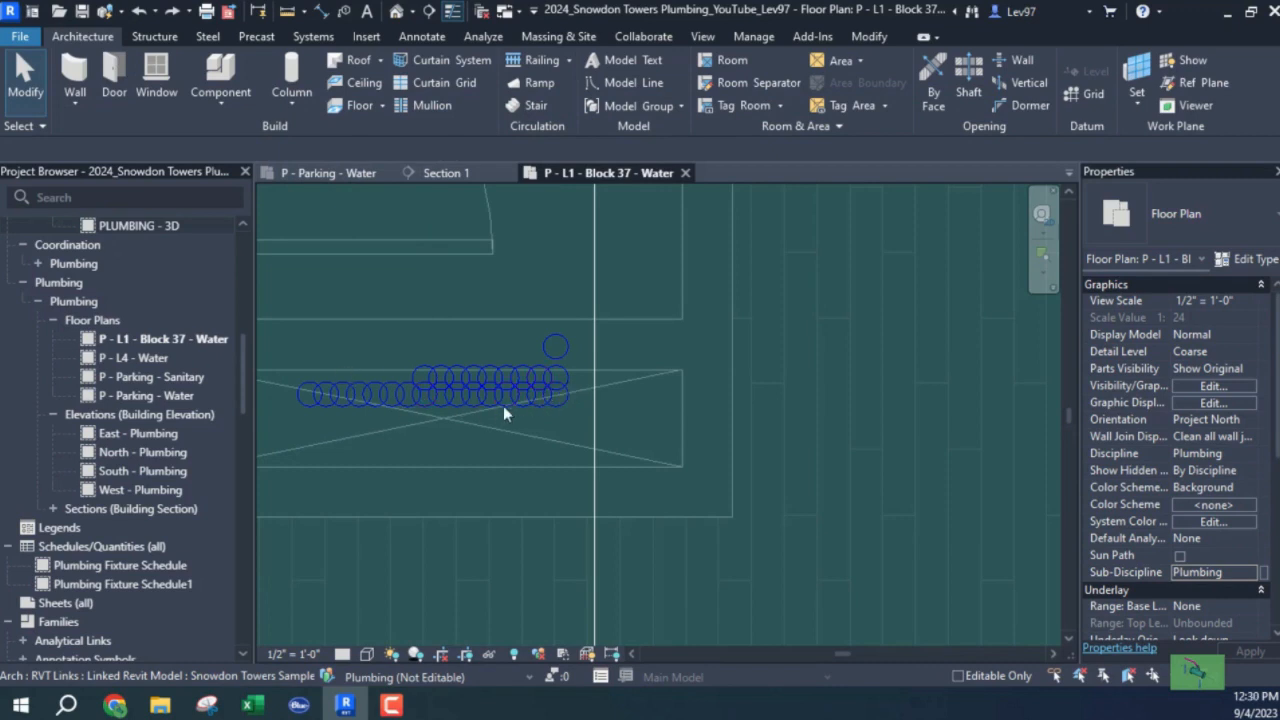
Examine the vertical pipe run in Section 1 from level L2 up to the roof and back down.
{"action": "left_click", "coordinate": [413, 173]}
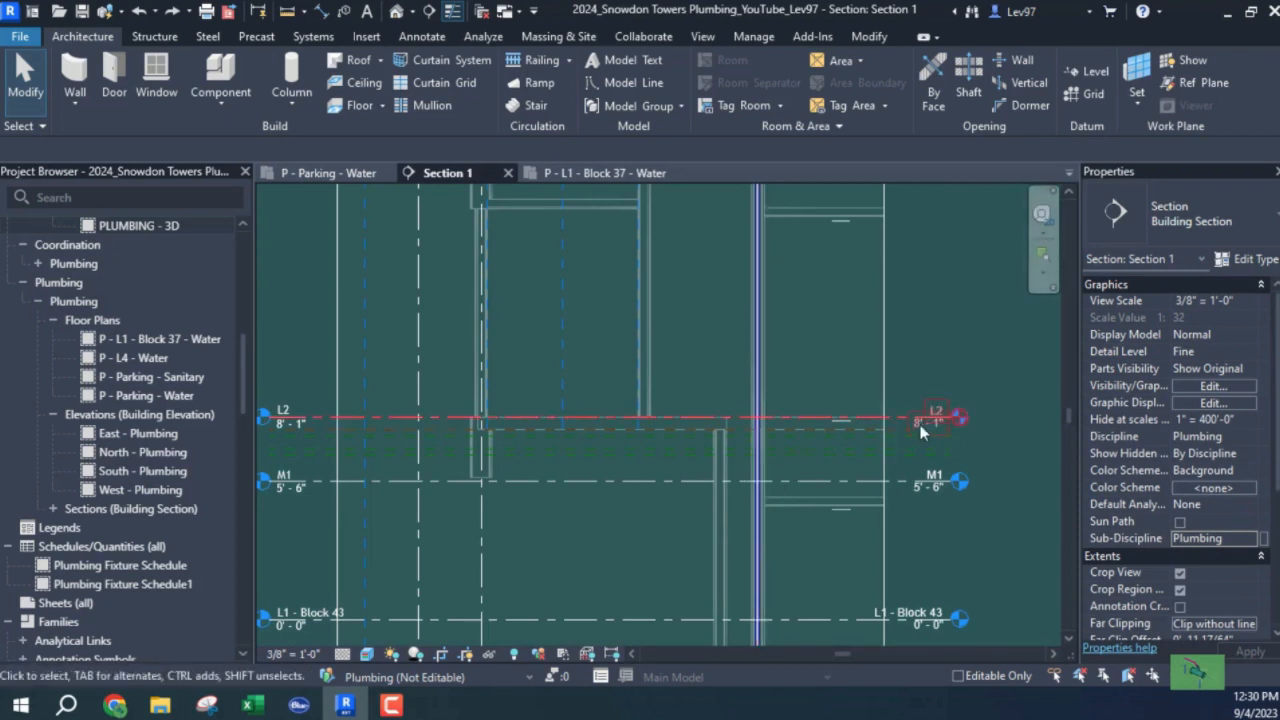
{"action": "middle_click_drag", "start_coordinate": [730, 318], "coordinate": [775, 621]}
{"action": "middle_click_drag", "start_coordinate": [747, 295], "coordinate": [749, 624]}
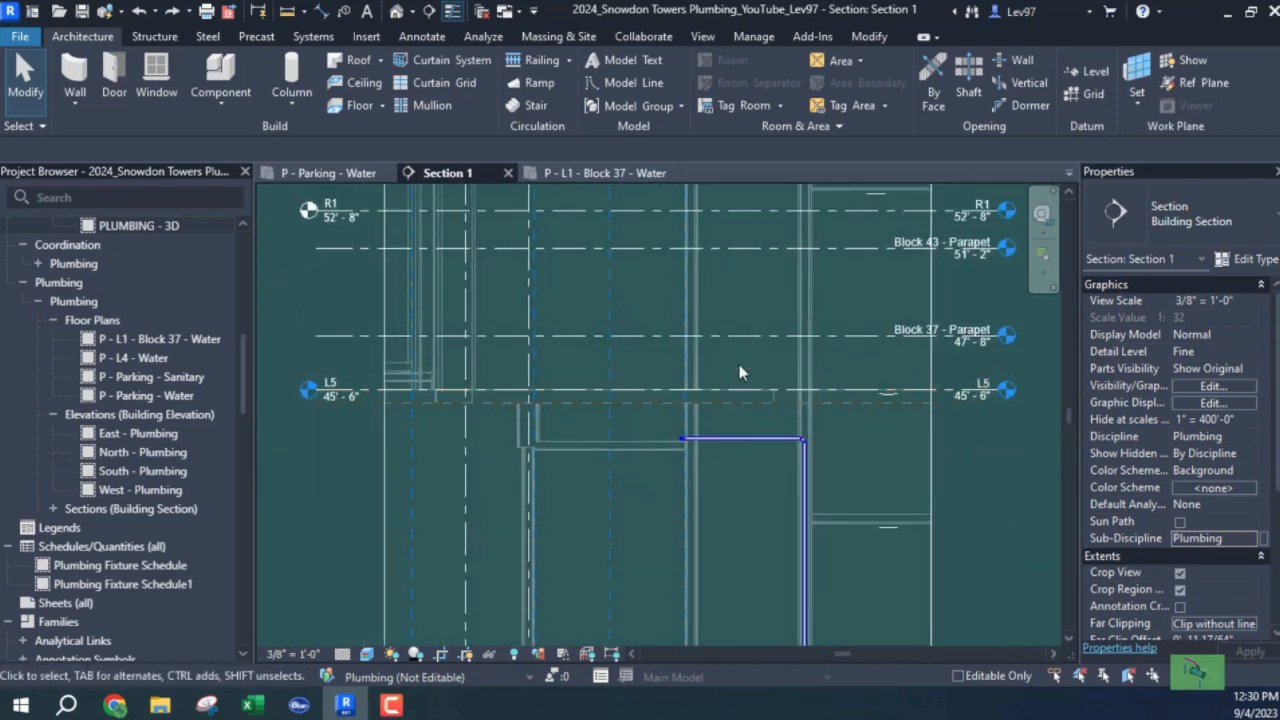
{"action": "middle_click_drag", "start_coordinate": [750, 385], "coordinate": [760, 650]}
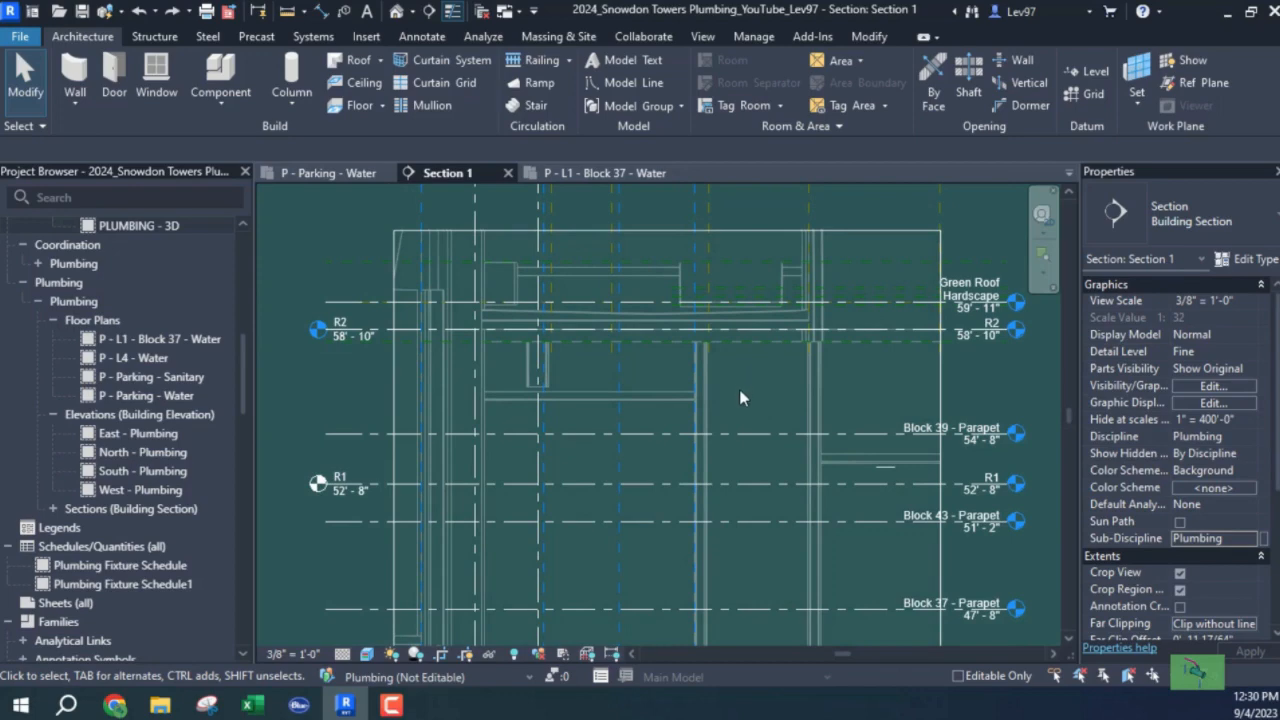
{"action": "middle_click_drag", "start_coordinate": [748, 523], "coordinate": [648, 182]}
{"action": "middle_click_drag", "start_coordinate": [599, 530], "coordinate": [615, 180]}
{"action": "middle_click_drag", "start_coordinate": [656, 499], "coordinate": [626, 203]}
{"action": "middle_click_drag", "start_coordinate": [630, 424], "coordinate": [628, 195]}
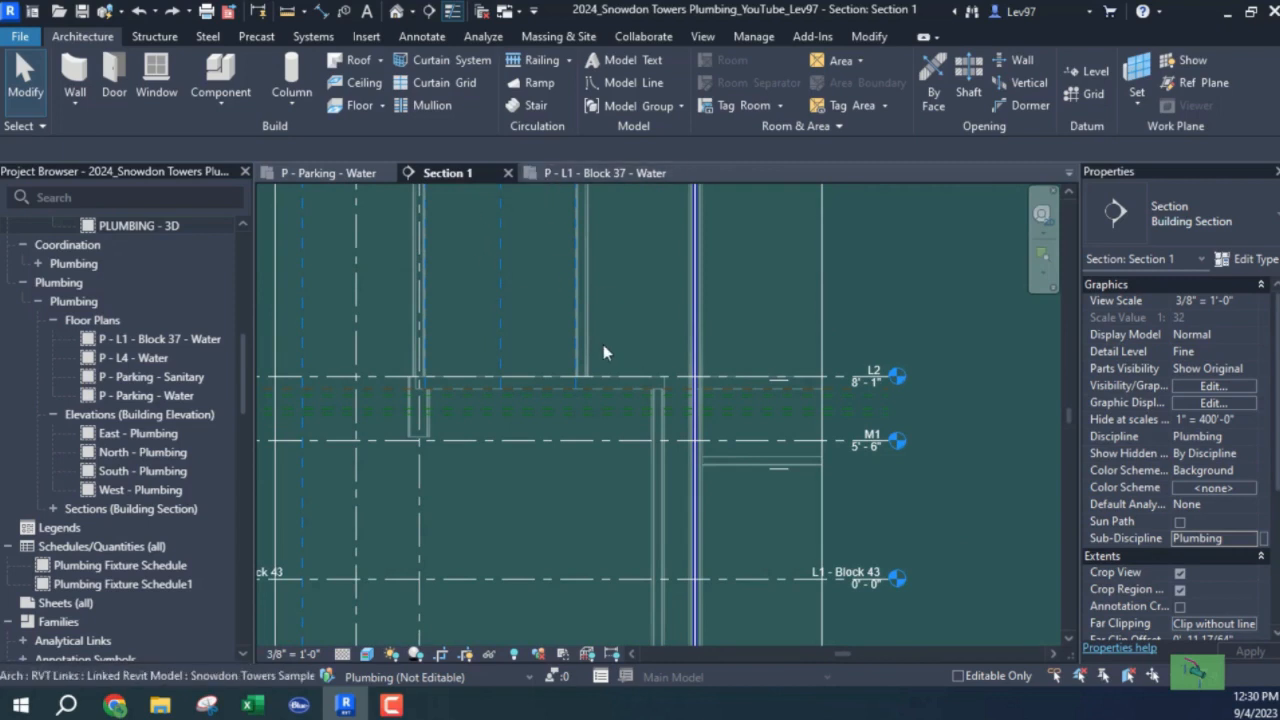
Examine where the Section 1 line cuts relative to the shaft pipes in the Block 37 water plan.
{"action": "left_click", "coordinate": [589, 171]}
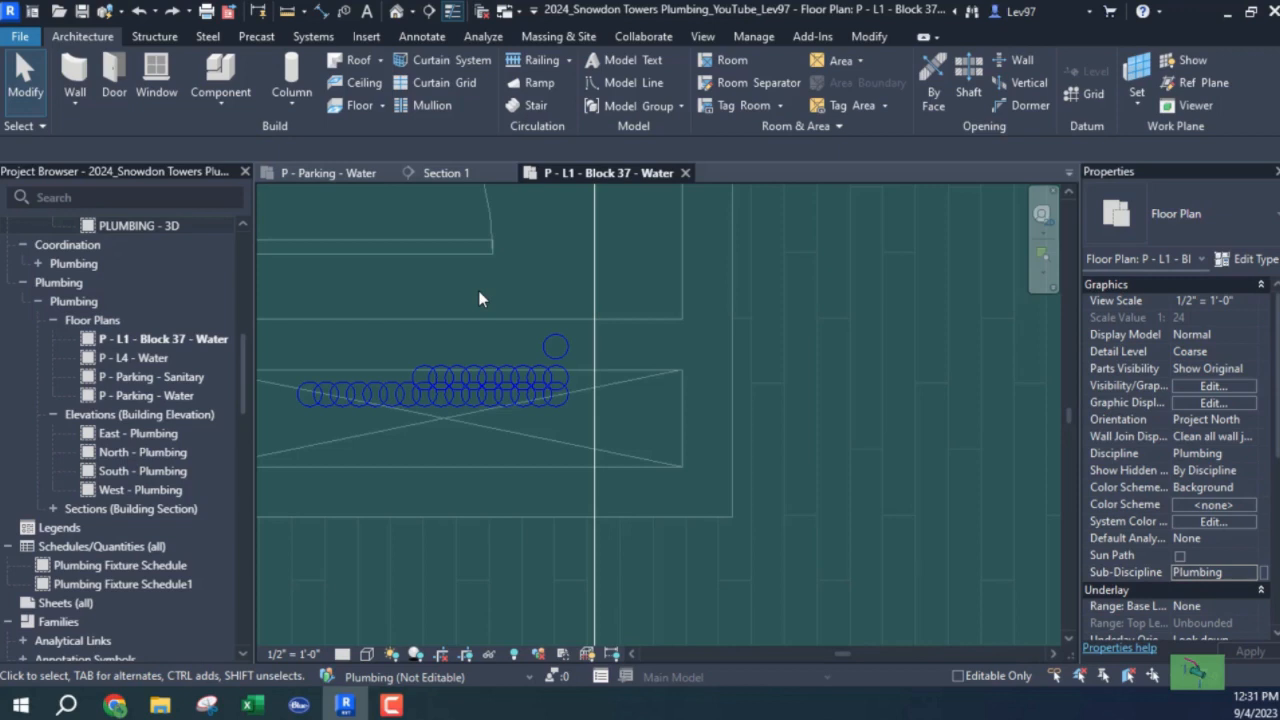
{"action": "left_click", "coordinate": [596, 306]}
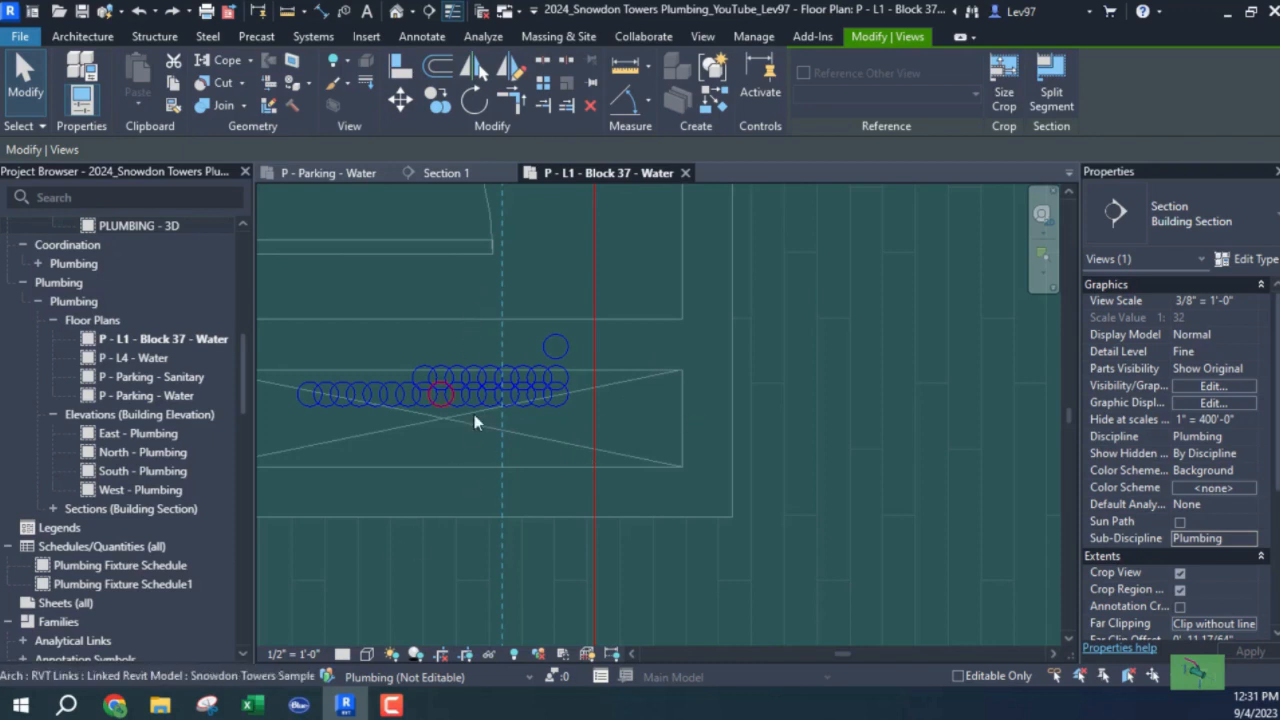
{"action": "scroll", "coordinate": [412, 410], "scroll_direction": "down", "scroll_amount": 3}
{"action": "scroll", "coordinate": [412, 418], "scroll_direction": "down", "scroll_amount": 2}
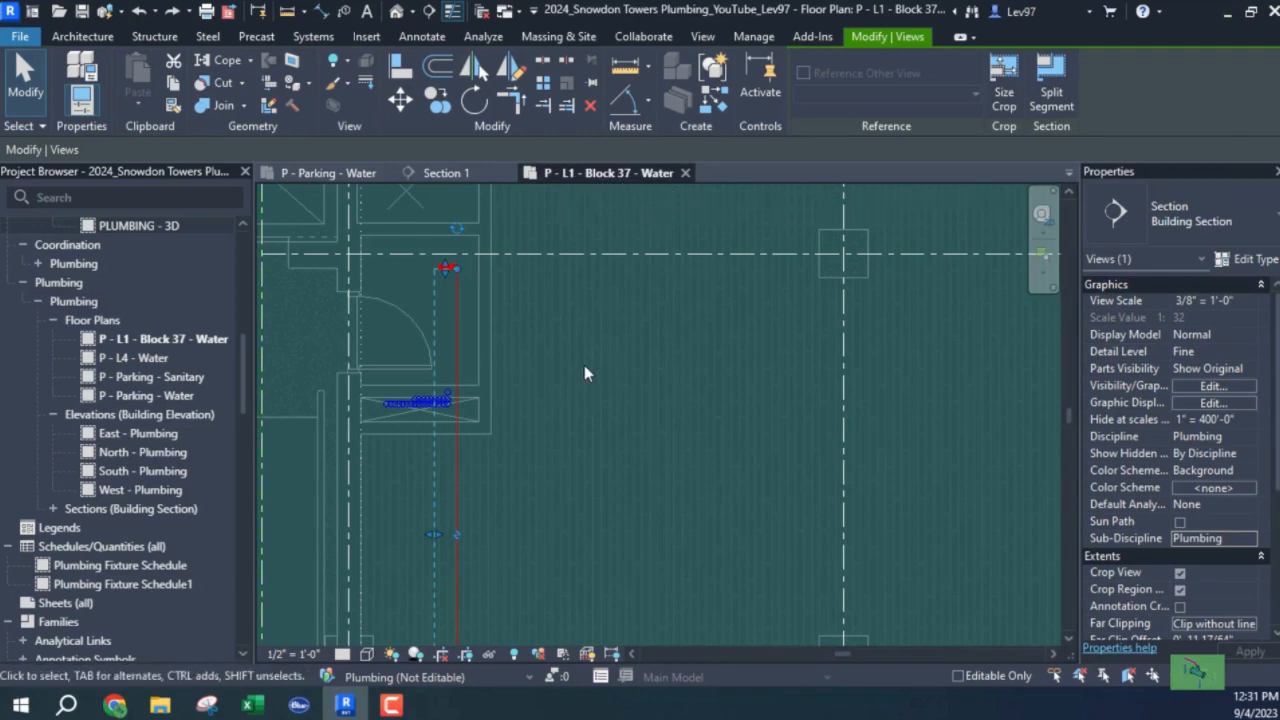
{"action": "scroll", "coordinate": [582, 369], "scroll_direction": "down", "scroll_amount": 2}
{"action": "scroll", "coordinate": [531, 375], "scroll_direction": "up", "scroll_amount": 4}
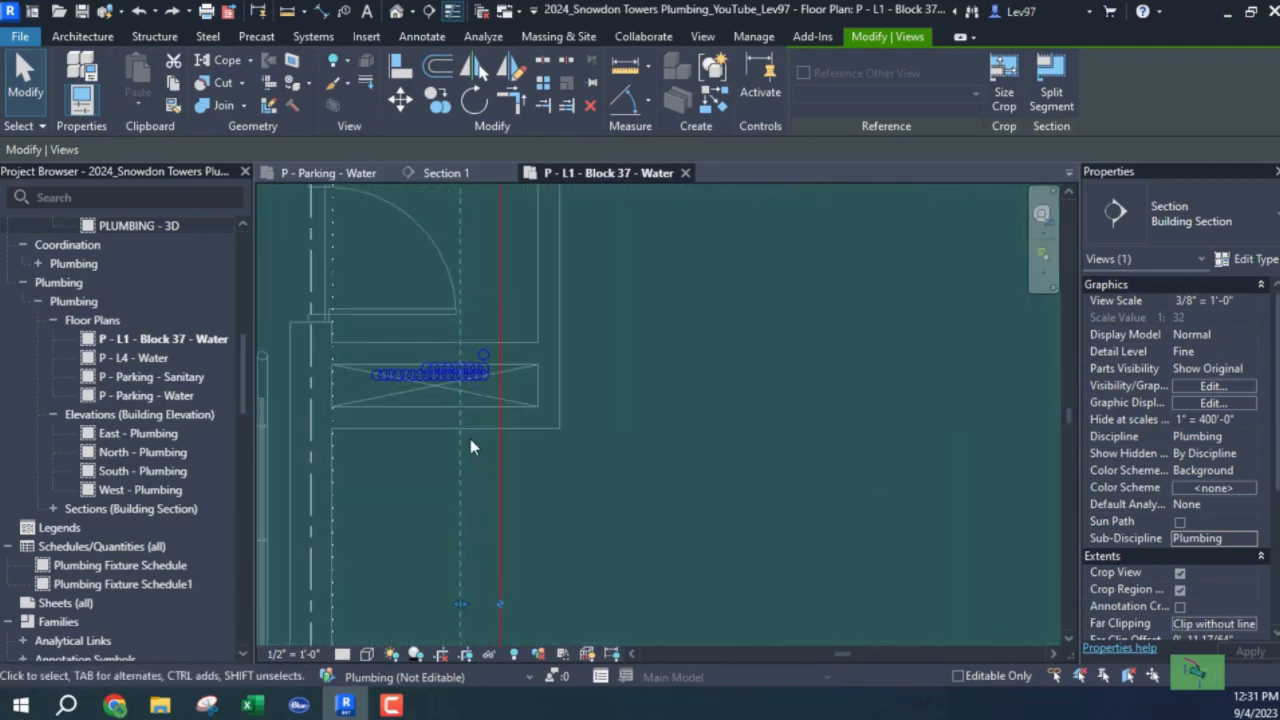
{"action": "scroll", "coordinate": [495, 345], "scroll_direction": "up", "scroll_amount": 2}
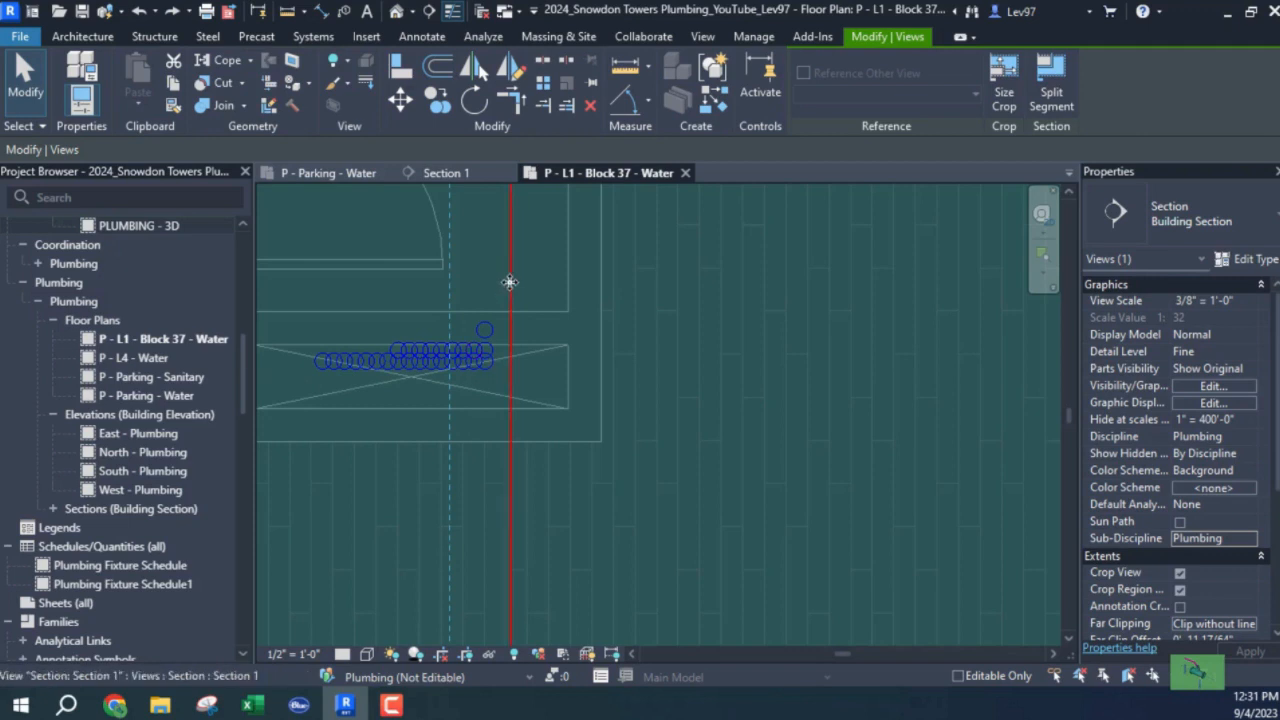
Turn on the visibility of the Snowdon Towers Sample Plumbing.rvt link in Section 1.
{"action": "left_click", "coordinate": [456, 173]}
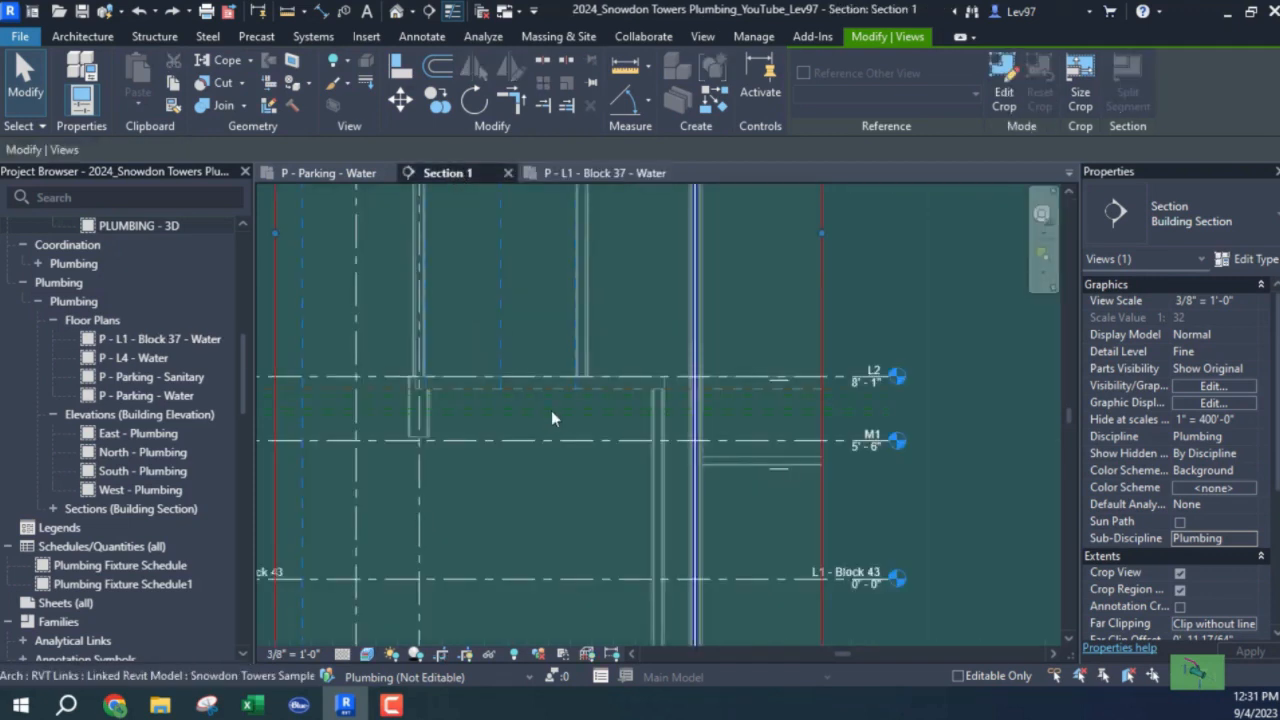
{"action": "middle_click_drag", "start_coordinate": [581, 477], "coordinate": [510, 528]}
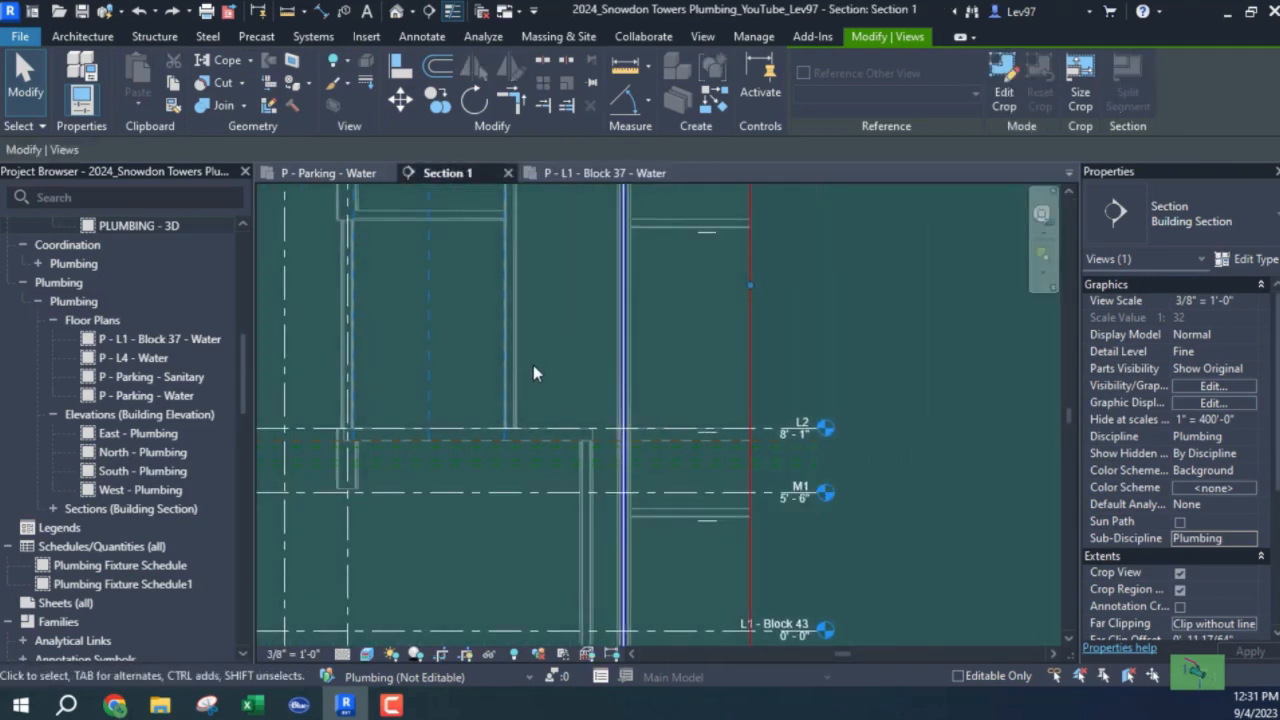
{"action": "key", "text": "v"}
{"action": "key", "text": "g"}
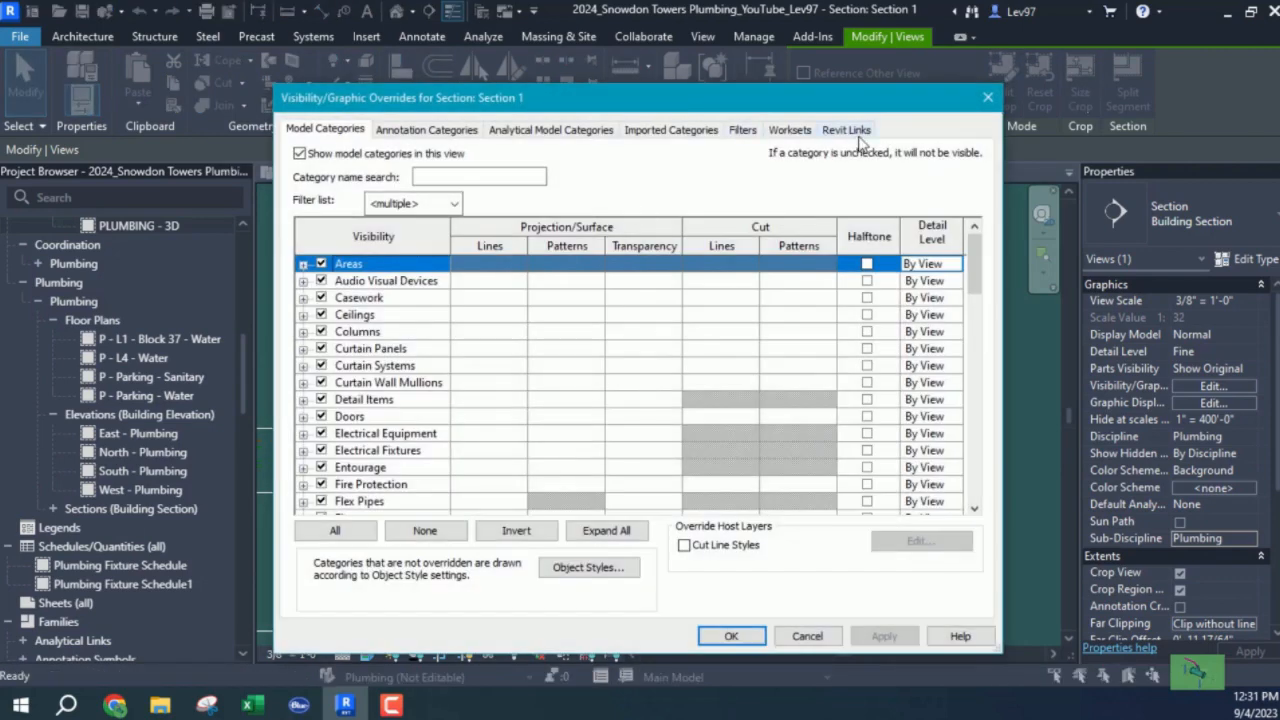
{"action": "left_click", "coordinate": [848, 130]}
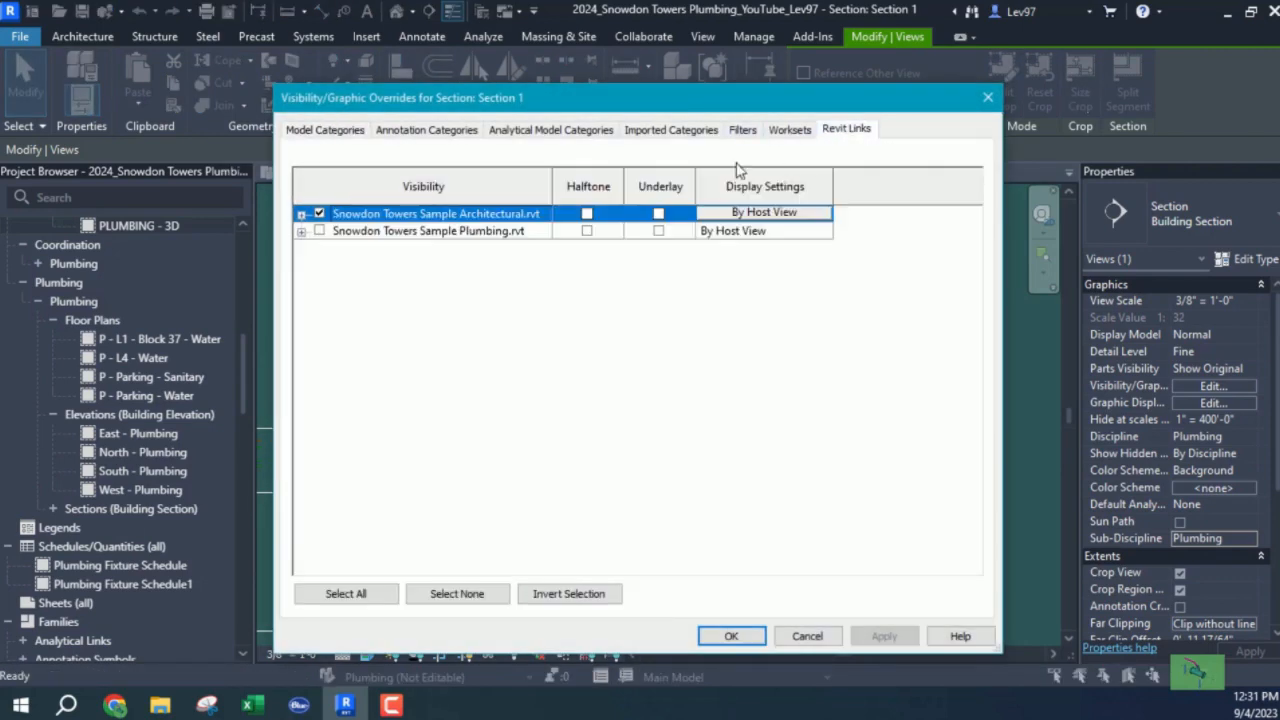
{"action": "left_click", "coordinate": [319, 231]}
{"action": "left_click", "coordinate": [731, 636]}
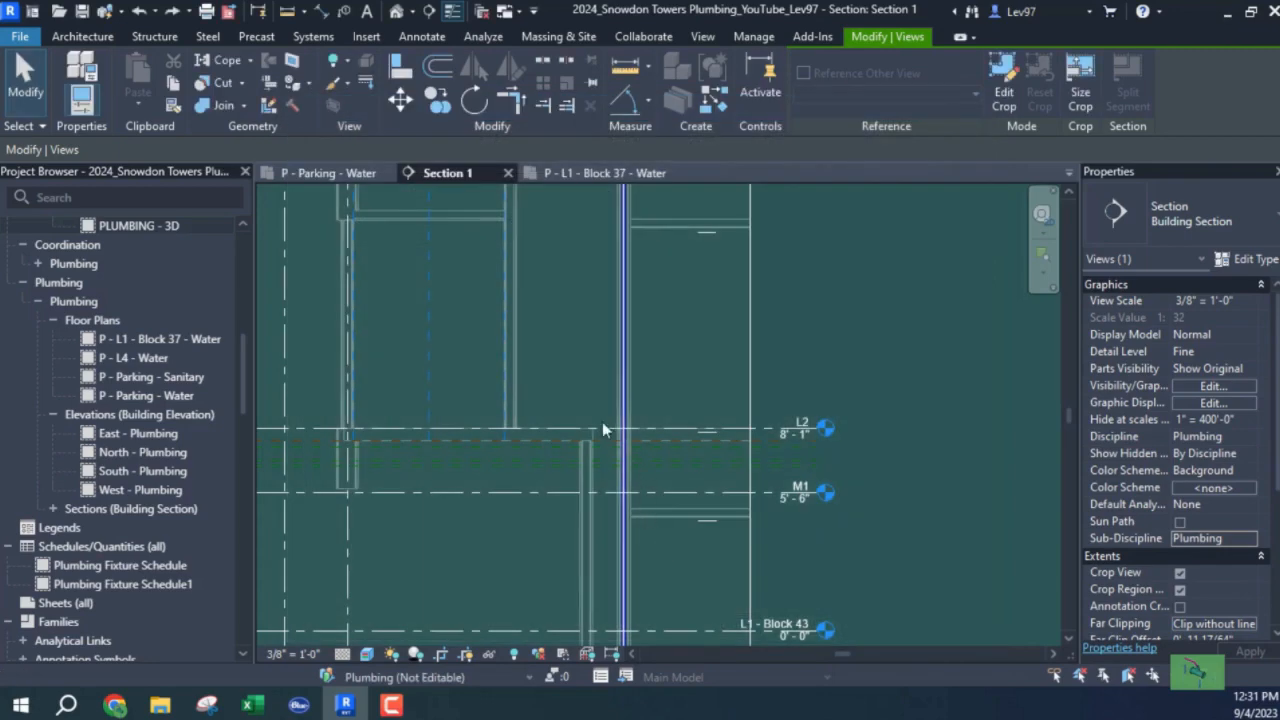
Follow the riser pipes in Section 1 up to the roof and back down to level L1 - Block 35.
{"action": "middle_click_drag", "start_coordinate": [577, 381], "coordinate": [652, 701]}
{"action": "middle_click_drag", "start_coordinate": [614, 330], "coordinate": [614, 704]}
{"action": "middle_click_drag", "start_coordinate": [641, 424], "coordinate": [663, 719]}
{"action": "middle_click_drag", "start_coordinate": [654, 403], "coordinate": [652, 629]}
{"action": "scroll", "coordinate": [672, 471], "scroll_direction": "up", "scroll_amount": 2}
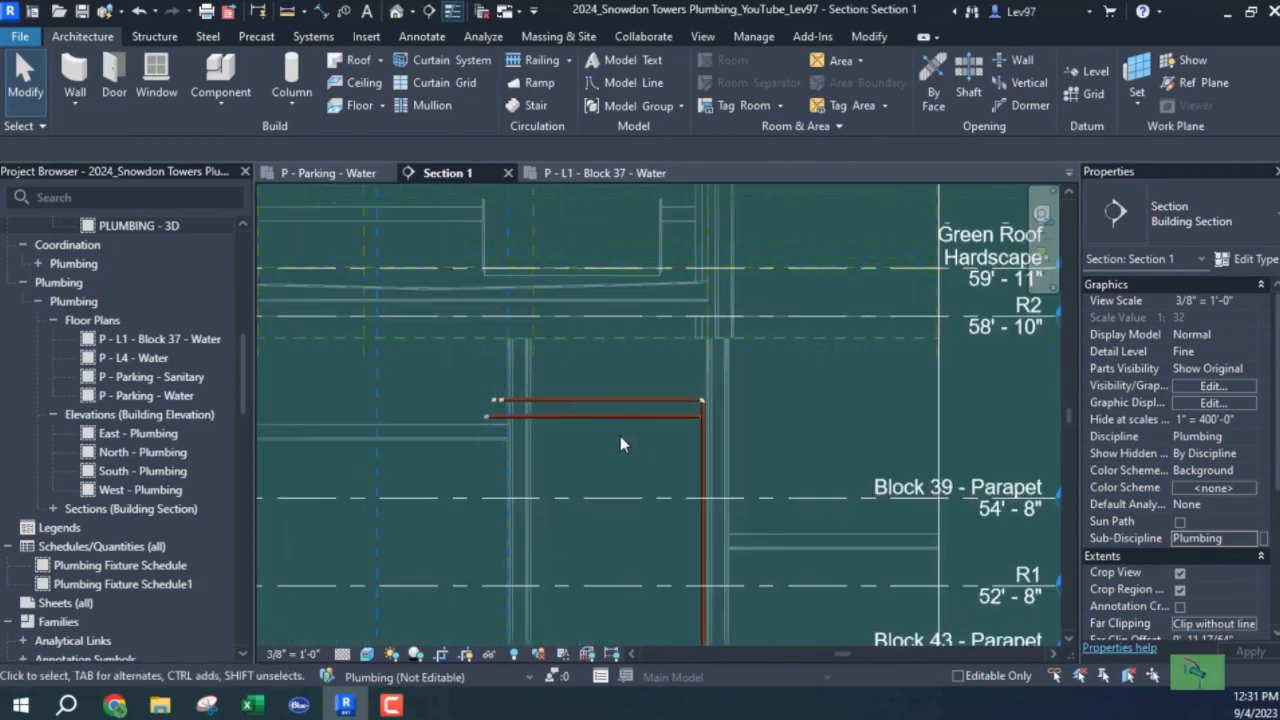
{"action": "scroll", "coordinate": [664, 537], "scroll_direction": "down", "scroll_amount": 6}
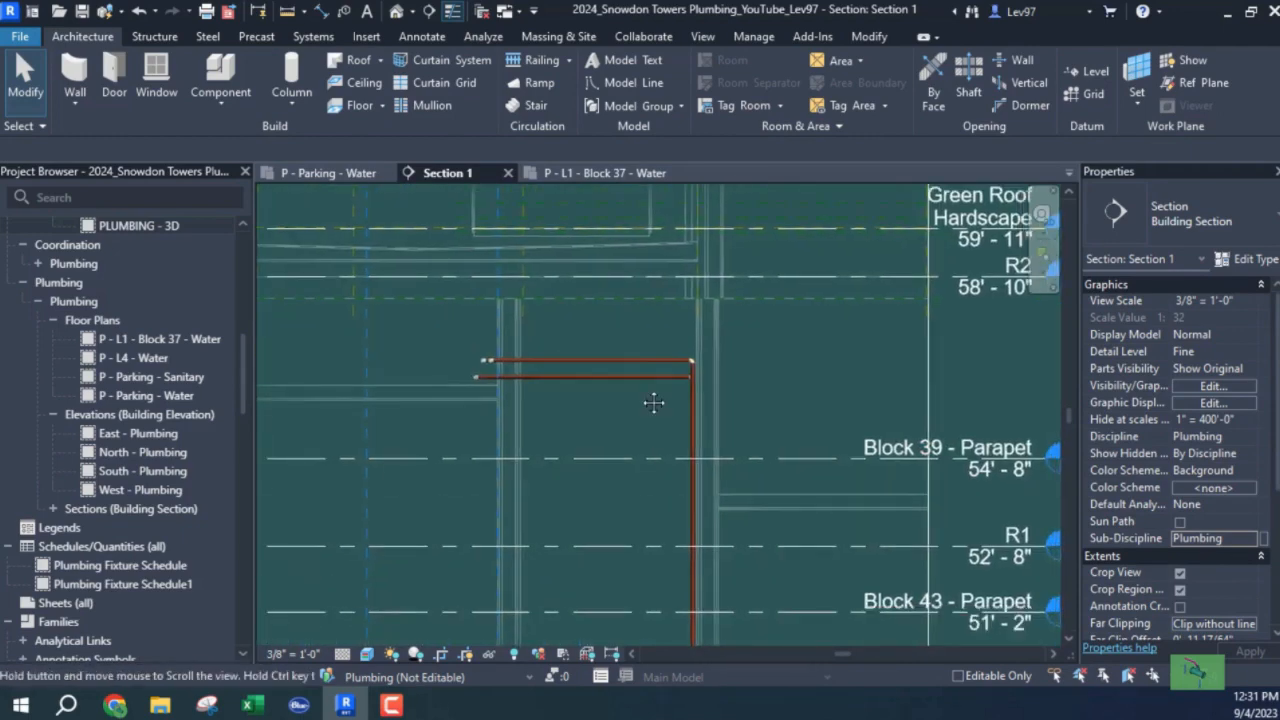
{"action": "middle_click_drag", "start_coordinate": [589, 427], "coordinate": [581, 236]}
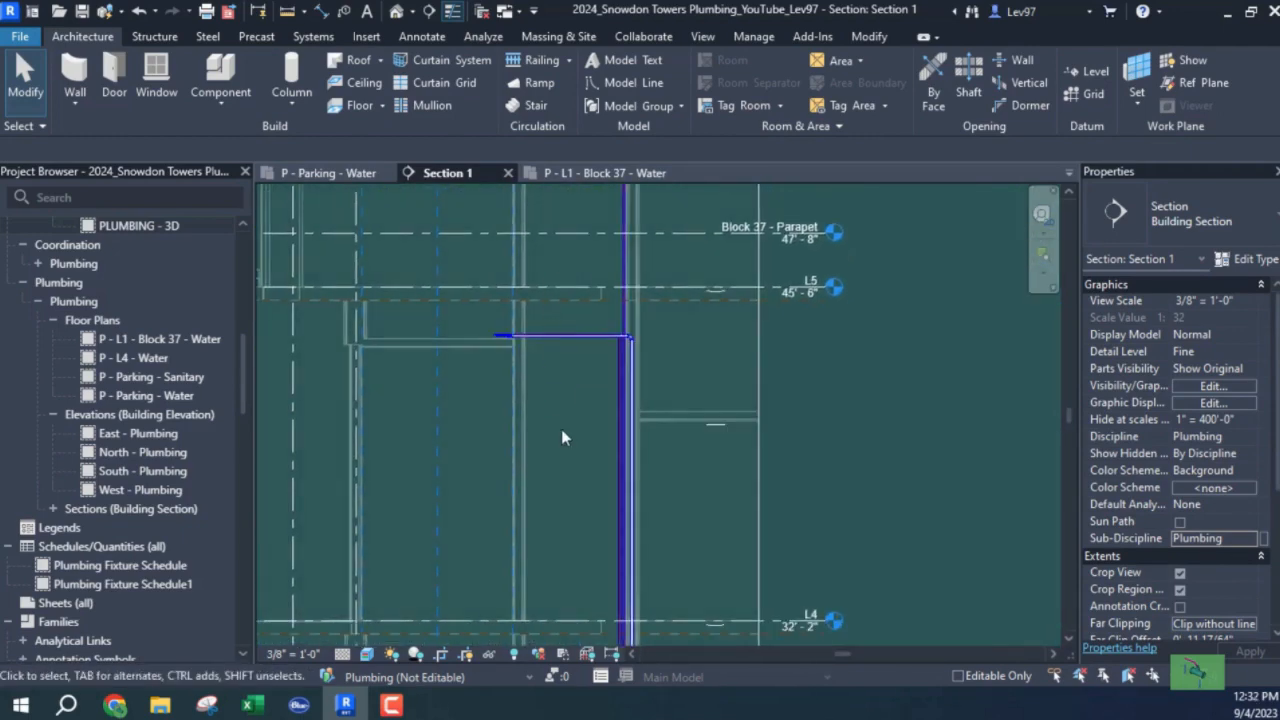
{"action": "middle_click_drag", "start_coordinate": [586, 507], "coordinate": [500, 468]}
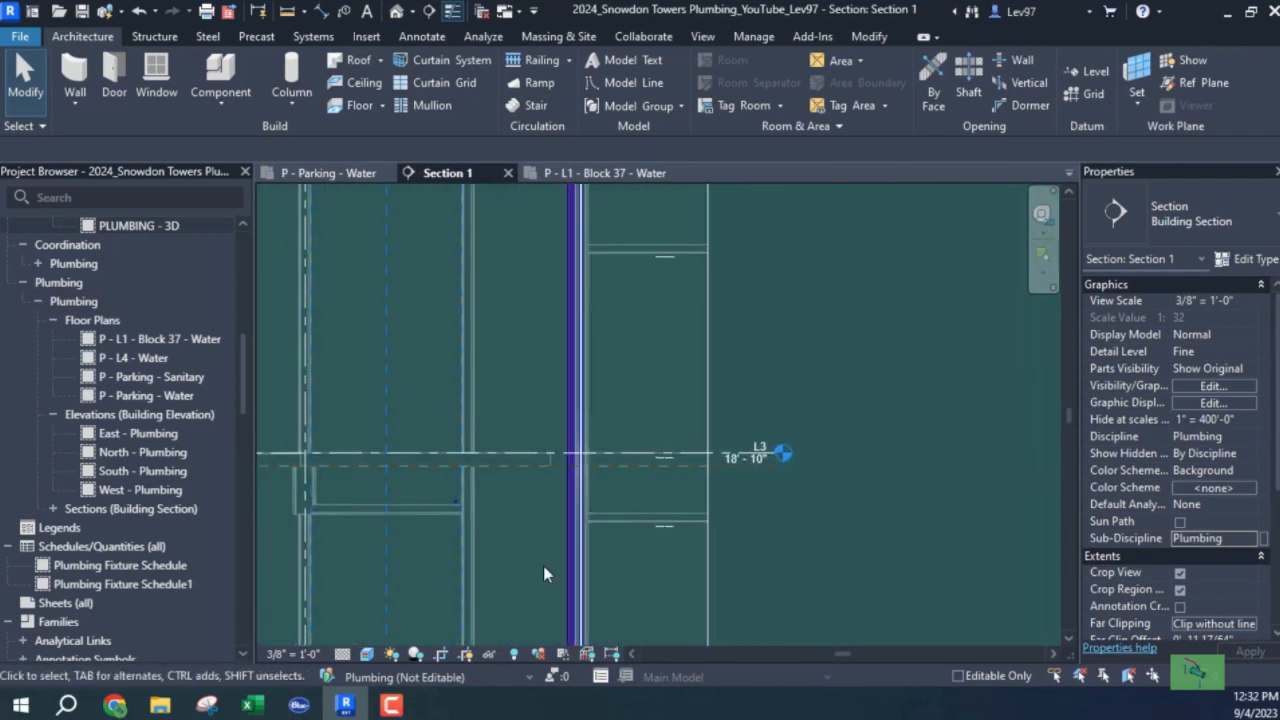
{"action": "middle_click_drag", "start_coordinate": [533, 563], "coordinate": [543, 309]}
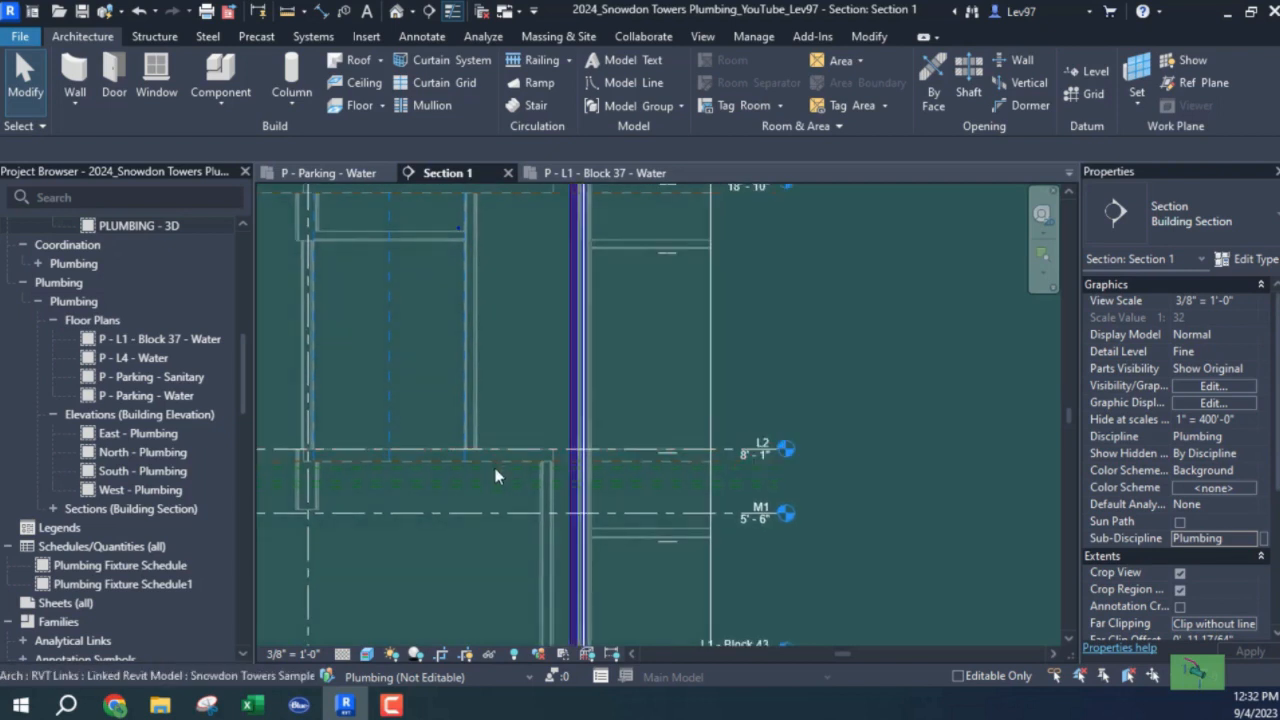
{"action": "middle_click_drag", "start_coordinate": [500, 478], "coordinate": [509, 262]}
{"action": "middle_click_drag", "start_coordinate": [518, 578], "coordinate": [489, 495]}
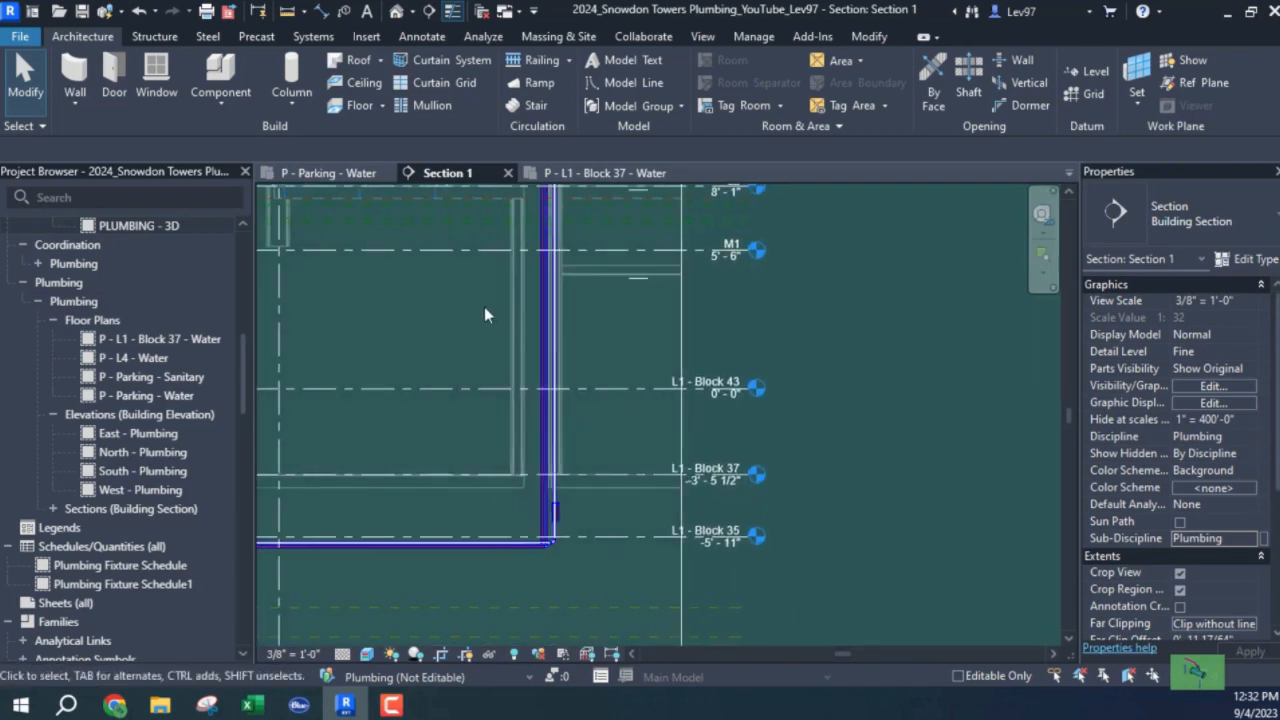
Trace the risers in Section 1 back up to the horizontal branch between levels L4 and L5.
{"action": "middle_click_drag", "start_coordinate": [510, 326], "coordinate": [490, 497]}
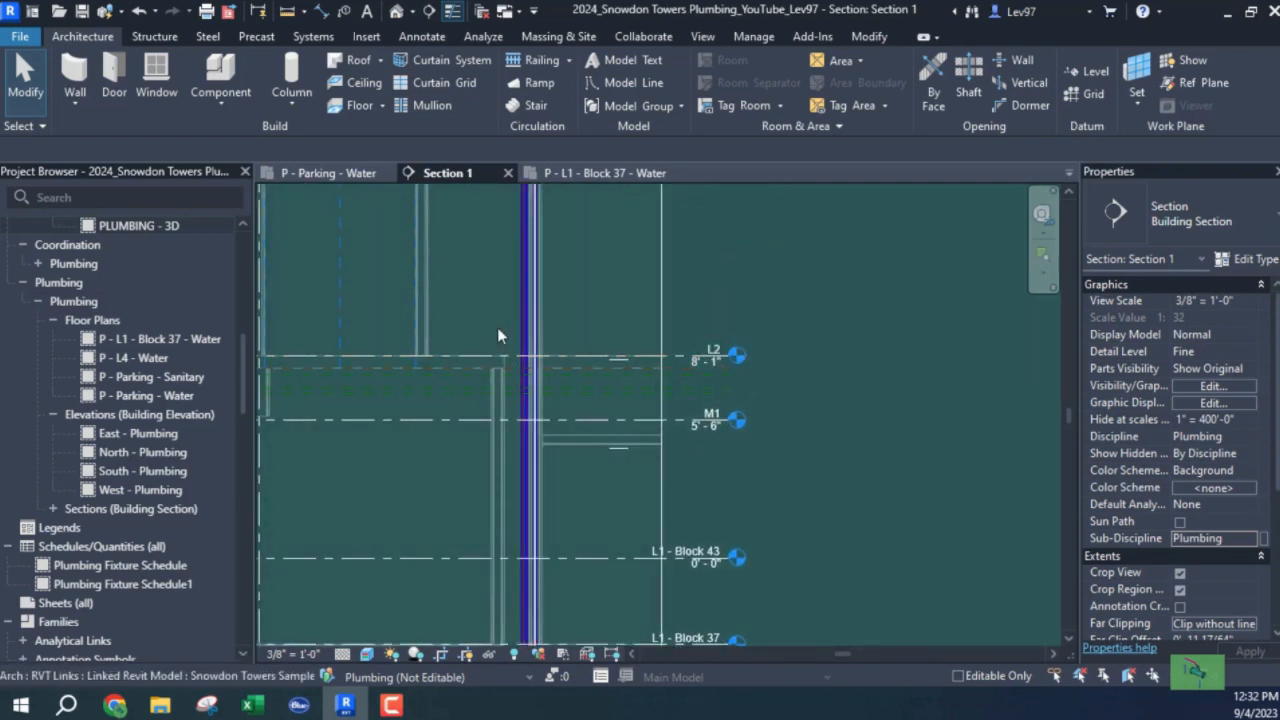
{"action": "middle_click_drag", "start_coordinate": [499, 330], "coordinate": [525, 640]}
{"action": "middle_click_drag", "start_coordinate": [526, 391], "coordinate": [576, 702]}
{"action": "middle_click_drag", "start_coordinate": [563, 370], "coordinate": [612, 639]}
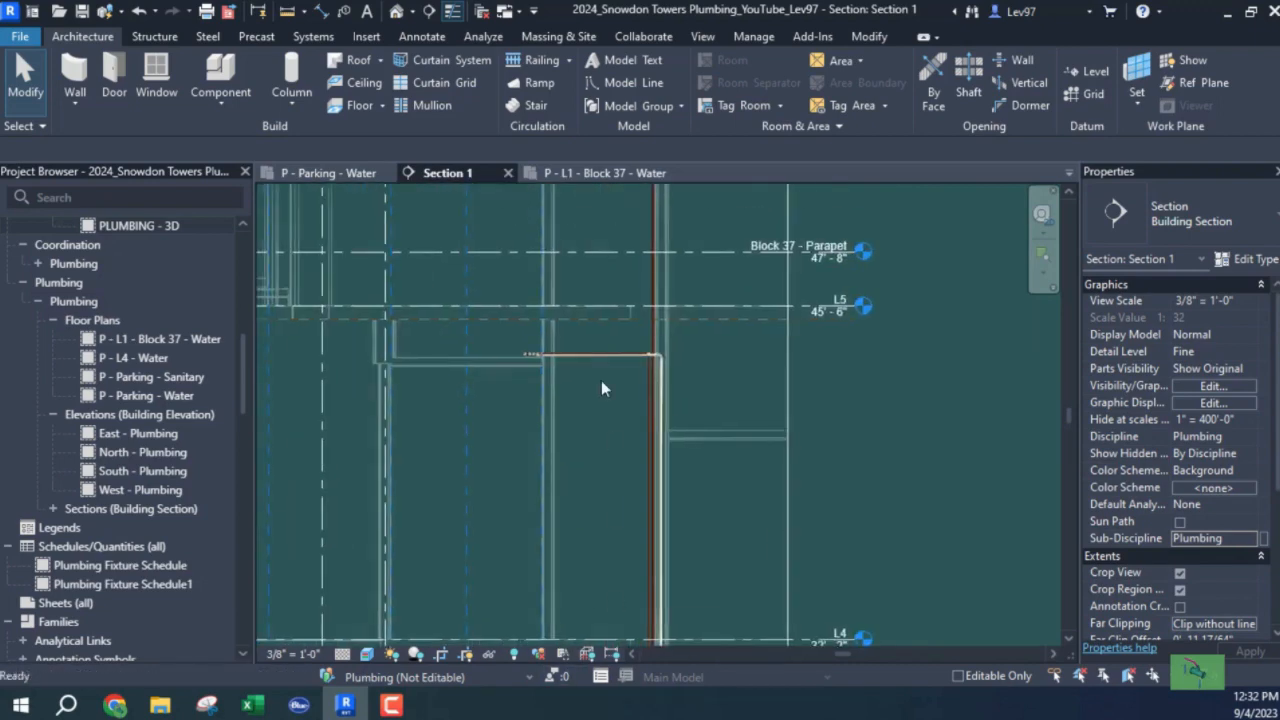
{"action": "middle_click_drag", "start_coordinate": [620, 400], "coordinate": [630, 532]}
{"action": "scroll", "coordinate": [688, 480], "scroll_direction": "up", "scroll_amount": 3}
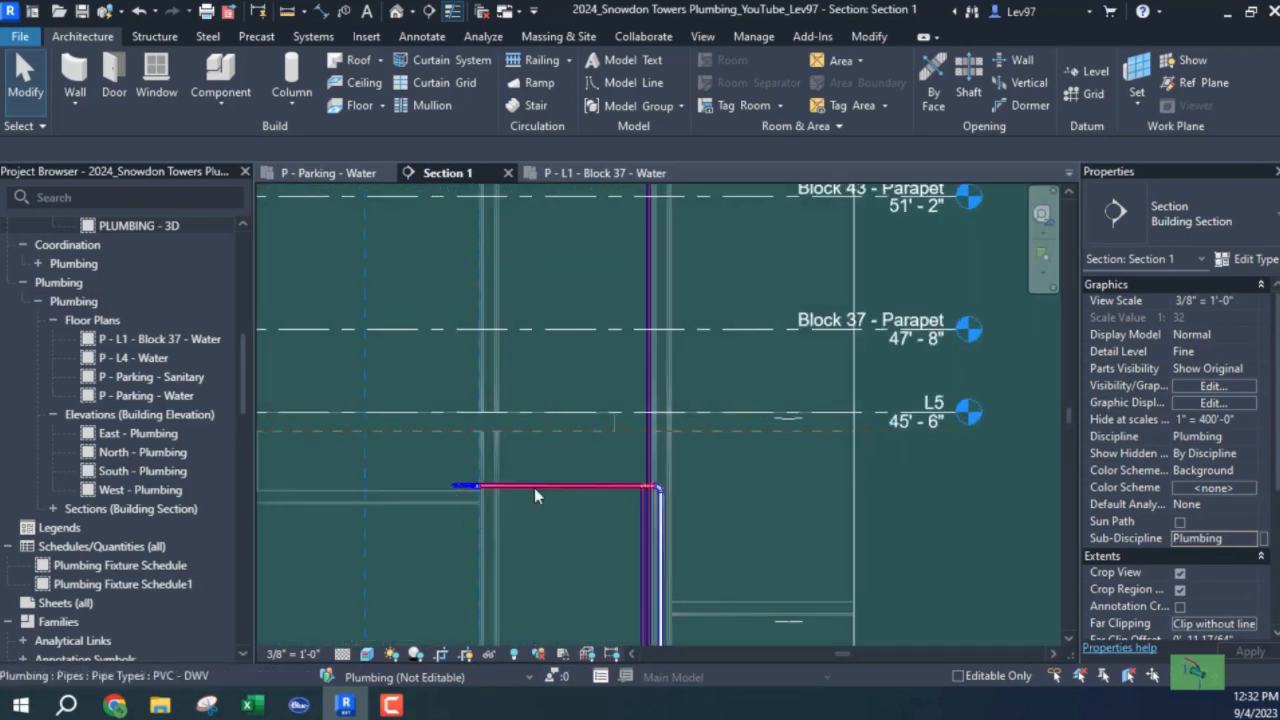
{"action": "middle_click_drag", "start_coordinate": [790, 550], "coordinate": [711, 250]}
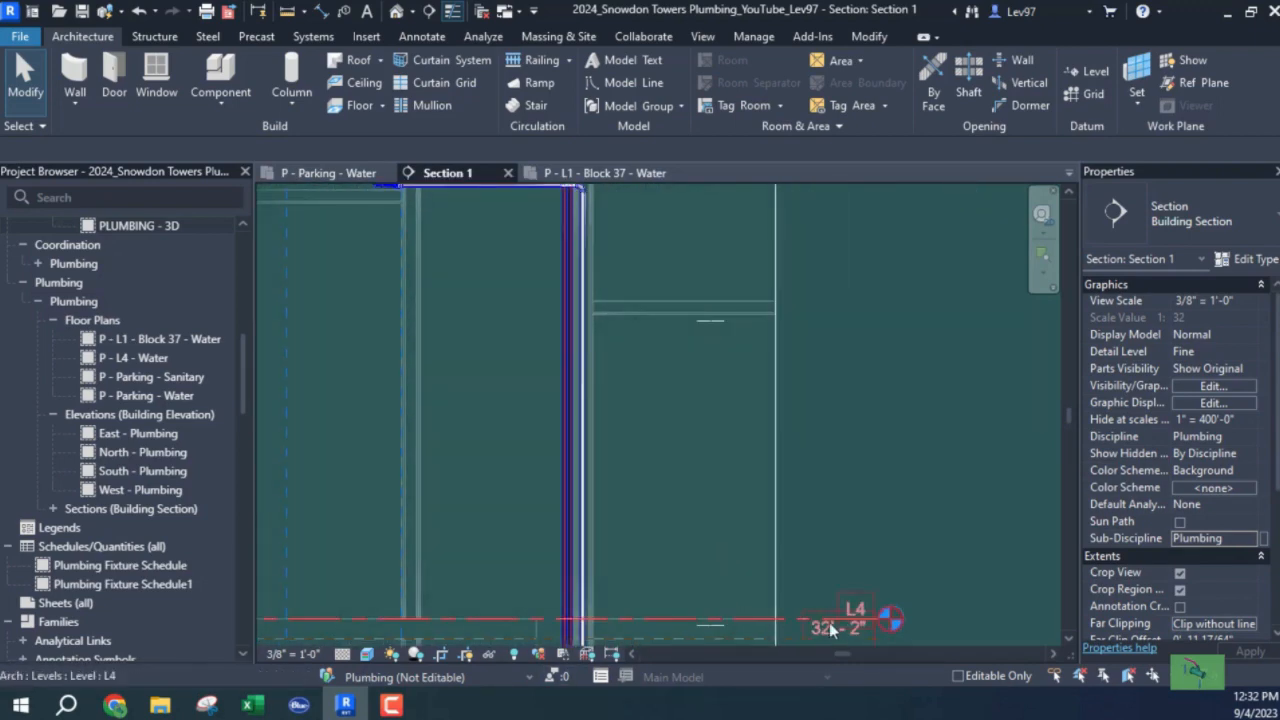
{"action": "middle_click_drag", "start_coordinate": [542, 386], "coordinate": [652, 581]}
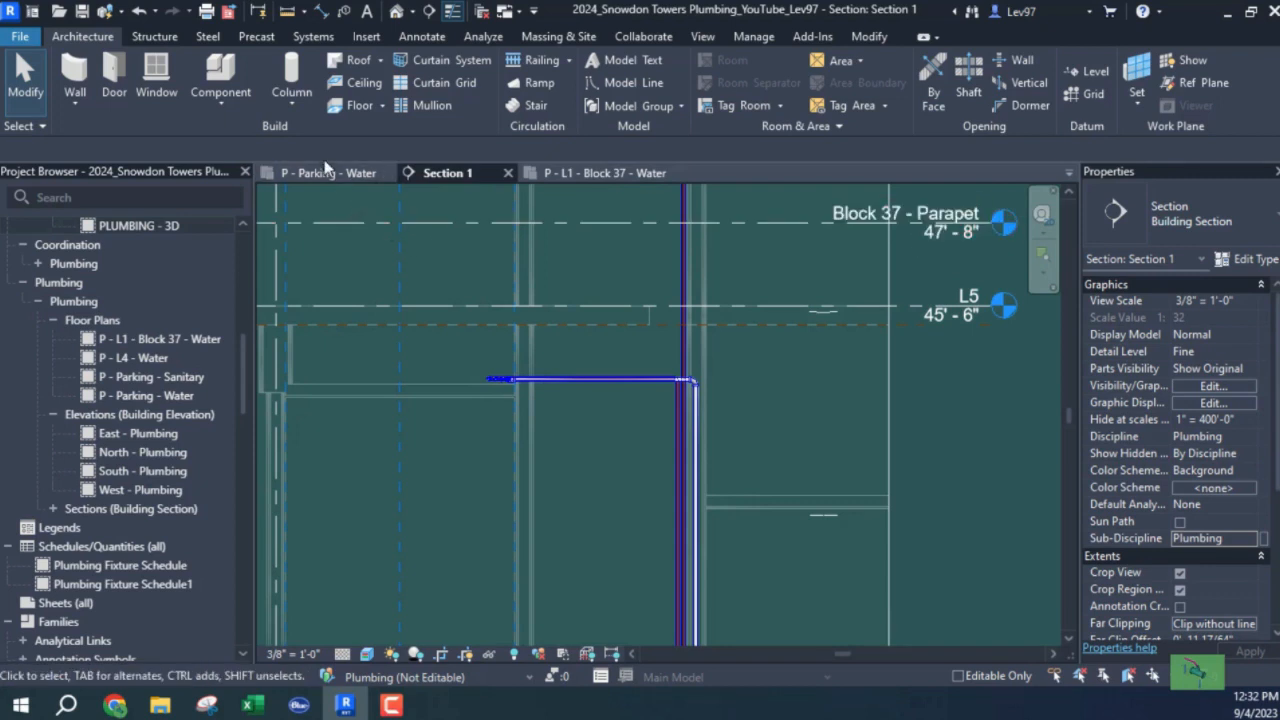
Close the P - Parking - Water view and open the P - L4 - Water floor plan.
{"action": "left_click", "coordinate": [384, 172]}
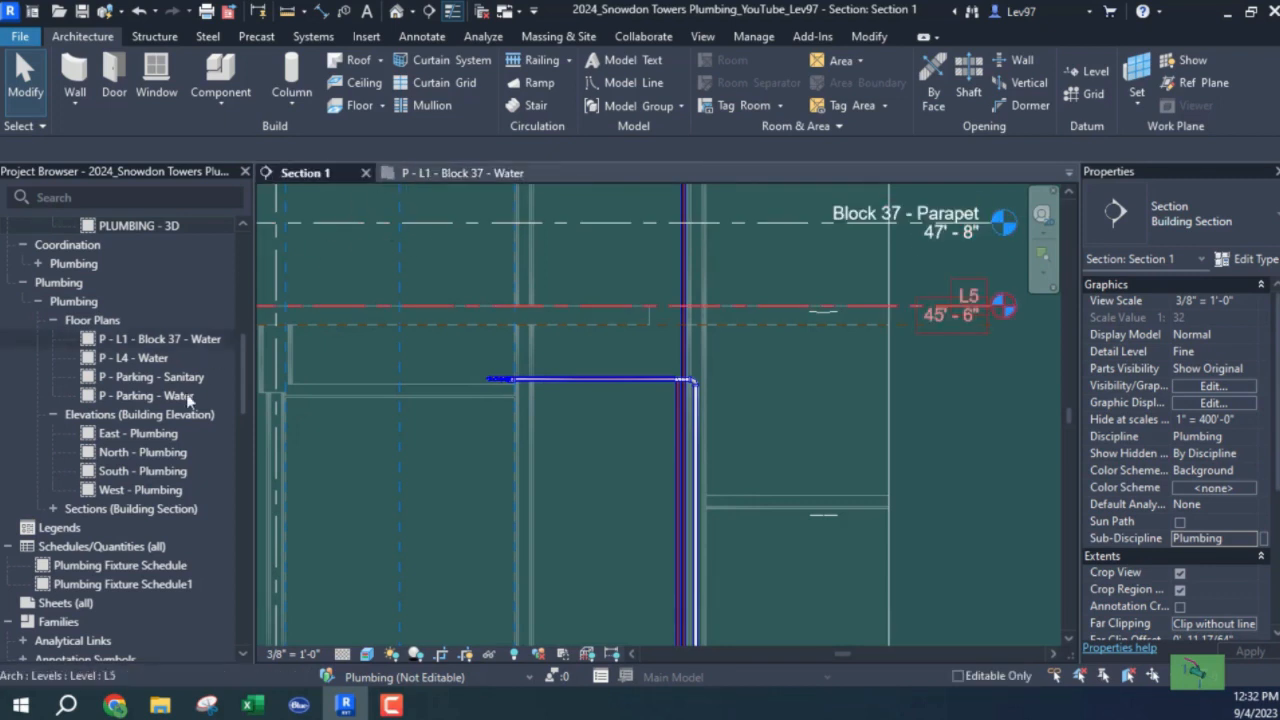
{"action": "scroll", "coordinate": [113, 429], "scroll_direction": "down", "scroll_amount": 3}
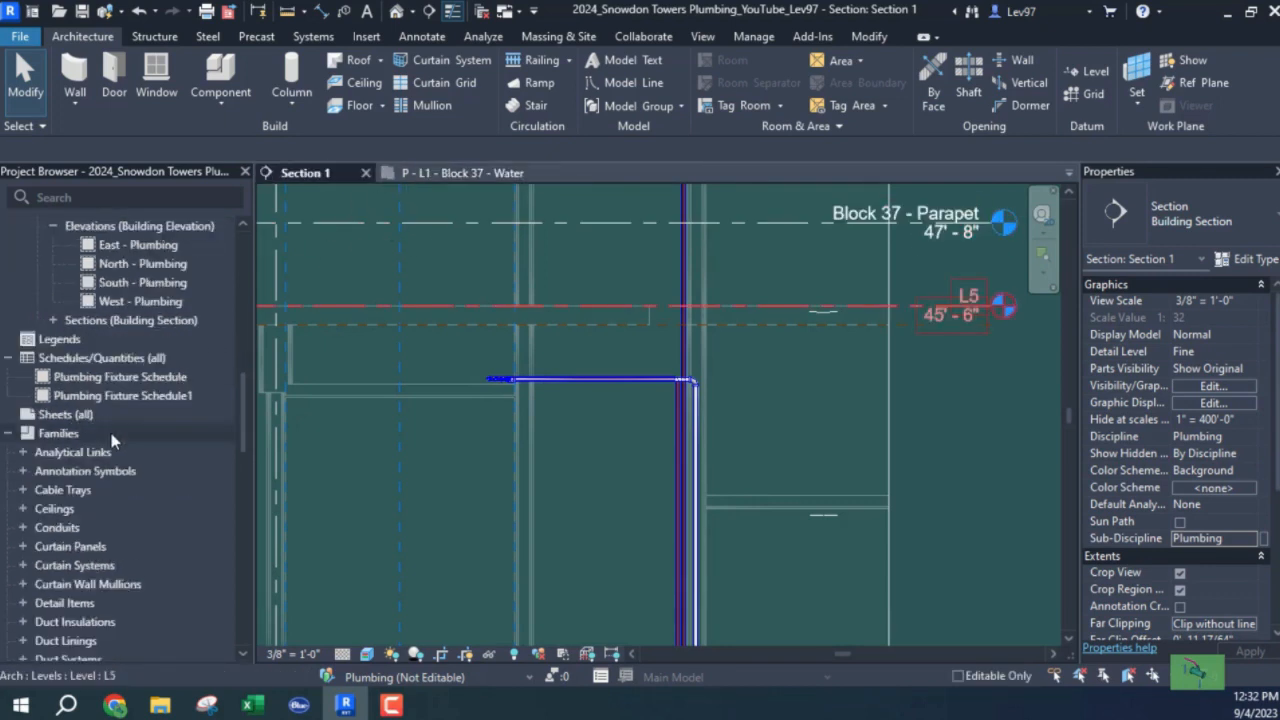
{"action": "scroll", "coordinate": [112, 430], "scroll_direction": "up", "scroll_amount": 6}
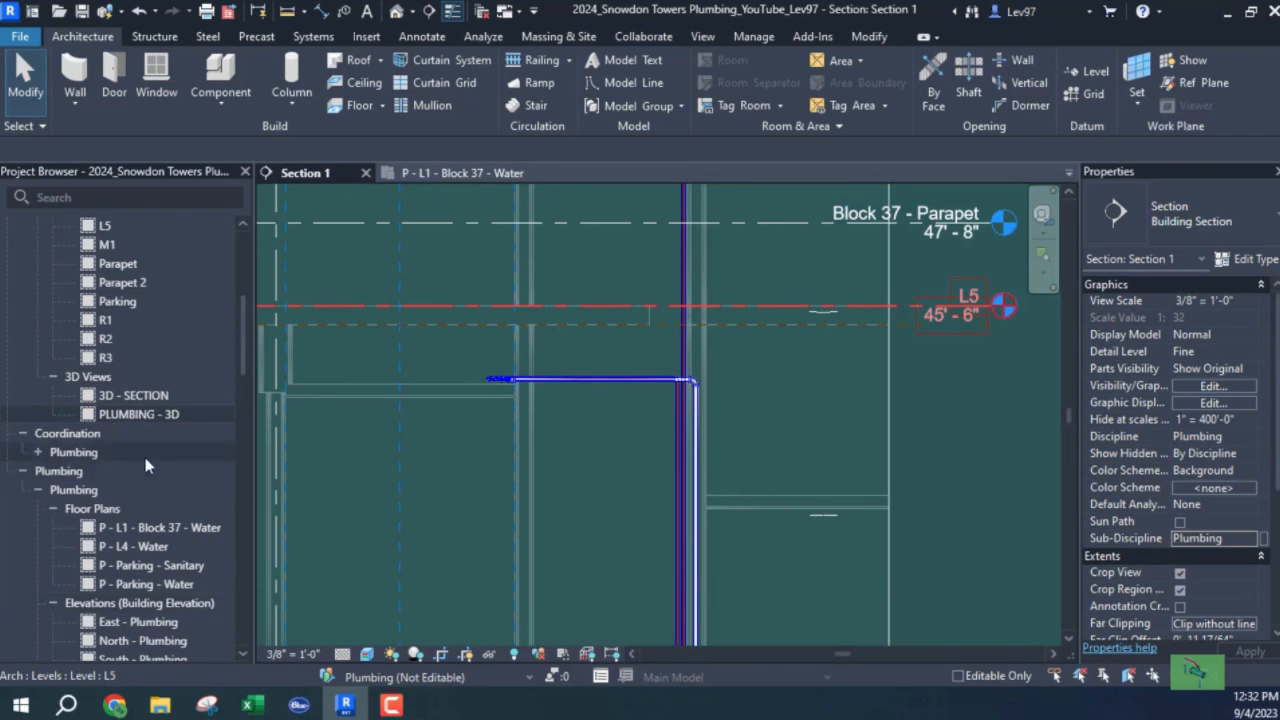
{"action": "double_click", "coordinate": [38, 456]}
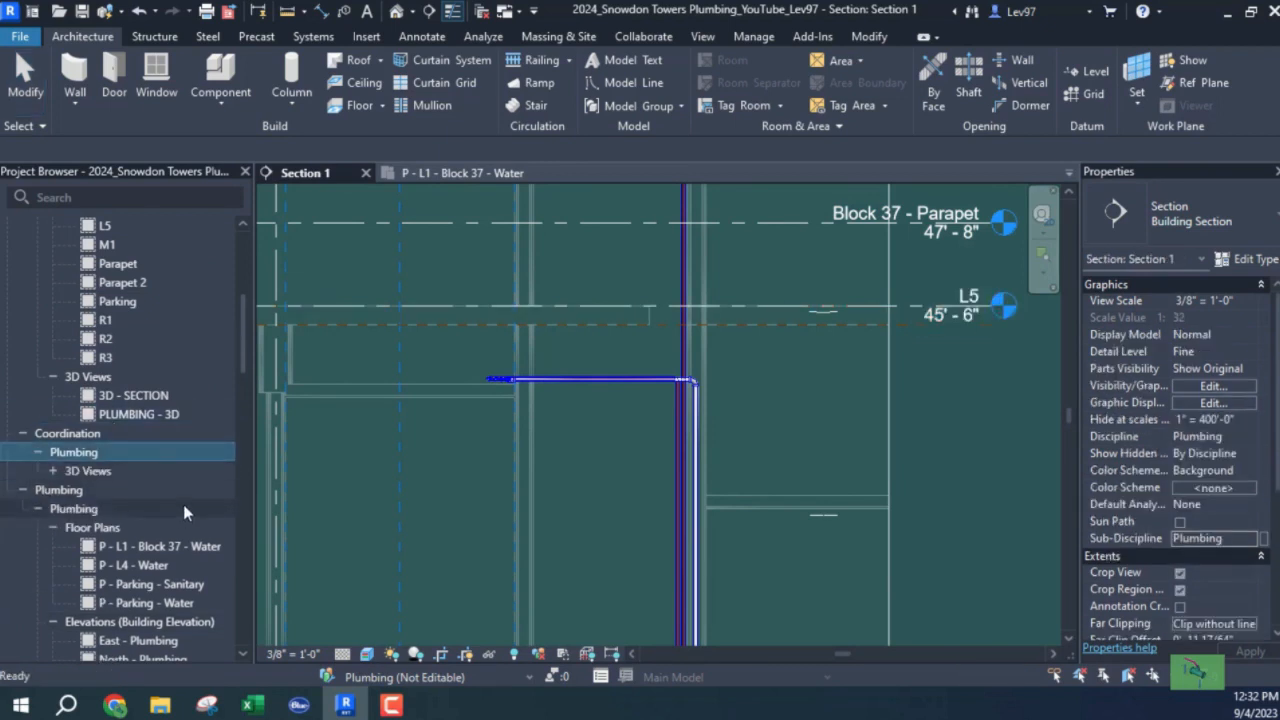
{"action": "scroll", "coordinate": [183, 504], "scroll_direction": "down", "scroll_amount": 2}
{"action": "left_click", "coordinate": [118, 473]}
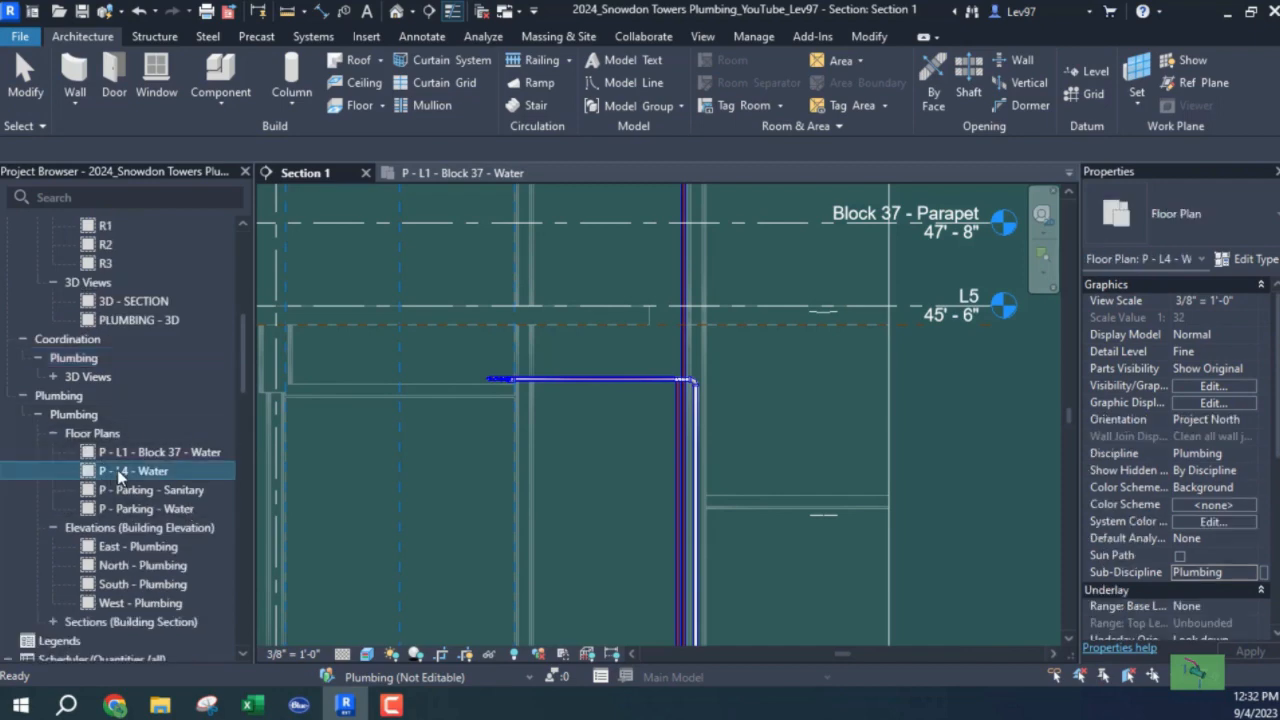
{"action": "double_click", "coordinate": [118, 473]}
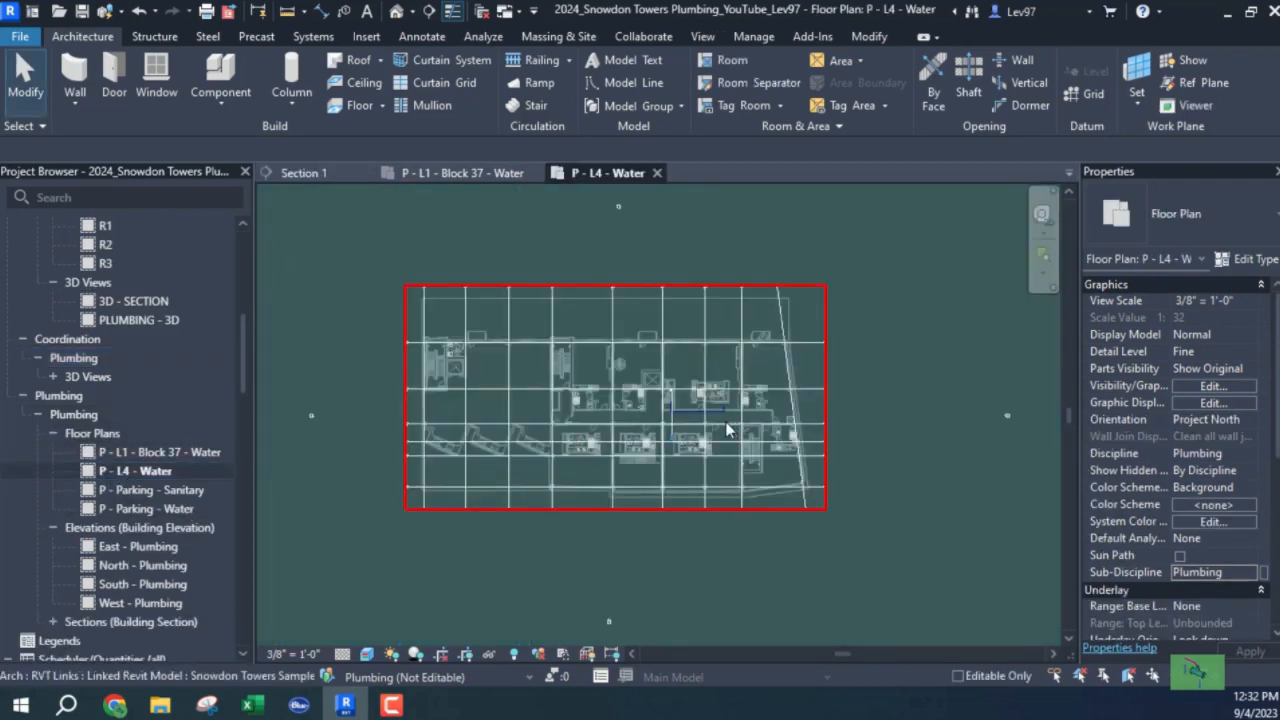
Examine the pipes at the shaft in the L4 water plan and compare them with the risers in Section 1.
{"action": "scroll", "coordinate": [727, 430], "scroll_direction": "up", "scroll_amount": 10}
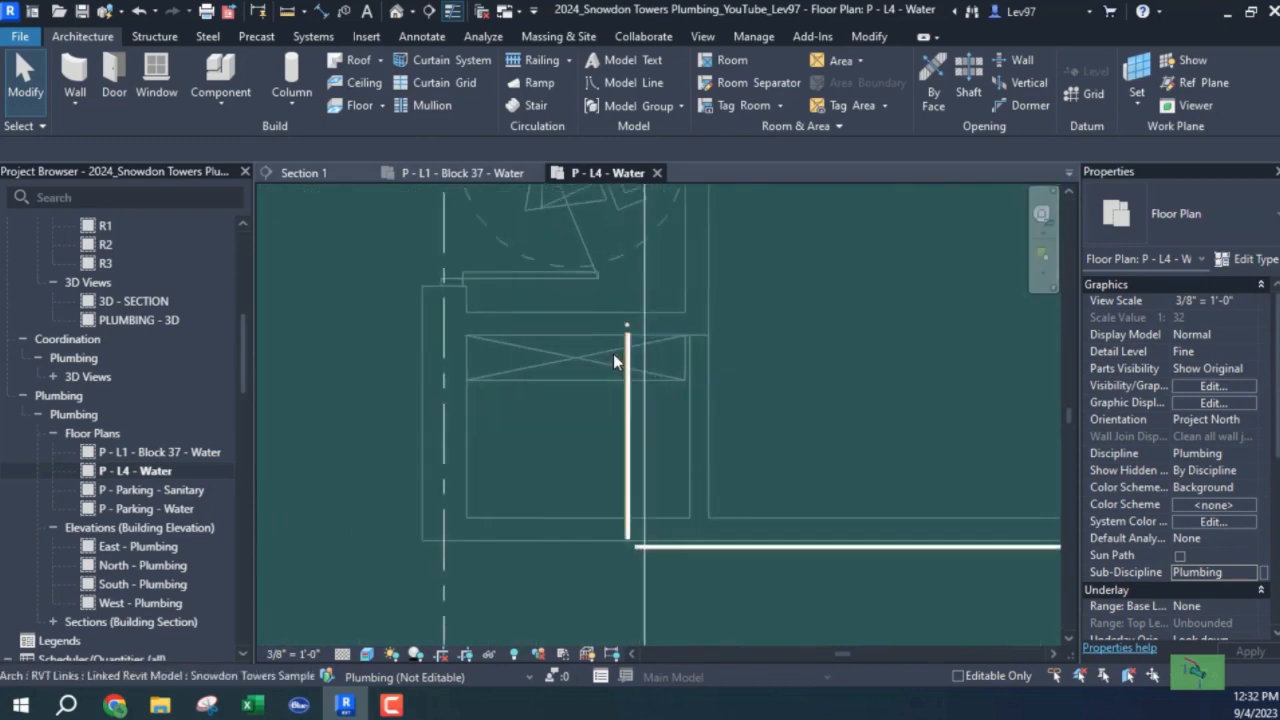
{"action": "scroll", "coordinate": [615, 358], "scroll_direction": "up", "scroll_amount": 2}
{"action": "left_click", "coordinate": [632, 330]}
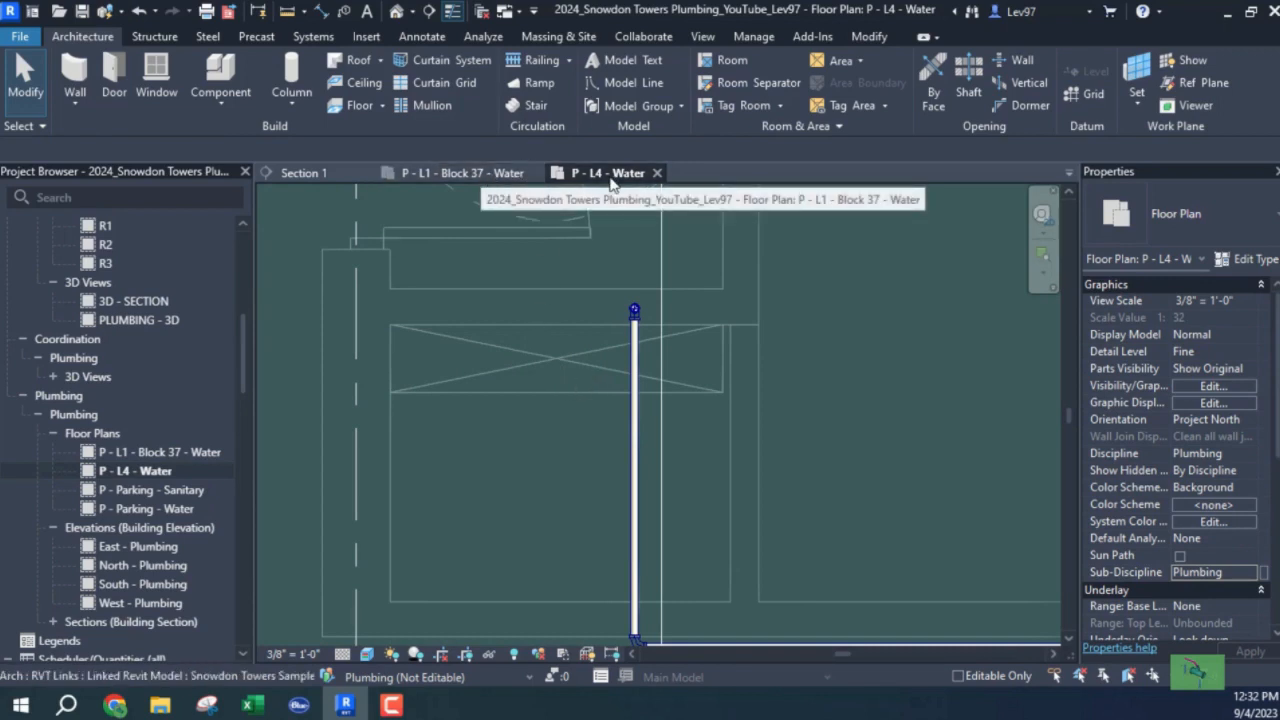
{"action": "left_click", "coordinate": [307, 171]}
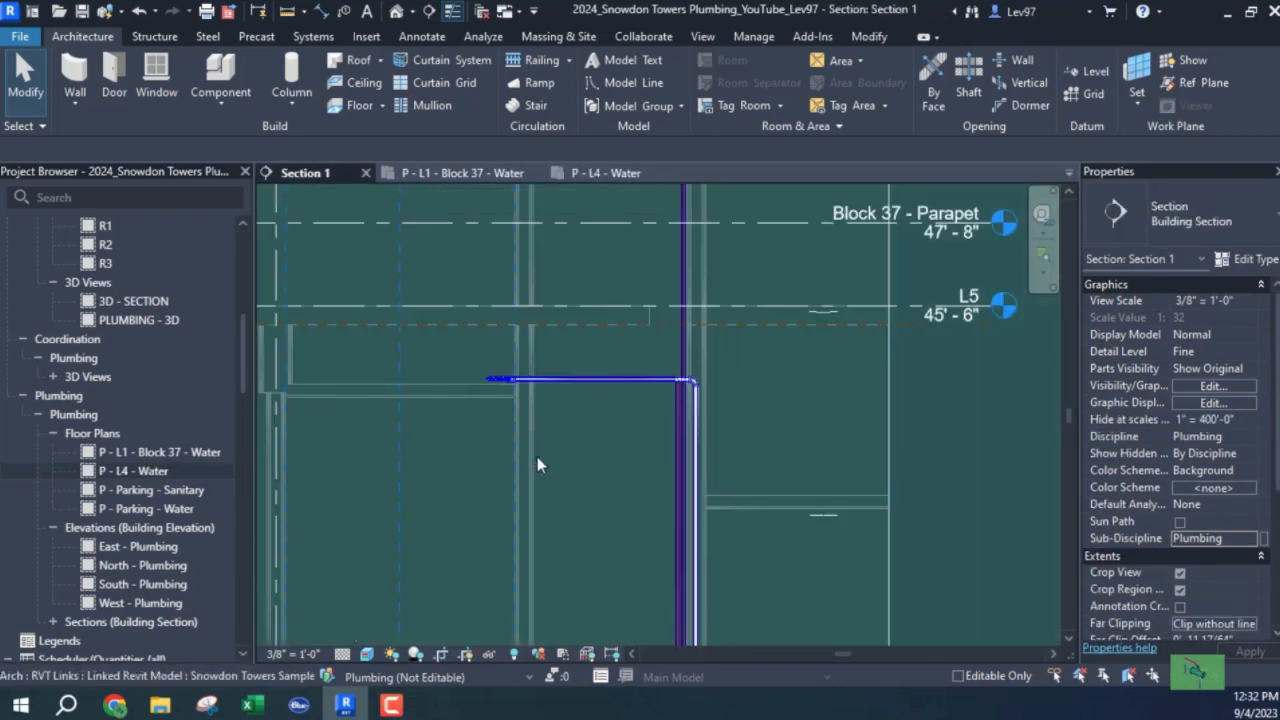
{"action": "scroll", "coordinate": [540, 462], "scroll_direction": "down", "scroll_amount": 3}
{"action": "mouse_move", "coordinate": [574, 523]}
{"action": "middle_mouse_down"}
{"action": "mouse_move", "coordinate": [586, 386]}
{"action": "mouse_move", "coordinate": [588, 487]}
{"action": "mouse_move", "coordinate": [599, 152]}
{"action": "middle_mouse_up"}
{"action": "middle_click_drag", "start_coordinate": [600, 408], "coordinate": [590, 168]}
{"action": "mouse_move", "coordinate": [605, 474]}
{"action": "middle_mouse_down"}
{"action": "mouse_move", "coordinate": [608, 267]}
{"action": "mouse_move", "coordinate": [609, 359]}
{"action": "middle_mouse_up"}
{"action": "left_click", "coordinate": [612, 172]}
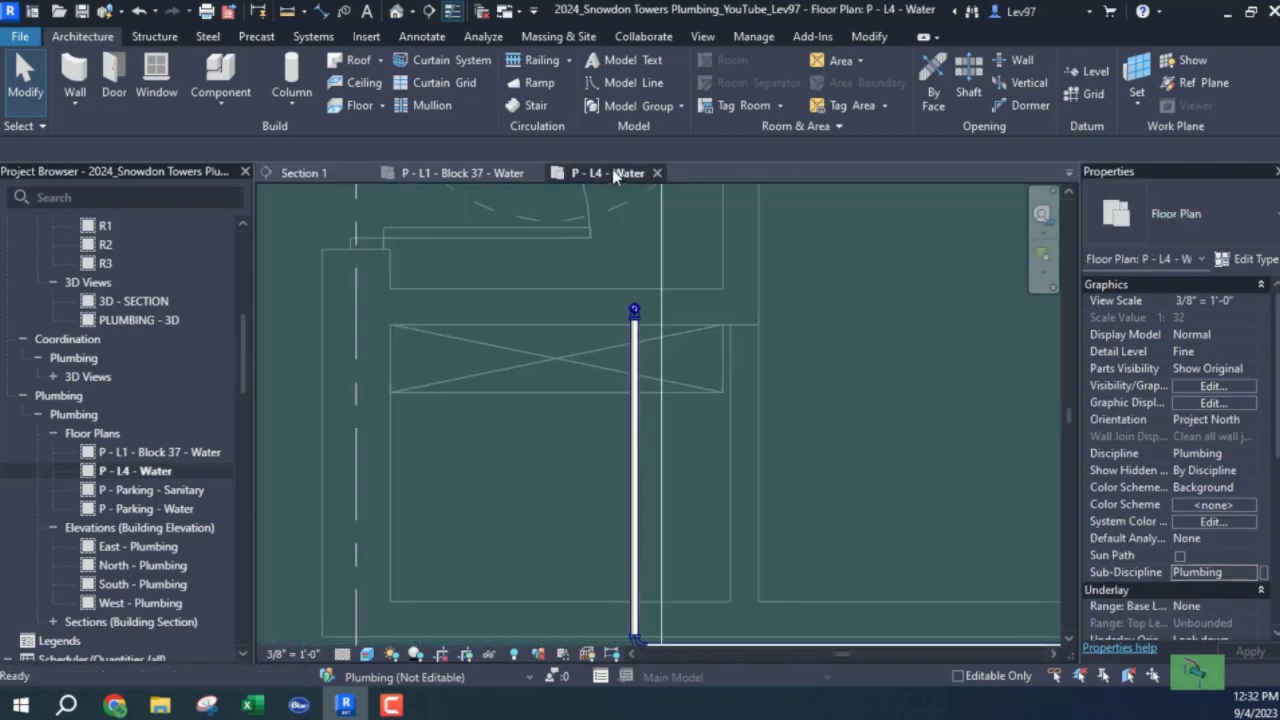
Move the Section 1 line in the Block 37 water plan away from the pipes to the shaft's outer wall face.
{"action": "left_click", "coordinate": [444, 175]}
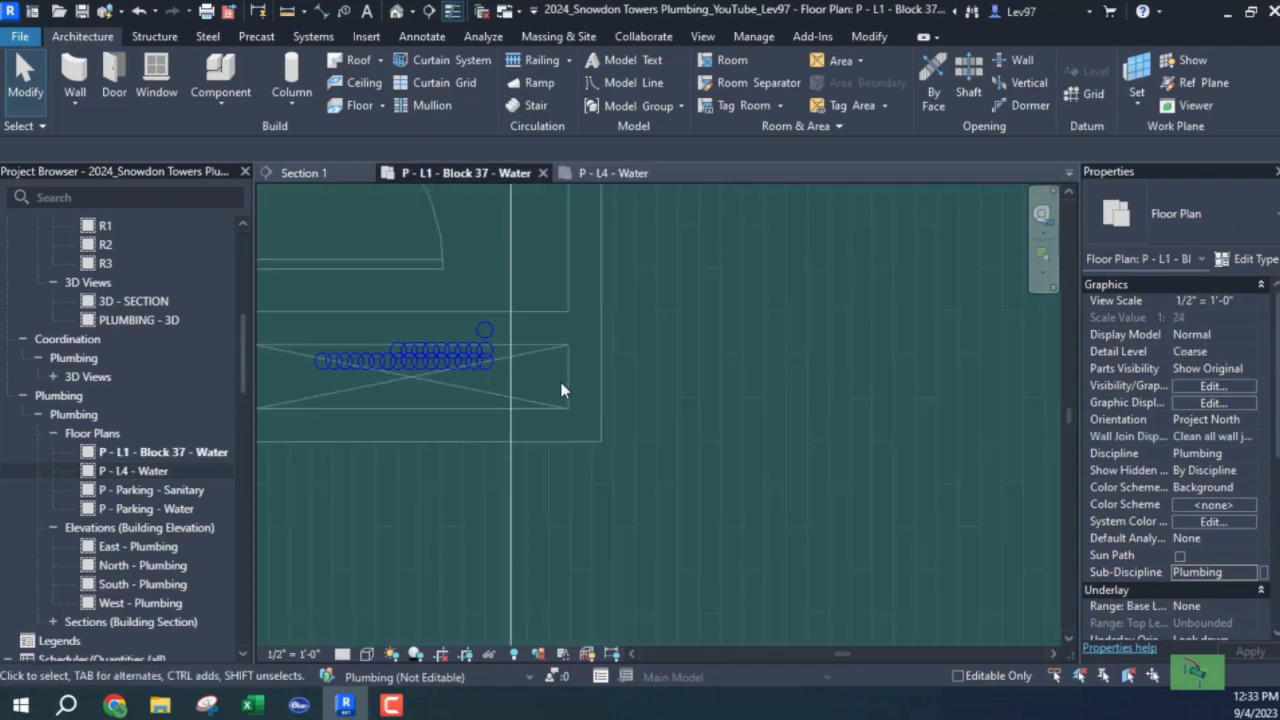
{"action": "scroll", "coordinate": [671, 428], "scroll_direction": "down", "scroll_amount": 3}
{"action": "left_click", "coordinate": [600, 333]}
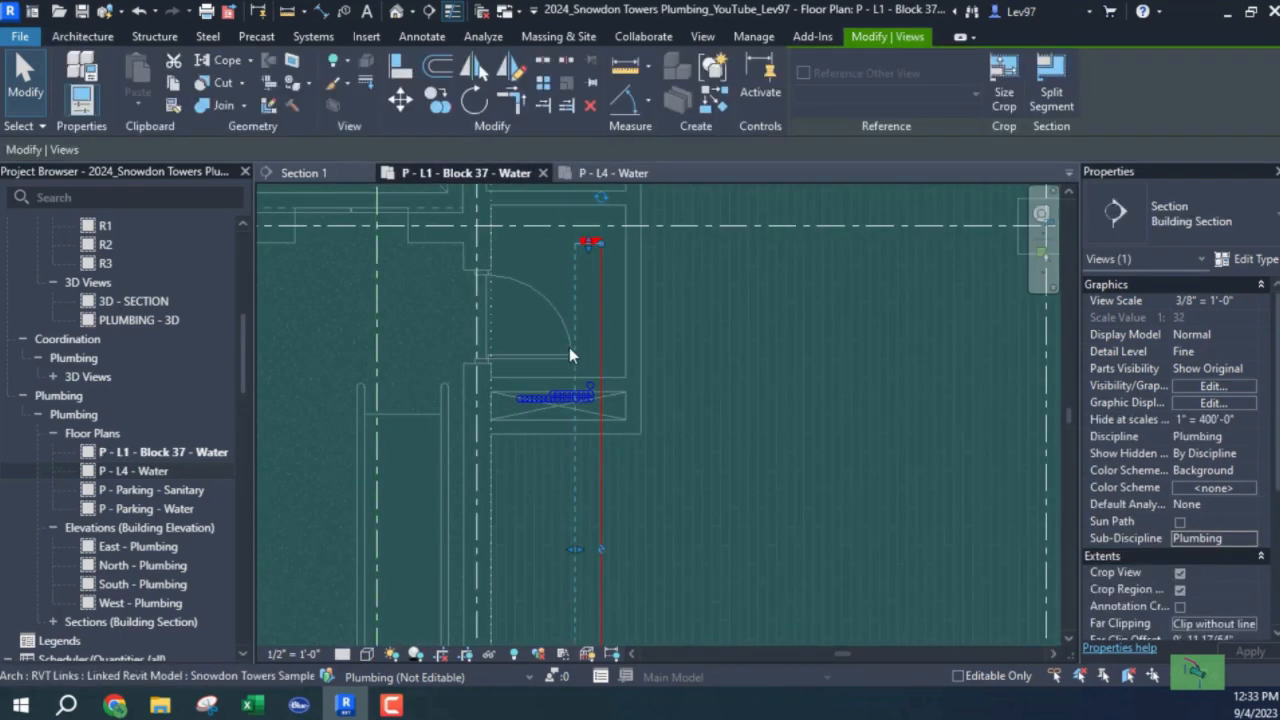
{"action": "left_click_drag", "start_coordinate": [600, 490], "coordinate": [642, 474]}
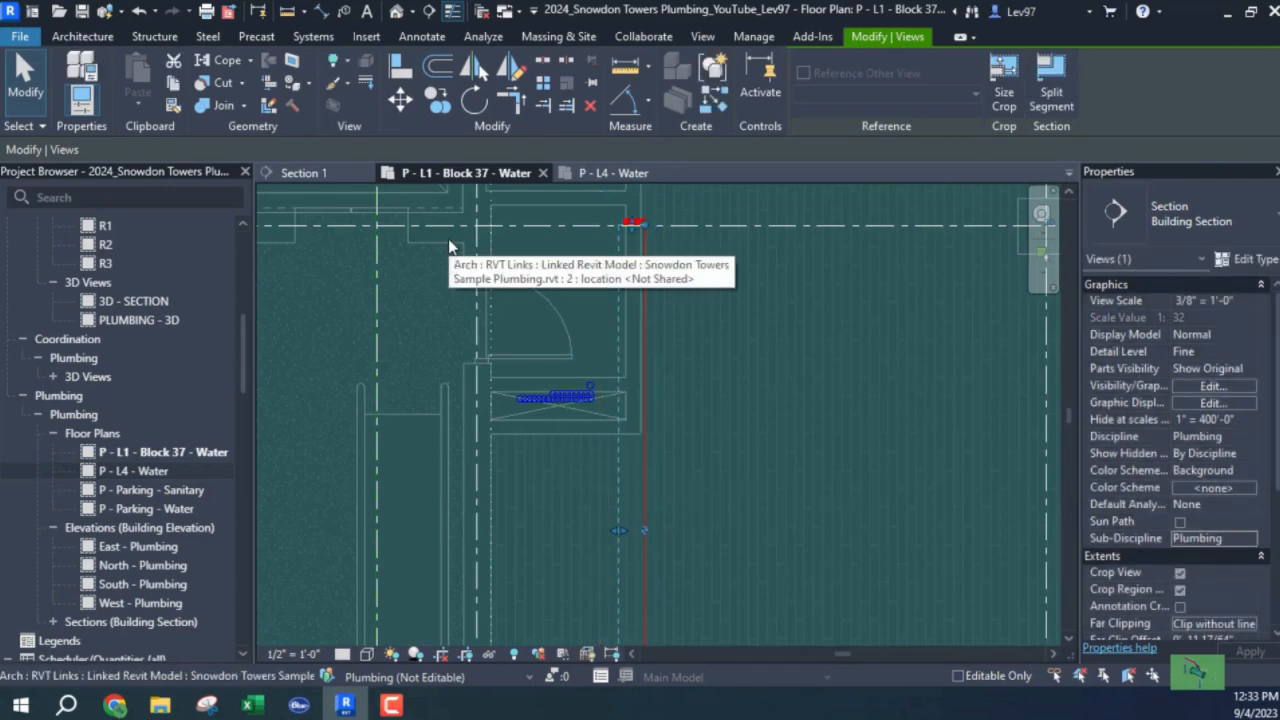
Shorten the Section 1 line so that its far end stops just past the pipe shaft.
{"action": "scroll", "coordinate": [523, 534], "scroll_direction": "down", "scroll_amount": 3}
{"action": "middle_click_drag", "start_coordinate": [540, 558], "coordinate": [540, 289]}
{"action": "left_click_drag", "start_coordinate": [571, 397], "coordinate": [573, 242]}
{"action": "middle_click_drag", "start_coordinate": [626, 345], "coordinate": [690, 620]}
{"action": "scroll", "coordinate": [628, 517], "scroll_direction": "up", "scroll_amount": 2}
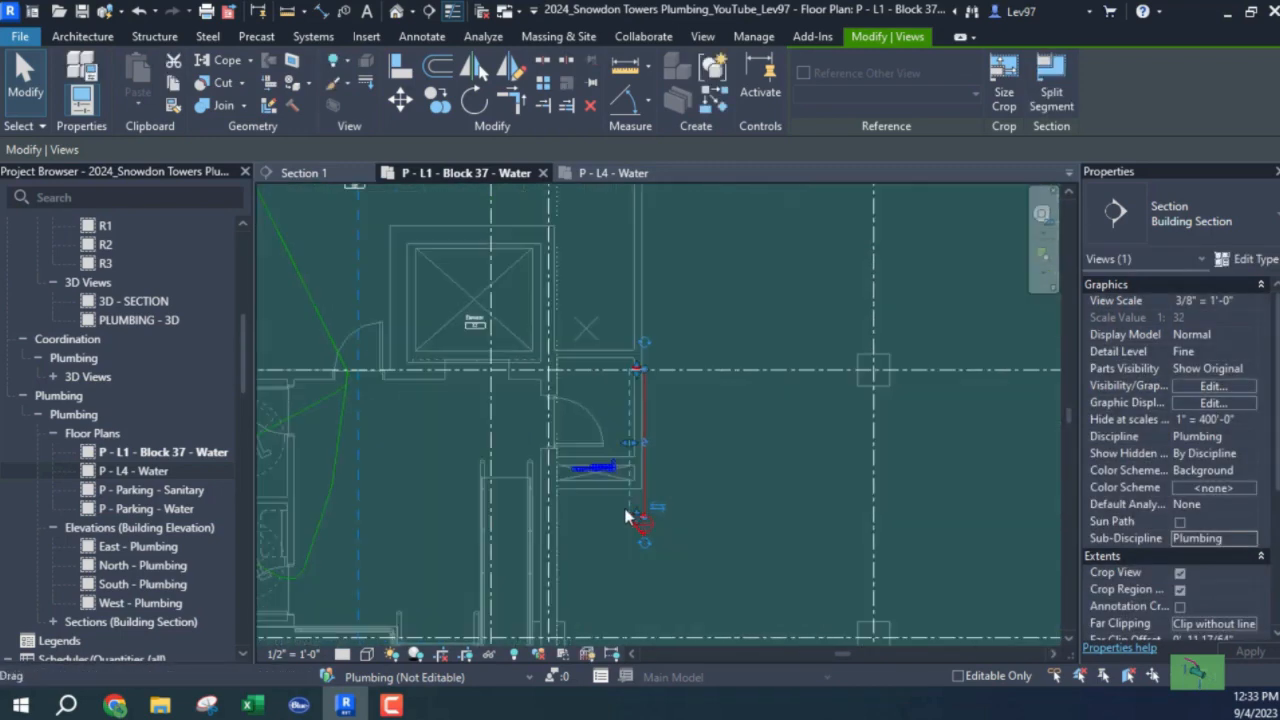
Extend the view depth of Section 1 across the pipe shaft to just beyond its opposite wall.
{"action": "left_click_drag", "start_coordinate": [630, 448], "coordinate": [538, 443]}
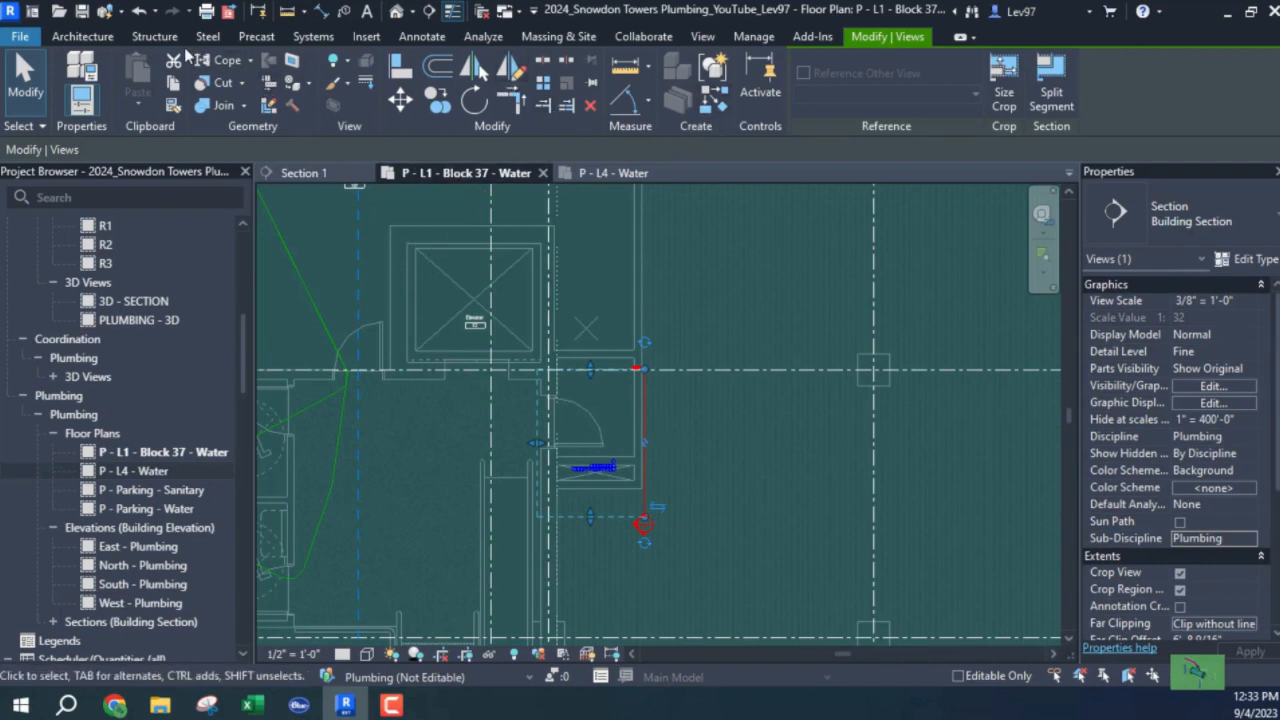
{"action": "left_click", "coordinate": [758, 40]}
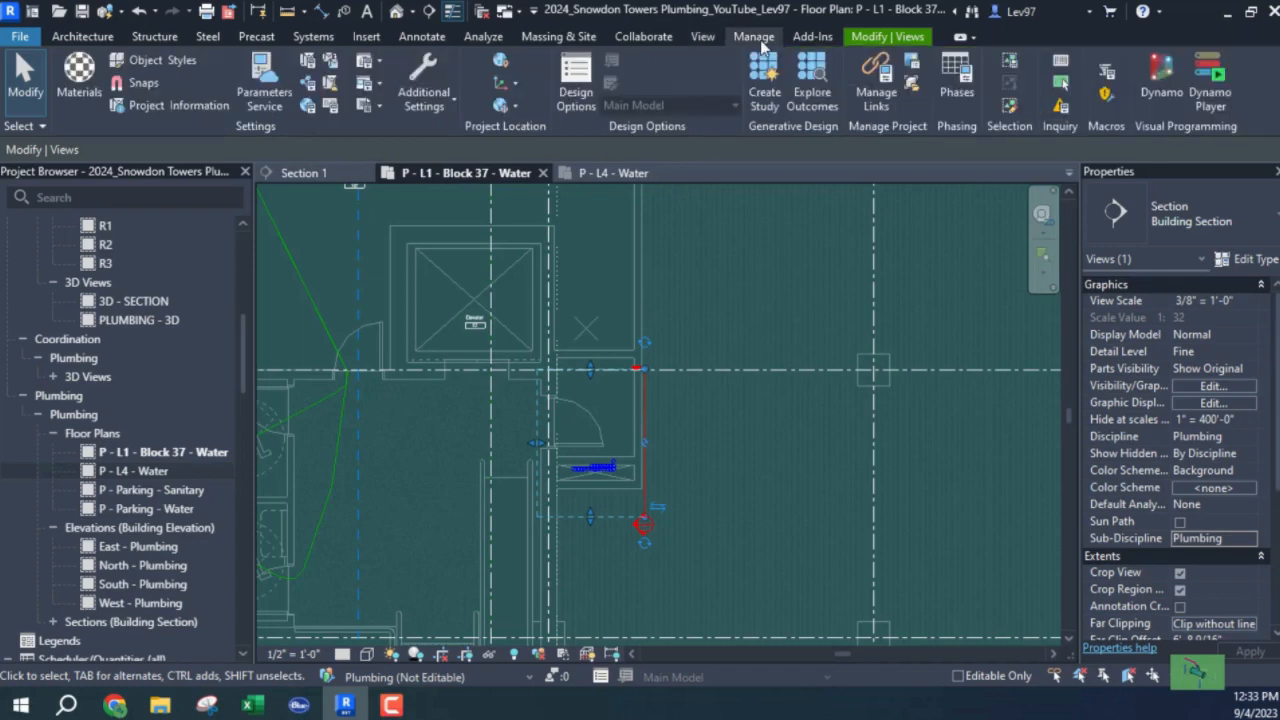
{"action": "left_click", "coordinate": [422, 37]}
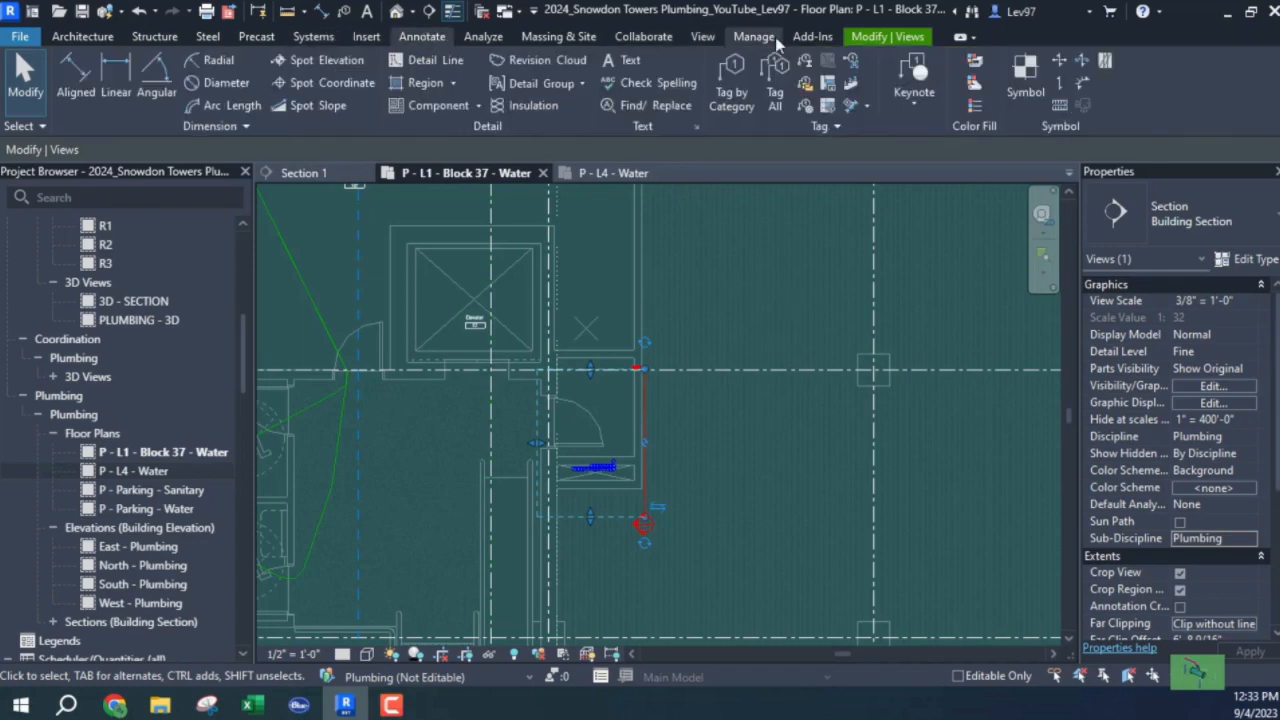
{"action": "left_click", "coordinate": [861, 38]}
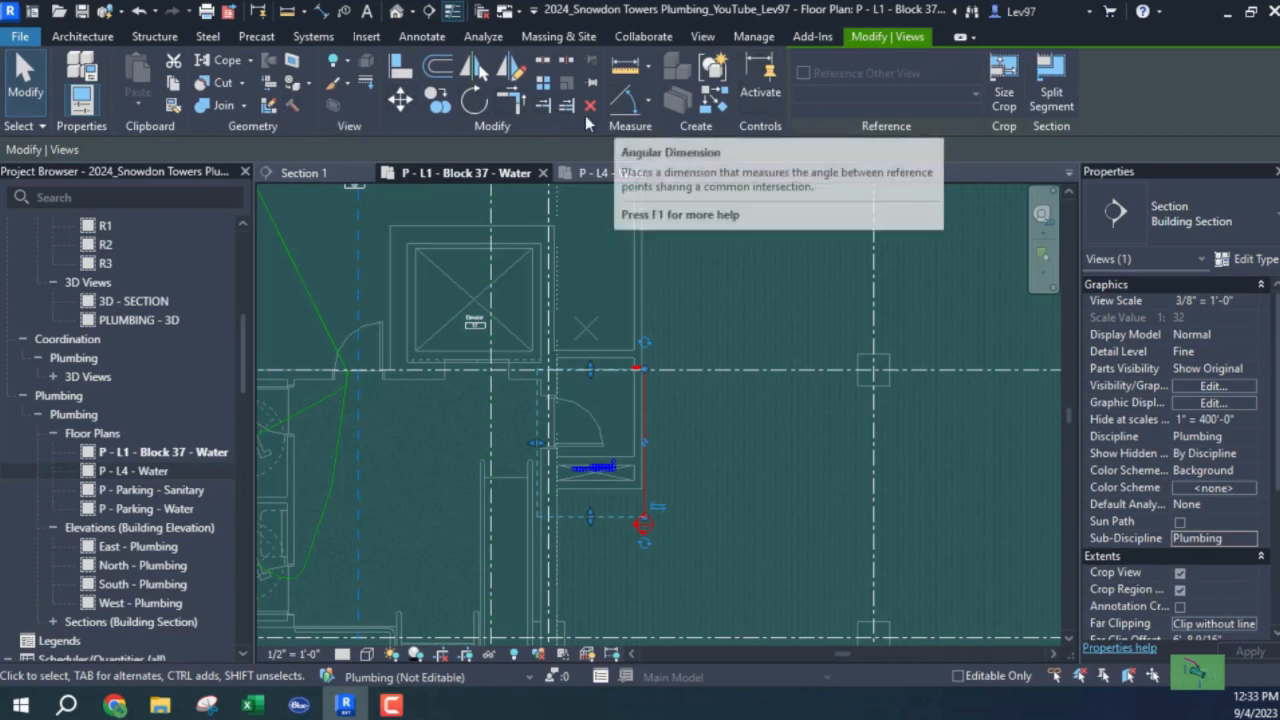
{"action": "left_click", "coordinate": [91, 40]}
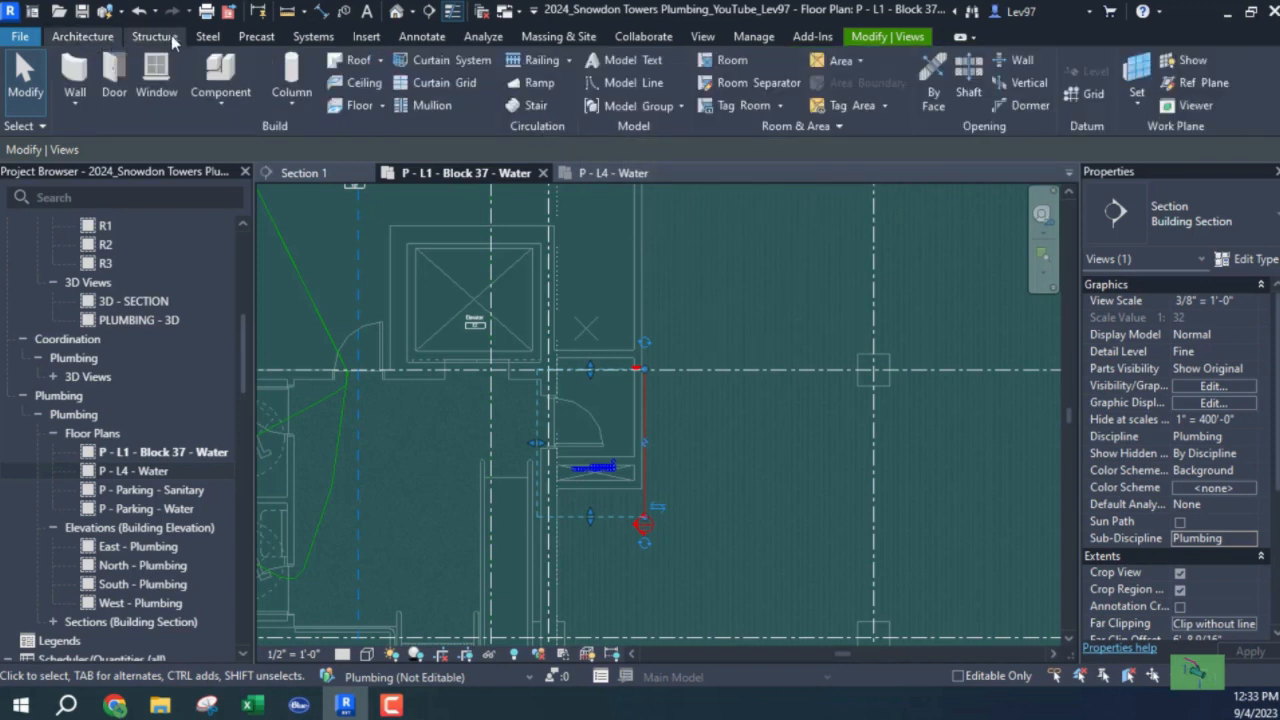
{"action": "left_click", "coordinate": [322, 38]}
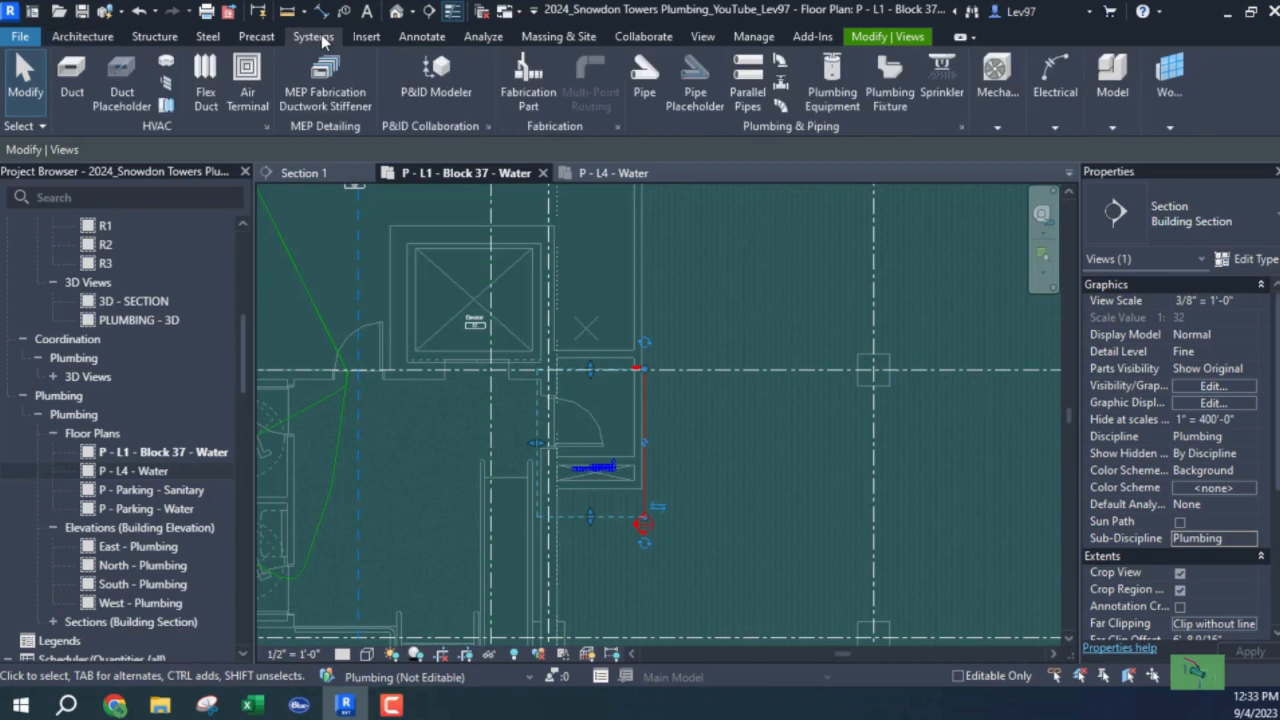
{"action": "left_click", "coordinate": [467, 410]}
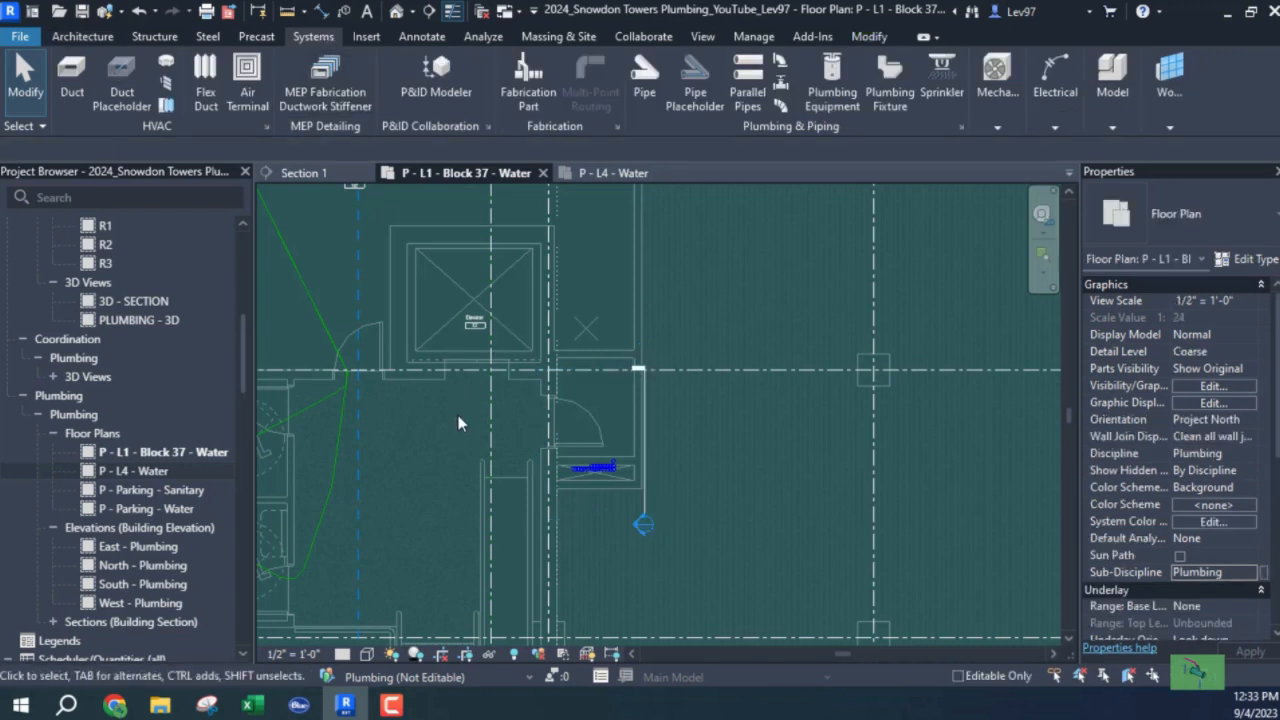
{"action": "left_click_drag", "start_coordinate": [458, 416], "coordinate": [740, 545]}
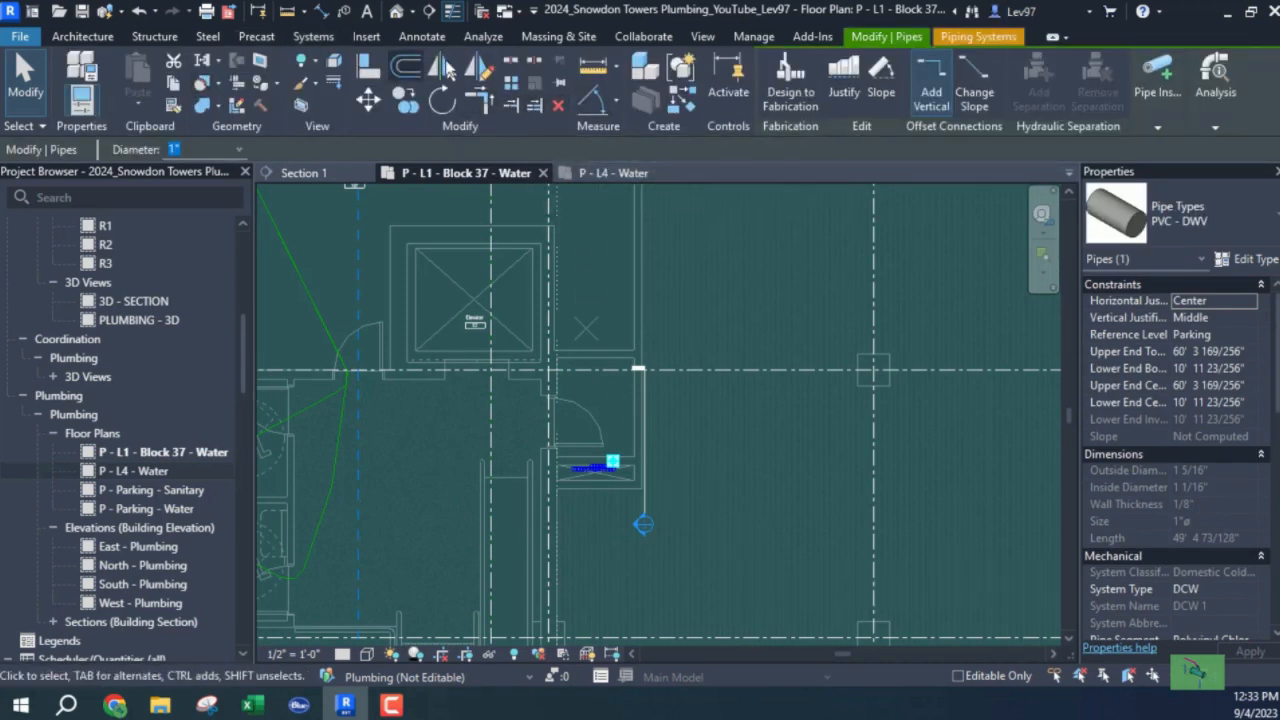
{"action": "left_click", "coordinate": [707, 42]}
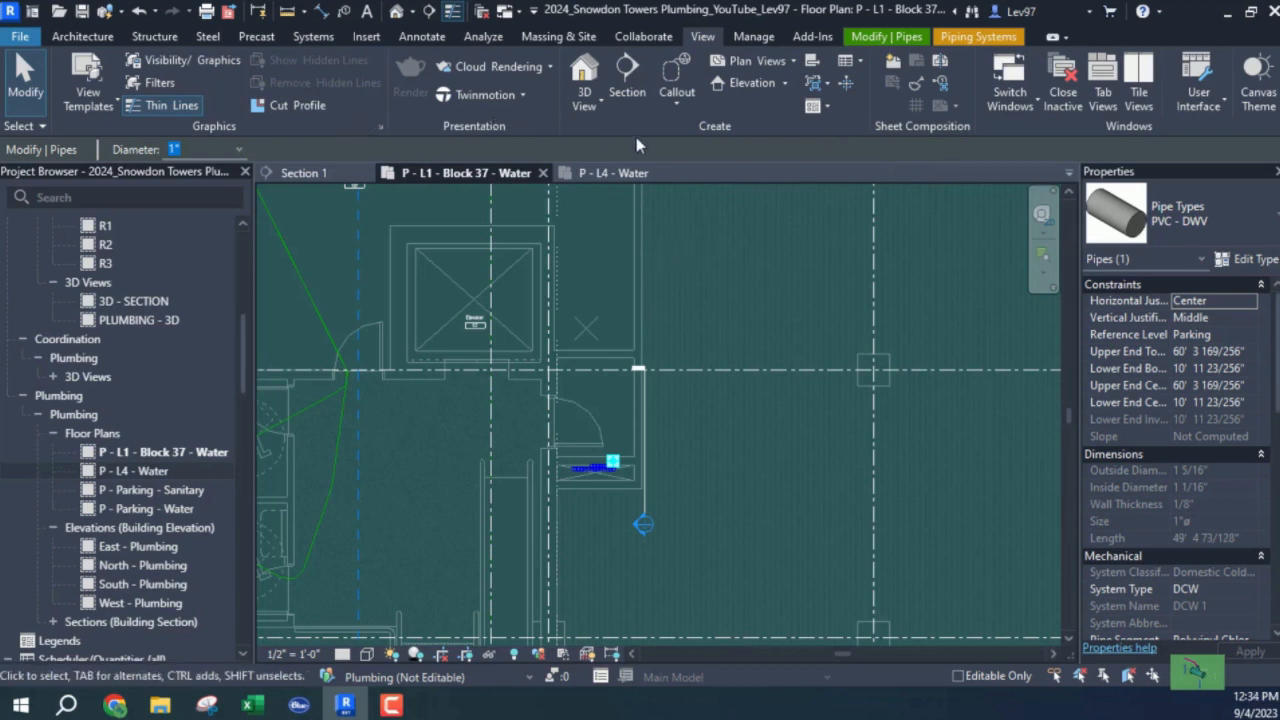
{"action": "left_click", "coordinate": [636, 36]}
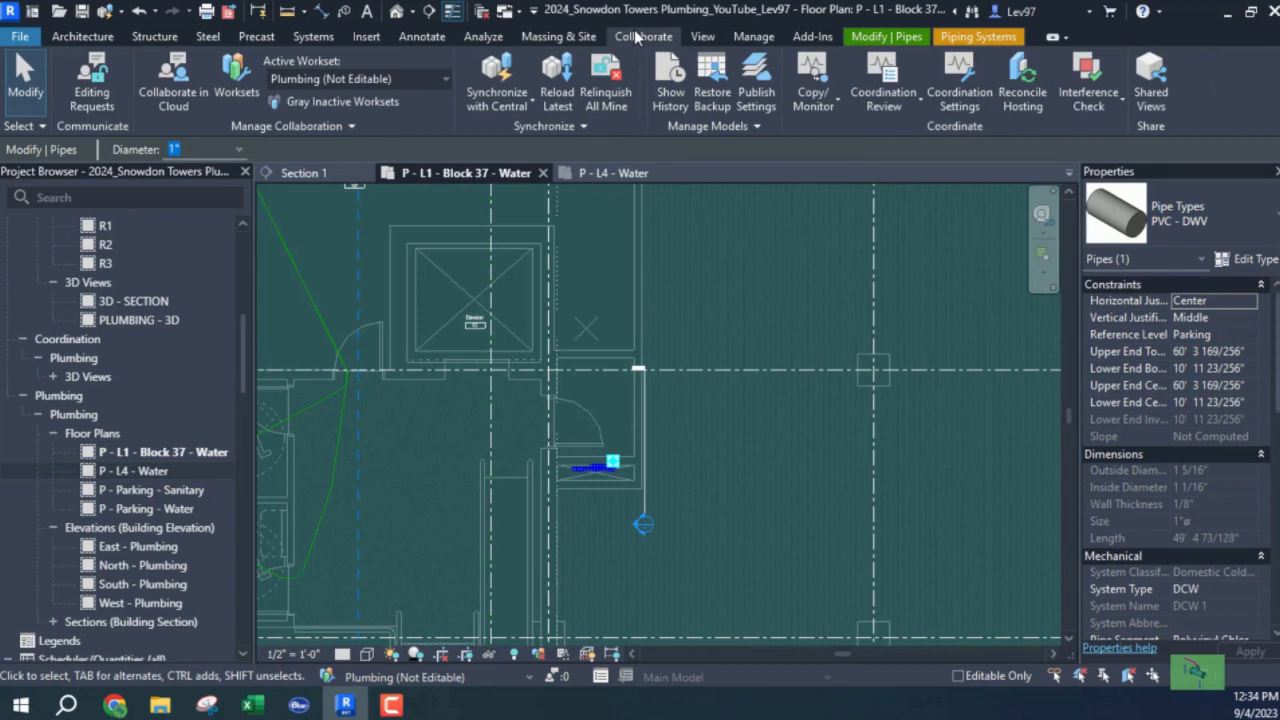
{"action": "left_click", "coordinate": [752, 40]}
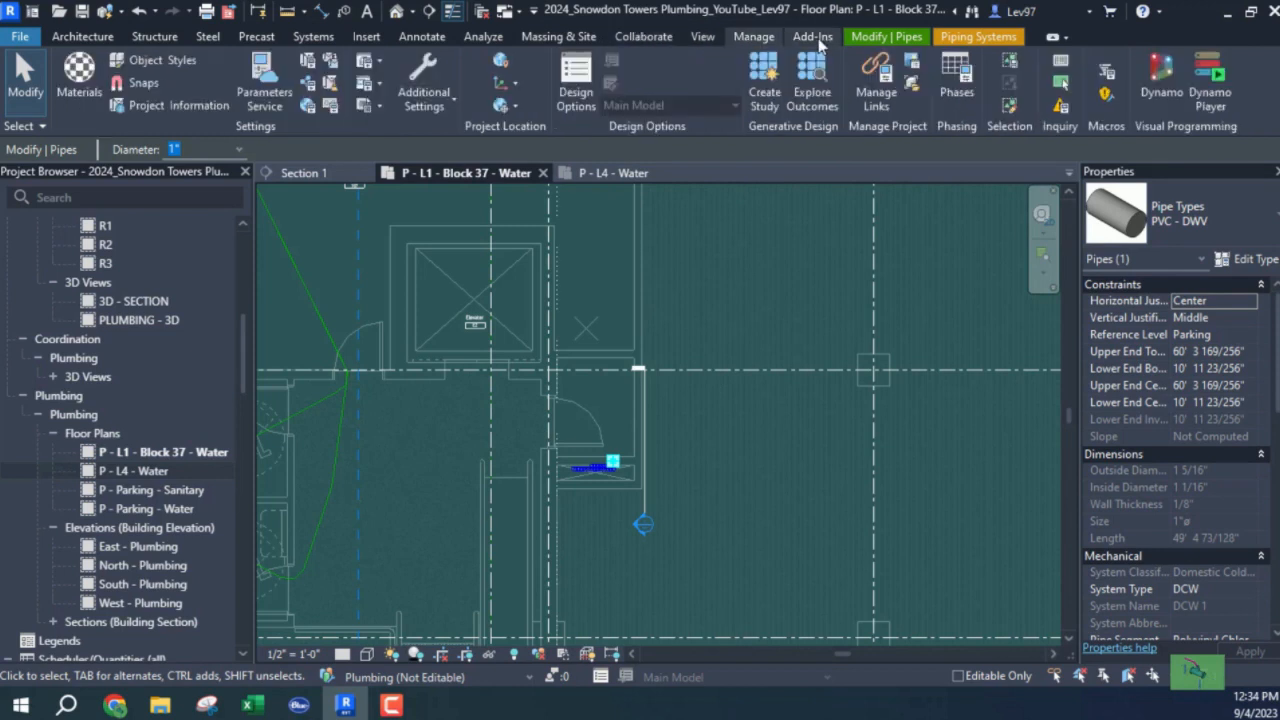
{"action": "left_click", "coordinate": [885, 40]}
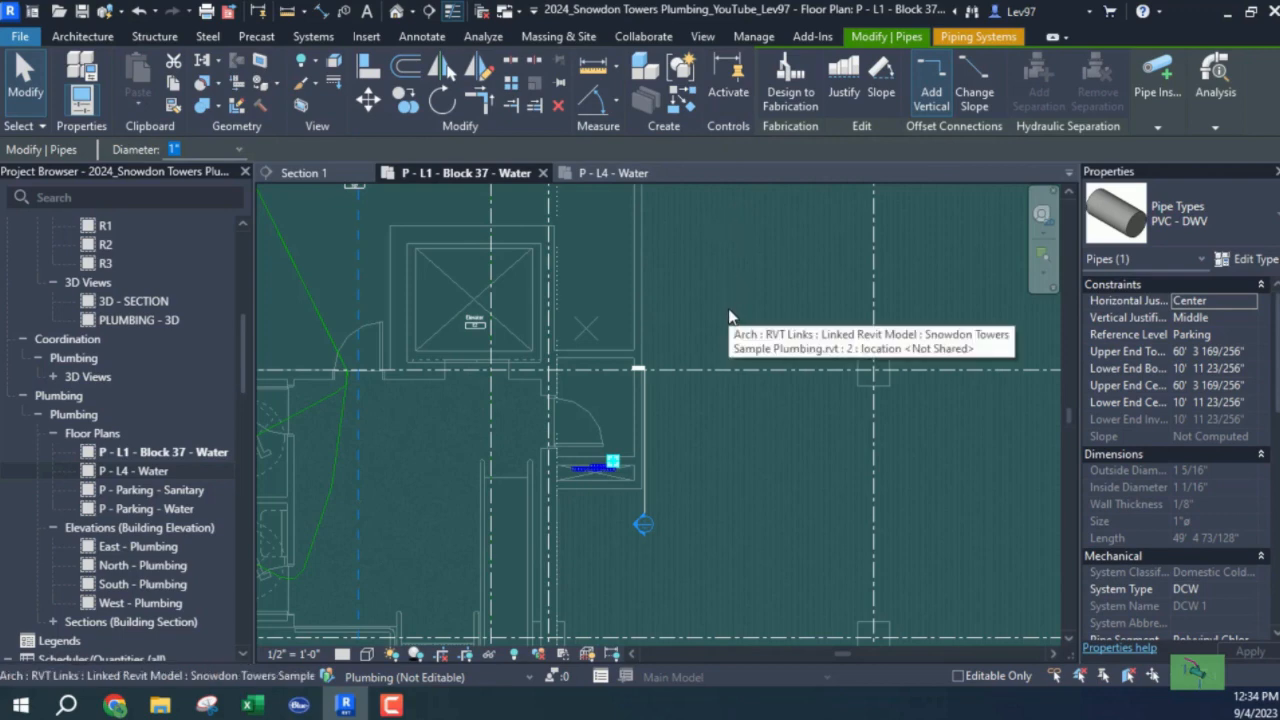
{"action": "middle_click_drag", "start_coordinate": [748, 322], "coordinate": [784, 319]}
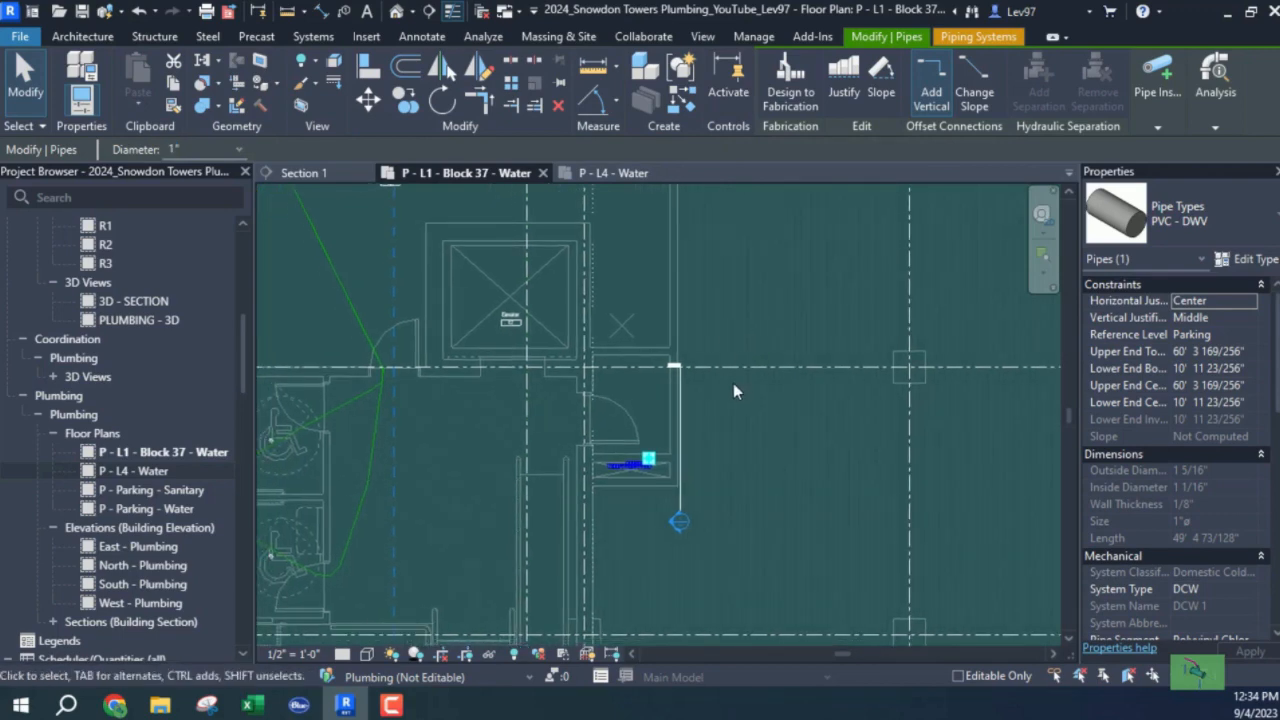
{"action": "left_click", "coordinate": [724, 417]}
{"action": "scroll", "coordinate": [651, 475], "scroll_direction": "up", "scroll_amount": 3}
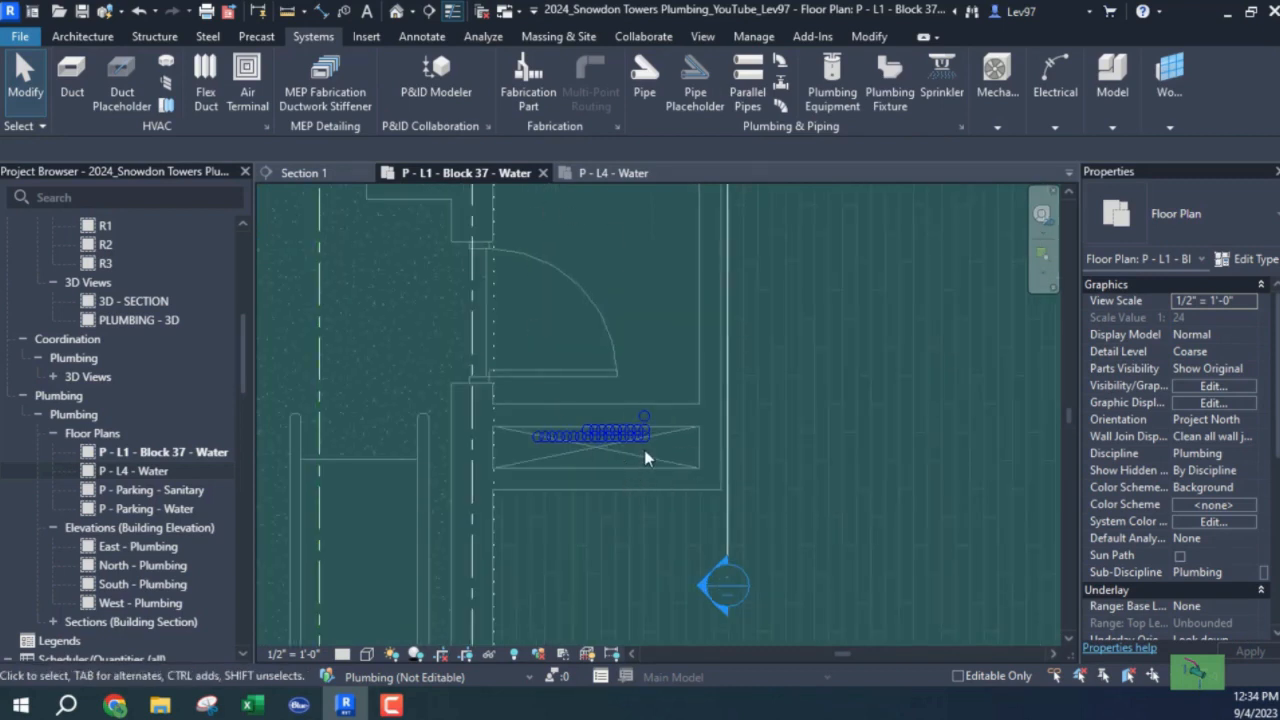
Open the 3D - SECTION view of the plumbing model.
{"action": "left_click", "coordinate": [730, 494]}
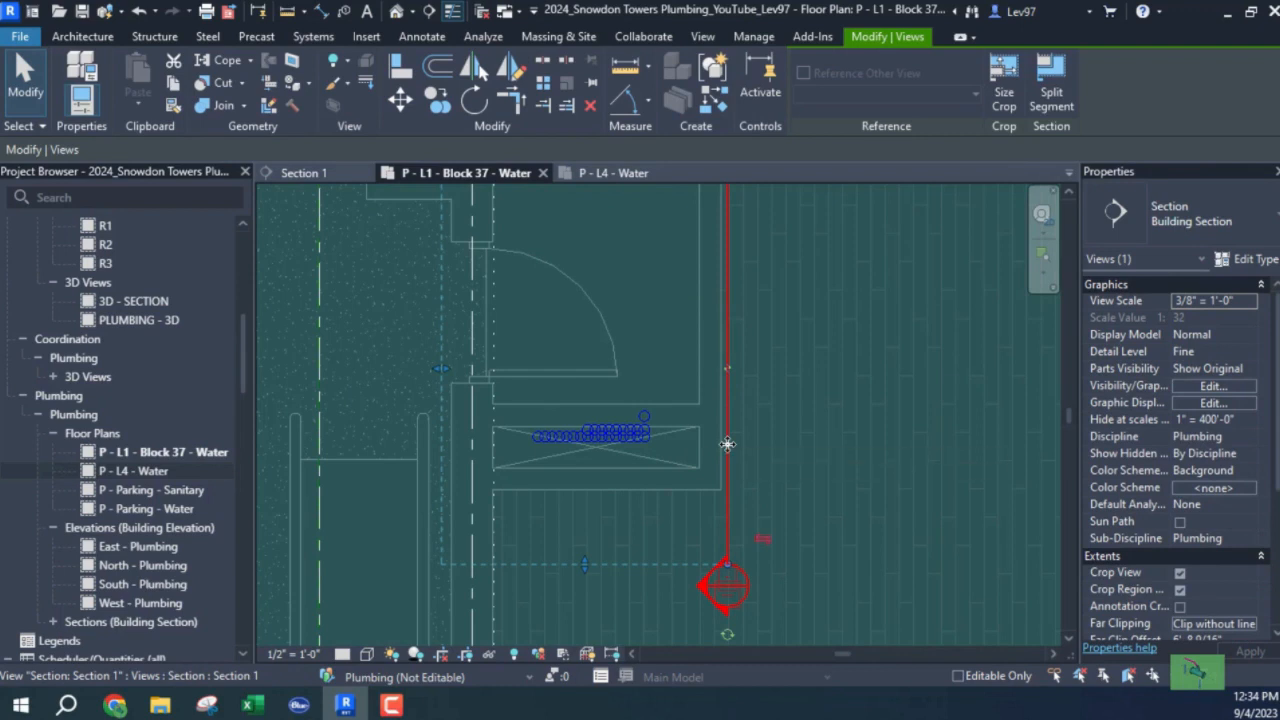
{"action": "double_click", "coordinate": [107, 301]}
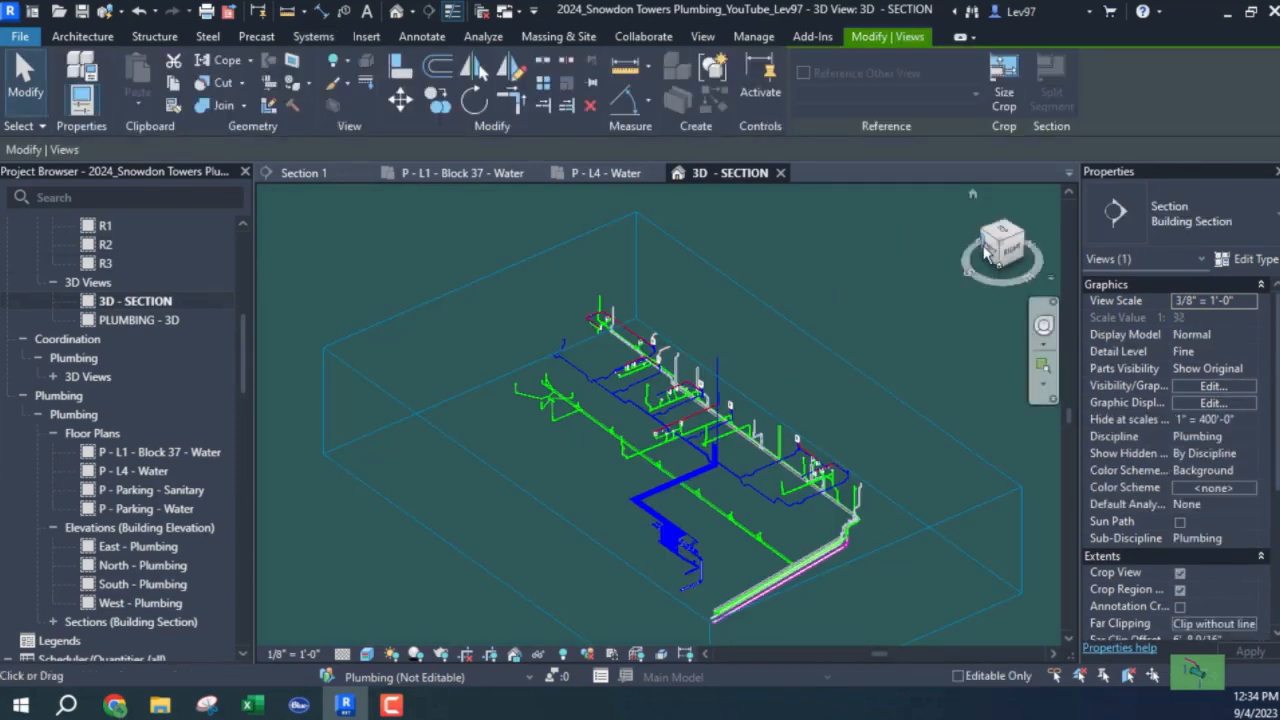
{"action": "right_click", "coordinate": [991, 250]}
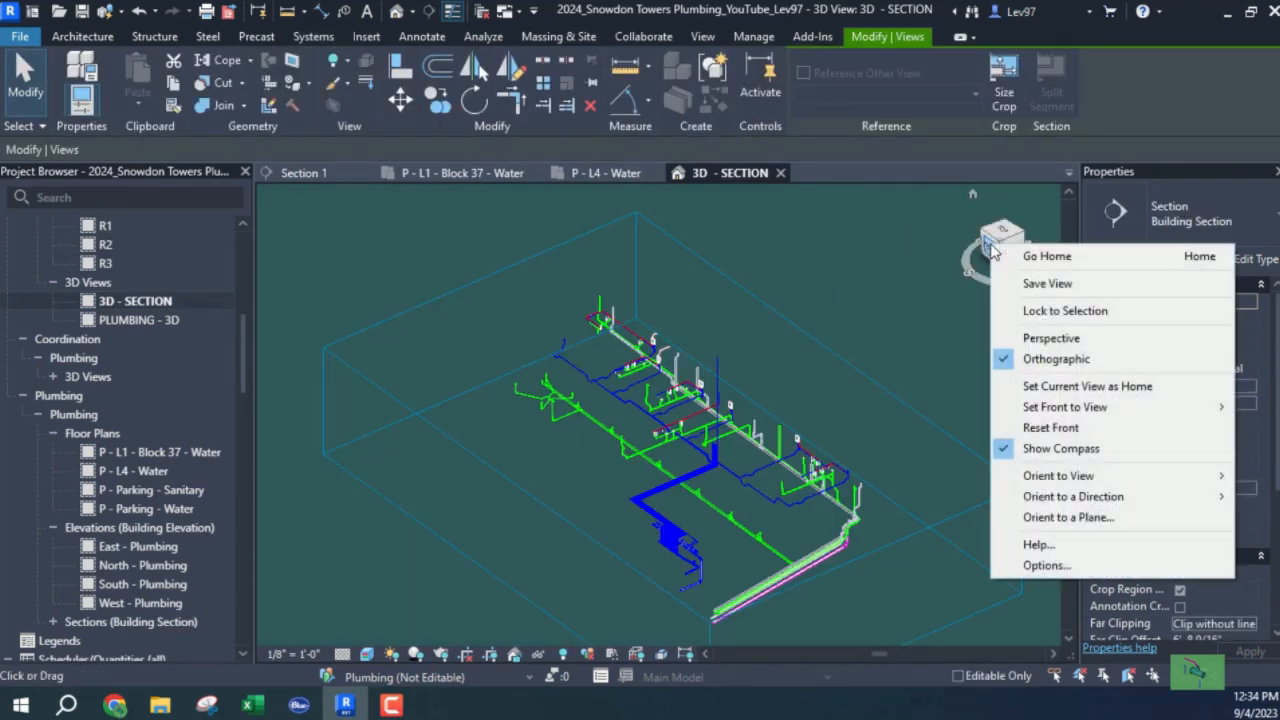
{"action": "left_click", "coordinate": [630, 322]}
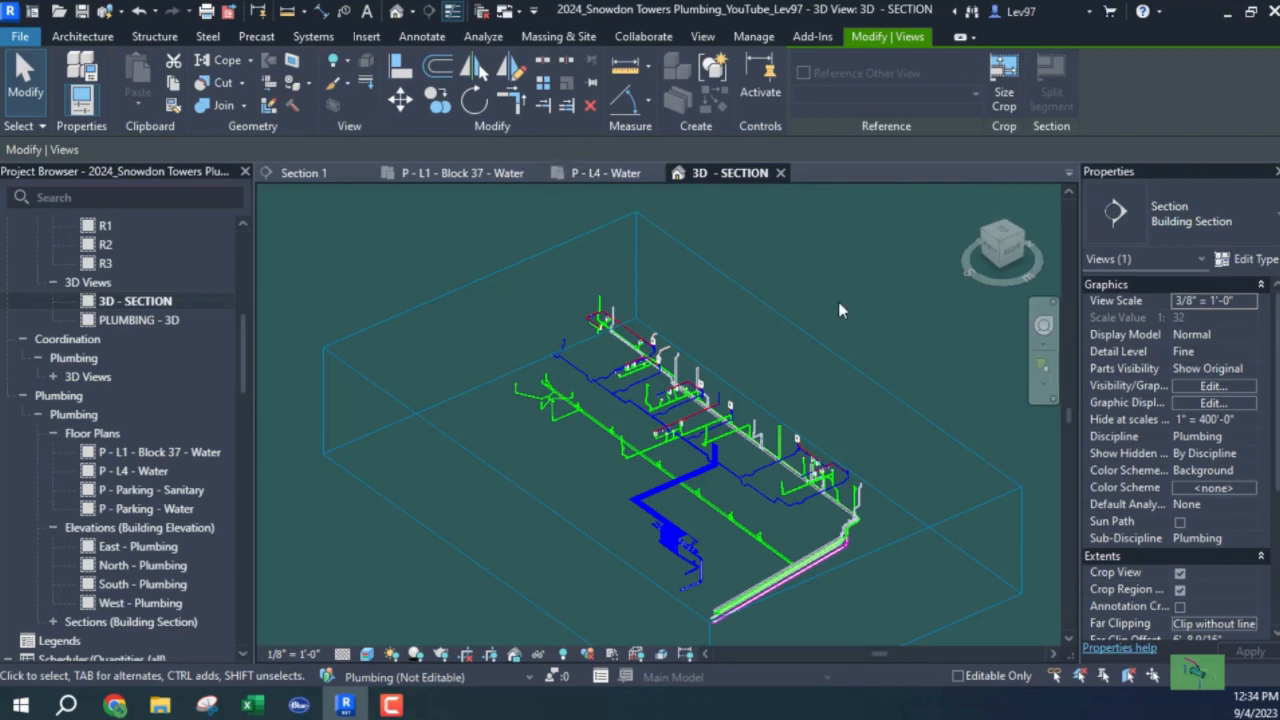
Orient the 3D - SECTION view to the P - L4 - Water floor plan and turn it back to the isometric home angle.
{"action": "right_click", "coordinate": [996, 250]}
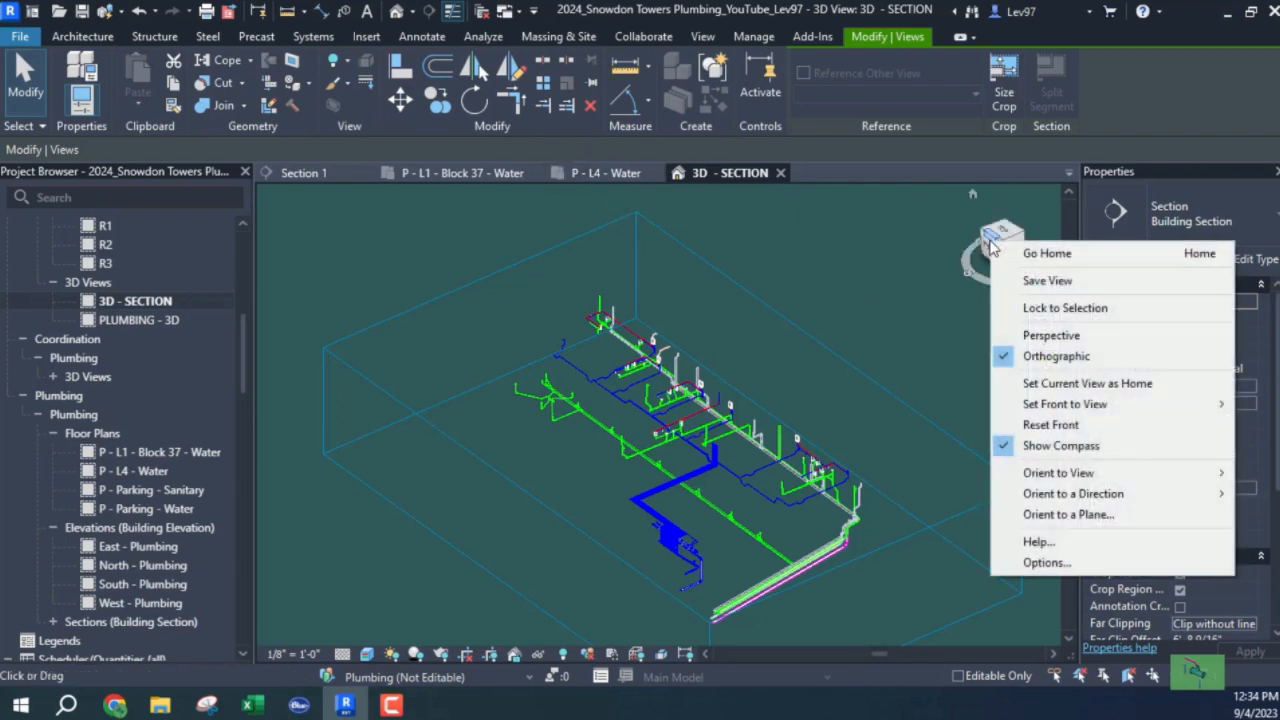
{"action": "mouse_move", "coordinate": [1084, 480]}
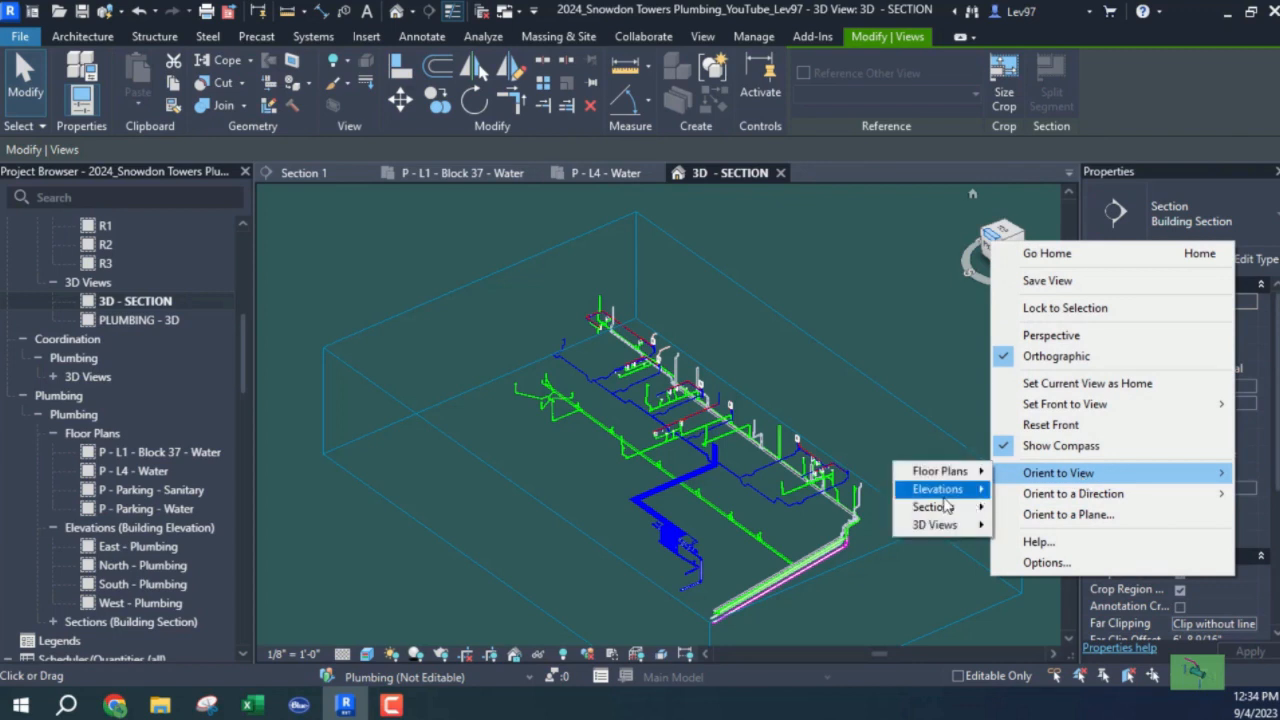
{"action": "mouse_move", "coordinate": [946, 478]}
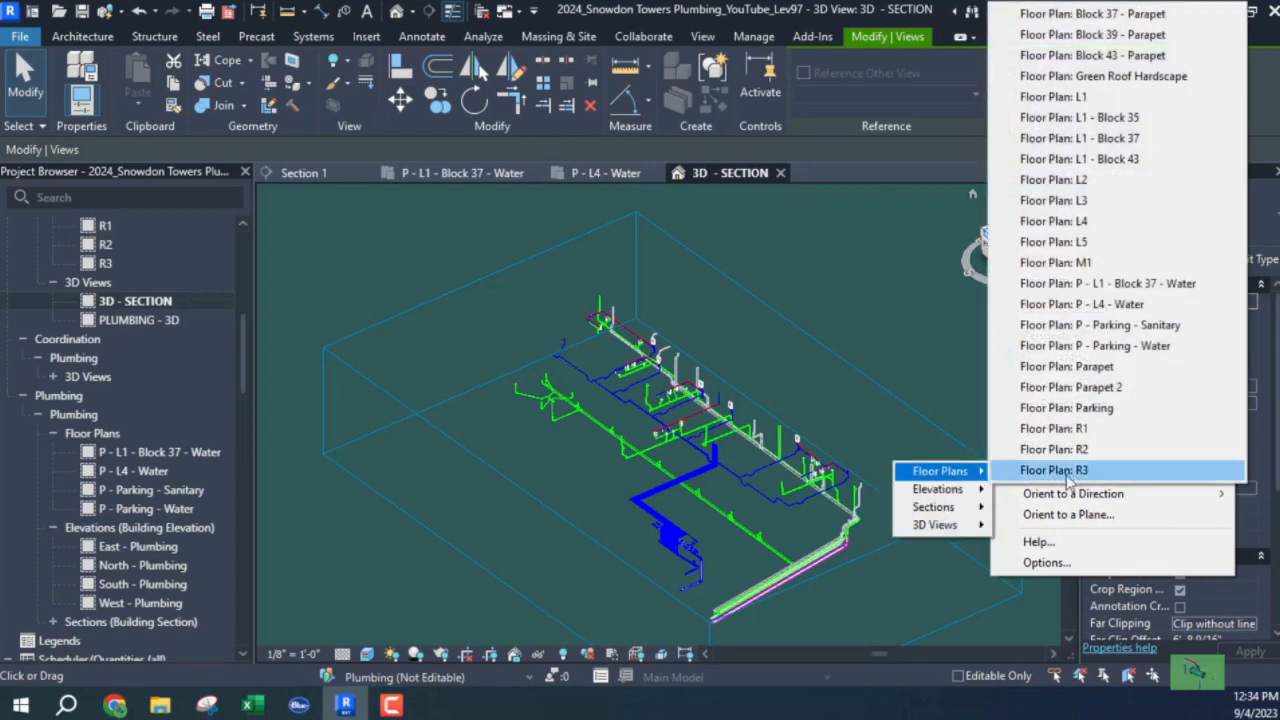
{"action": "left_click", "coordinate": [1097, 305]}
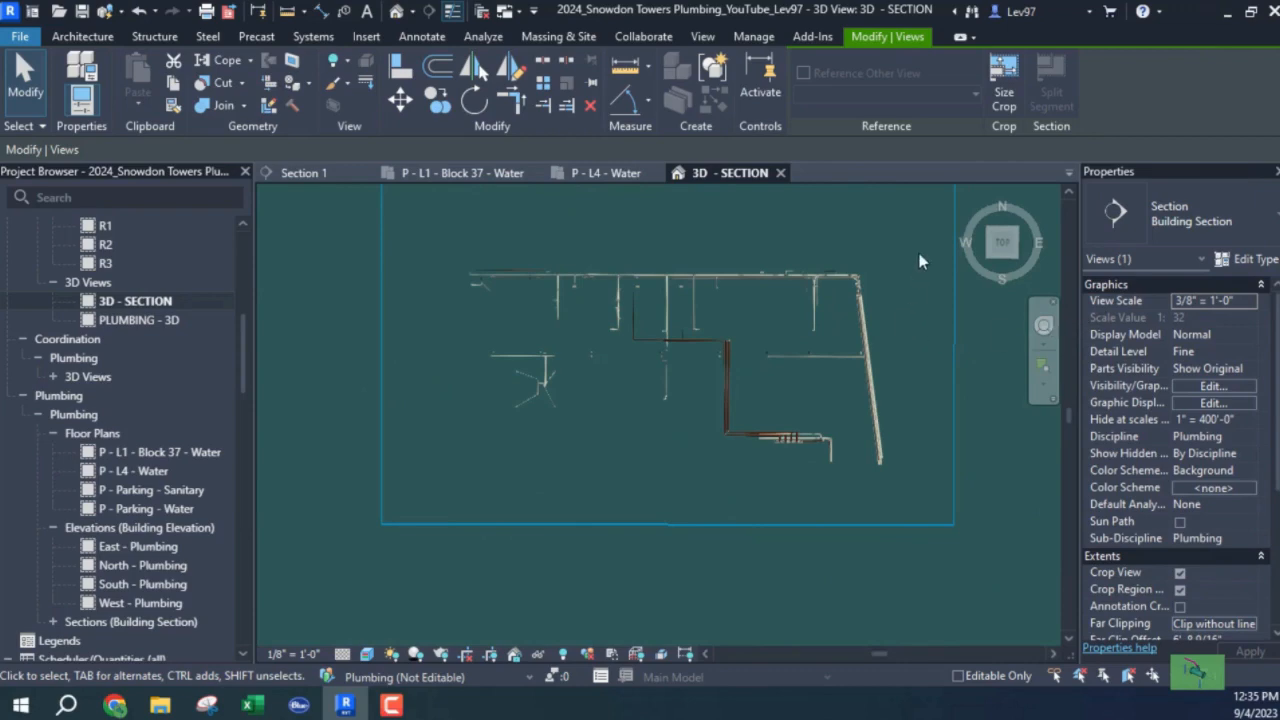
{"action": "left_click", "coordinate": [972, 195]}
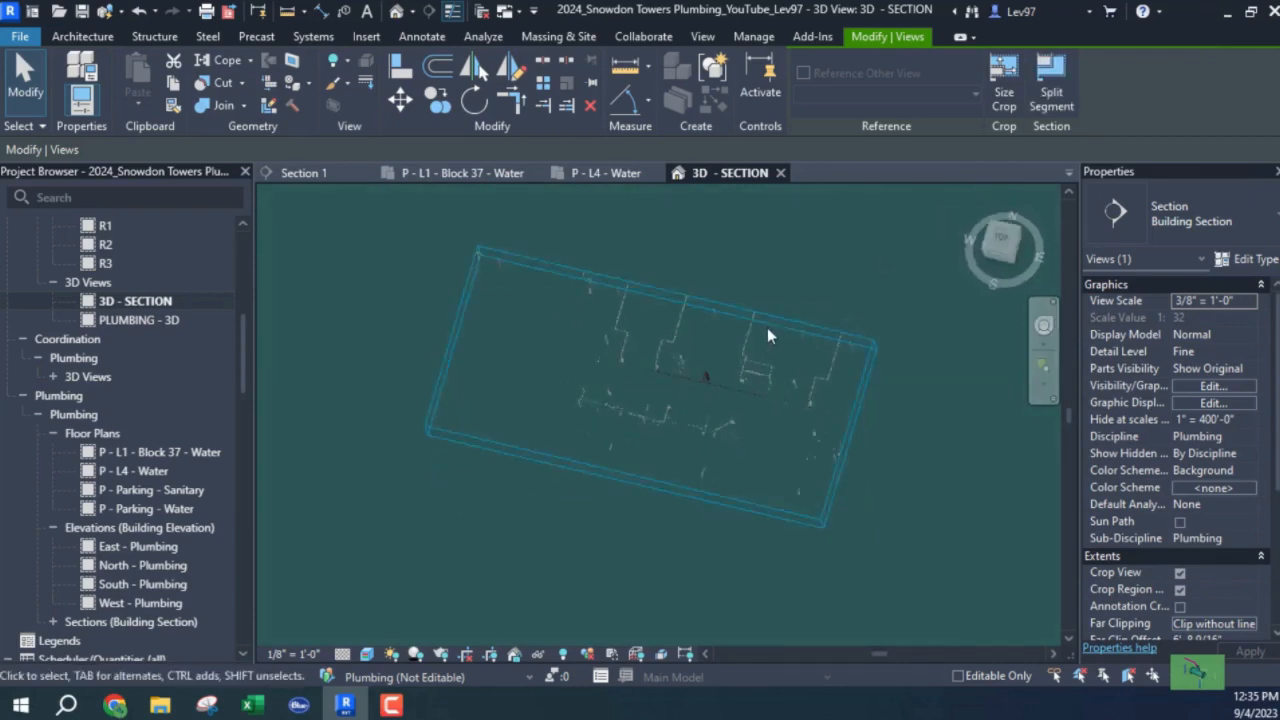
Turn on the Snowdon Towers Sample Architectural link in the Visibility/Graphic Overrides of the 3D - SECTION view.
{"action": "key", "text": "v"}
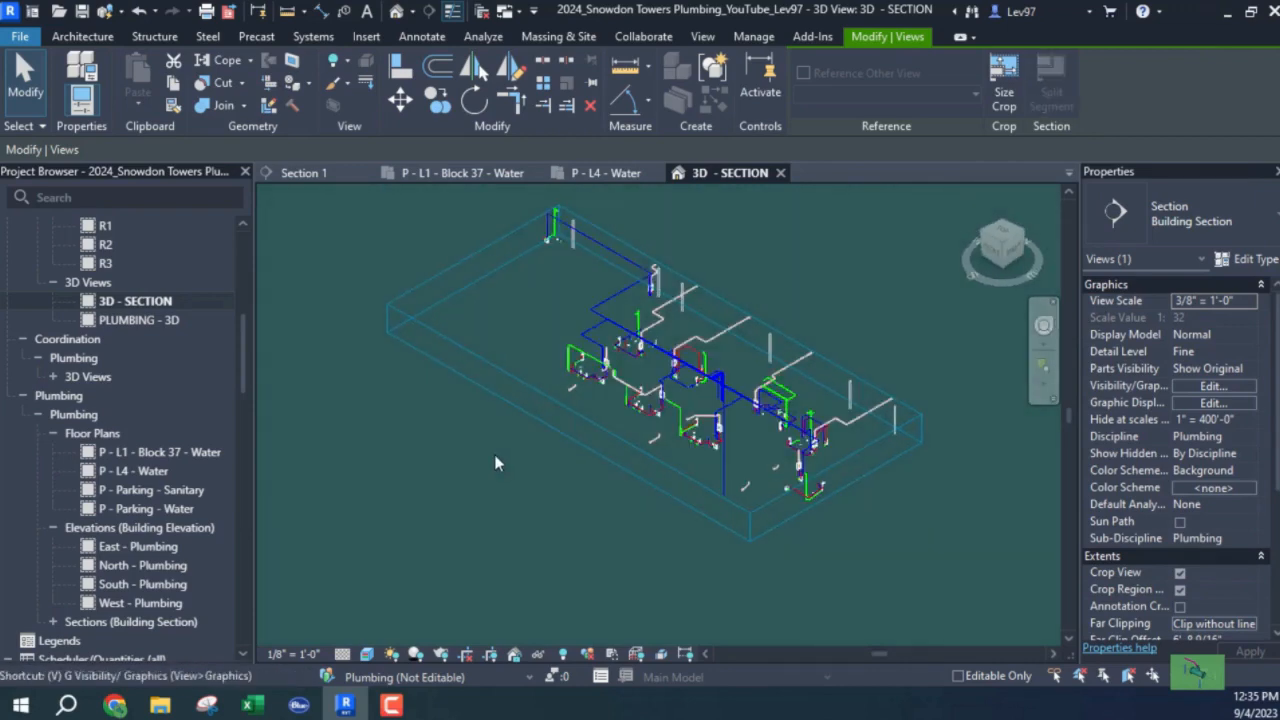
{"action": "key", "text": "g"}
{"action": "left_click", "coordinate": [846, 130]}
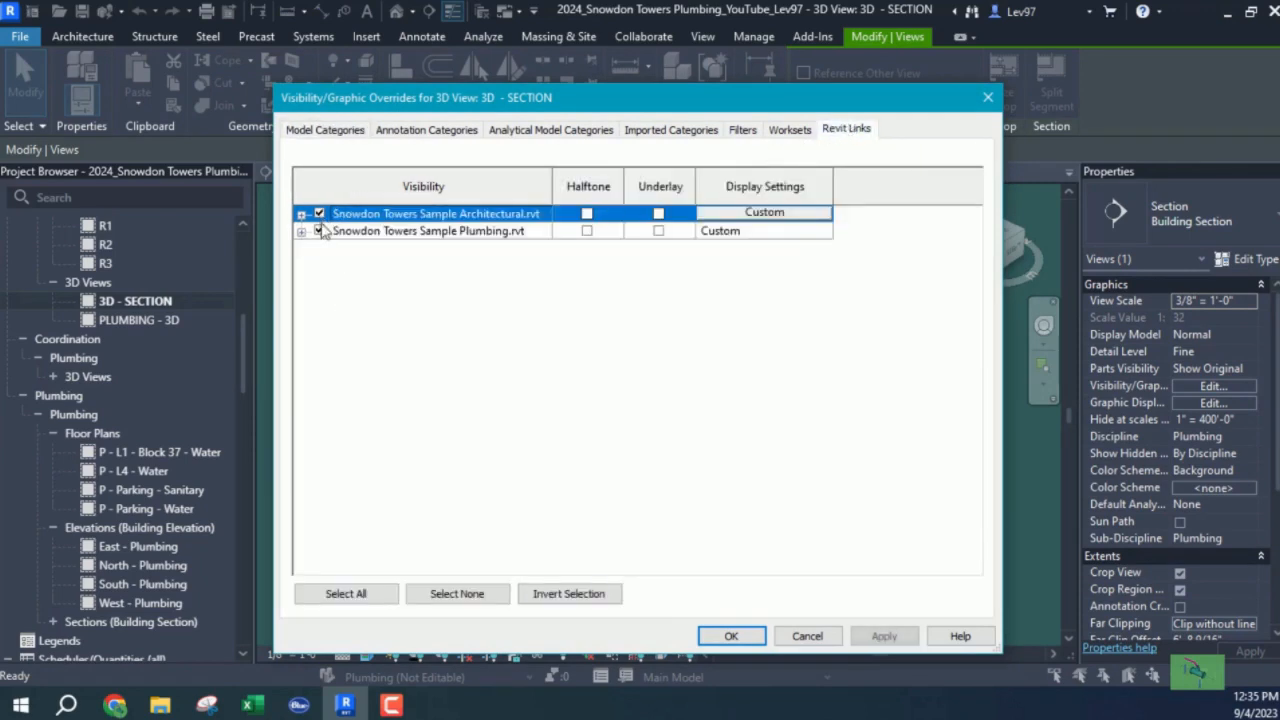
{"action": "left_click", "coordinate": [731, 636]}
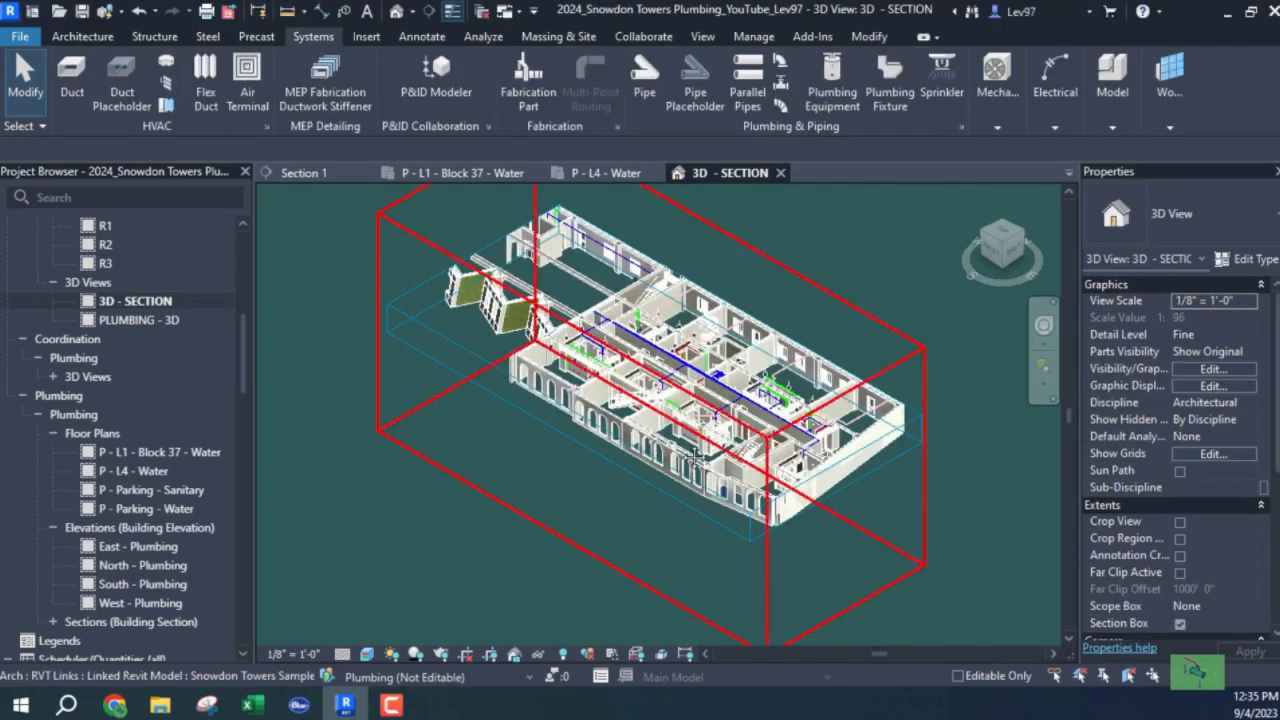
Examine from several angles how the L4 water pipes run from the corridor into the riser shaft.
{"action": "middle_click_drag", "start_coordinate": [722, 376], "coordinate": [673, 458]}
{"action": "scroll", "coordinate": [673, 458], "scroll_direction": "up", "scroll_amount": 2}
{"action": "scroll", "coordinate": [673, 462], "scroll_direction": "up", "scroll_amount": 6}
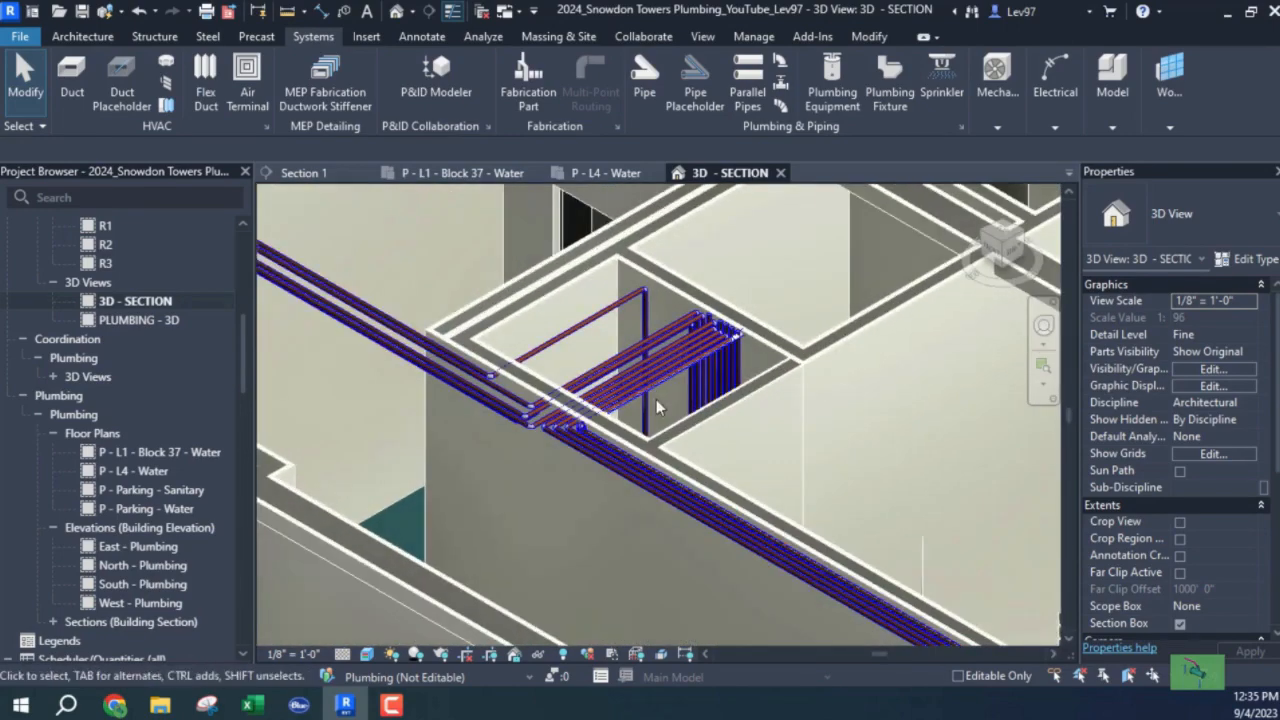
{"action": "left_click", "coordinate": [676, 386]}
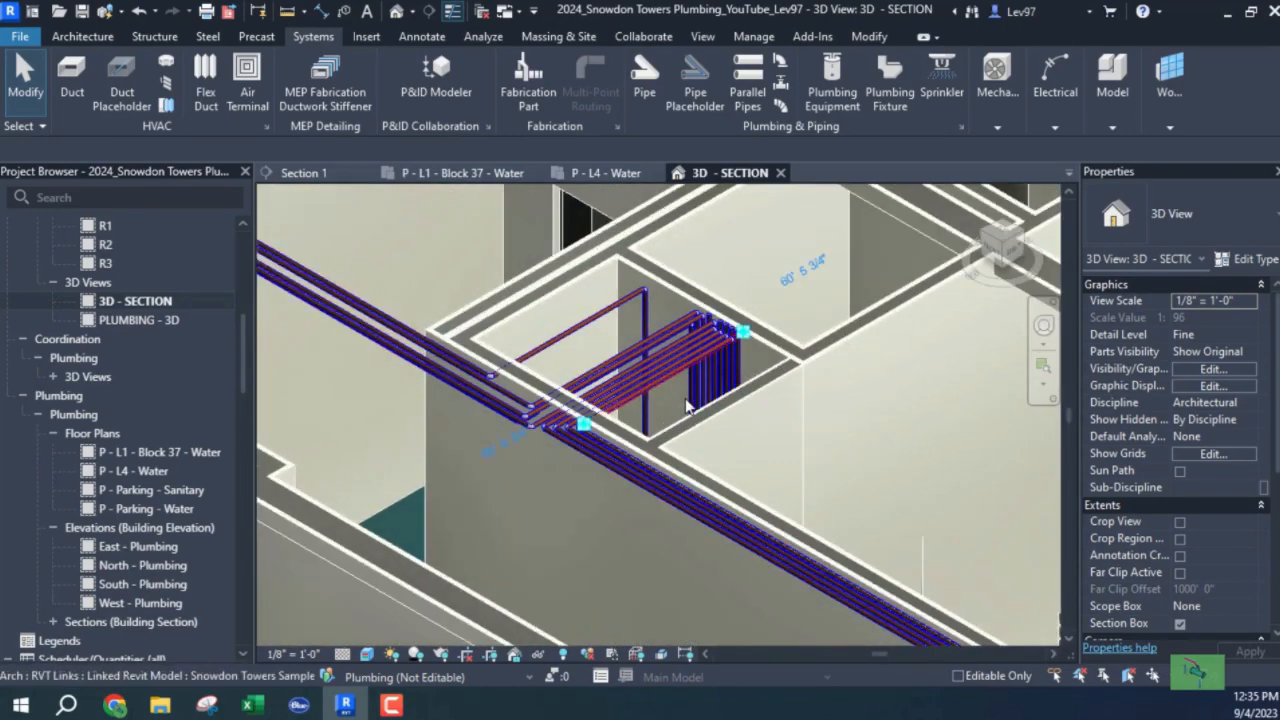
{"action": "middle_click_drag", "start_coordinate": [676, 386], "coordinate": [613, 363], "text": "shift"}
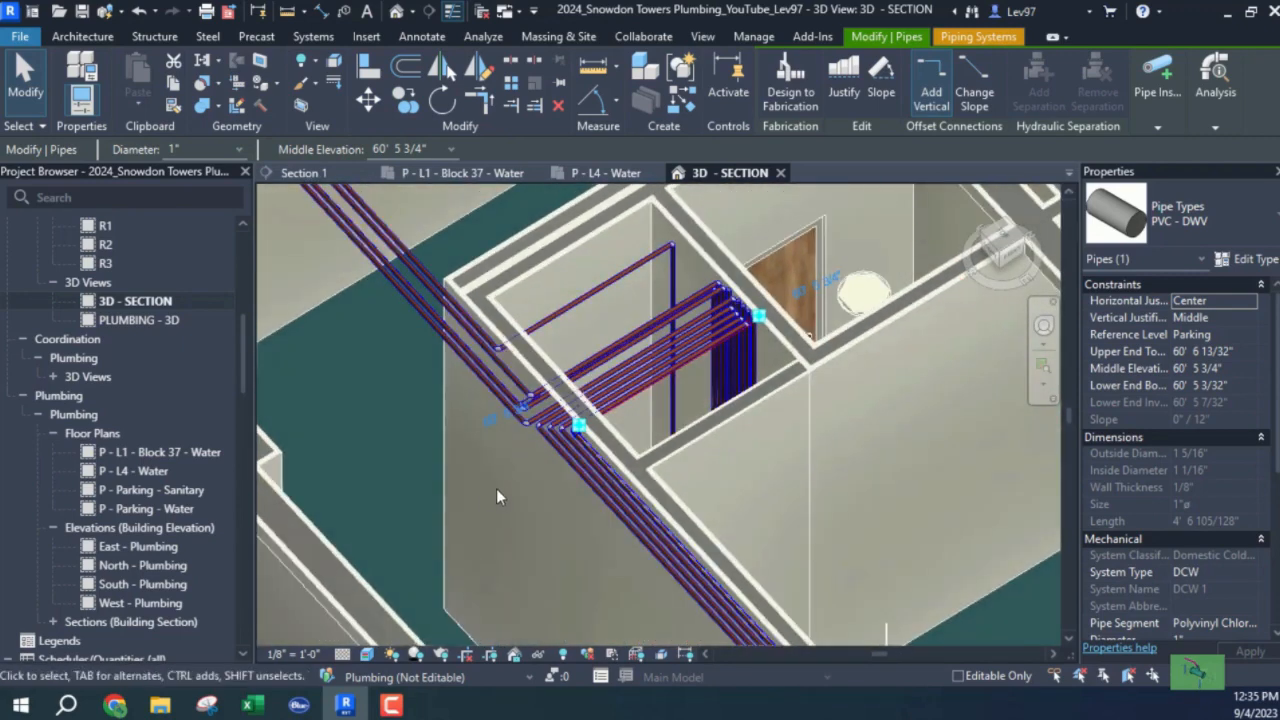
{"action": "middle_click_drag", "start_coordinate": [503, 488], "coordinate": [571, 437], "text": "shift"}
{"action": "middle_click_drag", "start_coordinate": [532, 500], "coordinate": [506, 500], "text": "shift"}
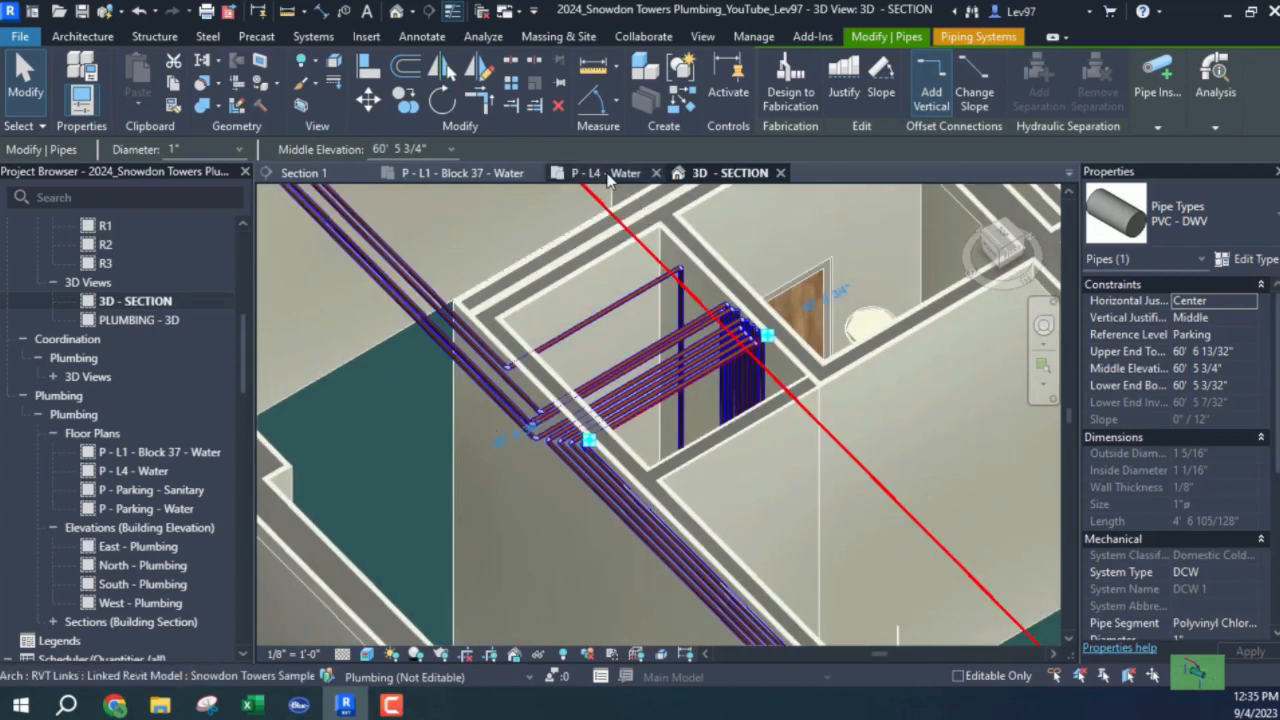
{"action": "scroll", "coordinate": [535, 400], "scroll_direction": "down", "scroll_amount": 8}
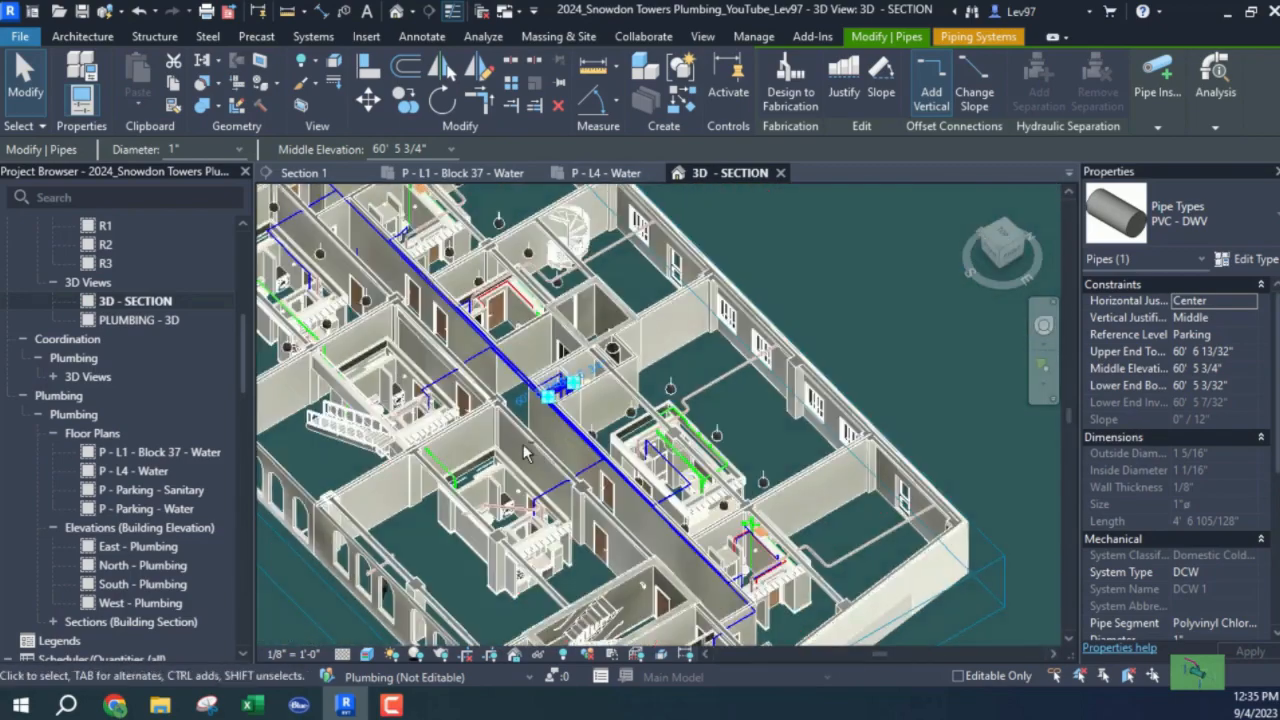
{"action": "middle_click_drag", "start_coordinate": [525, 452], "coordinate": [548, 384], "text": "shift"}
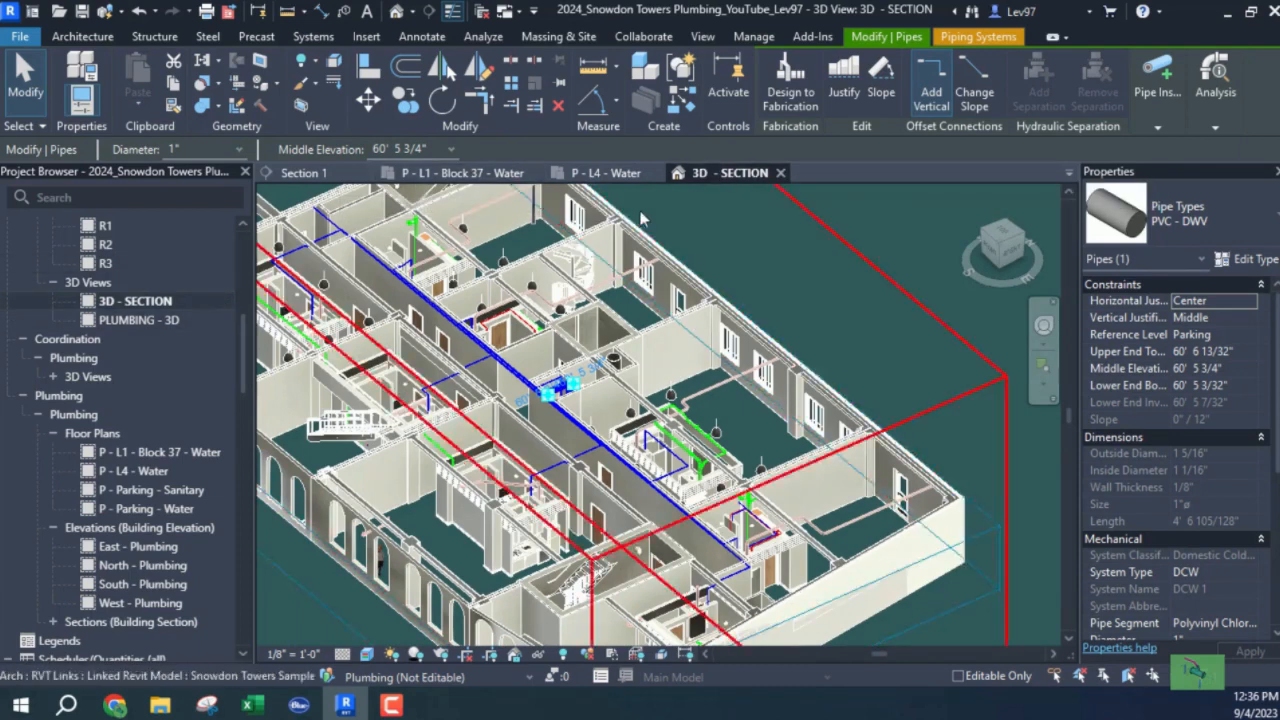
Recheck the pipes at the shaft in the P - L4 - Water plan and switch to Section 1.
{"action": "left_click", "coordinate": [590, 174]}
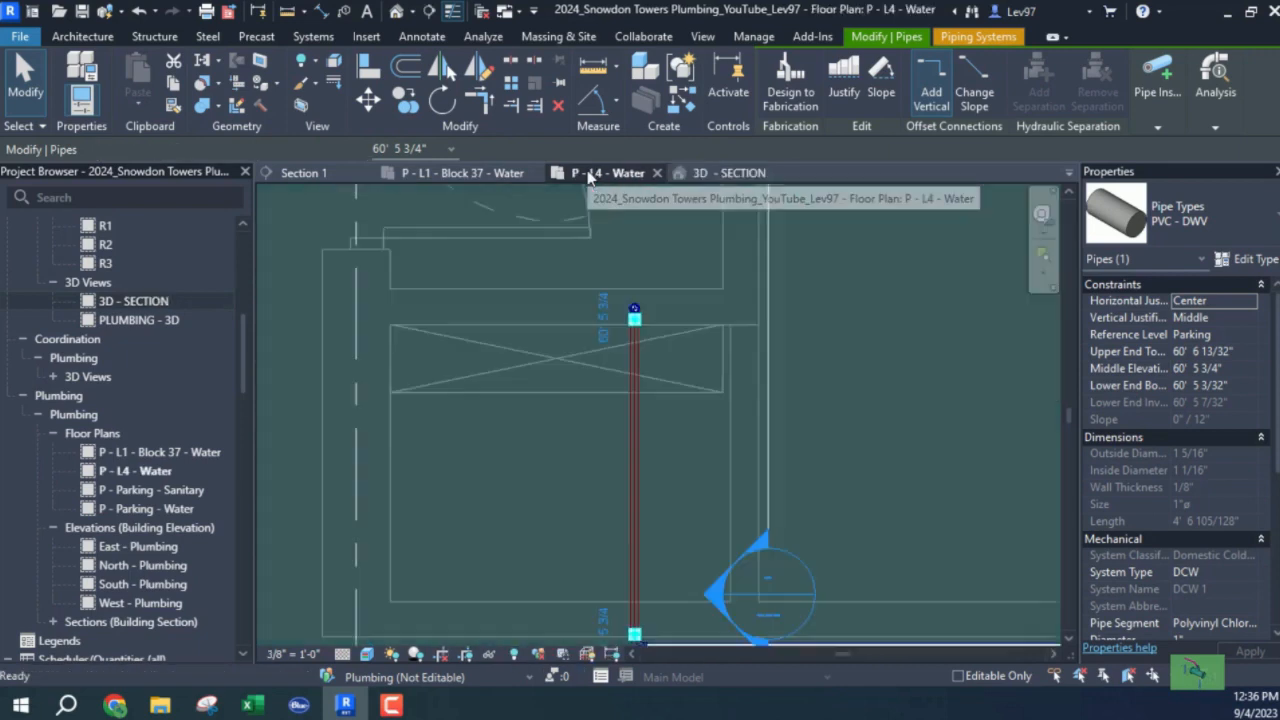
{"action": "left_click", "coordinate": [589, 483]}
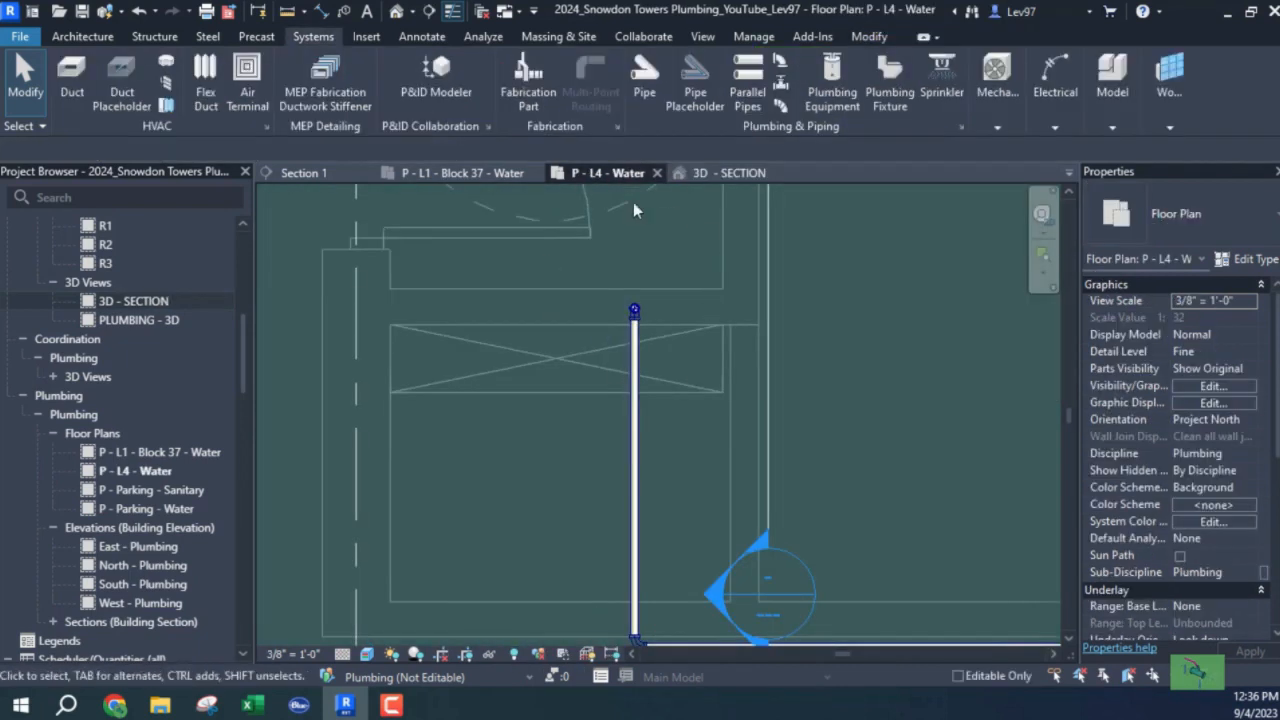
{"action": "left_click", "coordinate": [303, 173]}
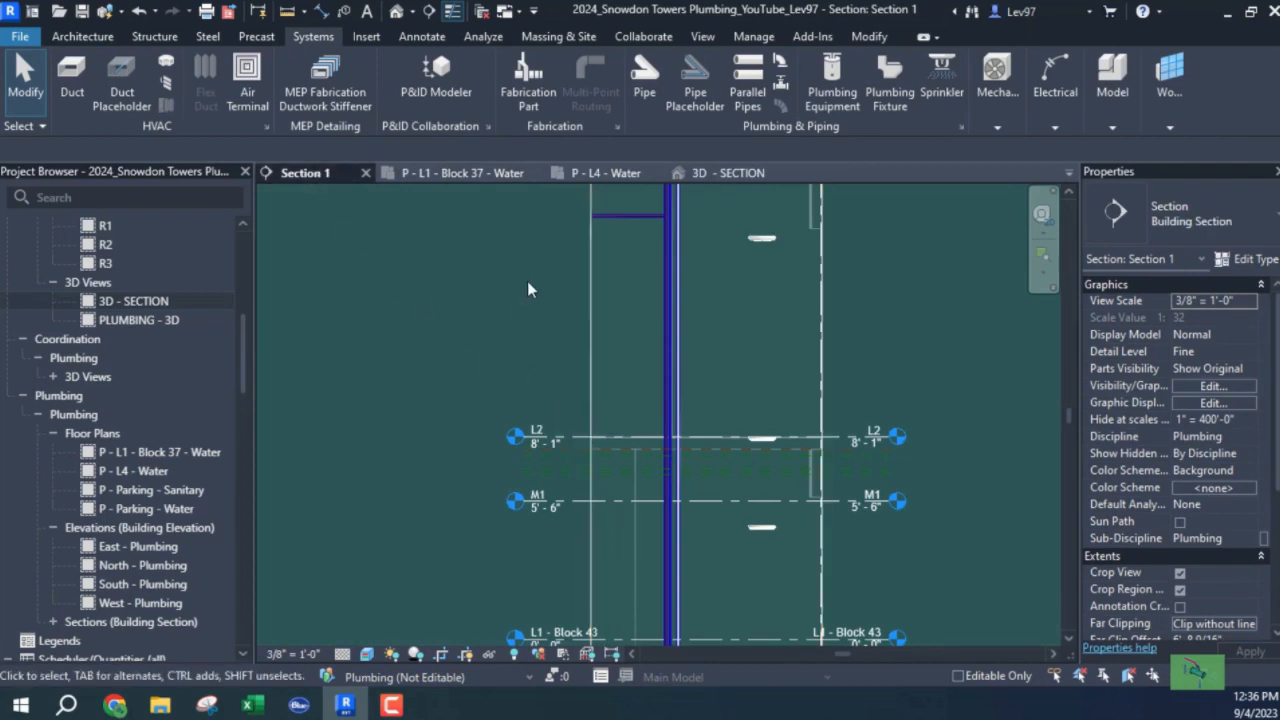
Examine the foot of the riser pipes around the L1 - Block 35 and L1 - Block 37 levels in Section 1.
{"action": "scroll", "coordinate": [505, 349], "scroll_direction": "down", "scroll_amount": 3}
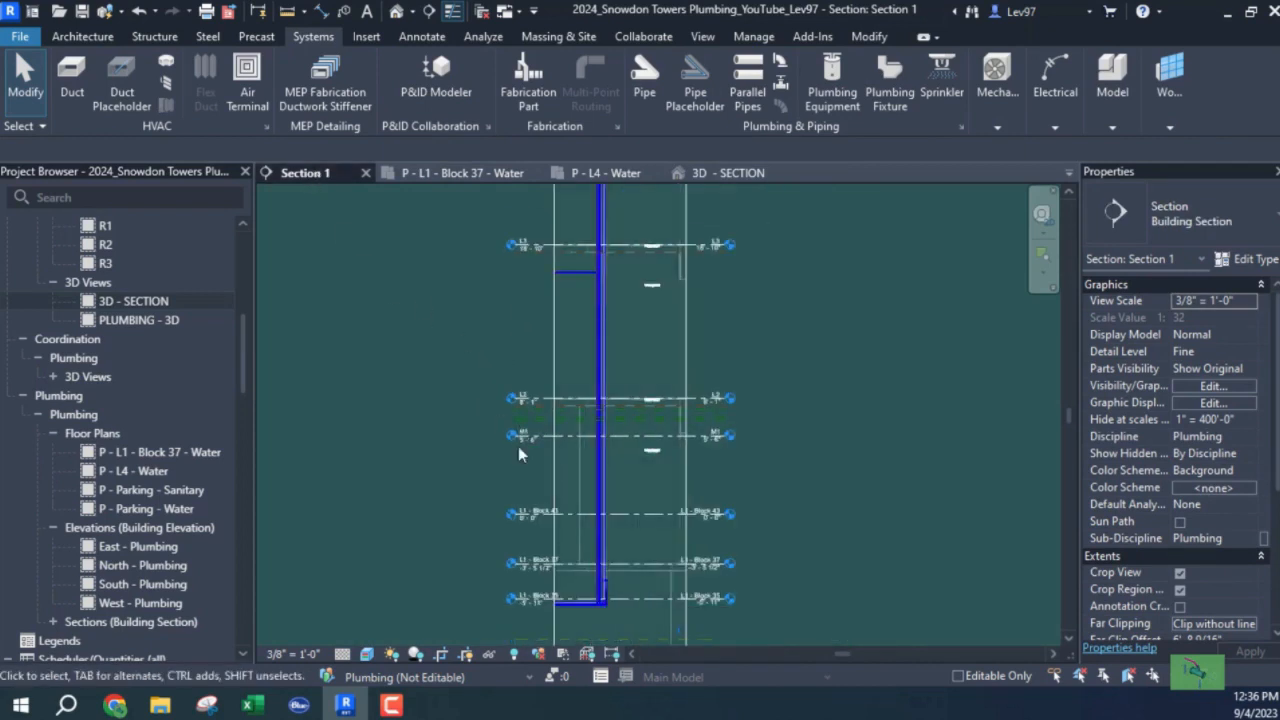
{"action": "scroll", "coordinate": [657, 411], "scroll_direction": "up", "scroll_amount": 5}
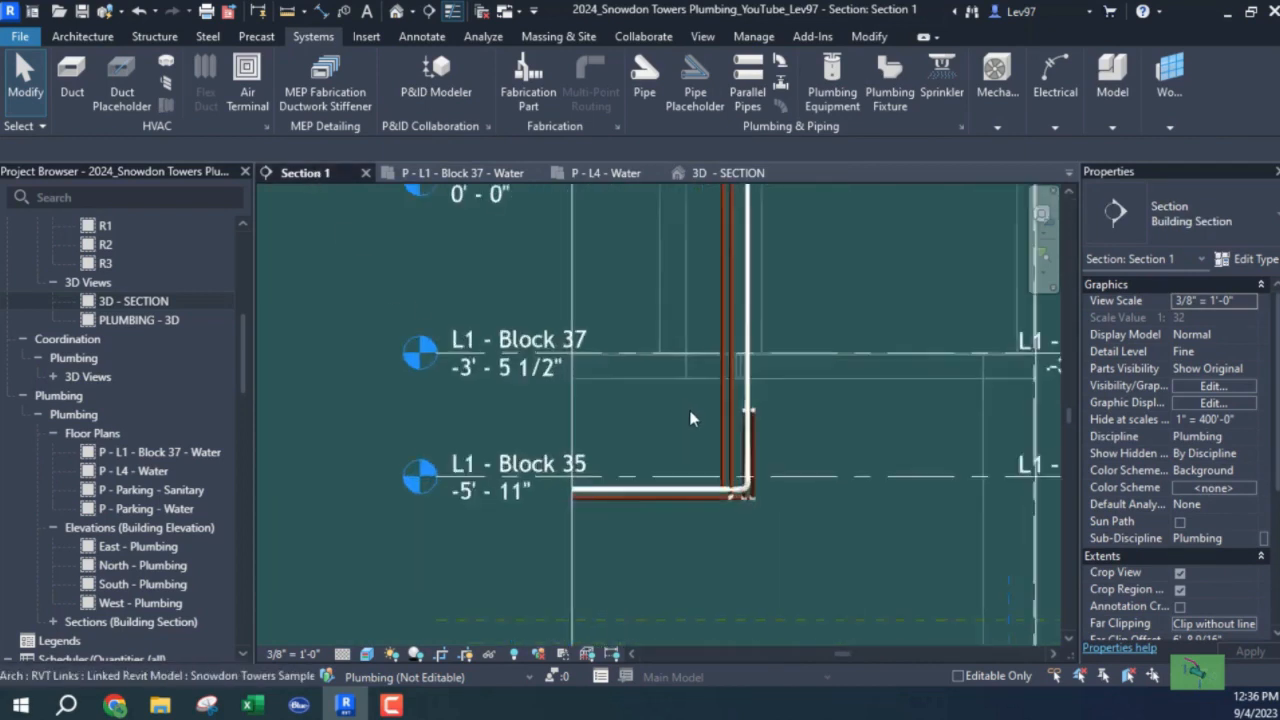
{"action": "scroll", "coordinate": [688, 417], "scroll_direction": "up", "scroll_amount": 2}
{"action": "scroll", "coordinate": [672, 423], "scroll_direction": "down", "scroll_amount": 1}
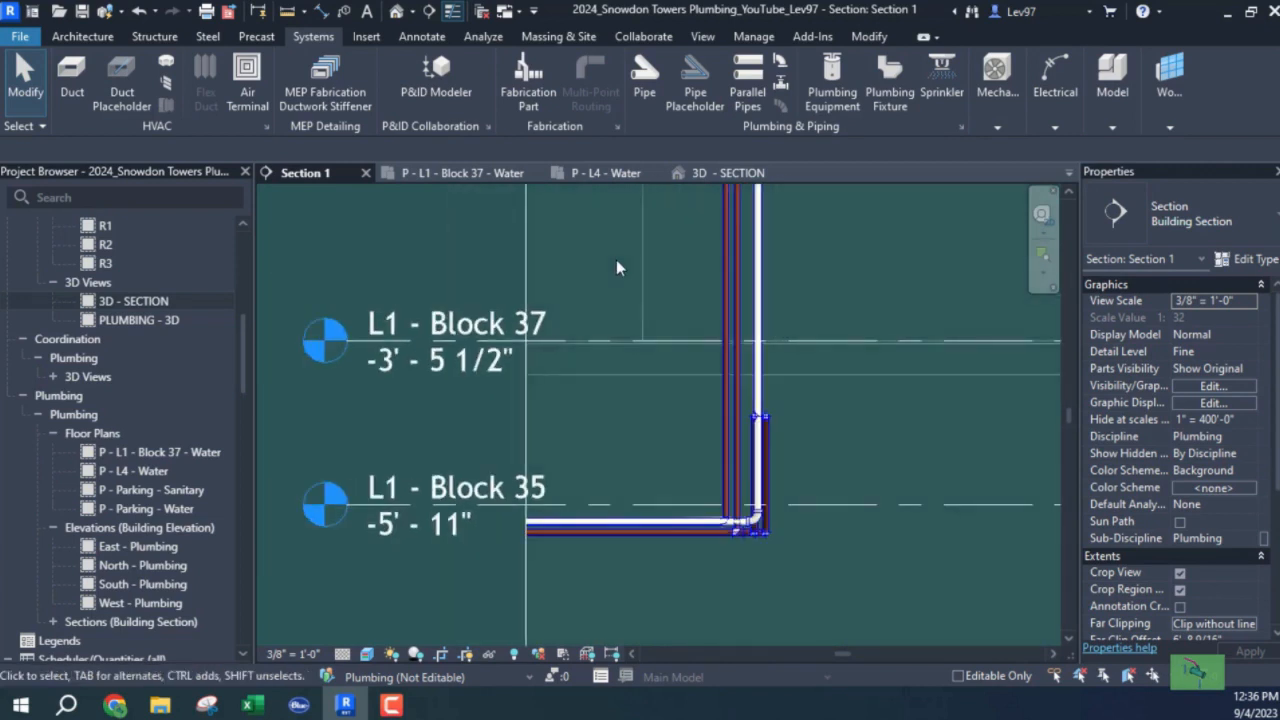
{"action": "middle_click_drag", "start_coordinate": [630, 322], "coordinate": [623, 601]}
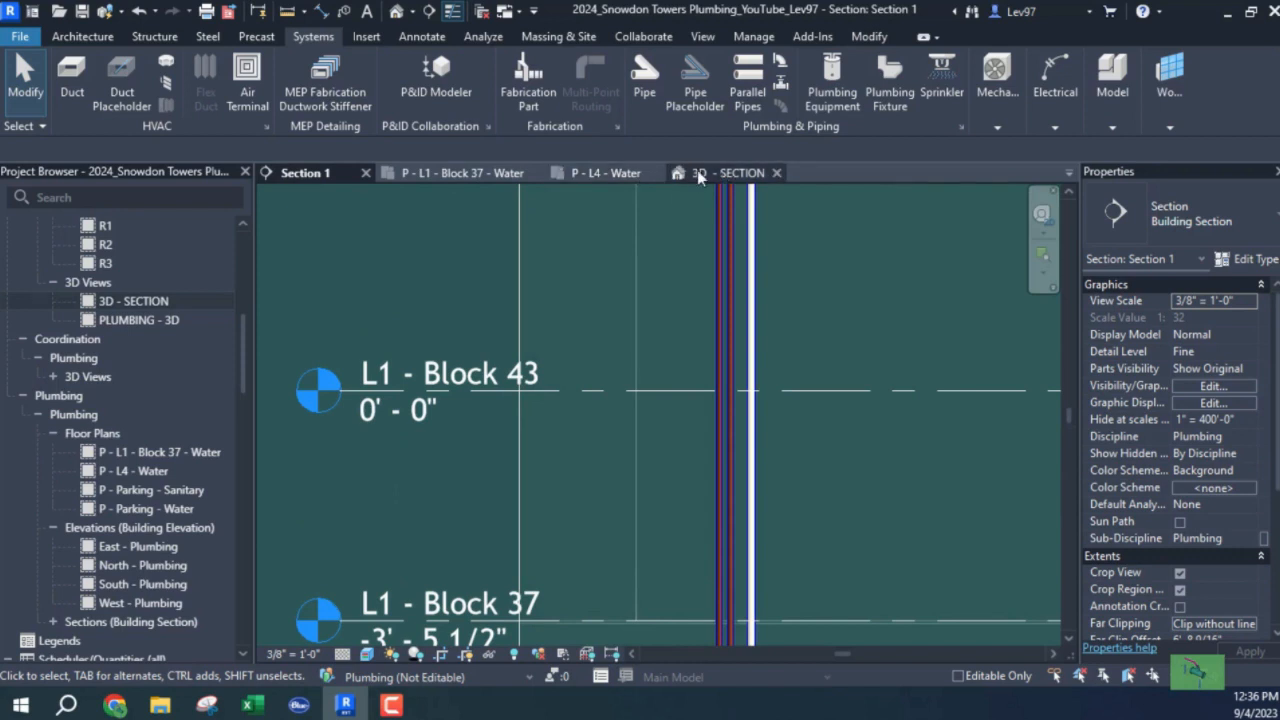
In the P - L4 - Water plan, move the Section 1 line to the shaft's side wall and reduce its far clip offset to about 1' 8".
{"action": "left_click", "coordinate": [612, 172]}
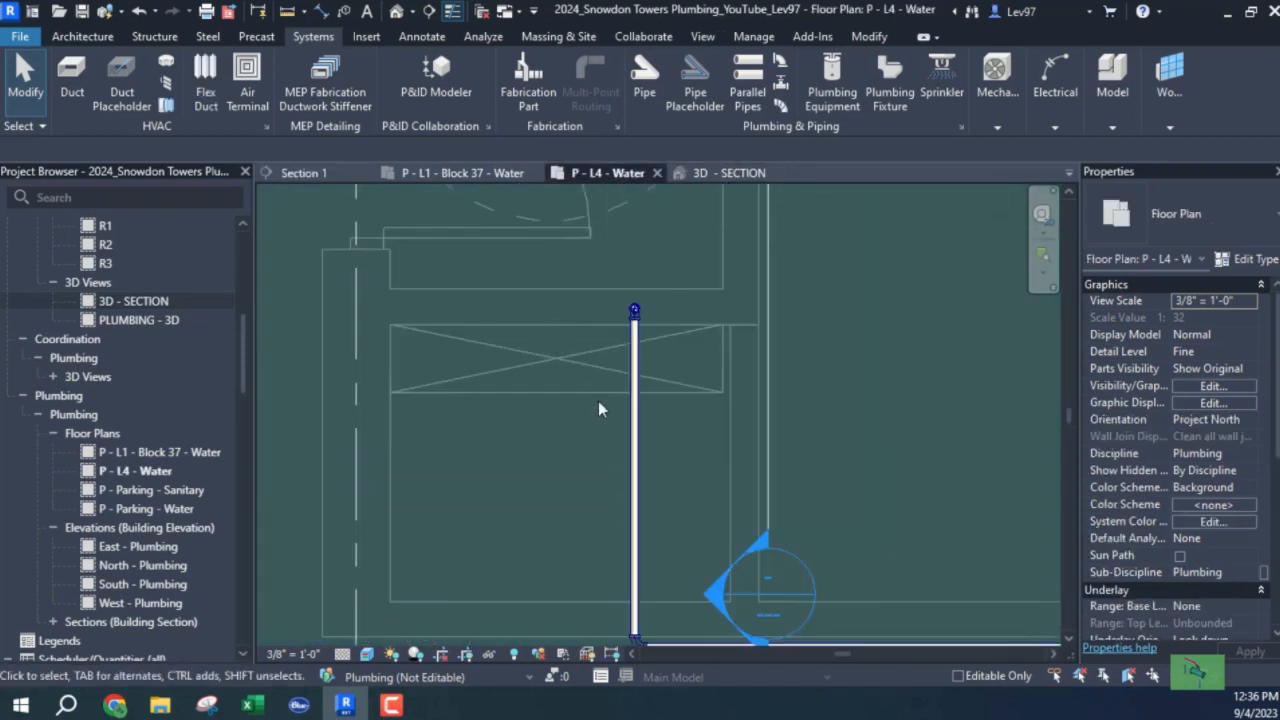
{"action": "left_click", "coordinate": [766, 418]}
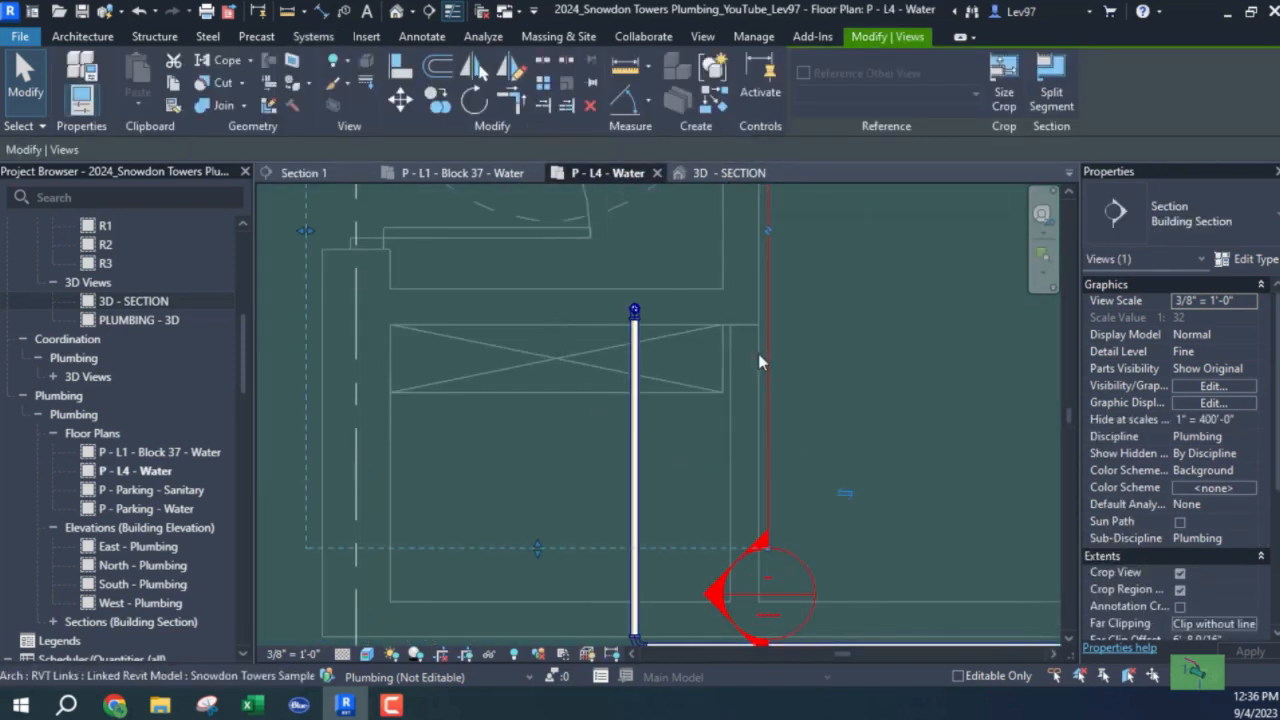
{"action": "left_click_drag", "start_coordinate": [763, 362], "coordinate": [716, 492]}
{"action": "scroll", "coordinate": [580, 475], "scroll_direction": "down", "scroll_amount": 2}
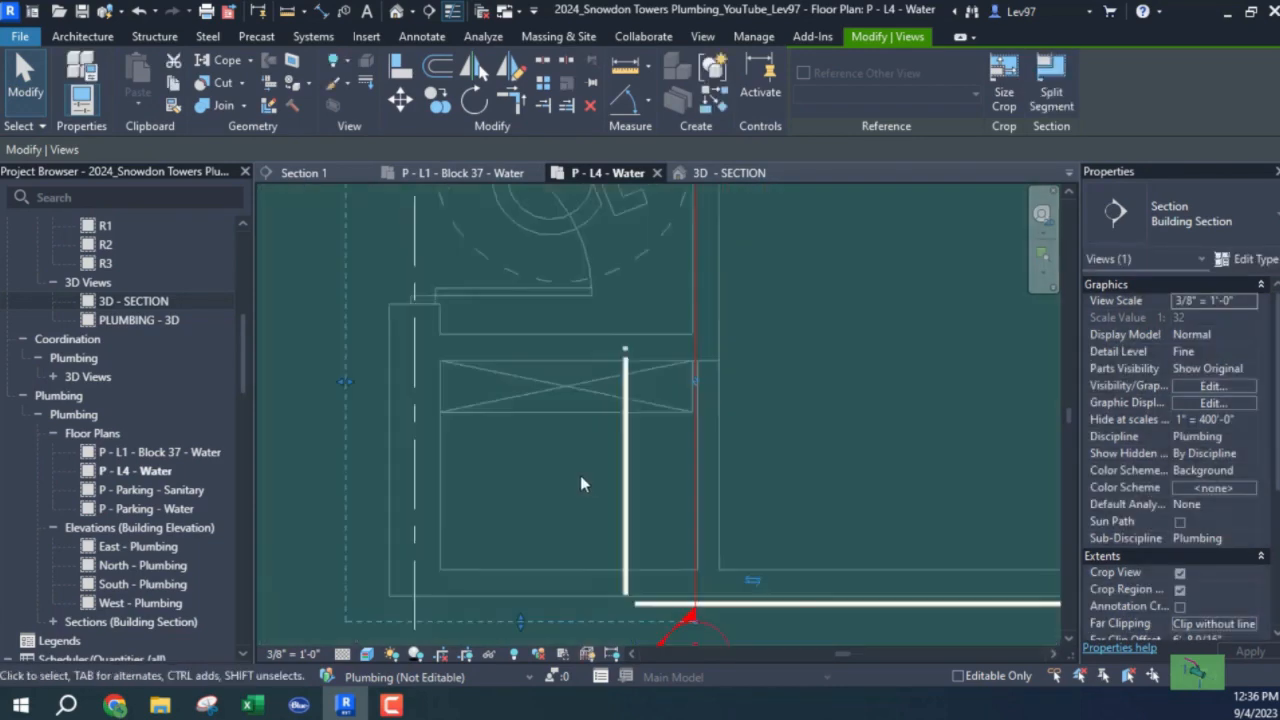
{"action": "scroll", "coordinate": [580, 475], "scroll_direction": "down", "scroll_amount": 1}
{"action": "left_click_drag", "start_coordinate": [613, 440], "coordinate": [603, 449]}
Follow the riser pipes in Section 1 from L1 - Block 43 up to the horizontal runs below R2.
{"action": "left_click", "coordinate": [317, 176]}
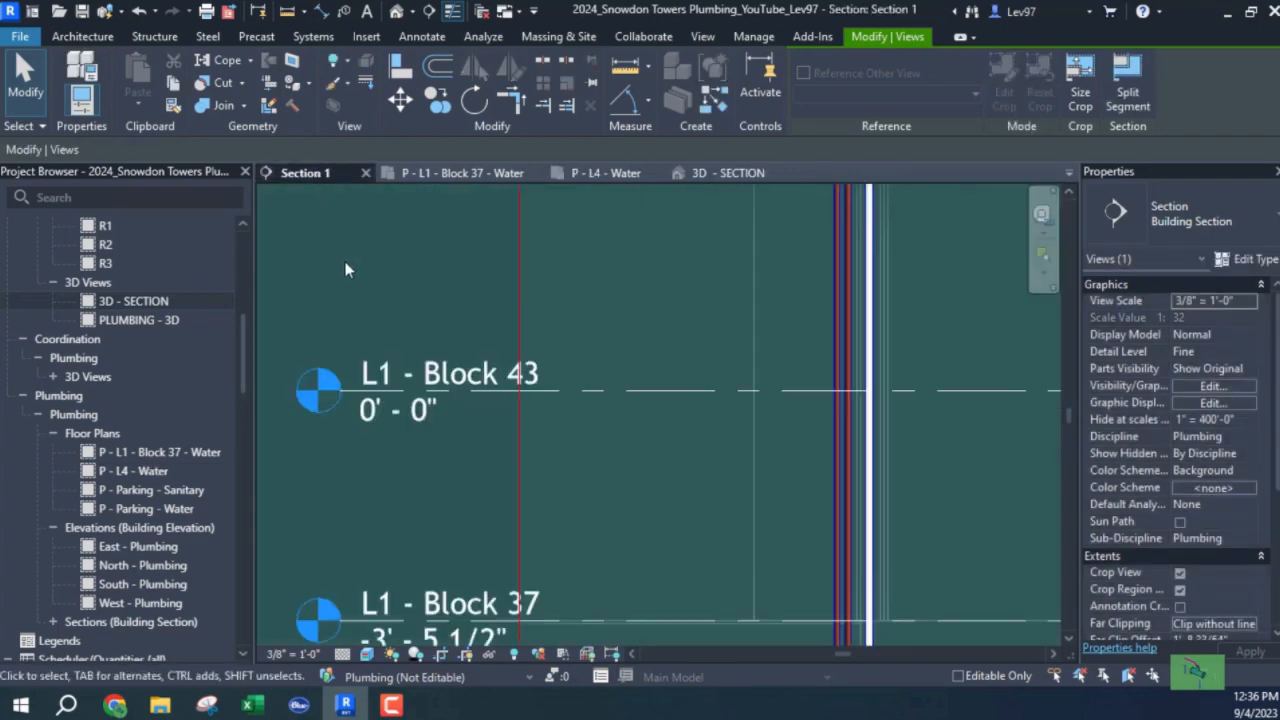
{"action": "scroll", "coordinate": [685, 474], "scroll_direction": "down", "scroll_amount": 2}
{"action": "middle_click_drag", "start_coordinate": [651, 481], "coordinate": [620, 572]}
{"action": "scroll", "coordinate": [617, 350], "scroll_direction": "down", "scroll_amount": 1}
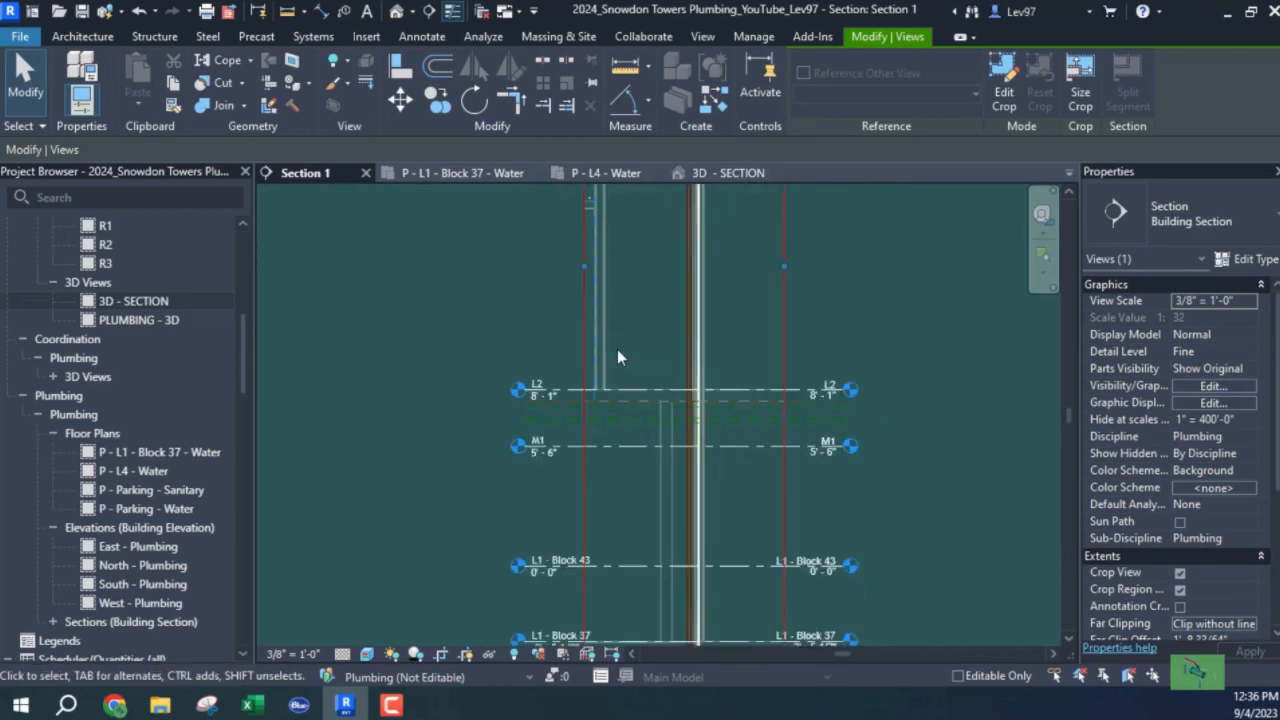
{"action": "middle_click_drag", "start_coordinate": [617, 349], "coordinate": [617, 640]}
{"action": "middle_click_drag", "start_coordinate": [617, 302], "coordinate": [606, 590]}
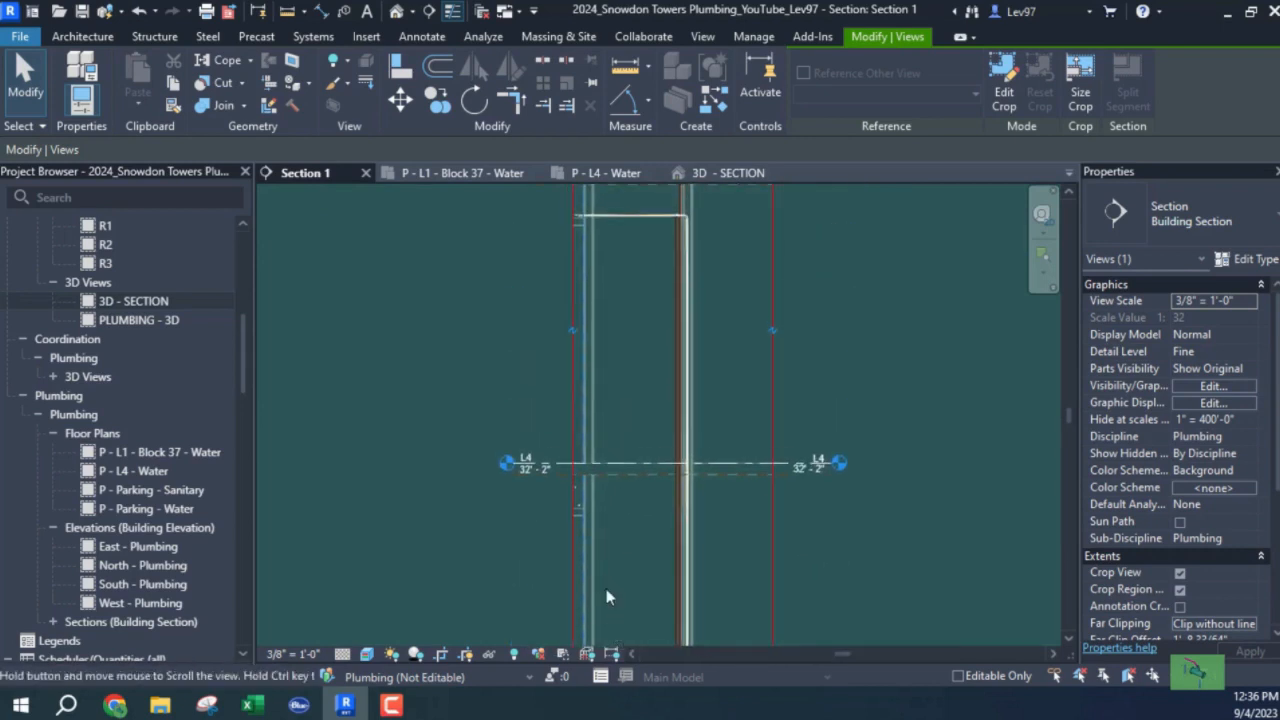
{"action": "middle_click_drag", "start_coordinate": [618, 386], "coordinate": [623, 504]}
{"action": "scroll", "coordinate": [591, 331], "scroll_direction": "up", "scroll_amount": 3}
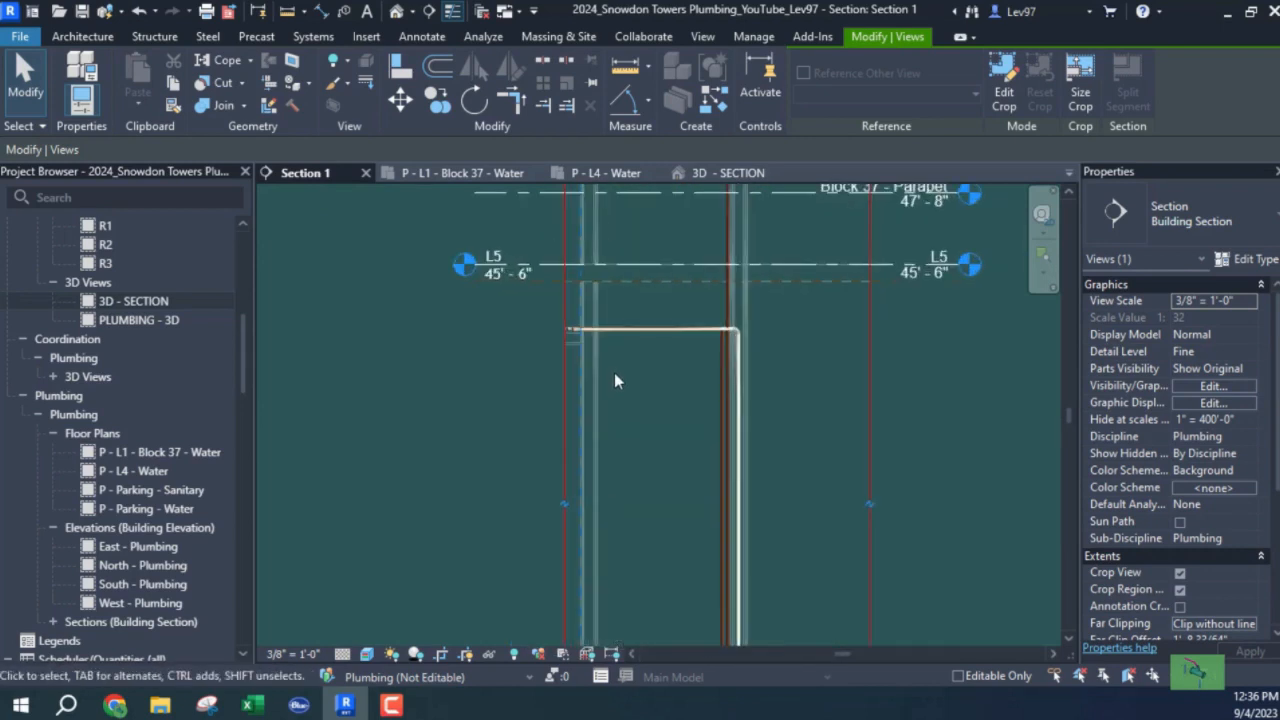
{"action": "scroll", "coordinate": [611, 407], "scroll_direction": "down", "scroll_amount": 3}
{"action": "middle_click_drag", "start_coordinate": [633, 291], "coordinate": [634, 592]}
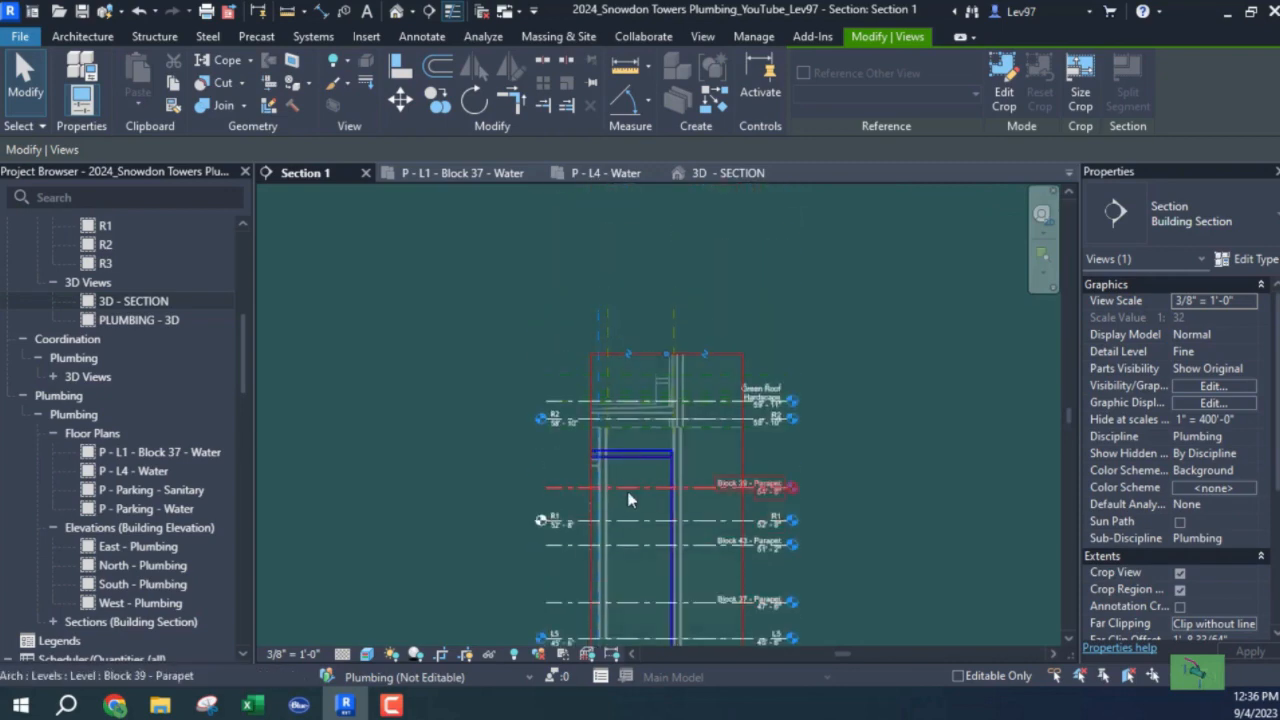
{"action": "scroll", "coordinate": [635, 480], "scroll_direction": "up", "scroll_amount": 5}
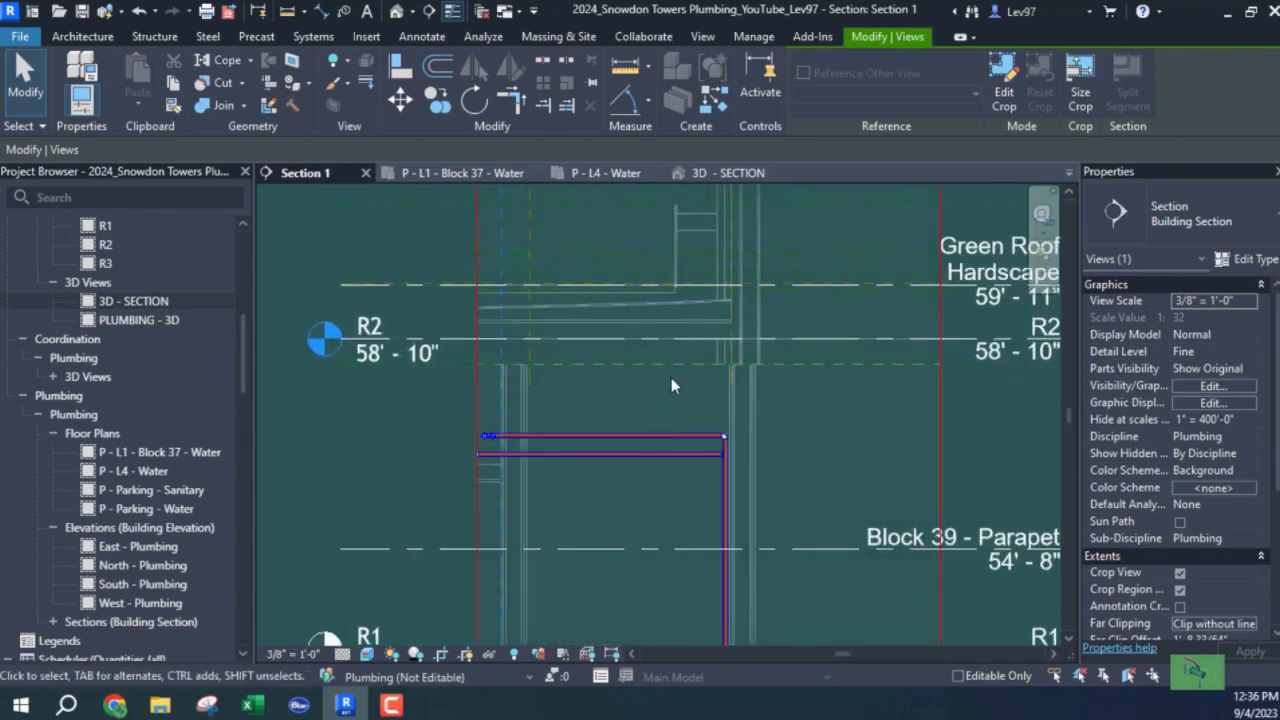
{"action": "middle_click_drag", "start_coordinate": [831, 383], "coordinate": [671, 409]}
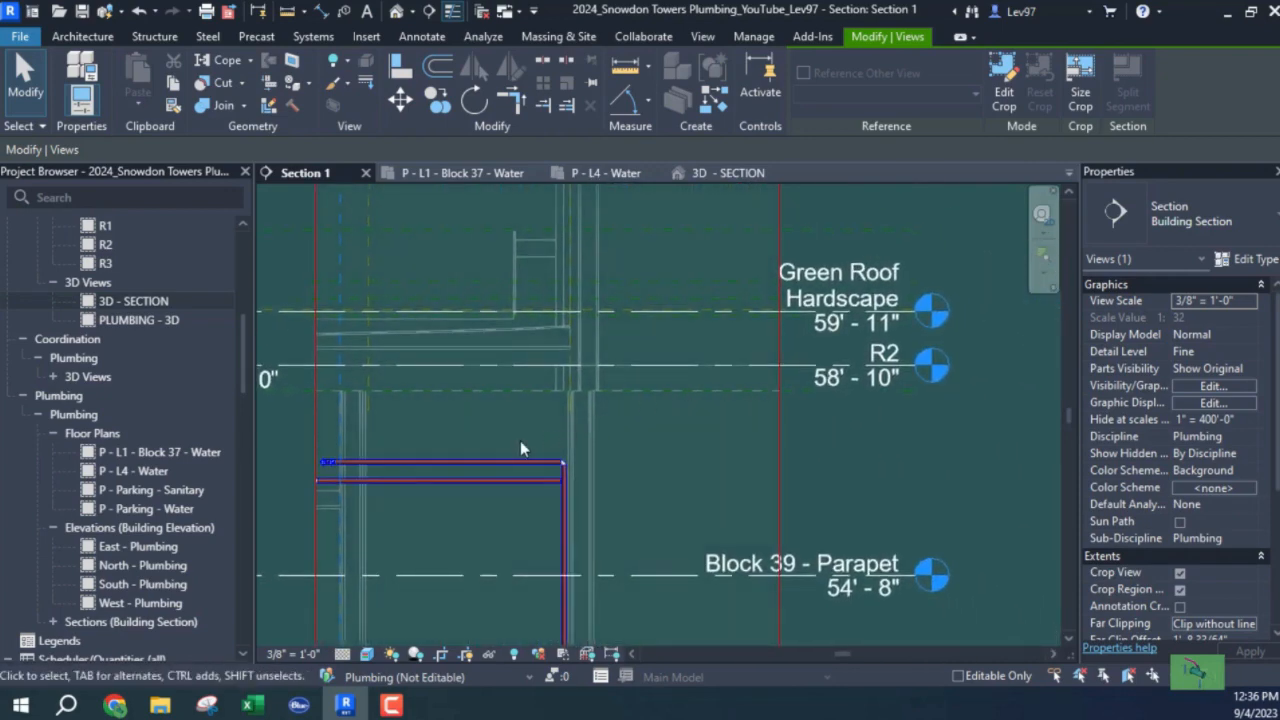
Inspect the horizontal pipe branch leaving the risers just below L5 in Section 1.
{"action": "scroll", "coordinate": [540, 450], "scroll_direction": "down", "scroll_amount": 2}
{"action": "scroll", "coordinate": [603, 440], "scroll_direction": "down", "scroll_amount": 2}
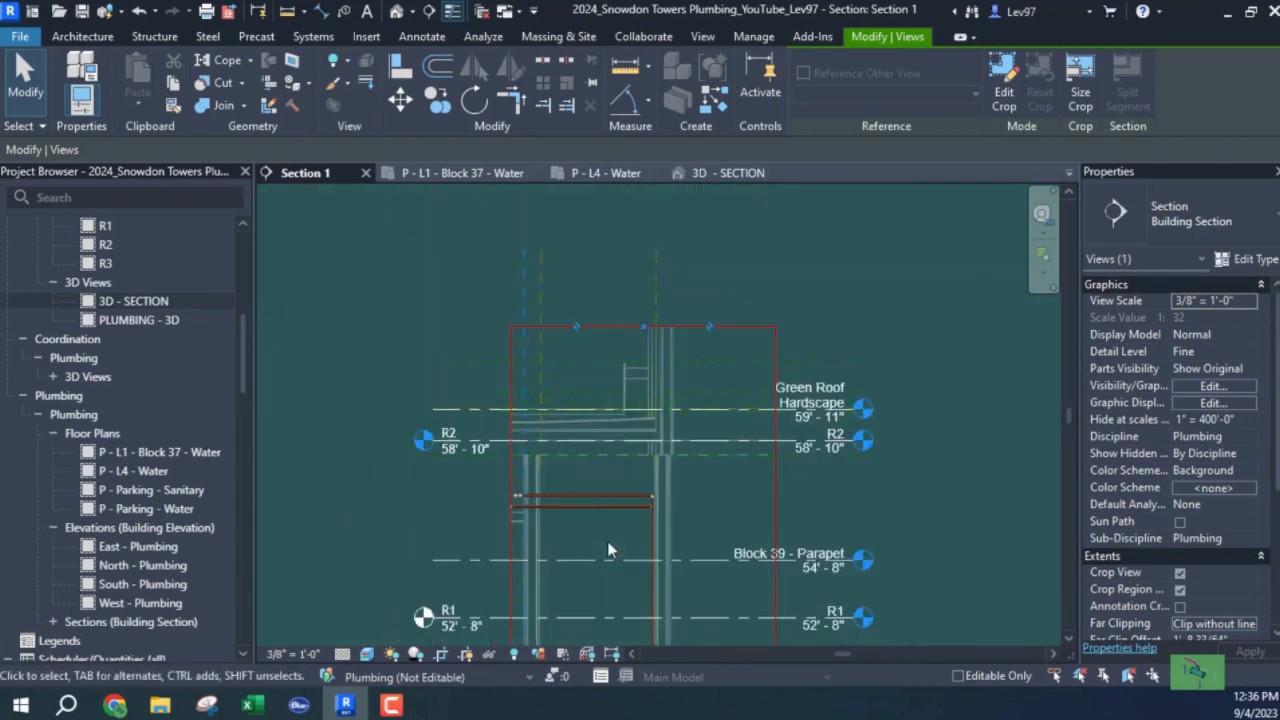
{"action": "mouse_move", "coordinate": [600, 579]}
{"action": "middle_mouse_down"}
{"action": "mouse_move", "coordinate": [661, 271]}
{"action": "mouse_move", "coordinate": [650, 252]}
{"action": "middle_mouse_up"}
{"action": "middle_click_drag", "start_coordinate": [628, 545], "coordinate": [631, 295]}
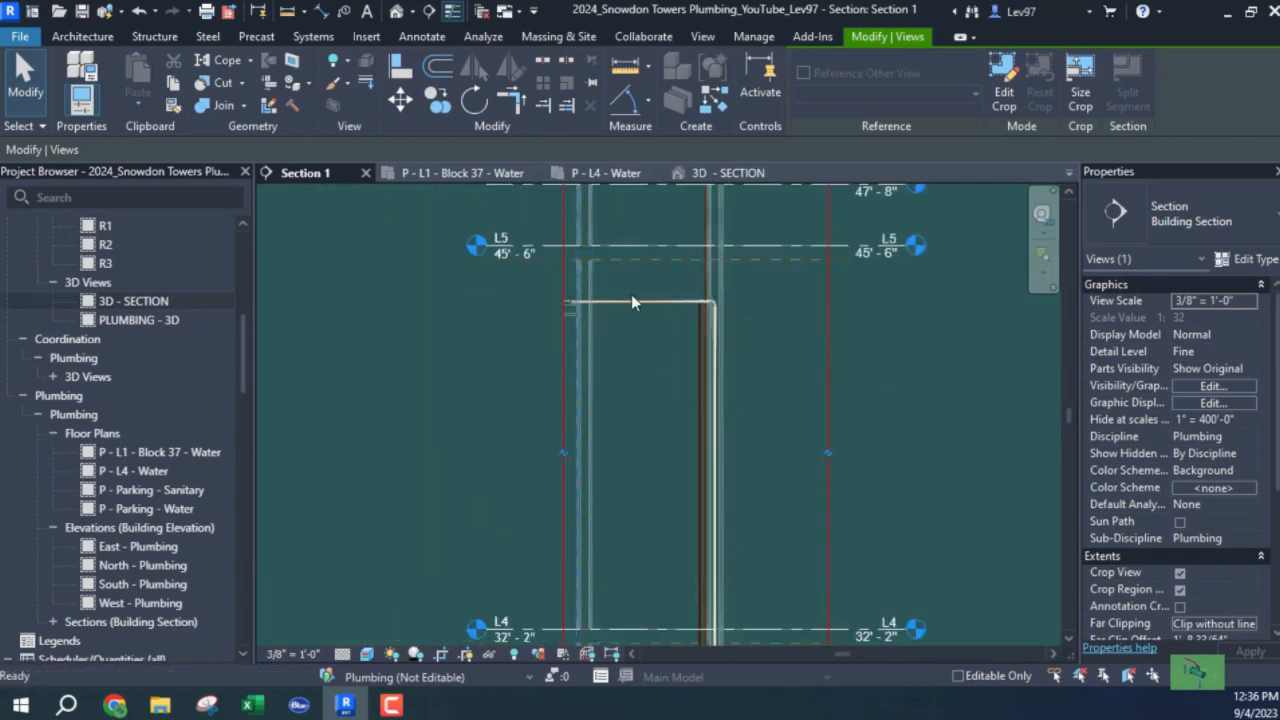
{"action": "scroll", "coordinate": [669, 303], "scroll_direction": "up", "scroll_amount": 1}
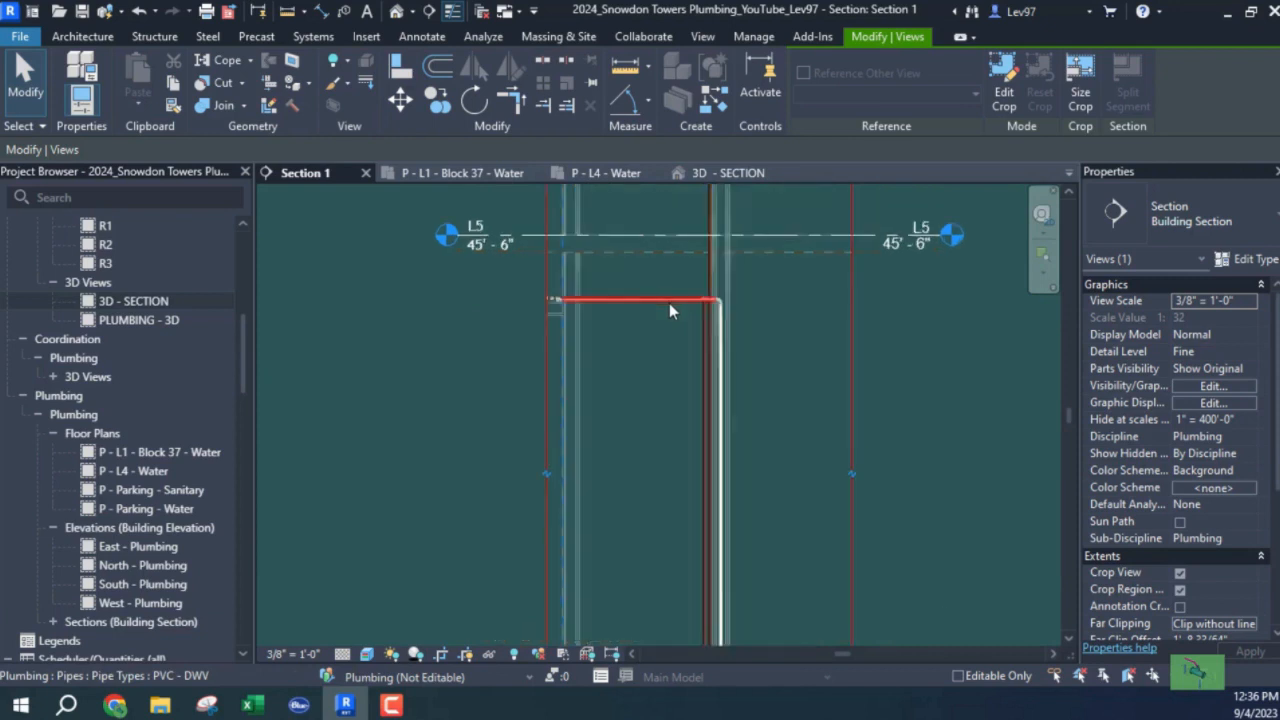
{"action": "scroll", "coordinate": [669, 303], "scroll_direction": "up", "scroll_amount": 1}
{"action": "left_click", "coordinate": [669, 303]}
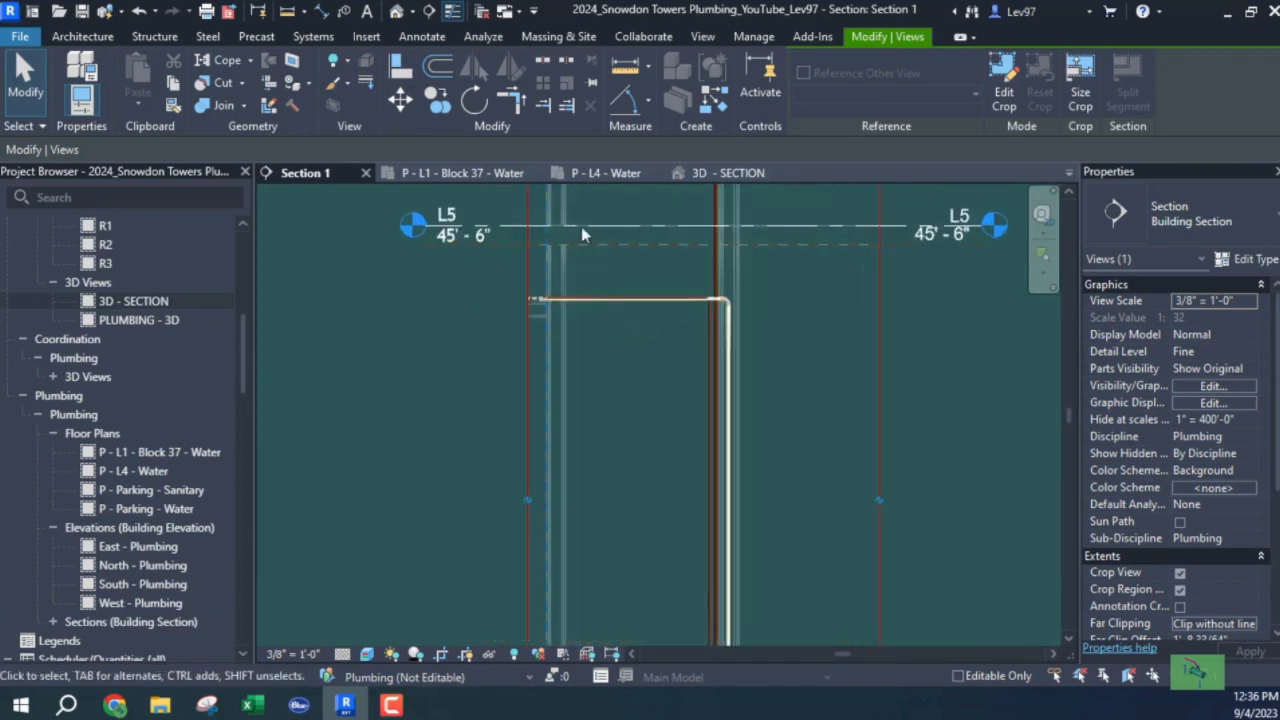
Check the riser pipes' position against the shaft opening in the P - L1 - Block 37 - Water plan.
{"action": "left_click", "coordinate": [490, 172]}
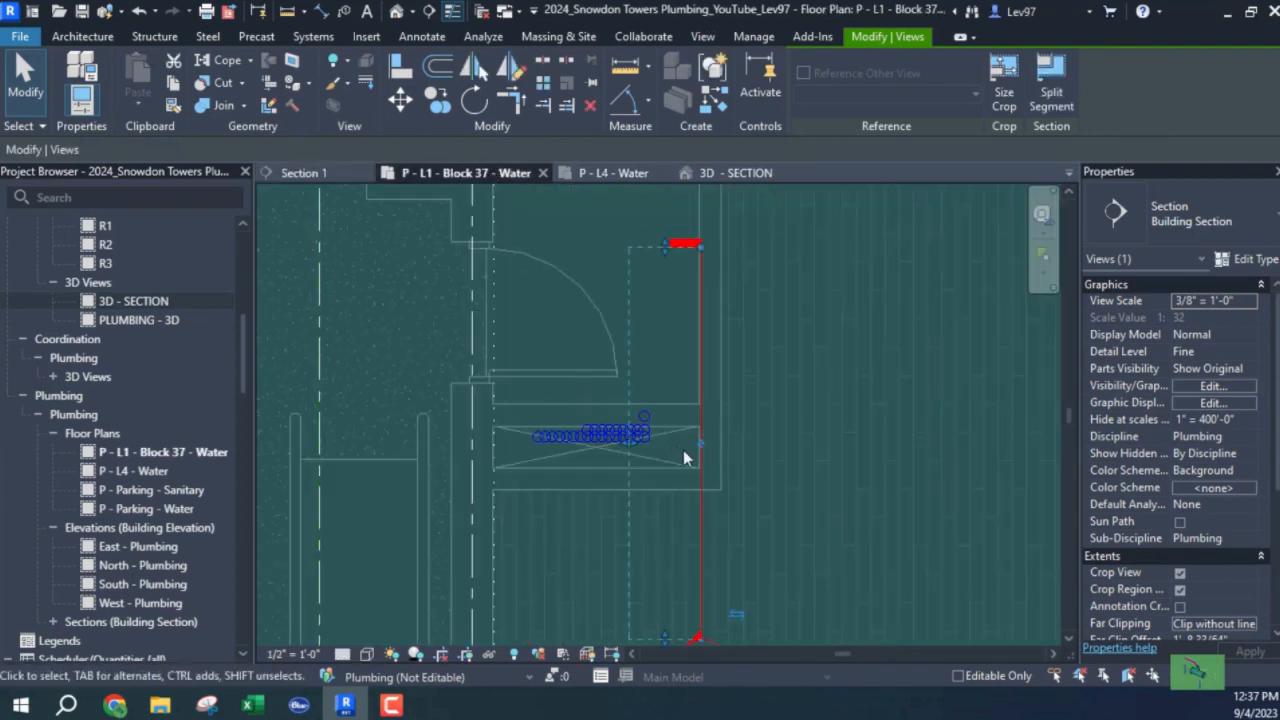
{"action": "middle_click_drag", "start_coordinate": [669, 374], "coordinate": [703, 332]}
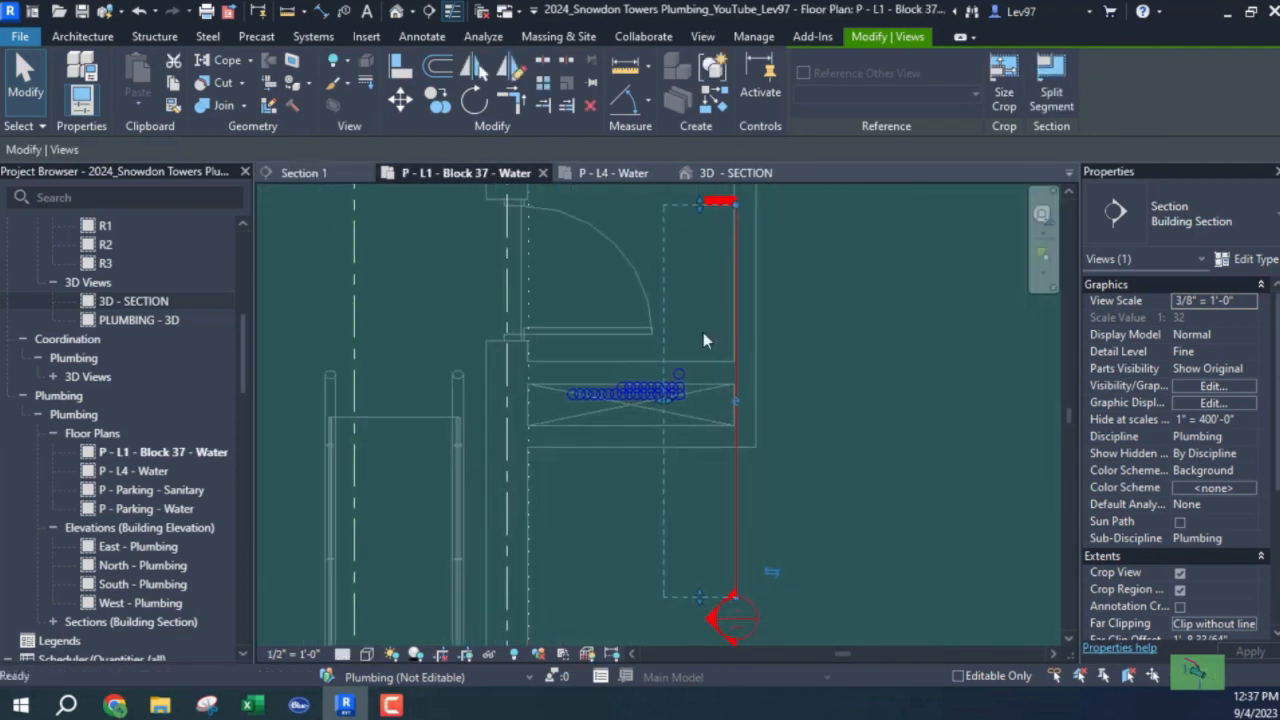
{"action": "scroll", "coordinate": [671, 403], "scroll_direction": "up", "scroll_amount": 2}
{"action": "scroll", "coordinate": [672, 403], "scroll_direction": "up", "scroll_amount": 2}
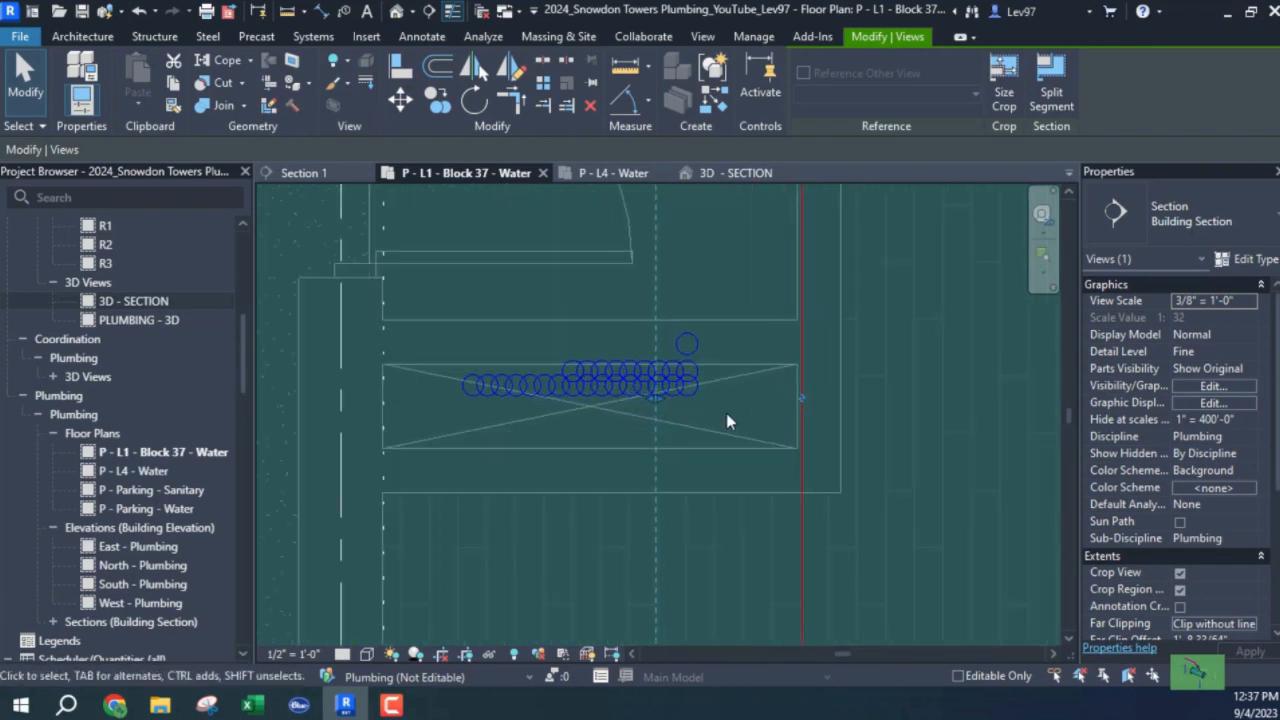
{"action": "scroll", "coordinate": [726, 415], "scroll_direction": "down", "scroll_amount": 1}
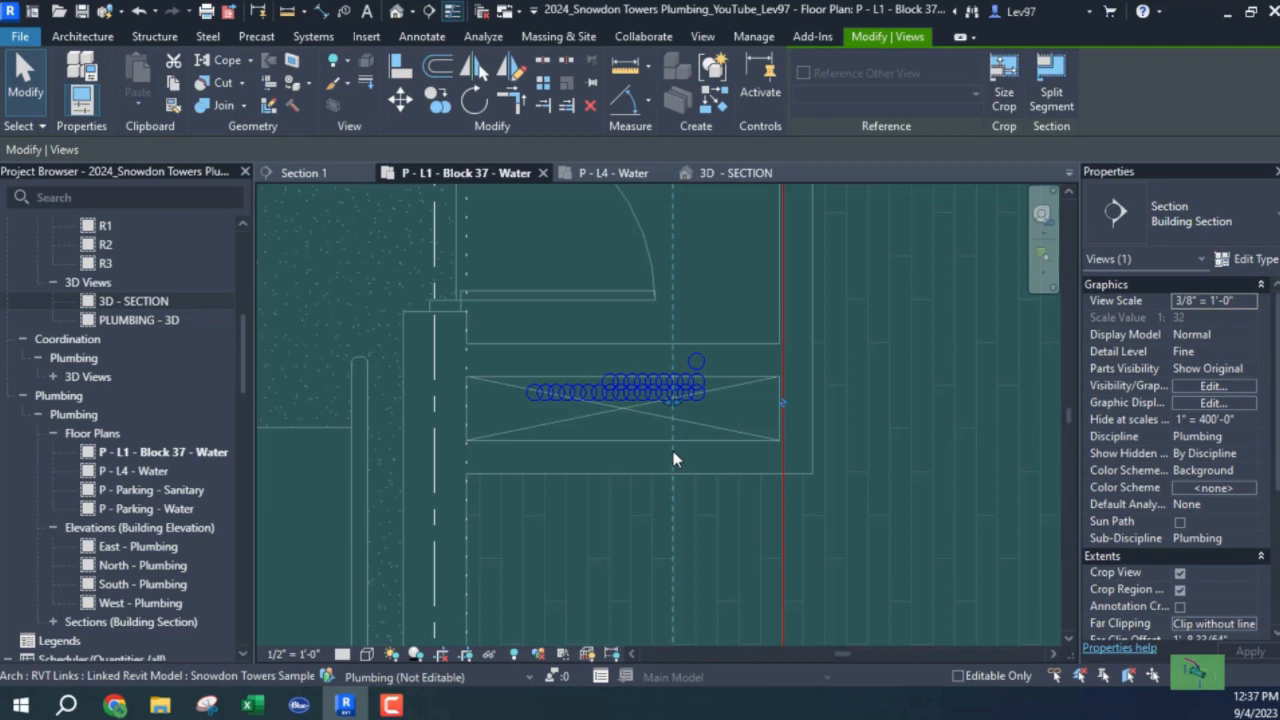
Return to Section 1 and trace the risers from L5 down to their horizontal run at L1 - Block 35.
{"action": "left_click", "coordinate": [313, 173]}
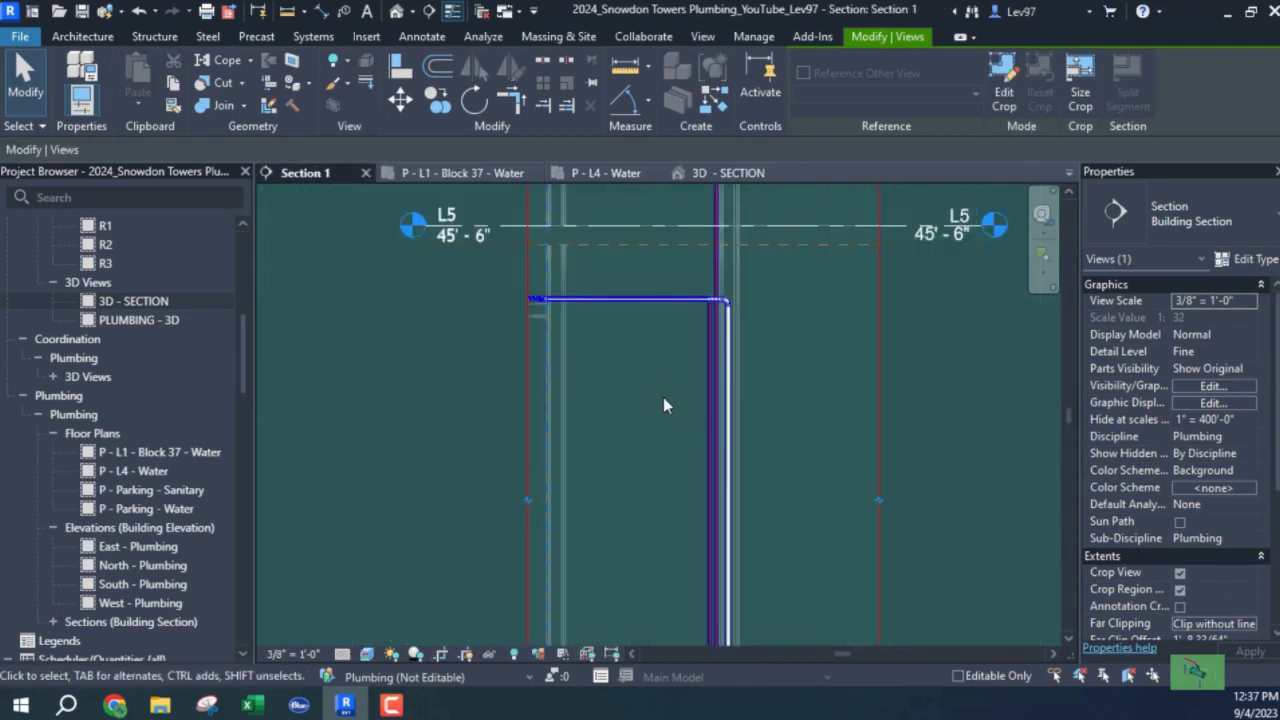
{"action": "scroll", "coordinate": [663, 397], "scroll_direction": "down", "scroll_amount": 3}
{"action": "scroll", "coordinate": [648, 495], "scroll_direction": "down", "scroll_amount": 1}
{"action": "middle_click_drag", "start_coordinate": [660, 517], "coordinate": [683, 326]}
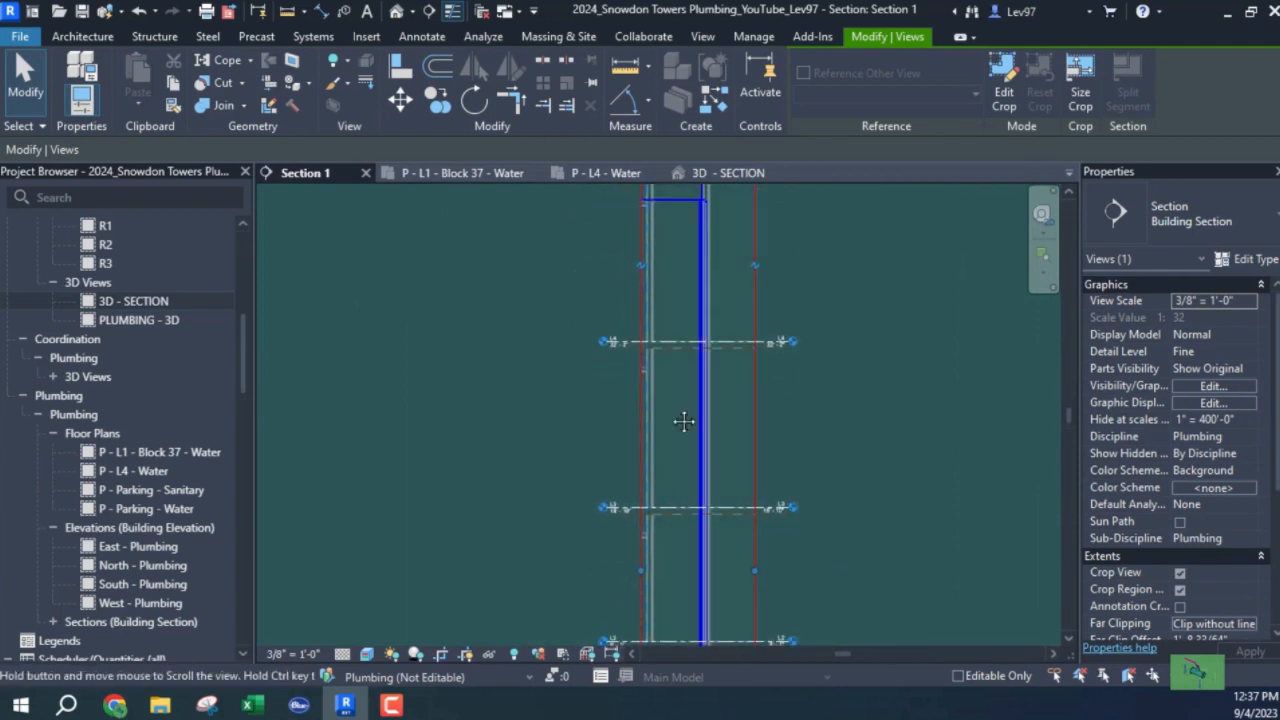
{"action": "middle_click_drag", "start_coordinate": [683, 420], "coordinate": [704, 254]}
{"action": "middle_click_drag", "start_coordinate": [690, 550], "coordinate": [589, 385]}
{"action": "scroll", "coordinate": [617, 480], "scroll_direction": "up", "scroll_amount": 3}
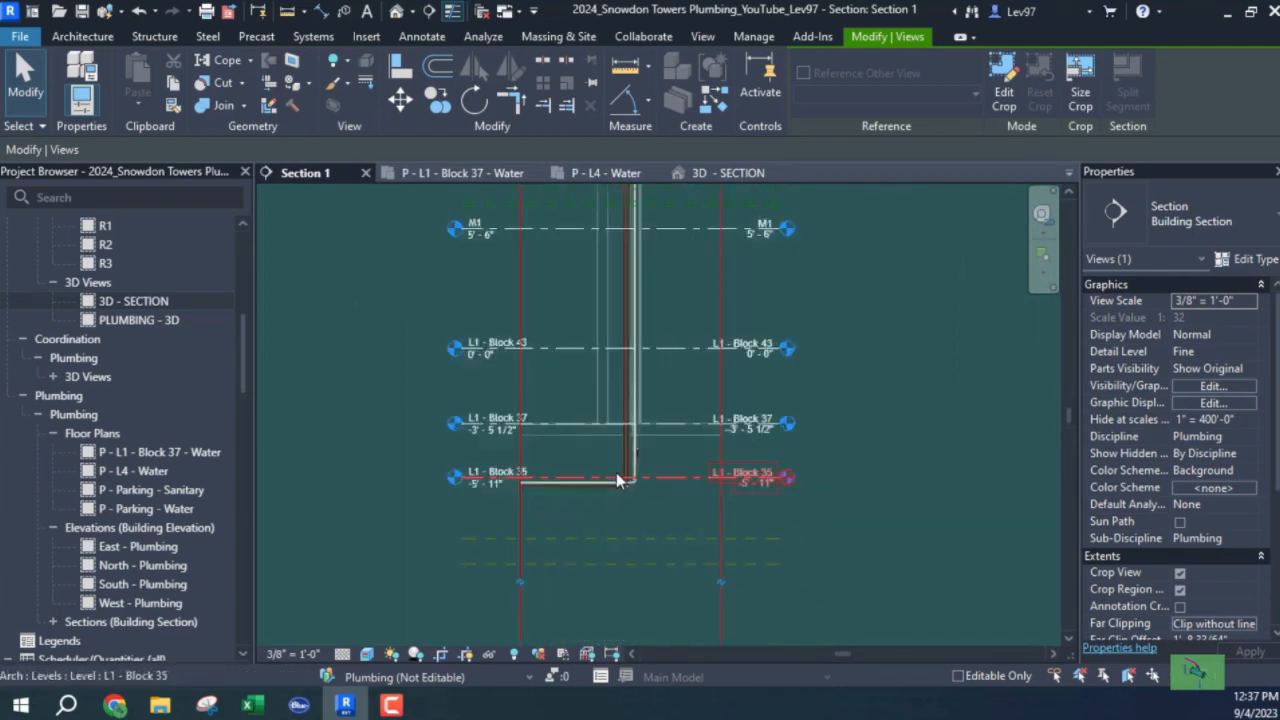
{"action": "left_click", "coordinate": [578, 489]}
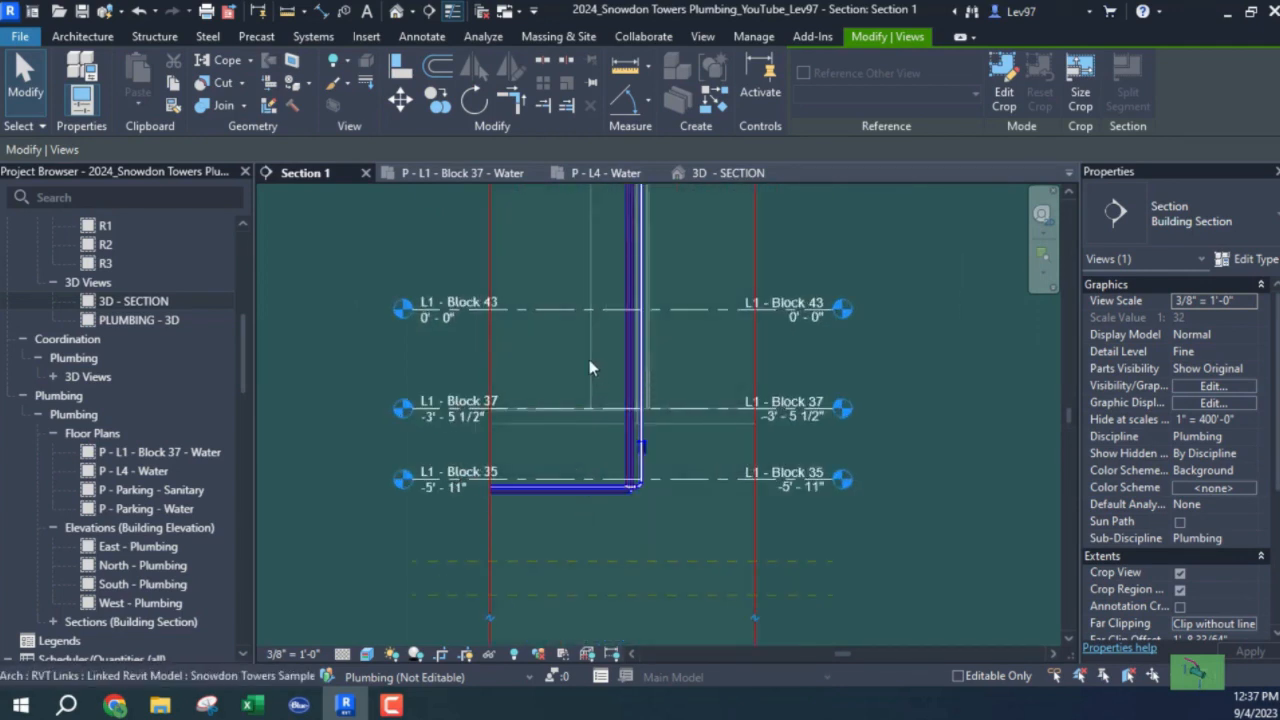
Trace the risers in Section 1 back up to the branch below L5 and reopen the P - L4 - Water plan.
{"action": "middle_click_drag", "start_coordinate": [581, 380], "coordinate": [620, 645]}
{"action": "middle_click_drag", "start_coordinate": [597, 456], "coordinate": [604, 579]}
{"action": "middle_click_drag", "start_coordinate": [628, 371], "coordinate": [647, 555]}
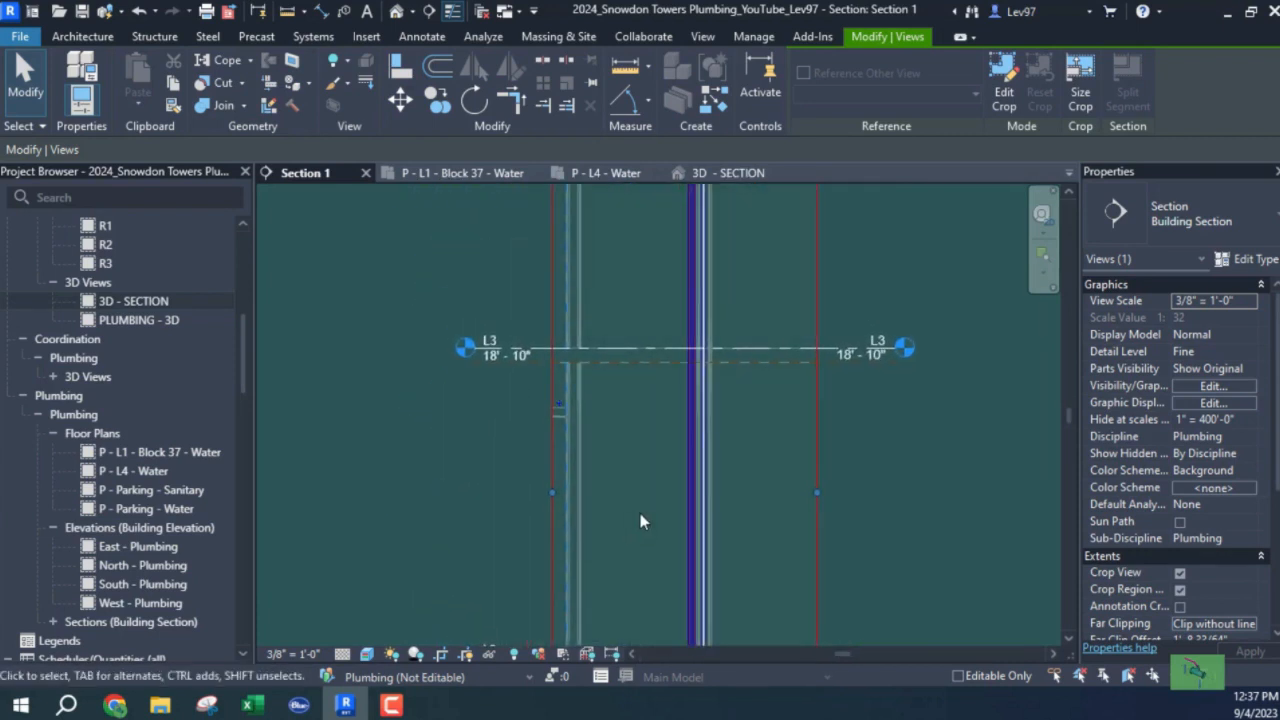
{"action": "scroll", "coordinate": [641, 508], "scroll_direction": "down", "scroll_amount": 2}
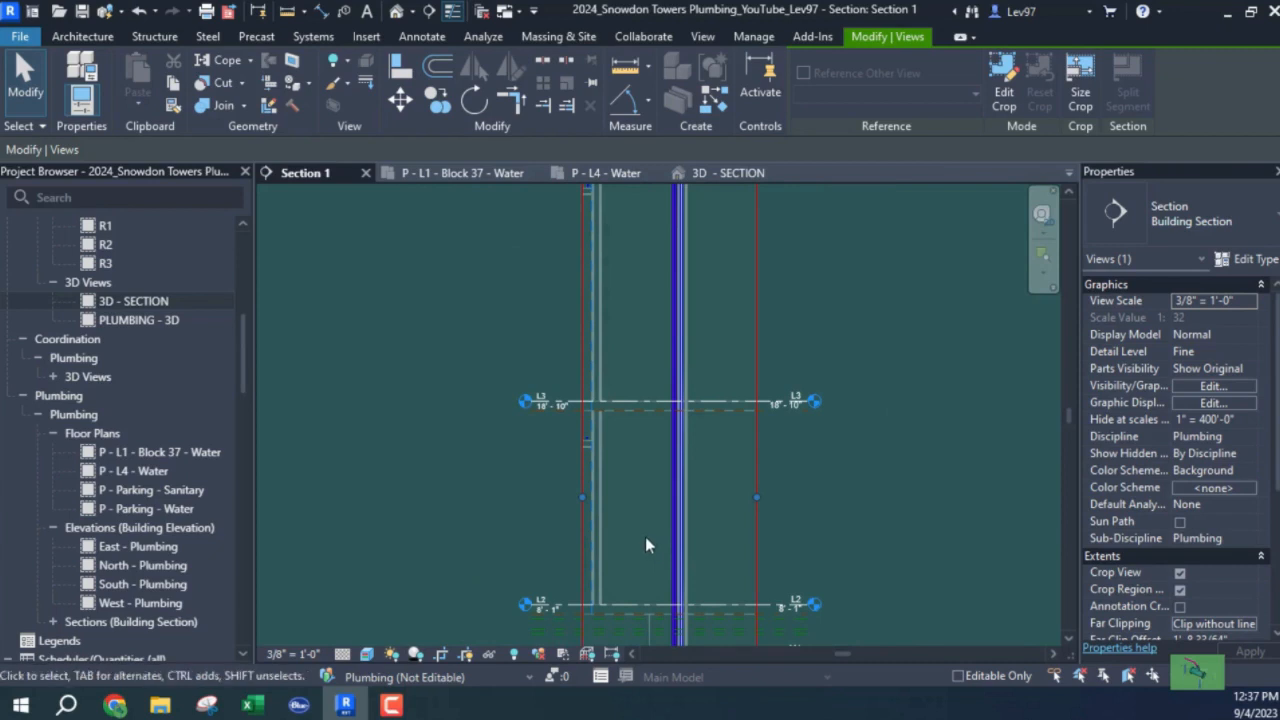
{"action": "middle_click_drag", "start_coordinate": [645, 536], "coordinate": [715, 384]}
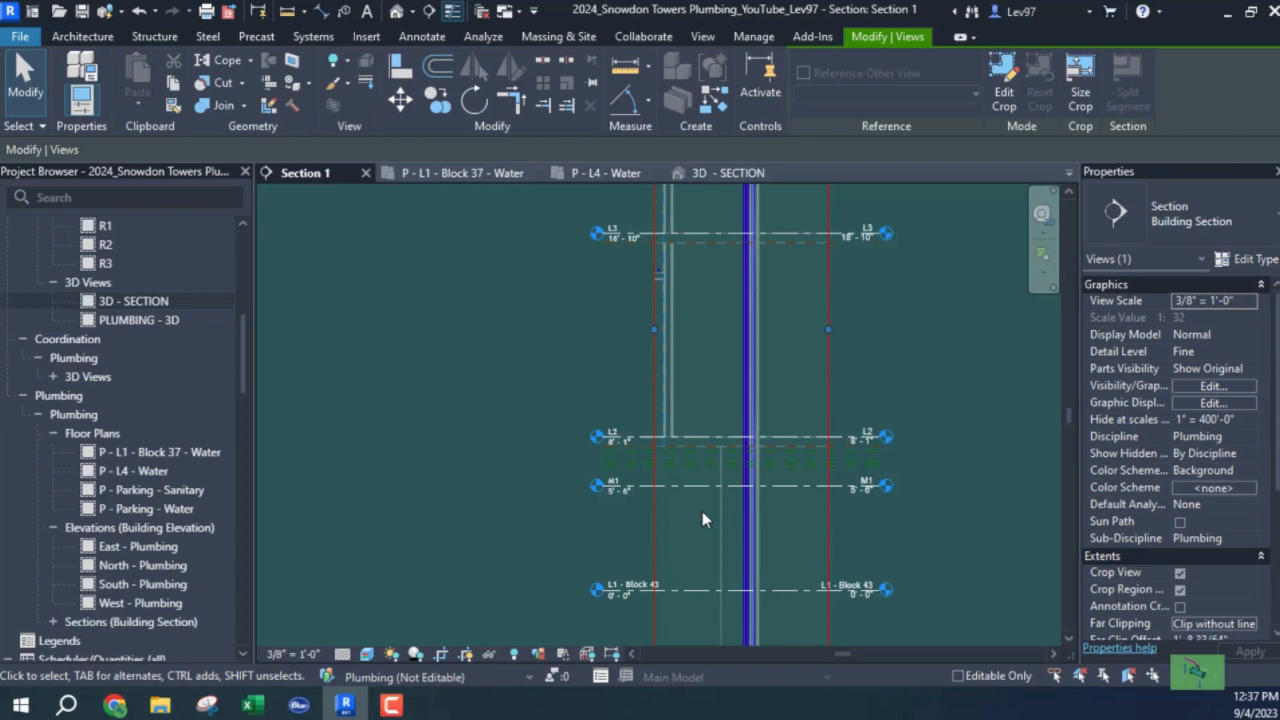
{"action": "middle_click_drag", "start_coordinate": [700, 390], "coordinate": [703, 609]}
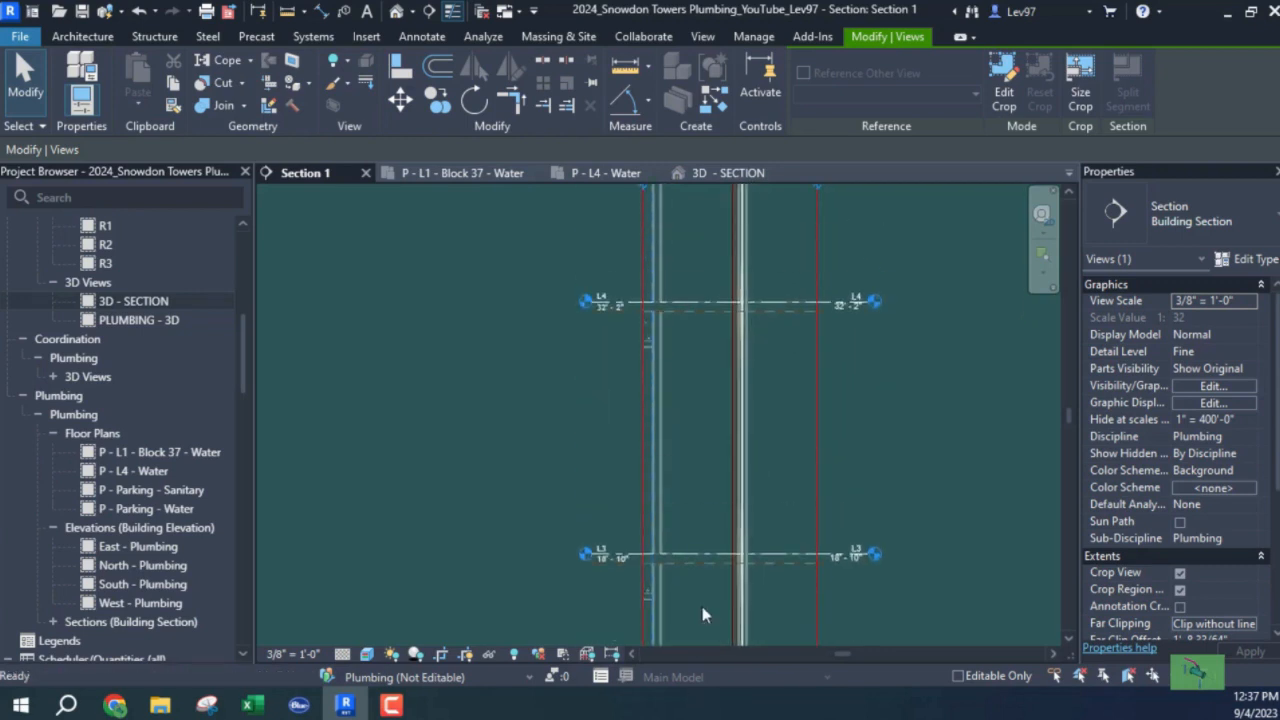
{"action": "middle_click_drag", "start_coordinate": [717, 380], "coordinate": [734, 629]}
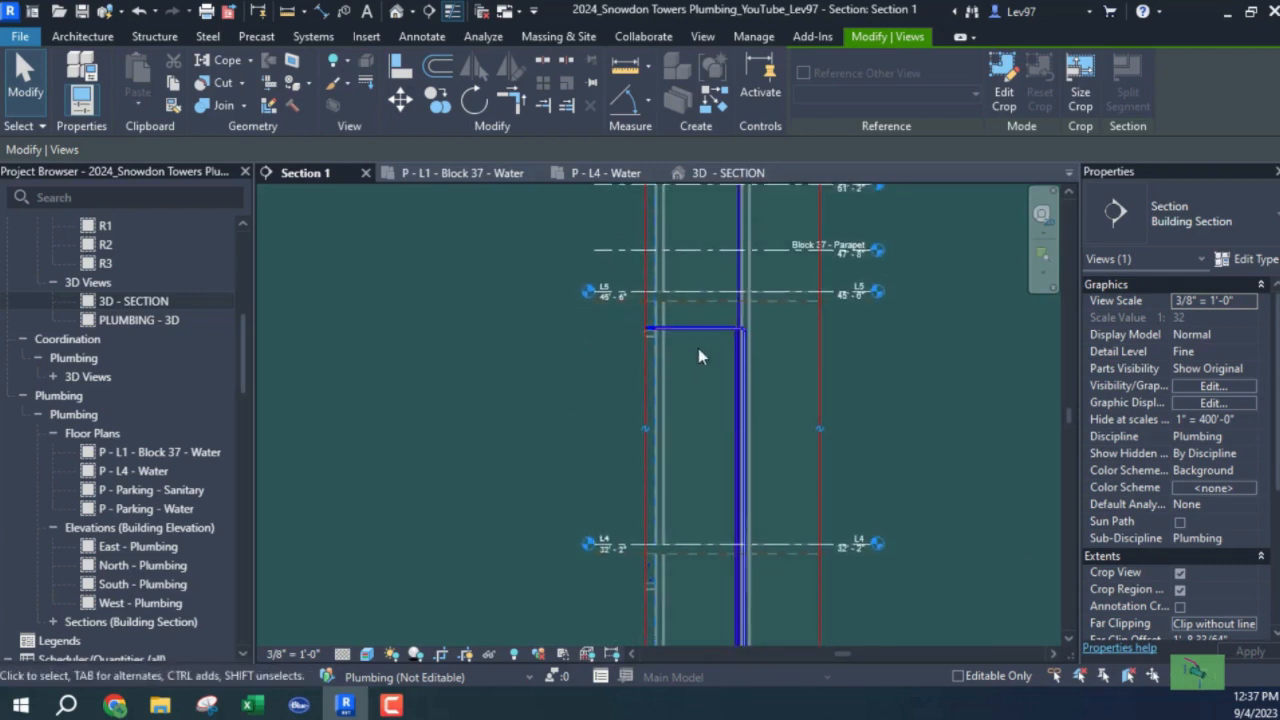
{"action": "scroll", "coordinate": [708, 356], "scroll_direction": "up", "scroll_amount": 3}
{"action": "scroll", "coordinate": [708, 356], "scroll_direction": "up", "scroll_amount": 1}
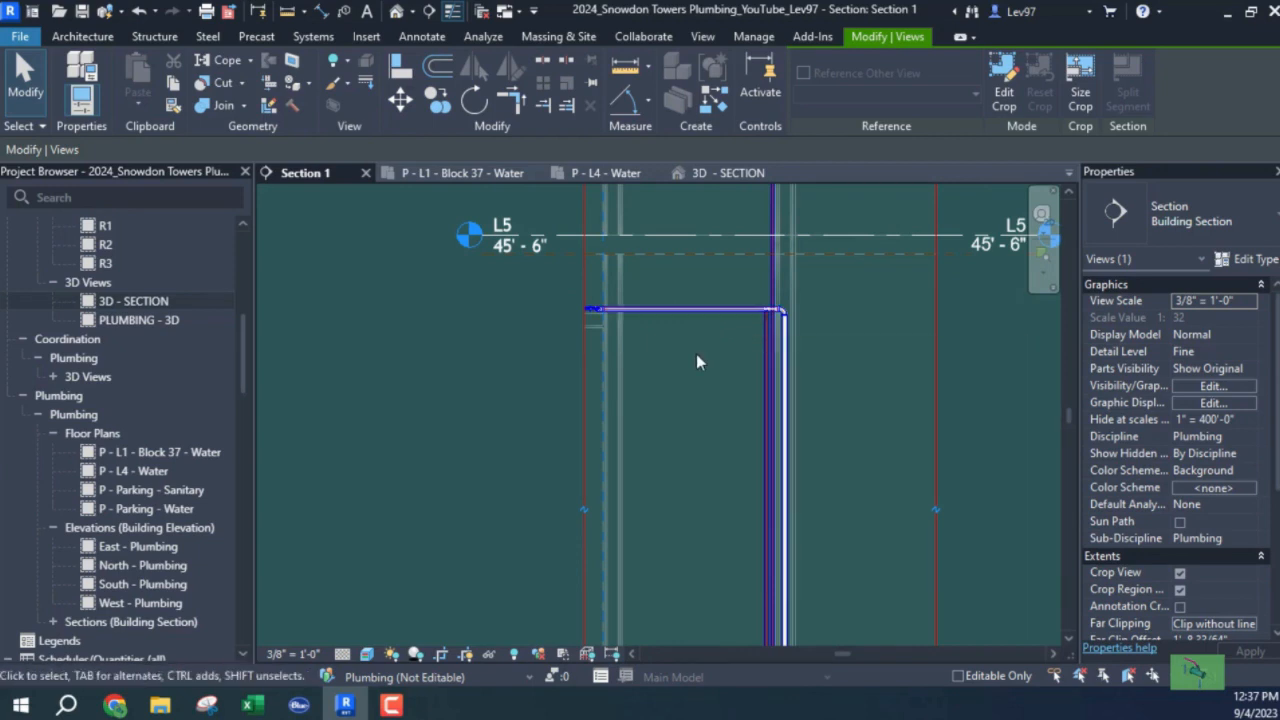
{"action": "scroll", "coordinate": [696, 354], "scroll_direction": "down", "scroll_amount": 1}
{"action": "scroll", "coordinate": [696, 354], "scroll_direction": "down", "scroll_amount": 1}
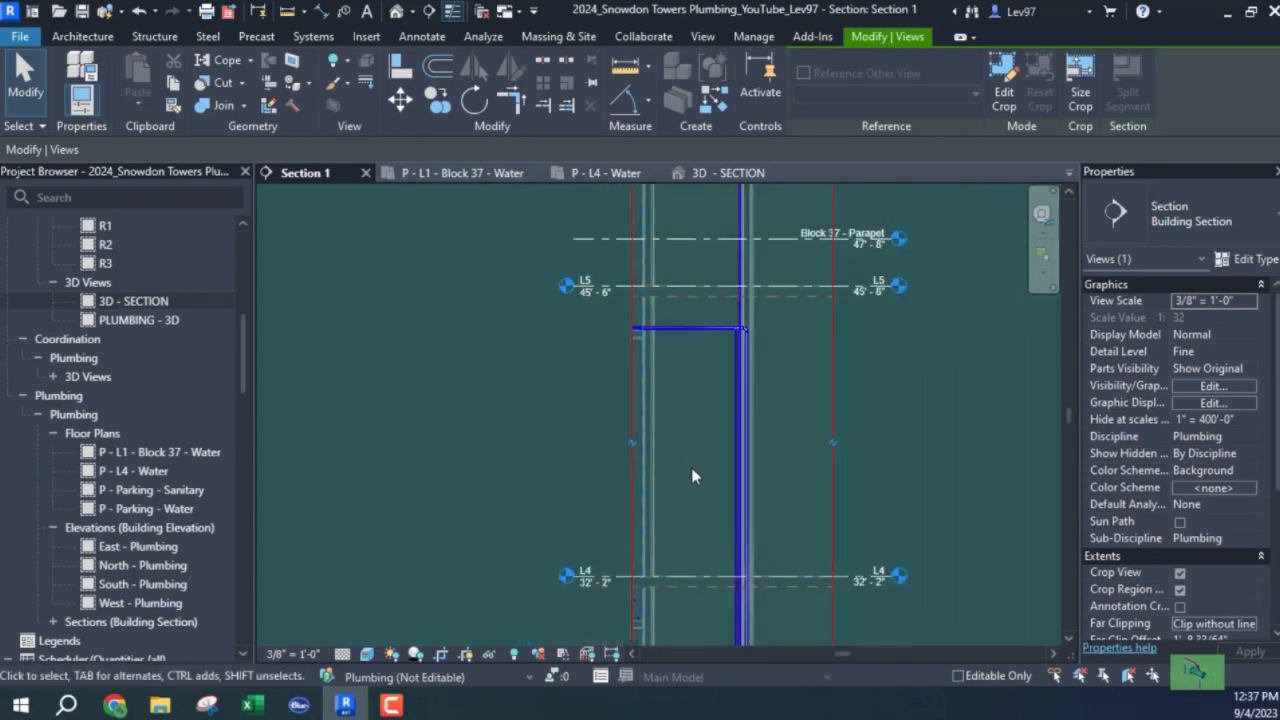
{"action": "middle_click_drag", "start_coordinate": [709, 485], "coordinate": [717, 486]}
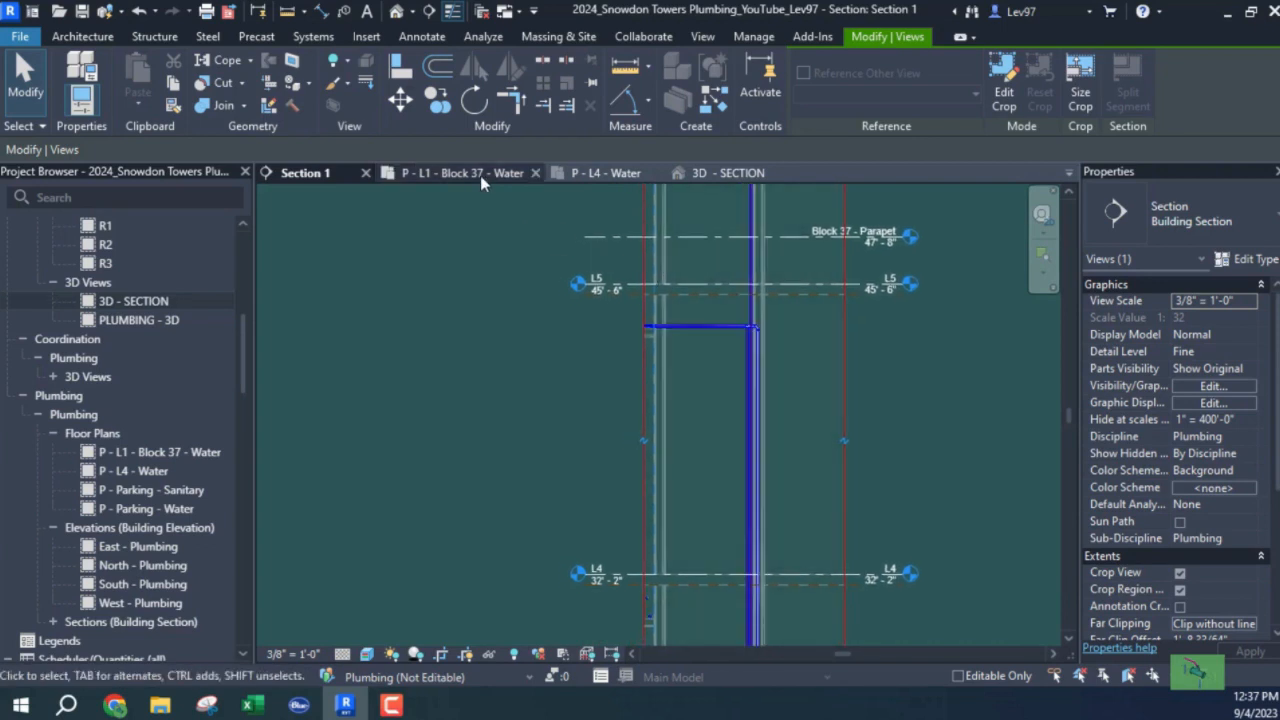
{"action": "left_click", "coordinate": [598, 171]}
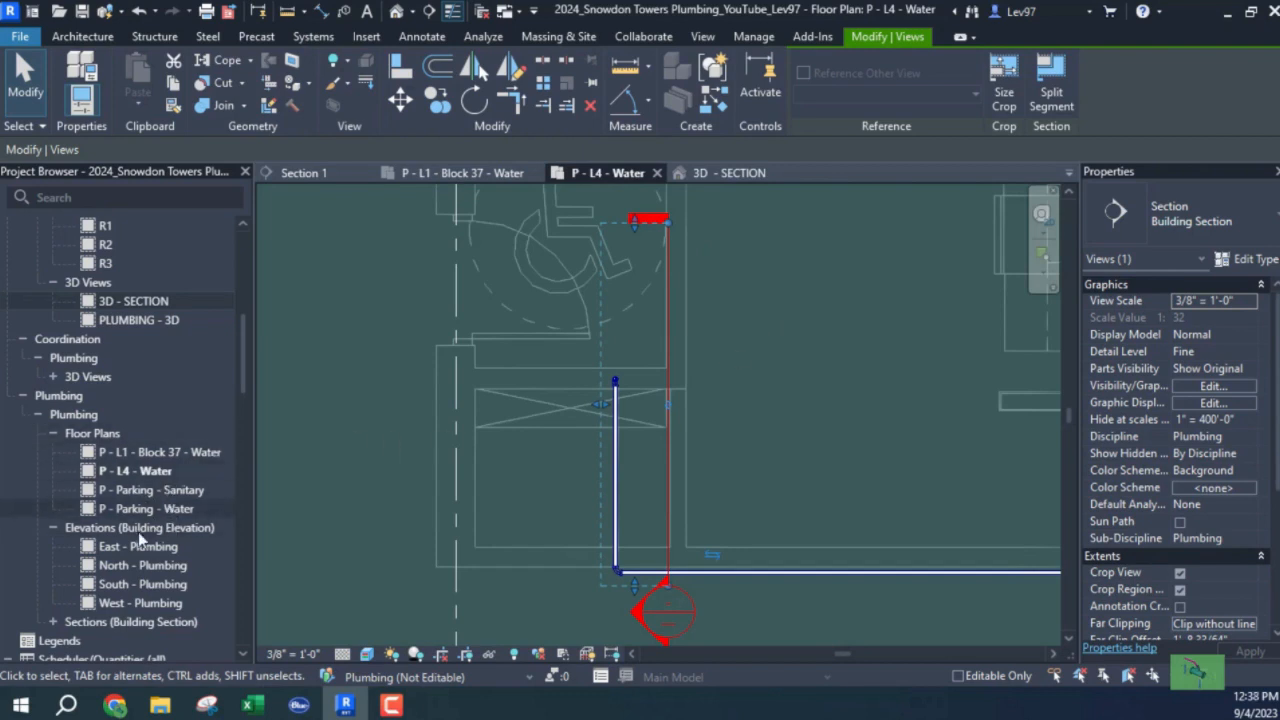
Go to the Section 1 view from its section mark in the P - L4 - Water plan.
{"action": "scroll", "coordinate": [145, 360], "scroll_direction": "up", "scroll_amount": 6}
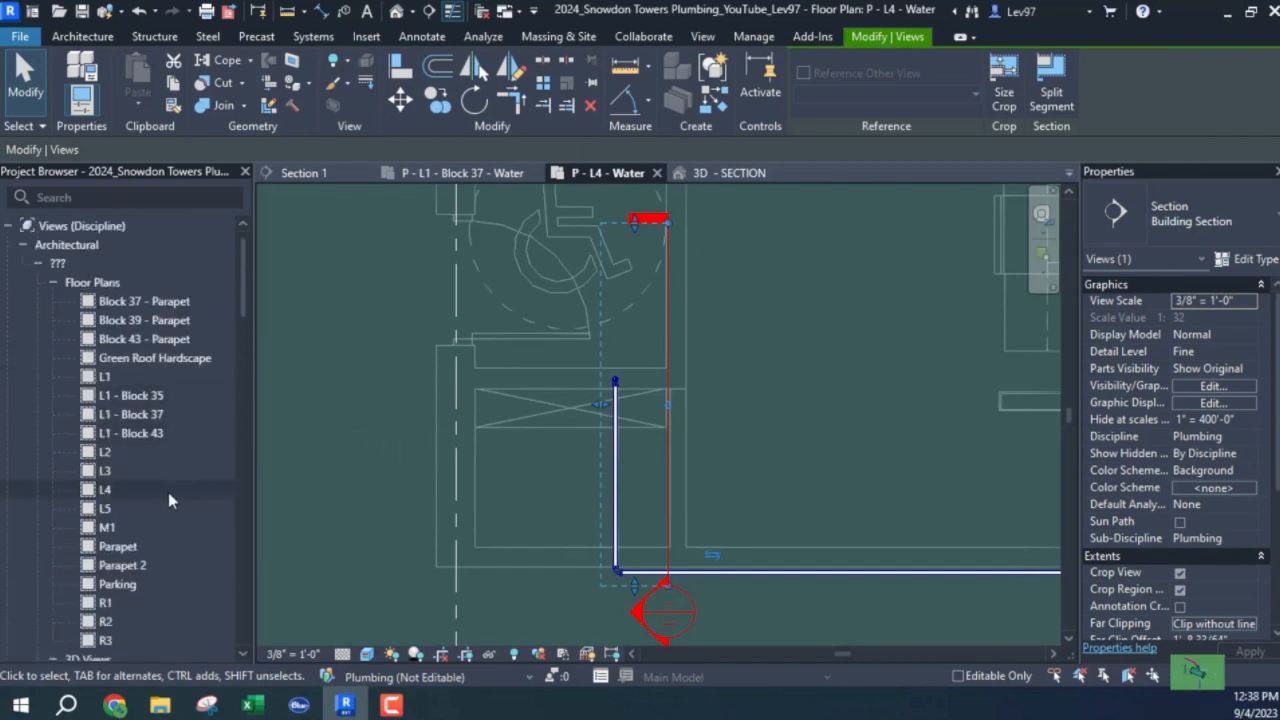
{"action": "scroll", "coordinate": [168, 492], "scroll_direction": "down", "scroll_amount": 5}
{"action": "scroll", "coordinate": [168, 491], "scroll_direction": "down", "scroll_amount": 3}
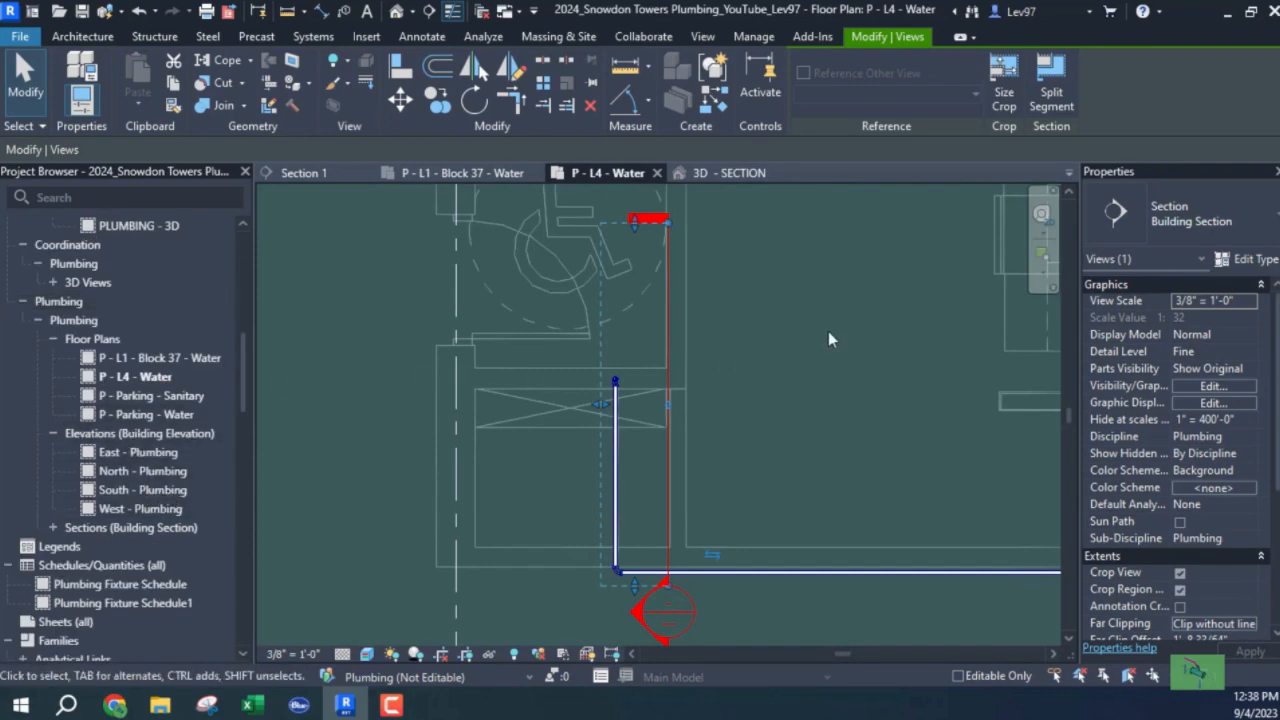
{"action": "scroll", "coordinate": [790, 368], "scroll_direction": "down", "scroll_amount": 3}
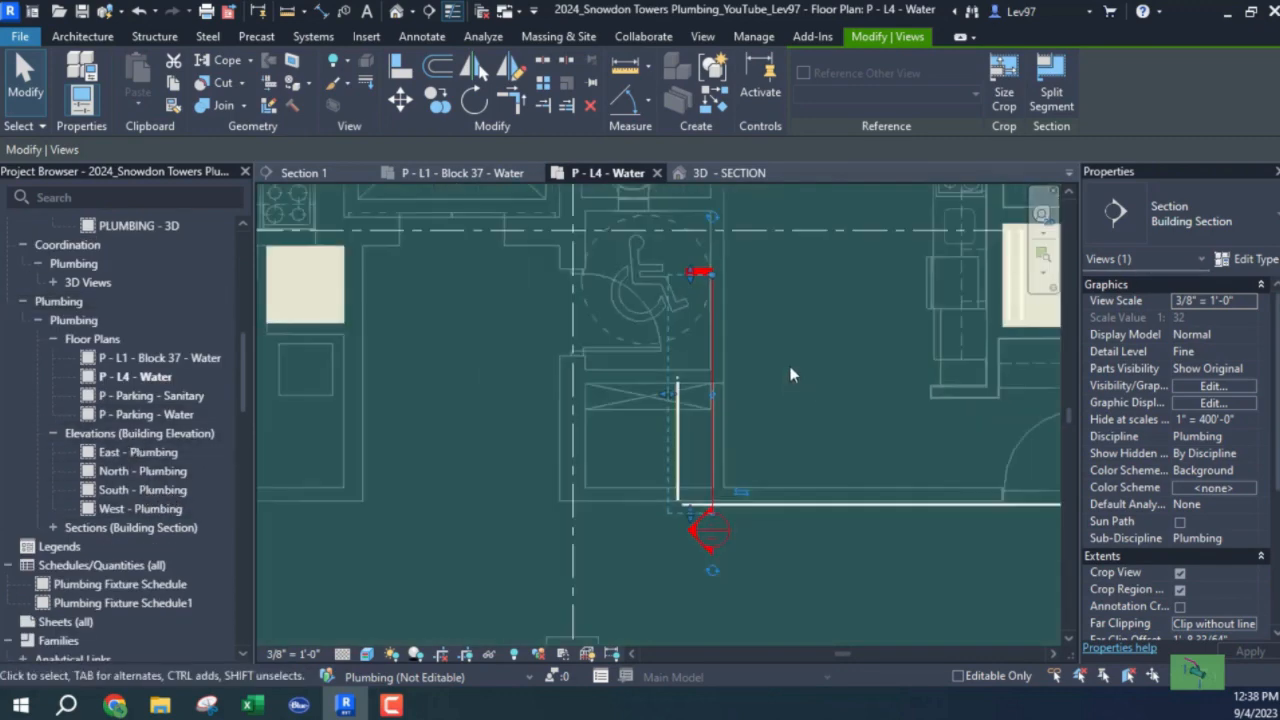
{"action": "scroll", "coordinate": [700, 320], "scroll_direction": "down", "scroll_amount": 3}
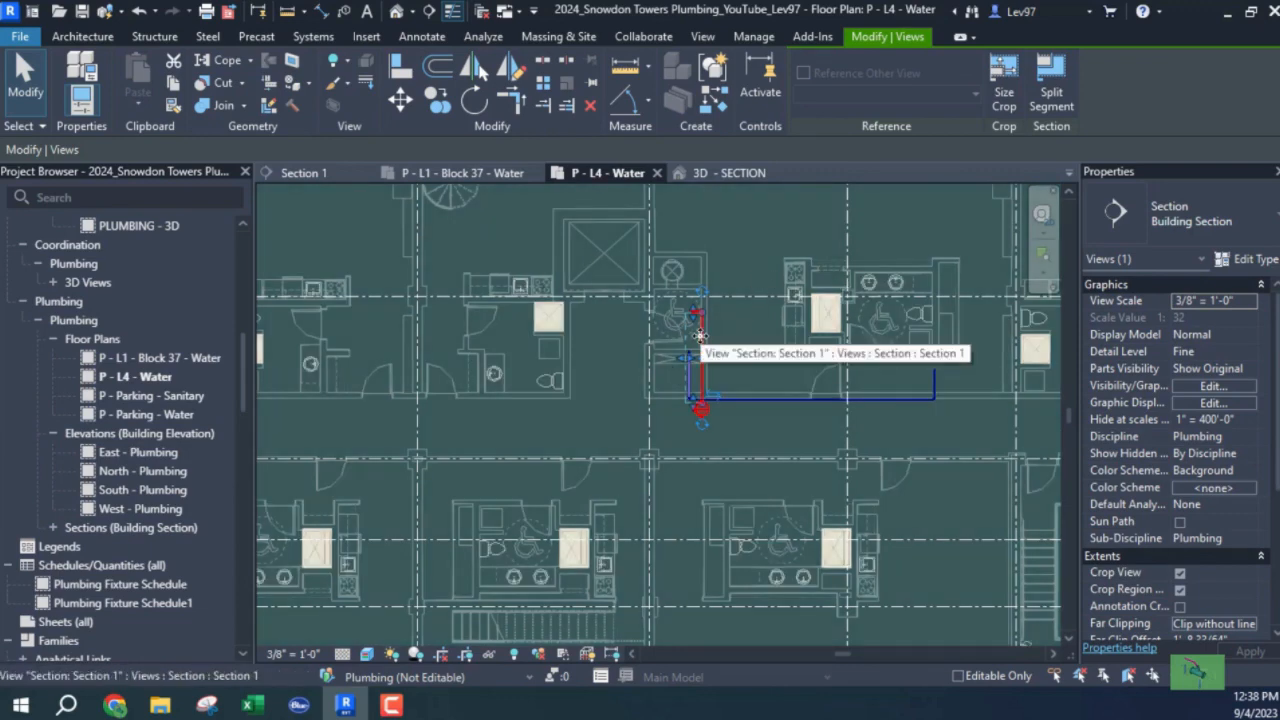
{"action": "right_click", "coordinate": [698, 332]}
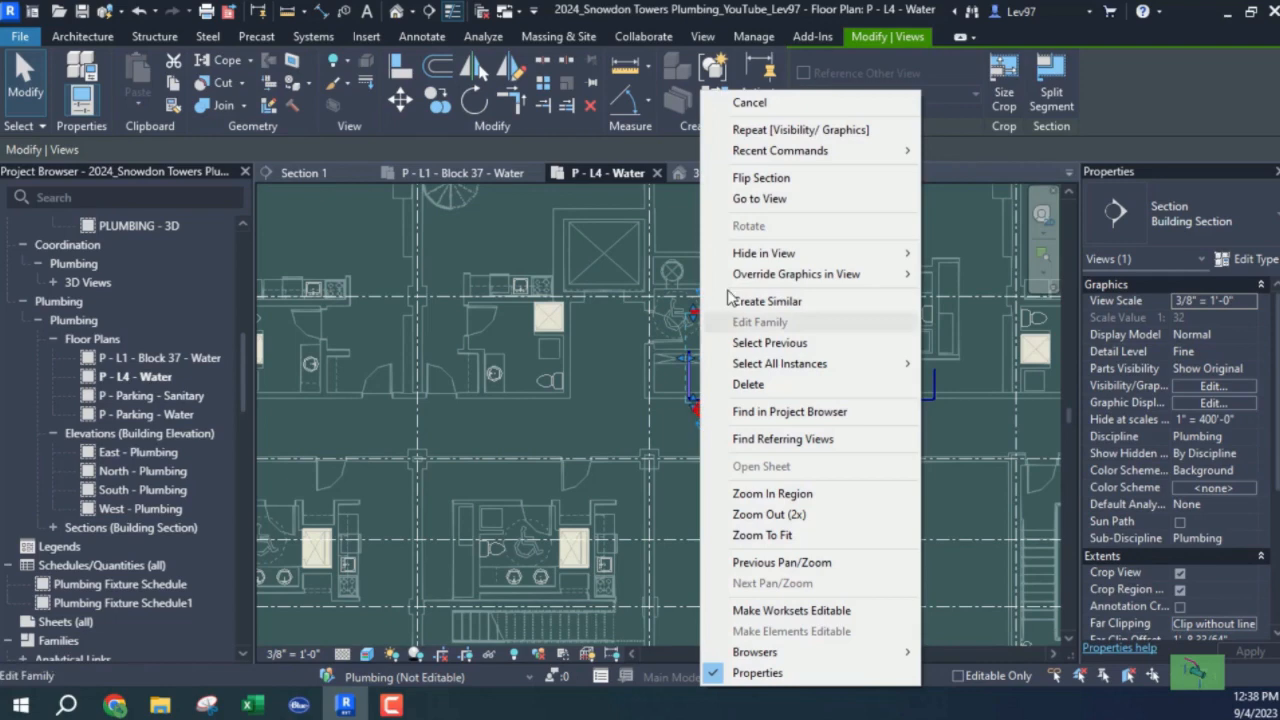
{"action": "left_click", "coordinate": [772, 198]}
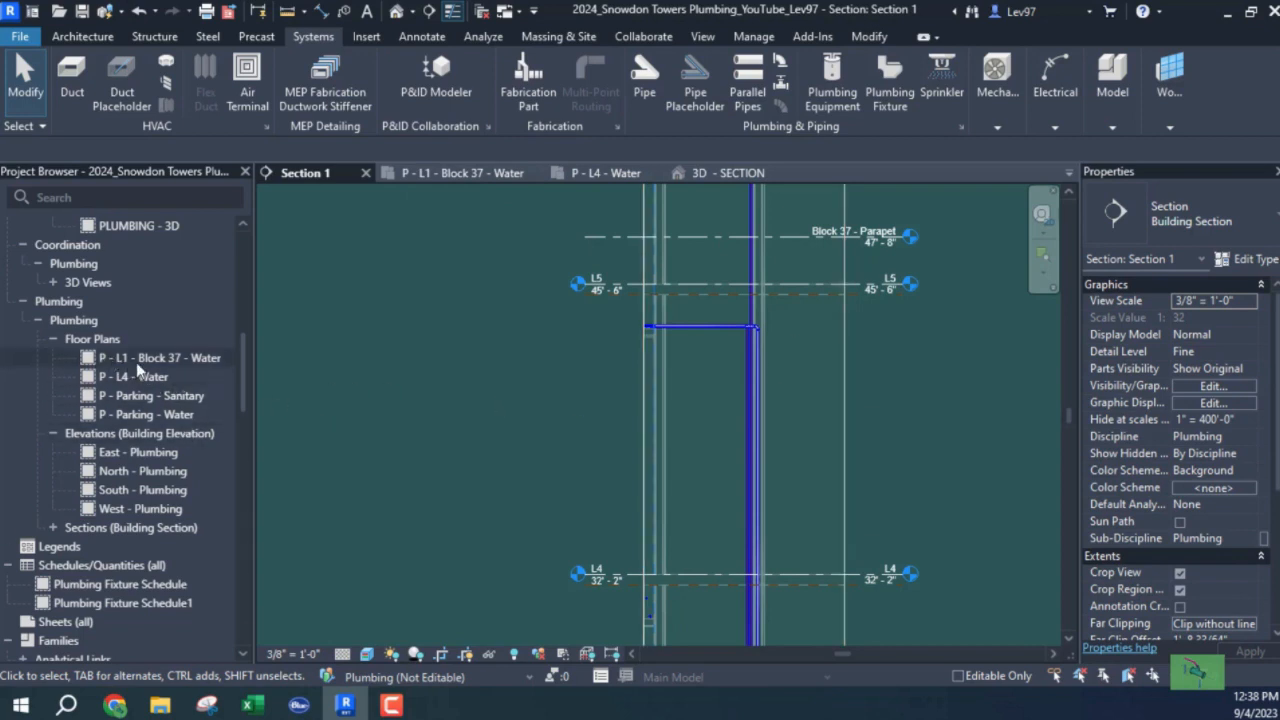
Extend the view depth of Section 1 across the shaft and its riser pipes in the P - L1 - Block 37 - Water plan.
{"action": "left_click", "coordinate": [466, 172]}
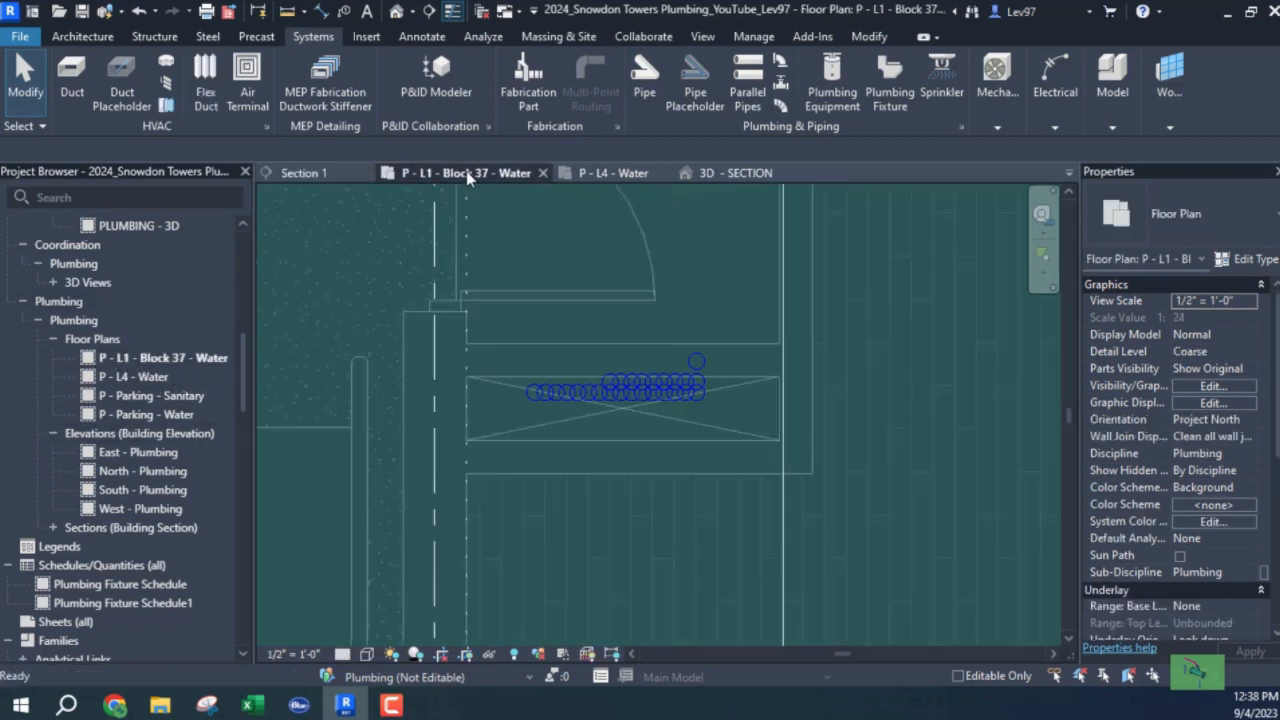
{"action": "scroll", "coordinate": [651, 301], "scroll_direction": "down", "scroll_amount": 4}
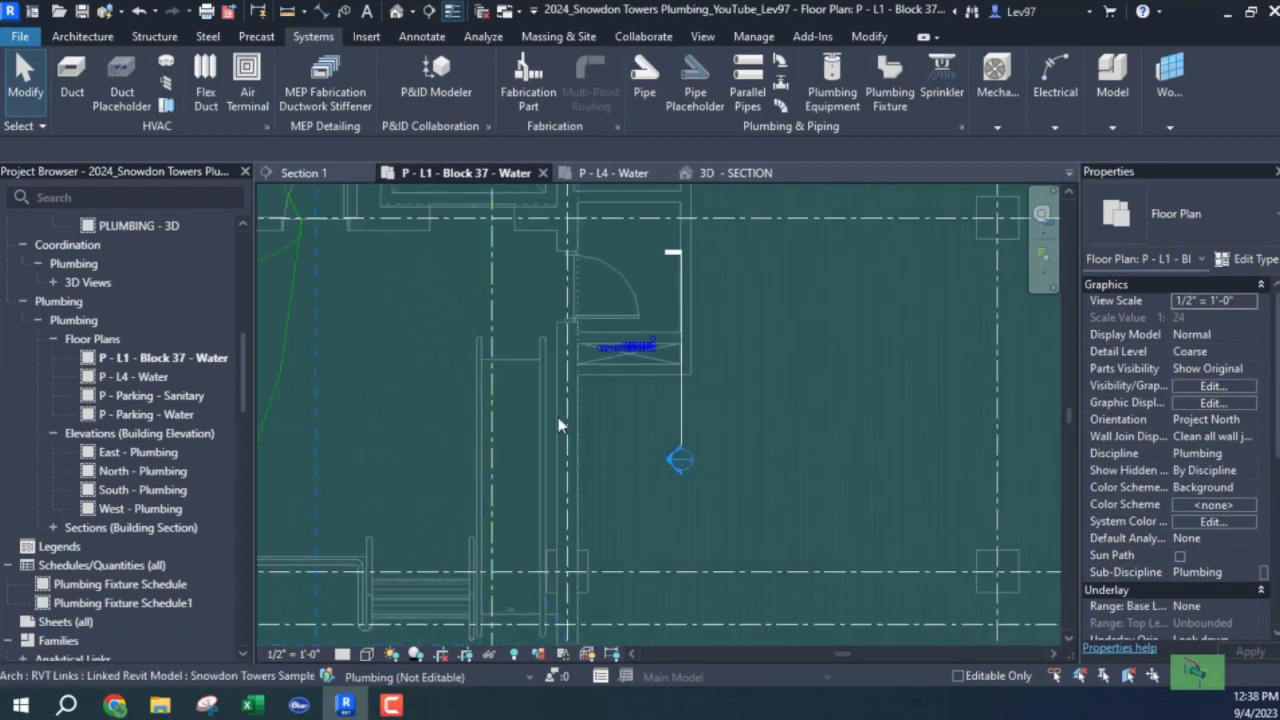
{"action": "left_click", "coordinate": [681, 413]}
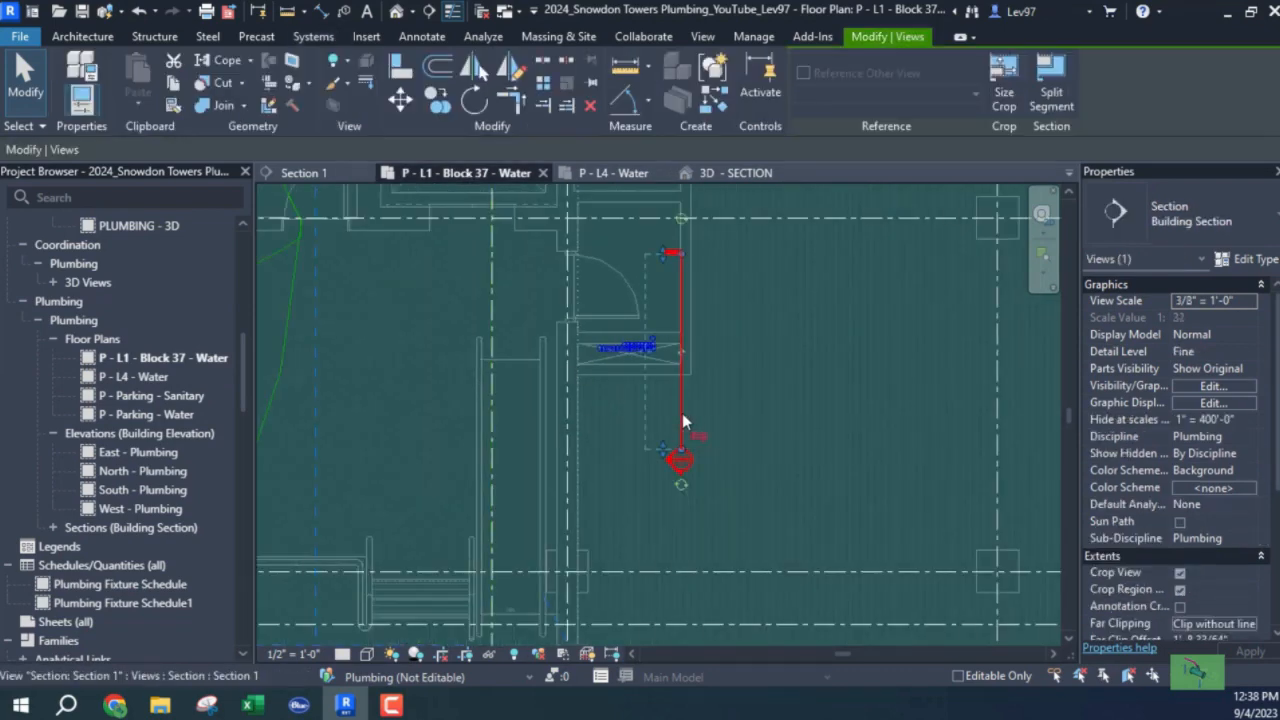
{"action": "left_click_drag", "start_coordinate": [644, 360], "coordinate": [587, 362]}
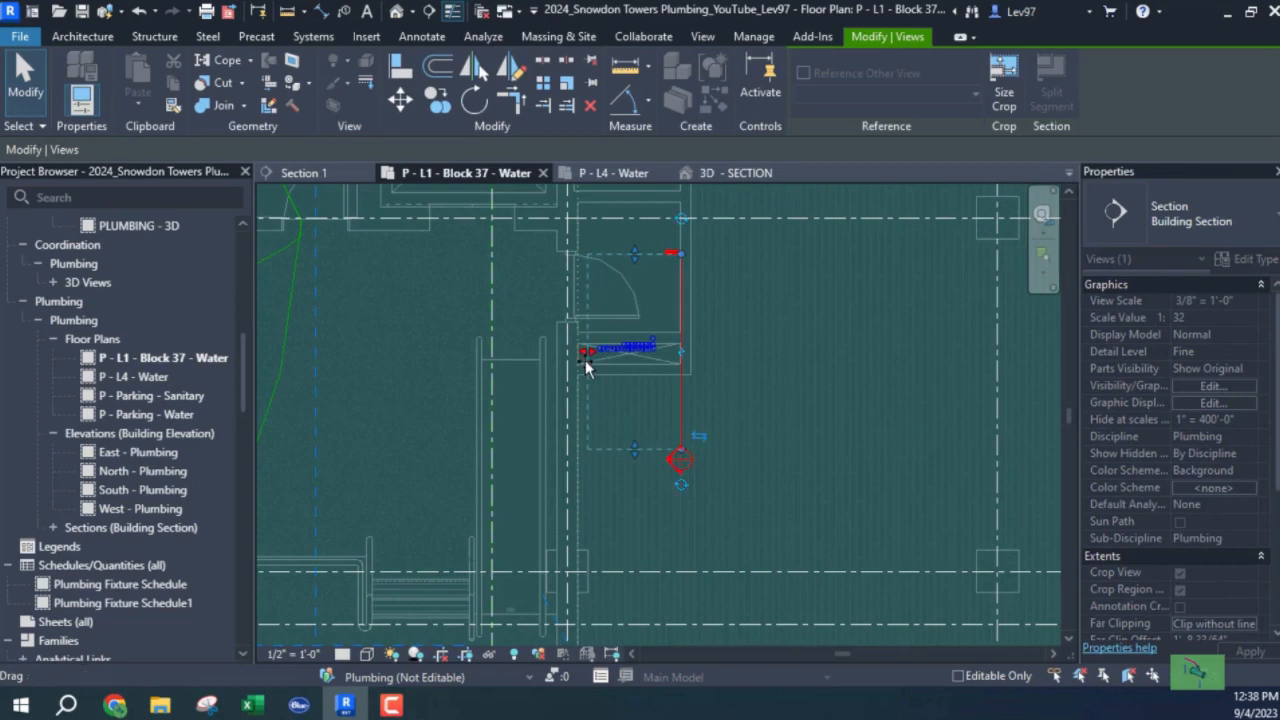
Open the 3D - SECTION view and examine the water riser pipes at the shaft up close.
{"action": "scroll", "coordinate": [60, 395], "scroll_direction": "up", "scroll_amount": 3}
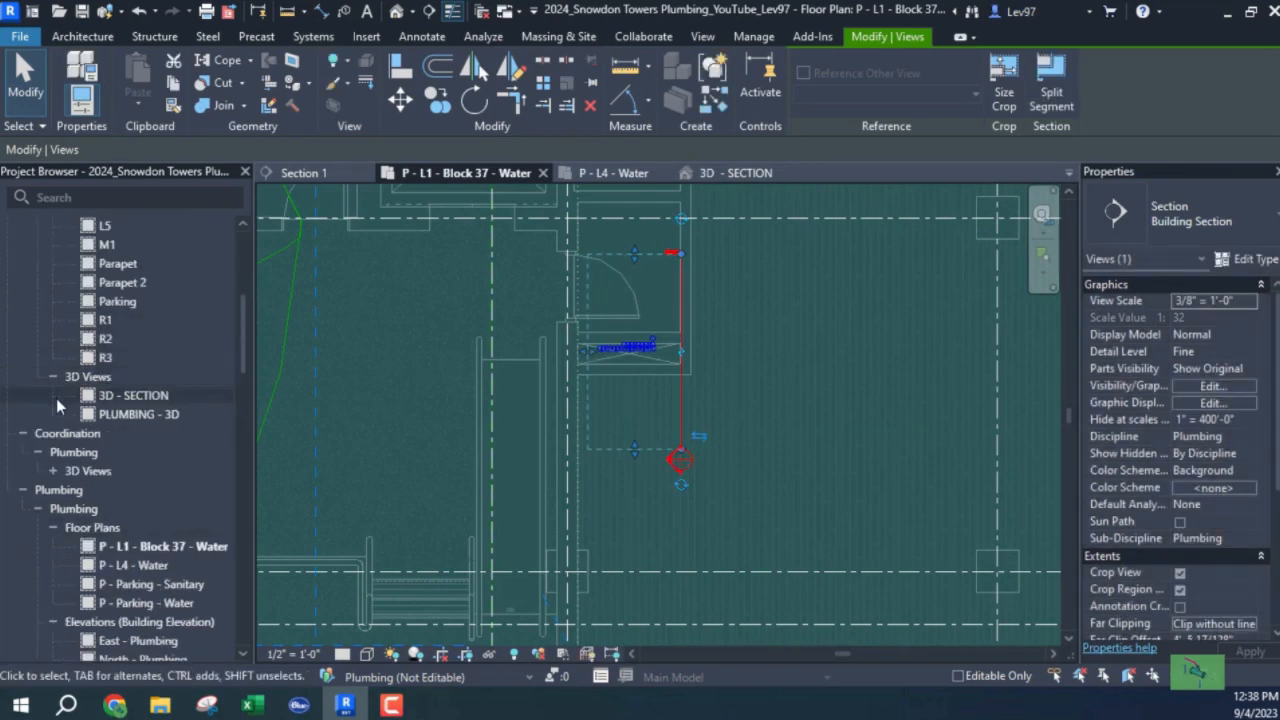
{"action": "double_click", "coordinate": [126, 394]}
{"action": "scroll", "coordinate": [610, 397], "scroll_direction": "up", "scroll_amount": 5}
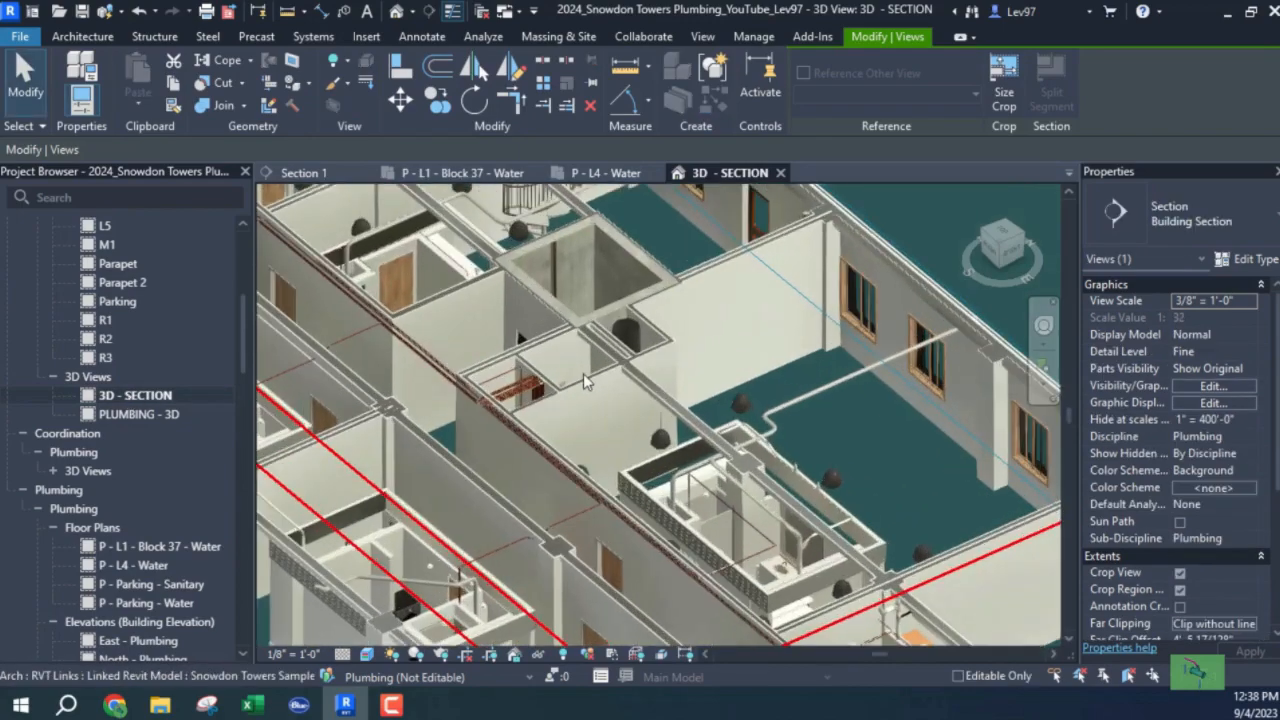
{"action": "mouse_move", "coordinate": [582, 386]}
{"action": "middle_mouse_down", "text": "shift"}
{"action": "mouse_move", "coordinate": [614, 446]}
{"action": "mouse_move", "coordinate": [634, 534]}
{"action": "mouse_move", "coordinate": [574, 441]}
{"action": "mouse_move", "coordinate": [501, 442]}
{"action": "mouse_move", "coordinate": [603, 366]}
{"action": "mouse_move", "coordinate": [589, 366]}
{"action": "middle_mouse_up", "text": "shift"}
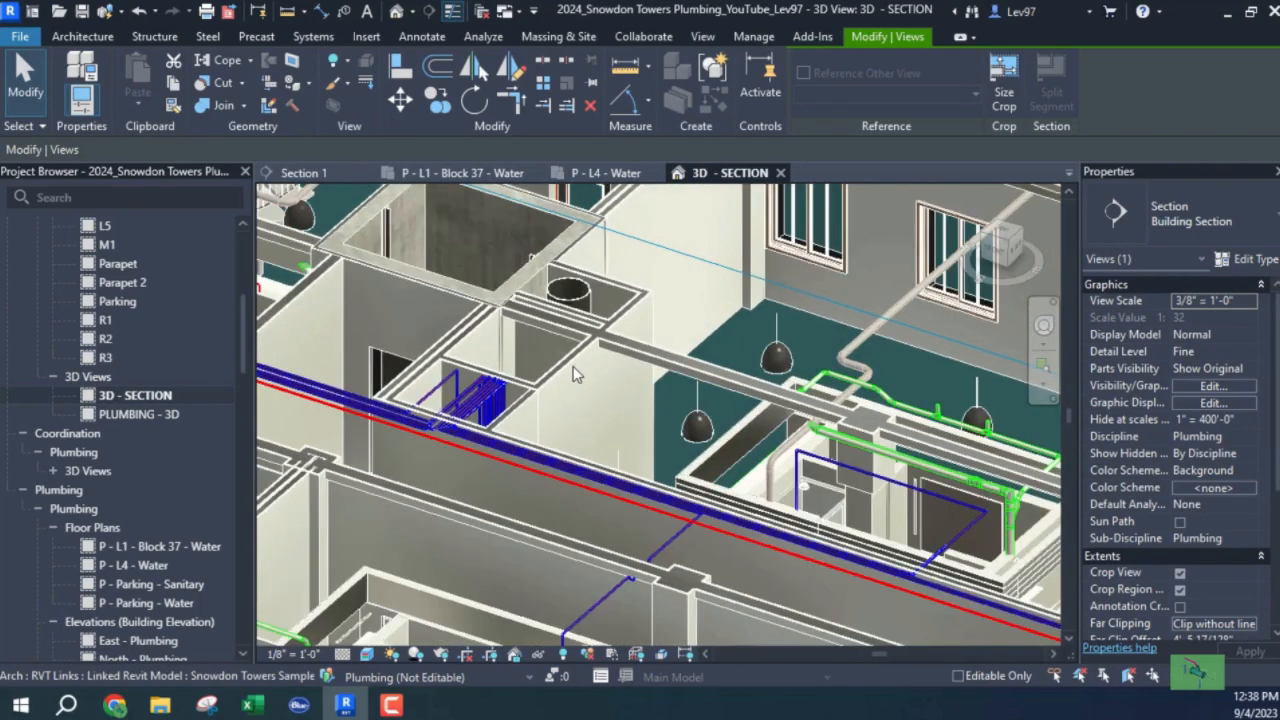